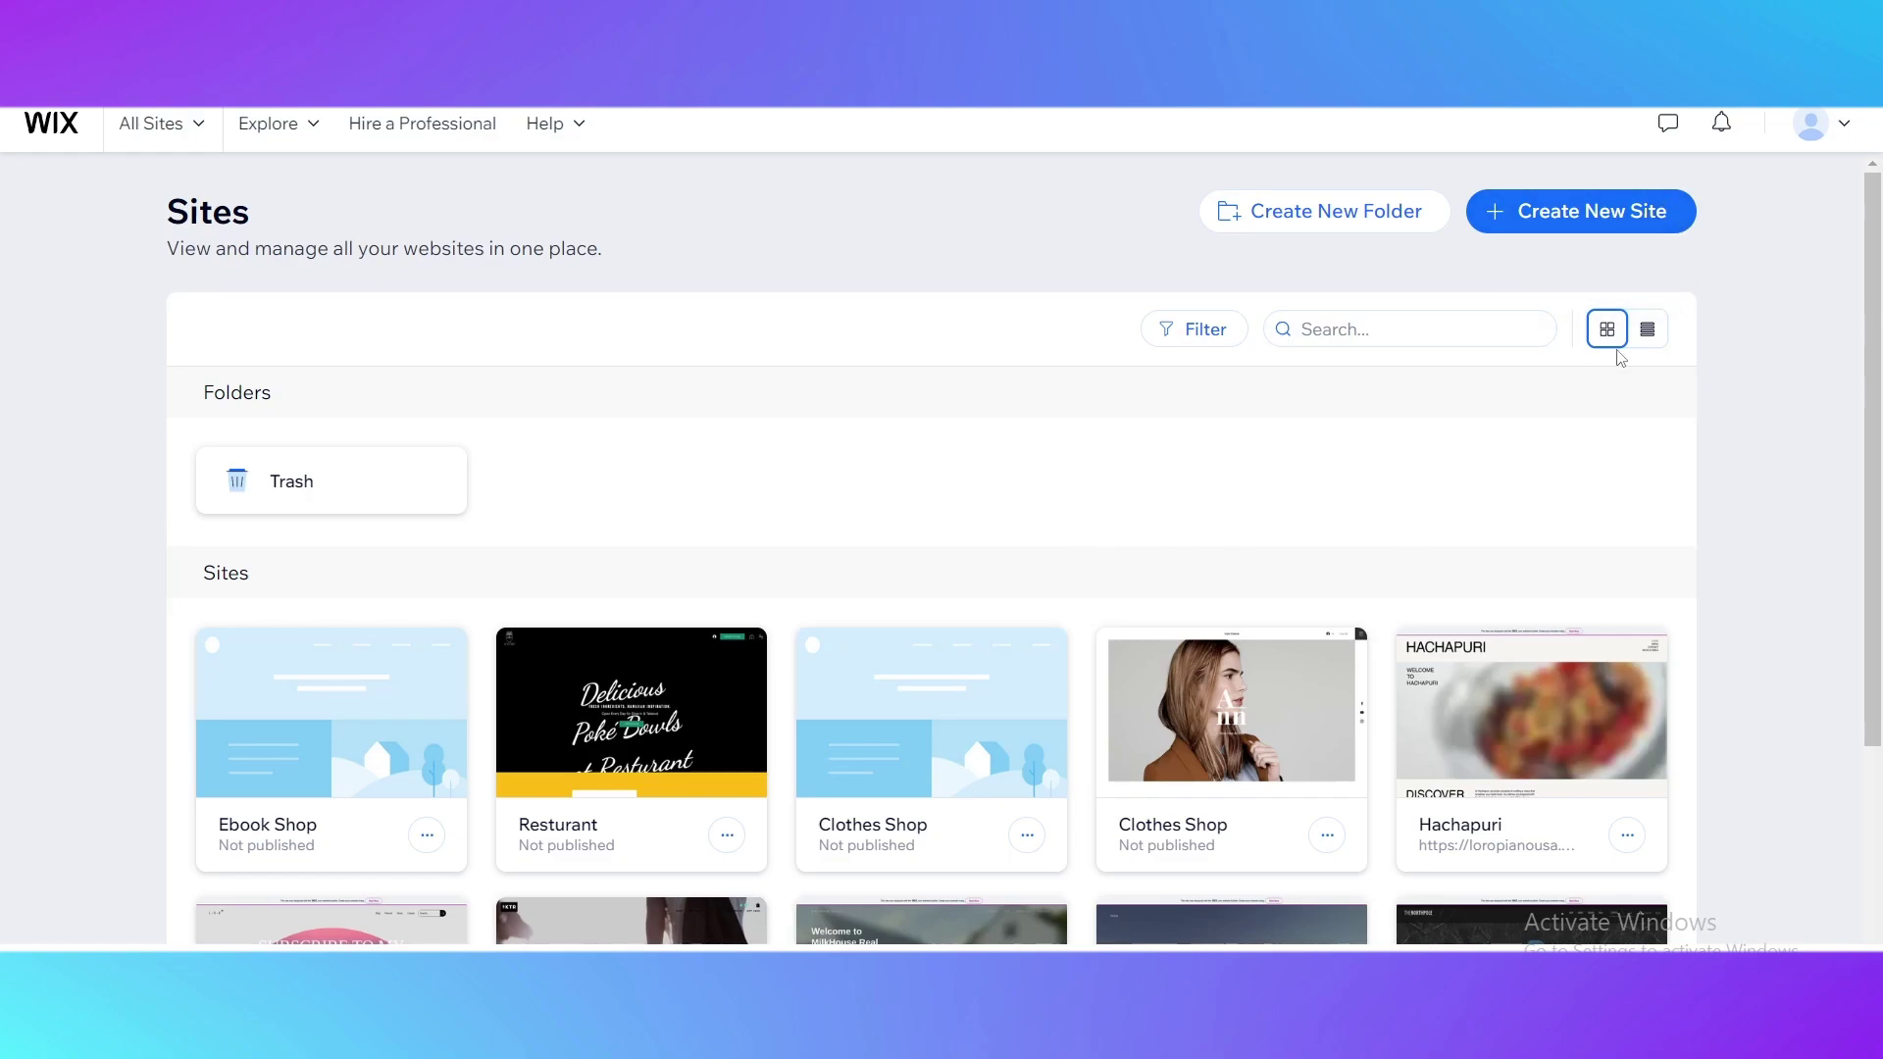
Step: Start a new site without the AI chat and choose Online Store as the website type
click(1532, 224)
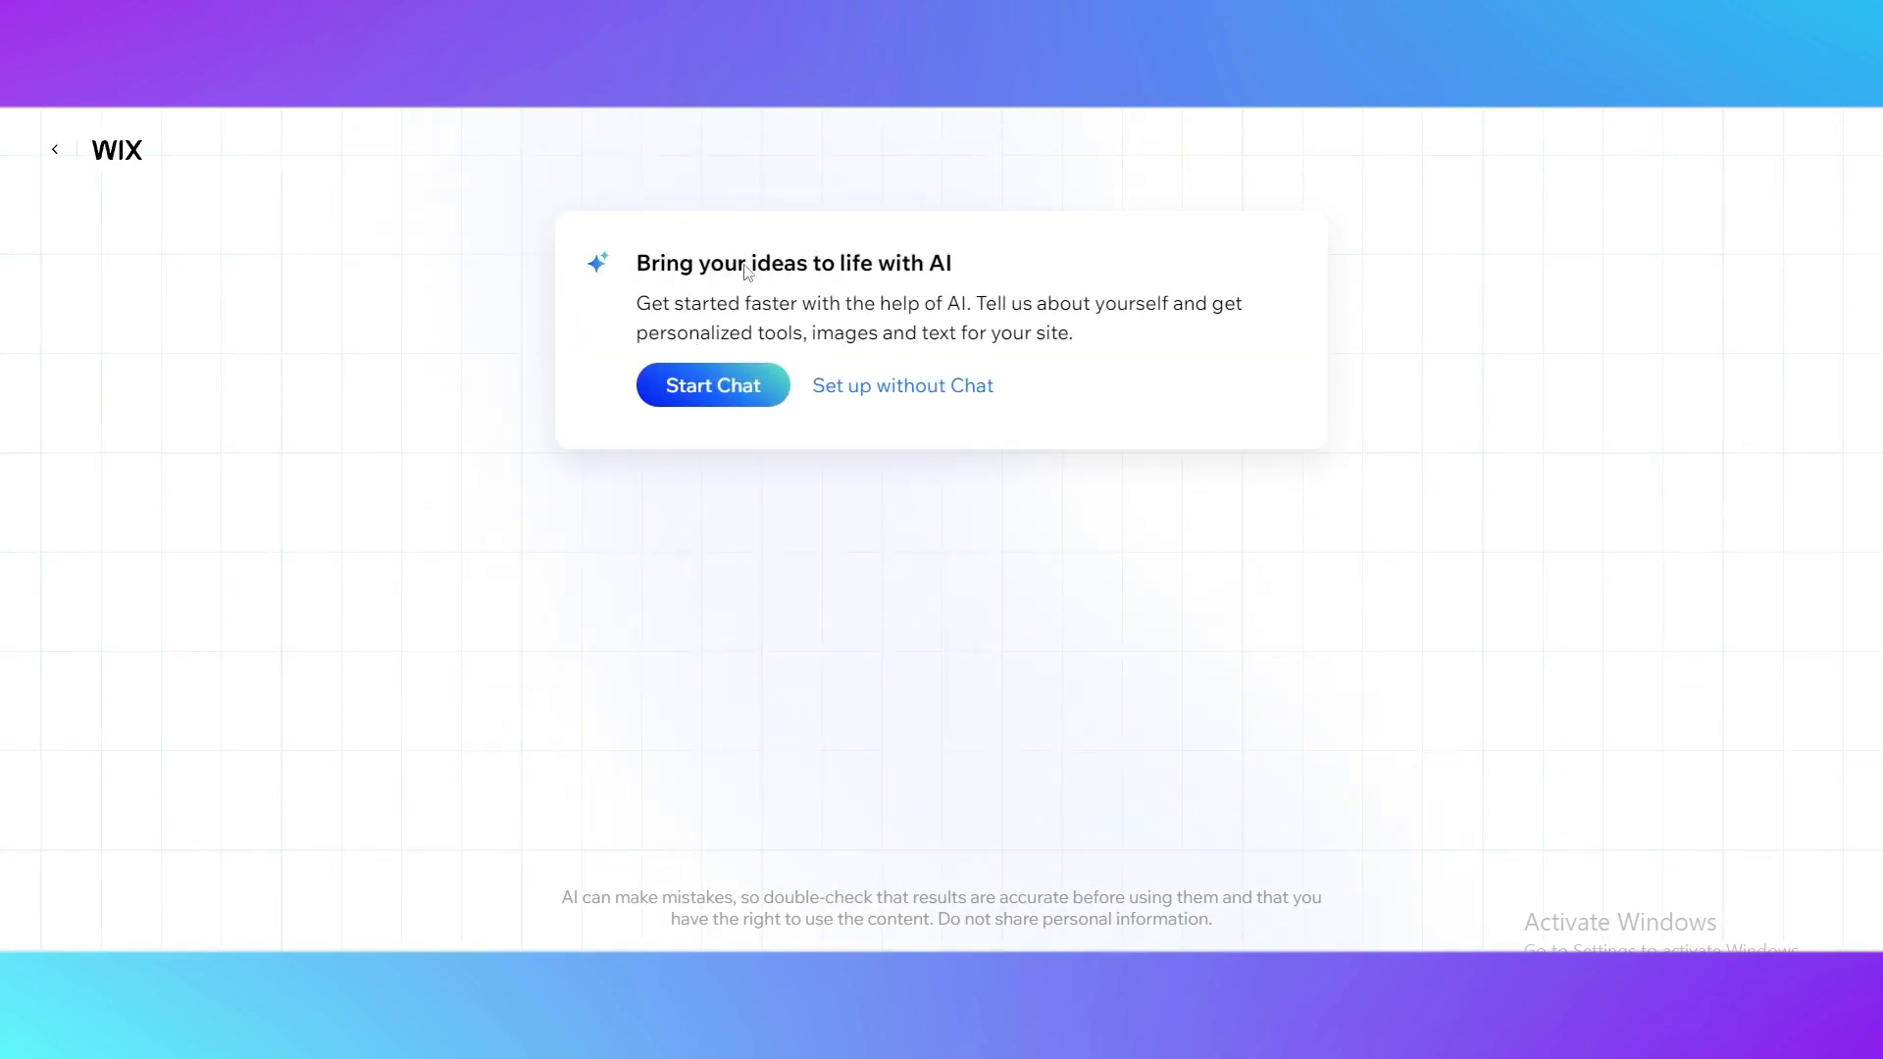
click(911, 395)
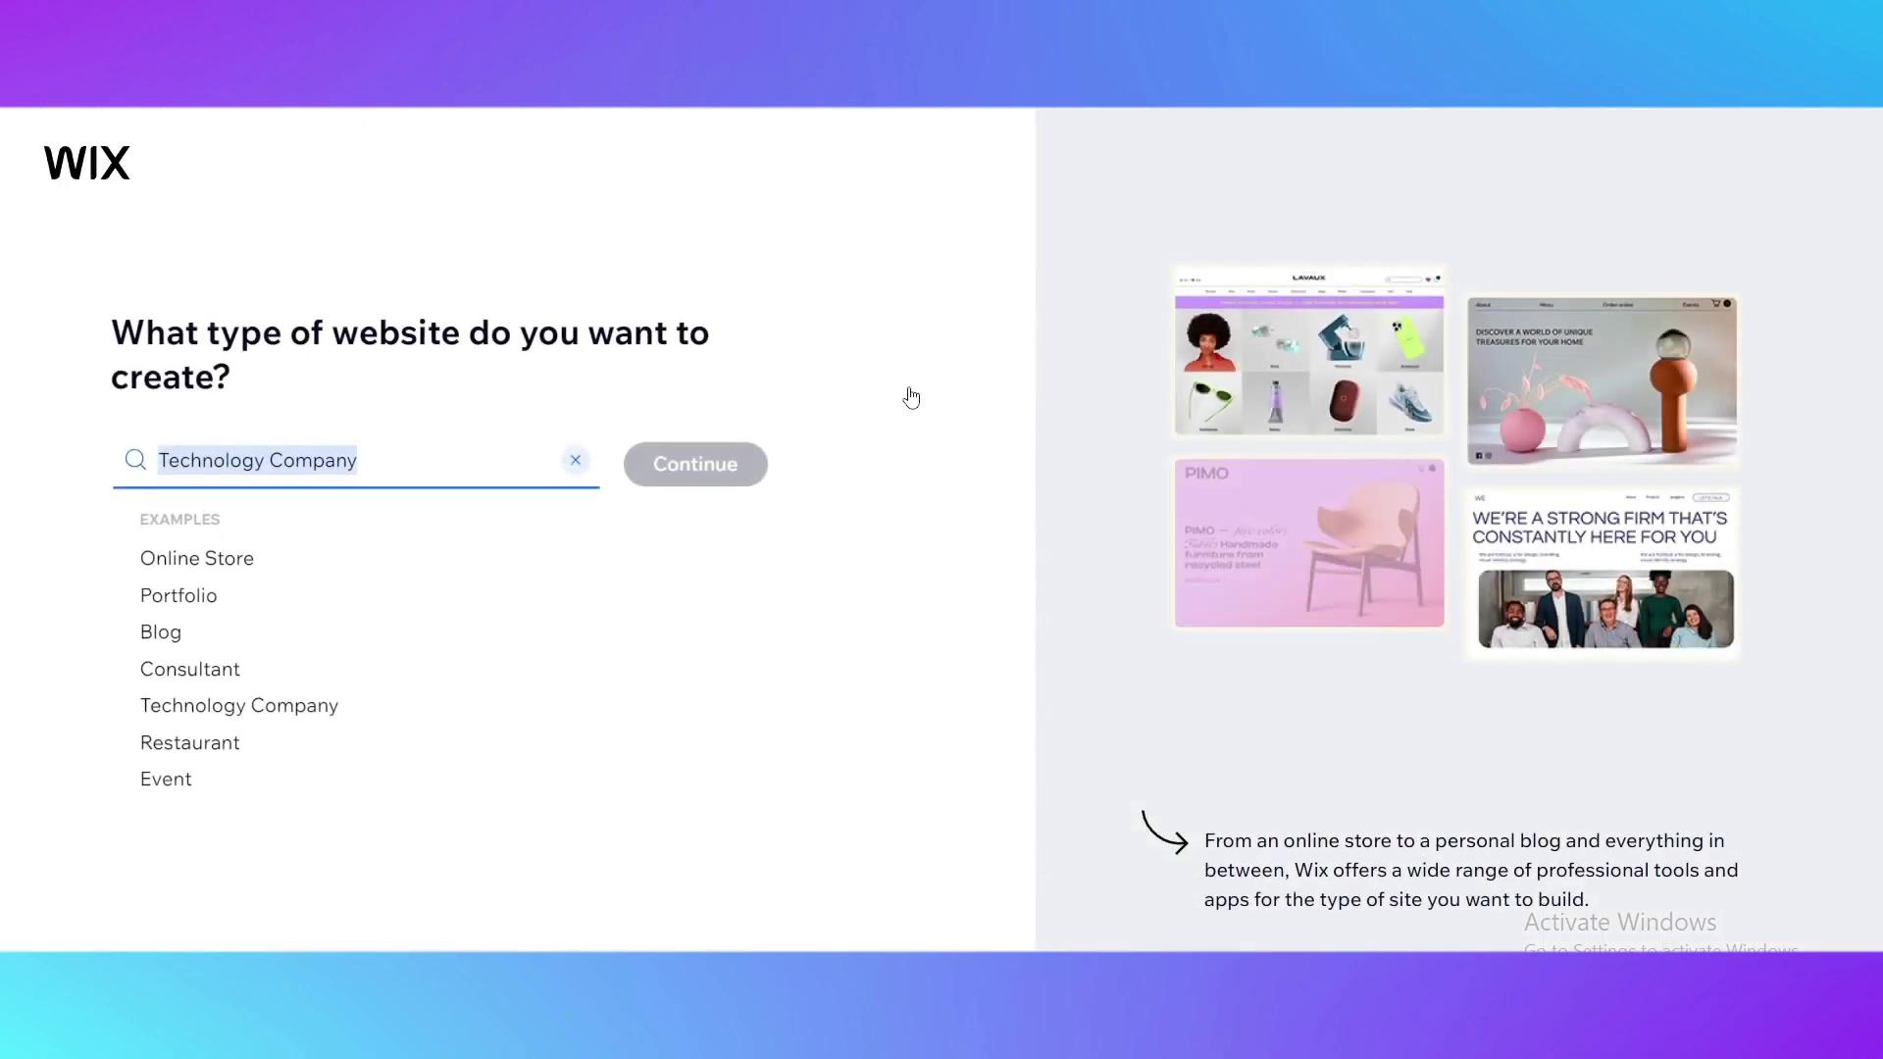
click(577, 461)
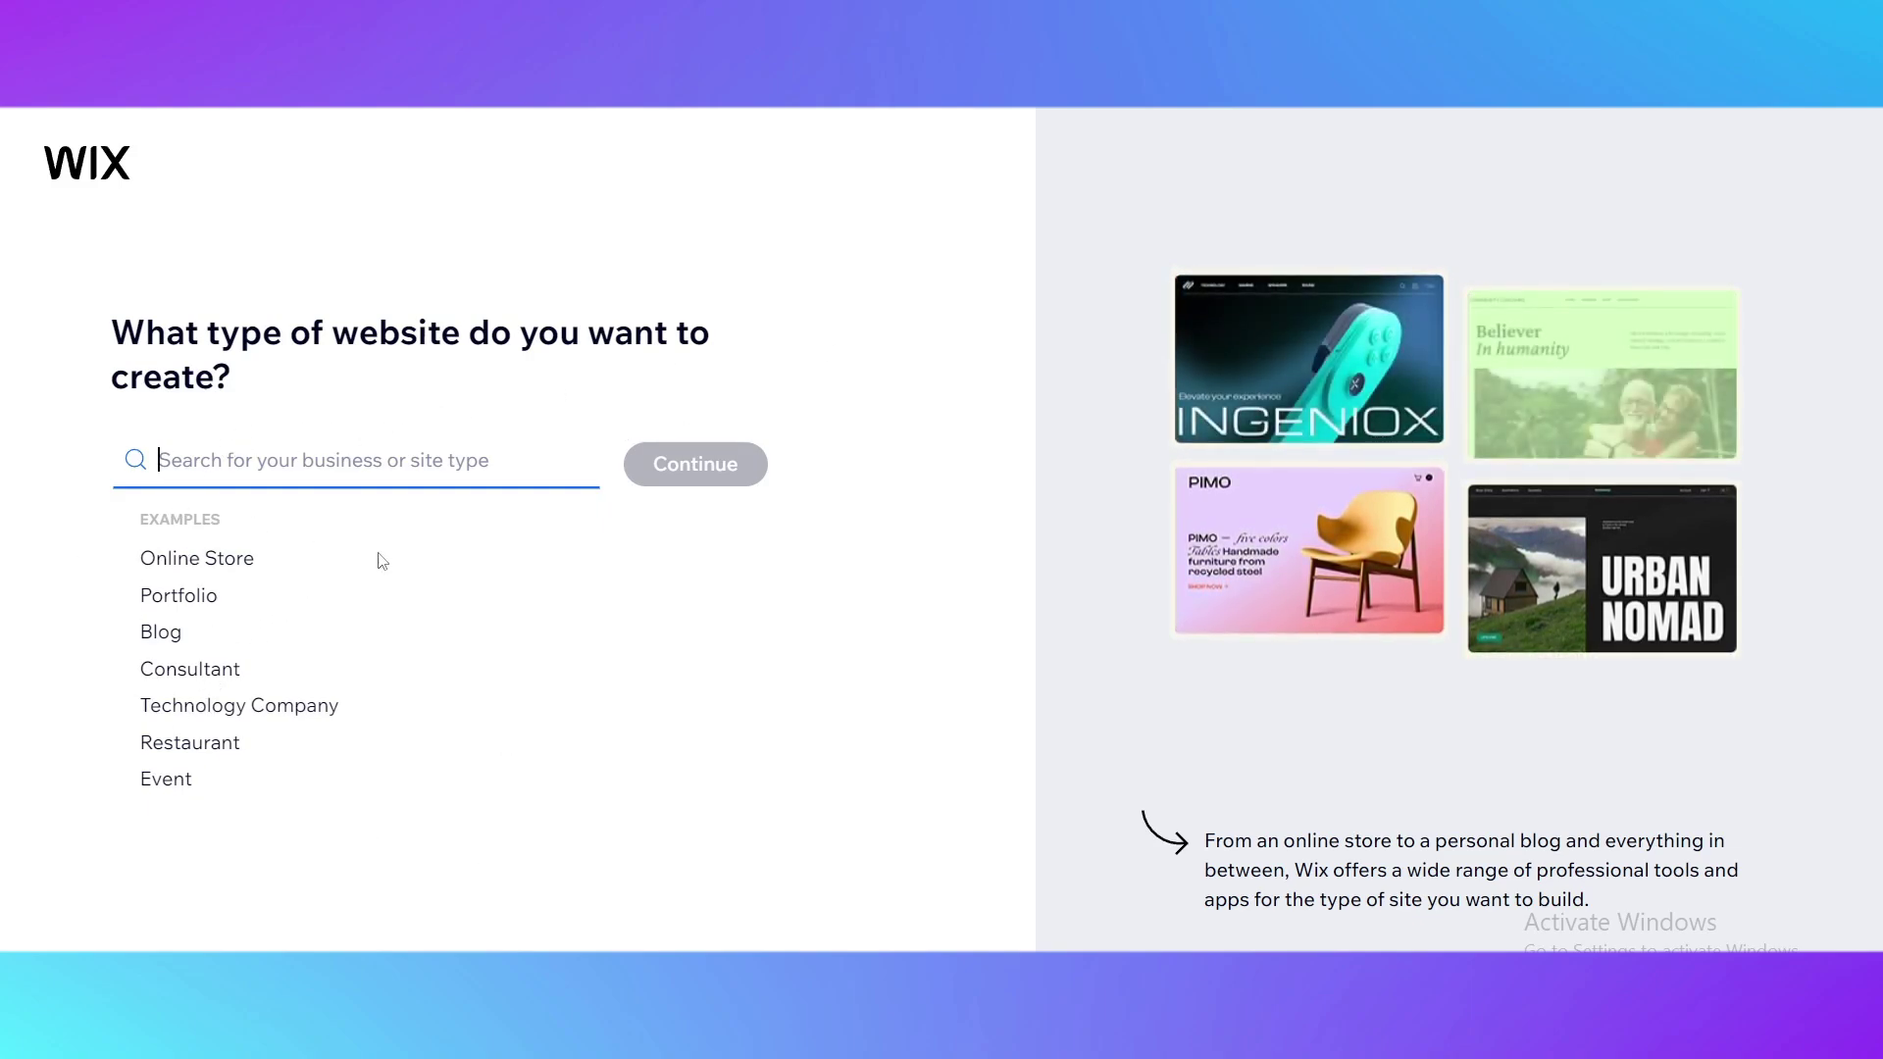
click(217, 558)
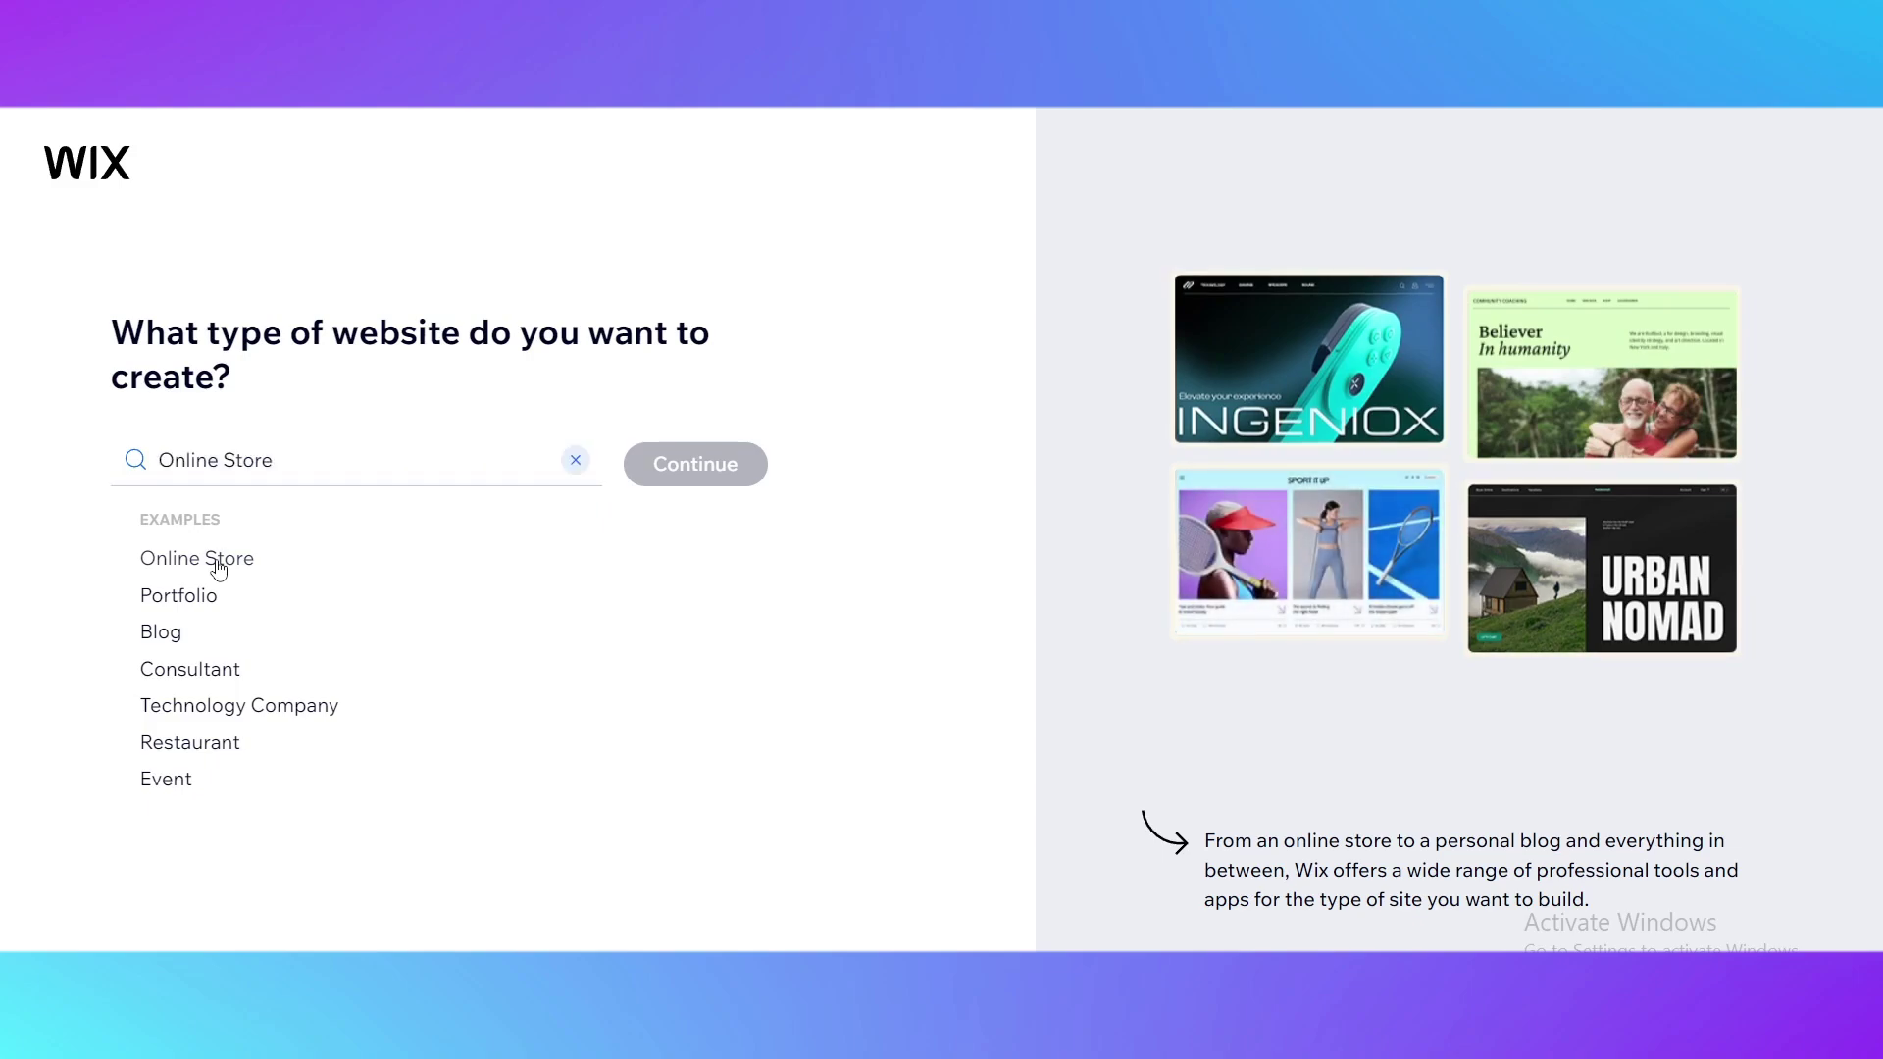
click(642, 464)
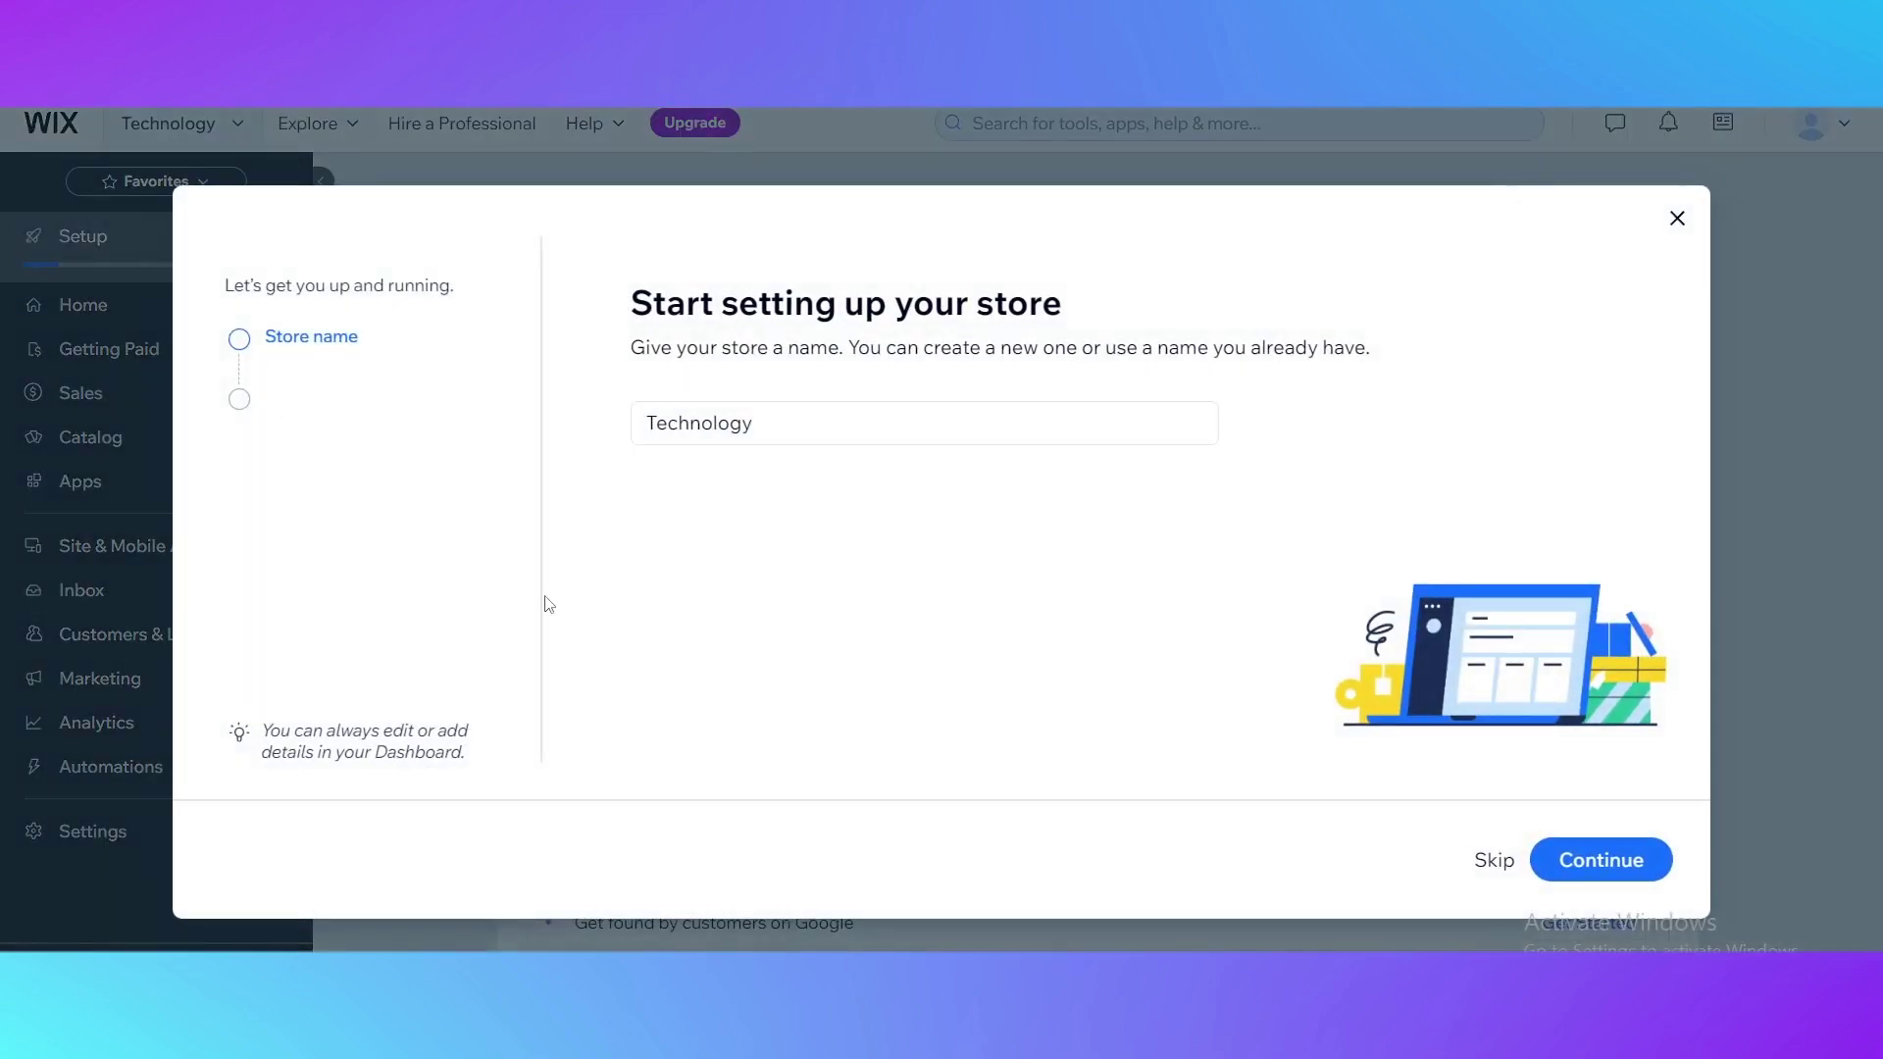
Step: Name the store "Online Store" and continue the store setup
drag(825, 434, 606, 419)
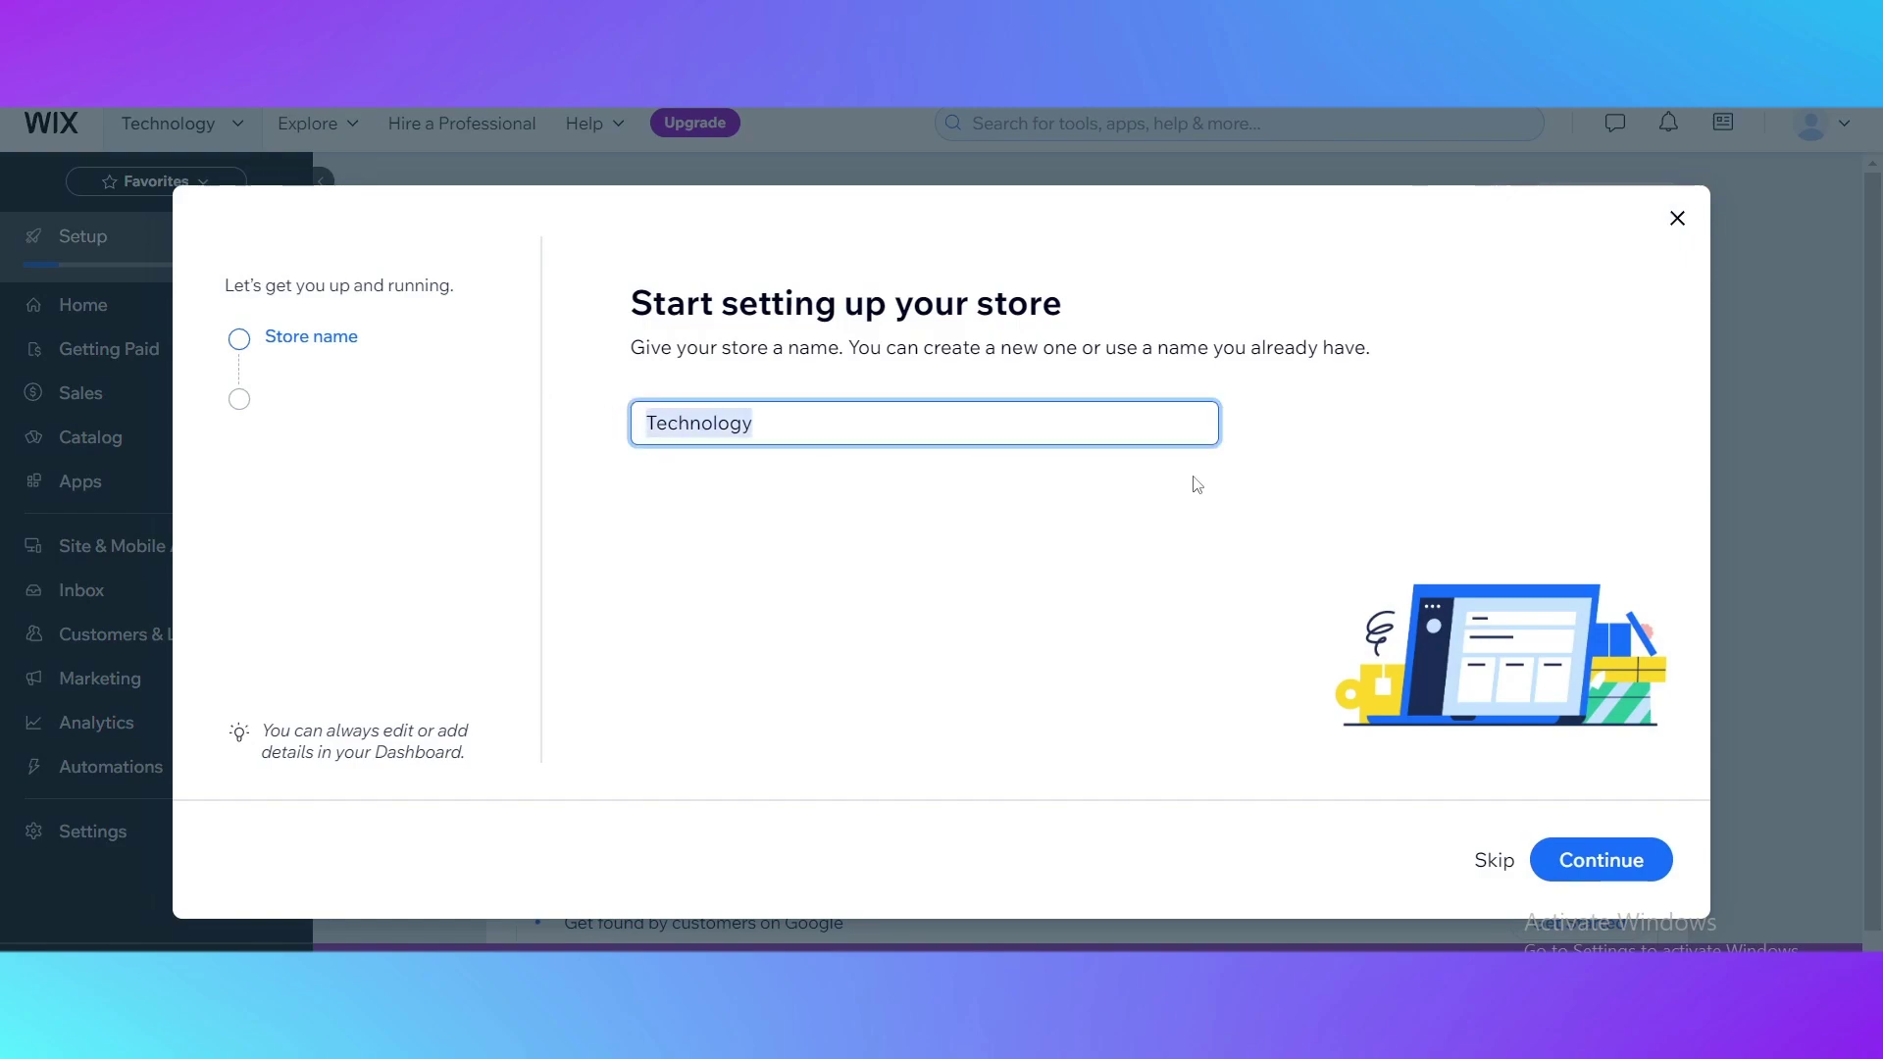
key(BackSpace)
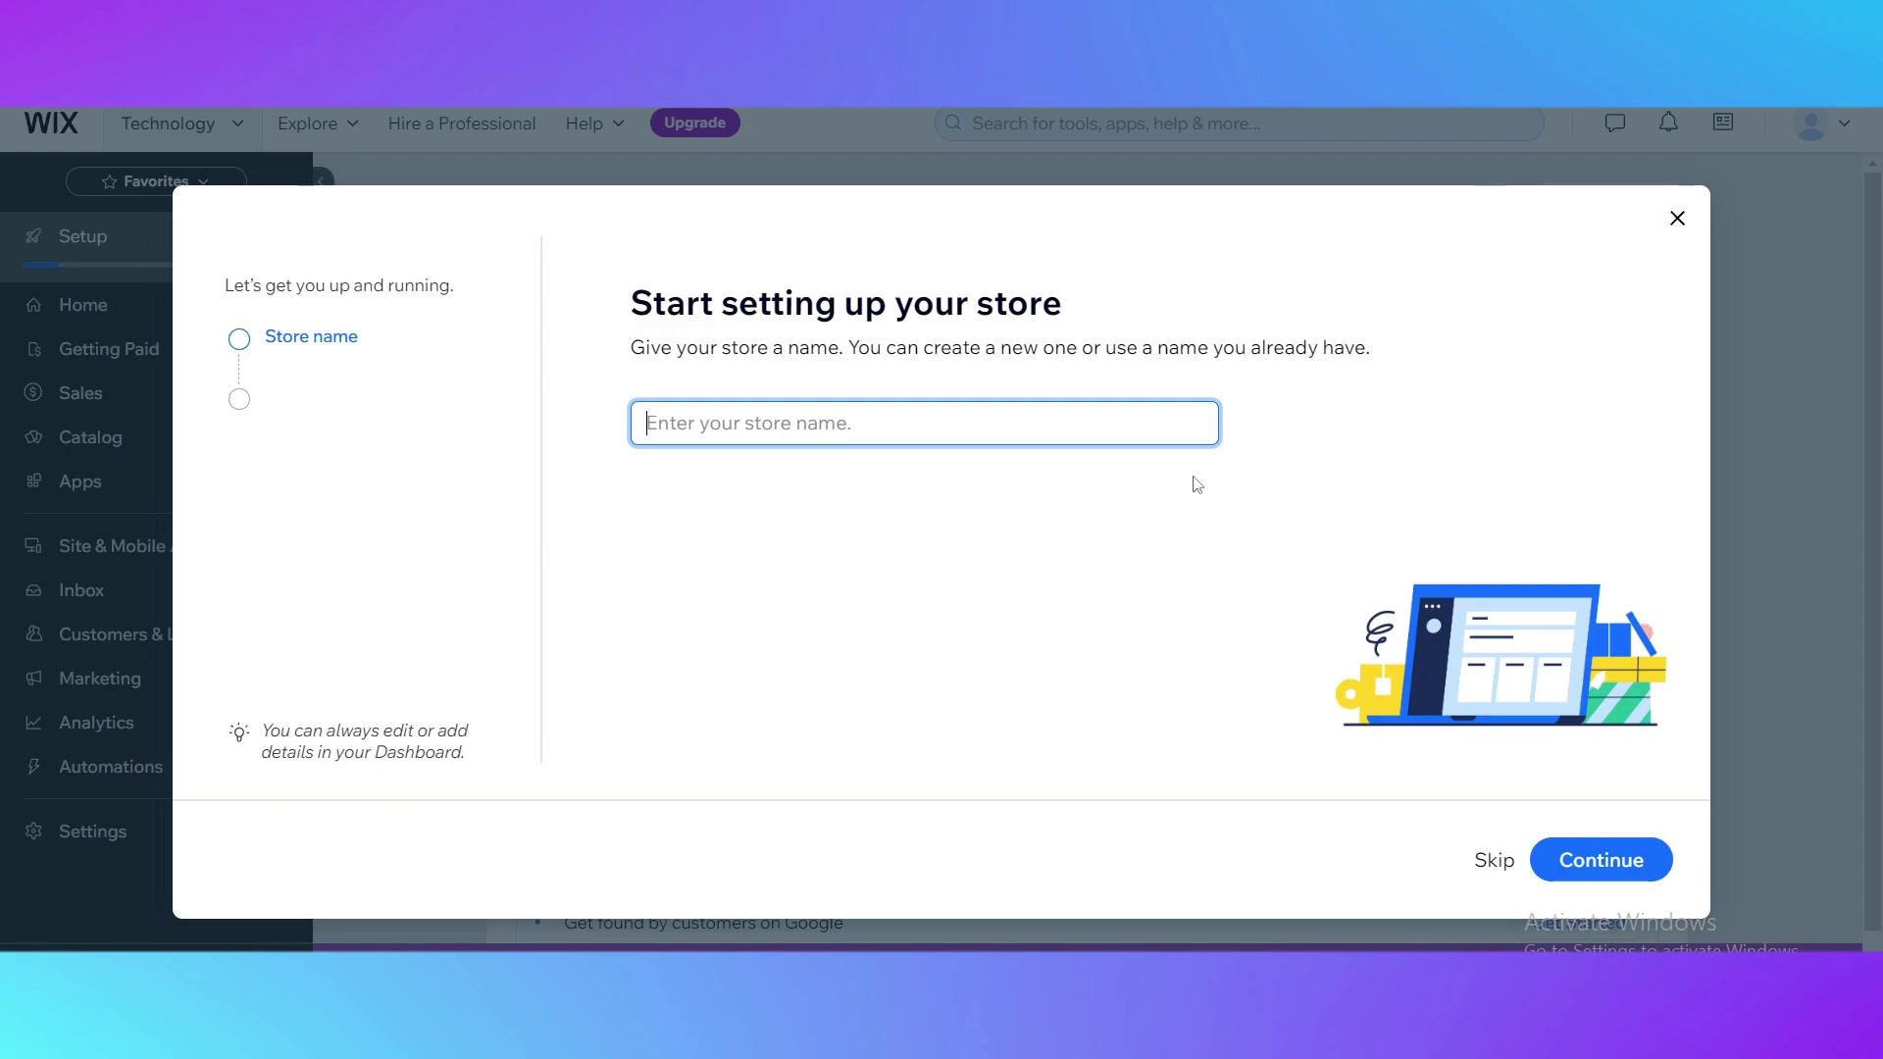
text(Om)
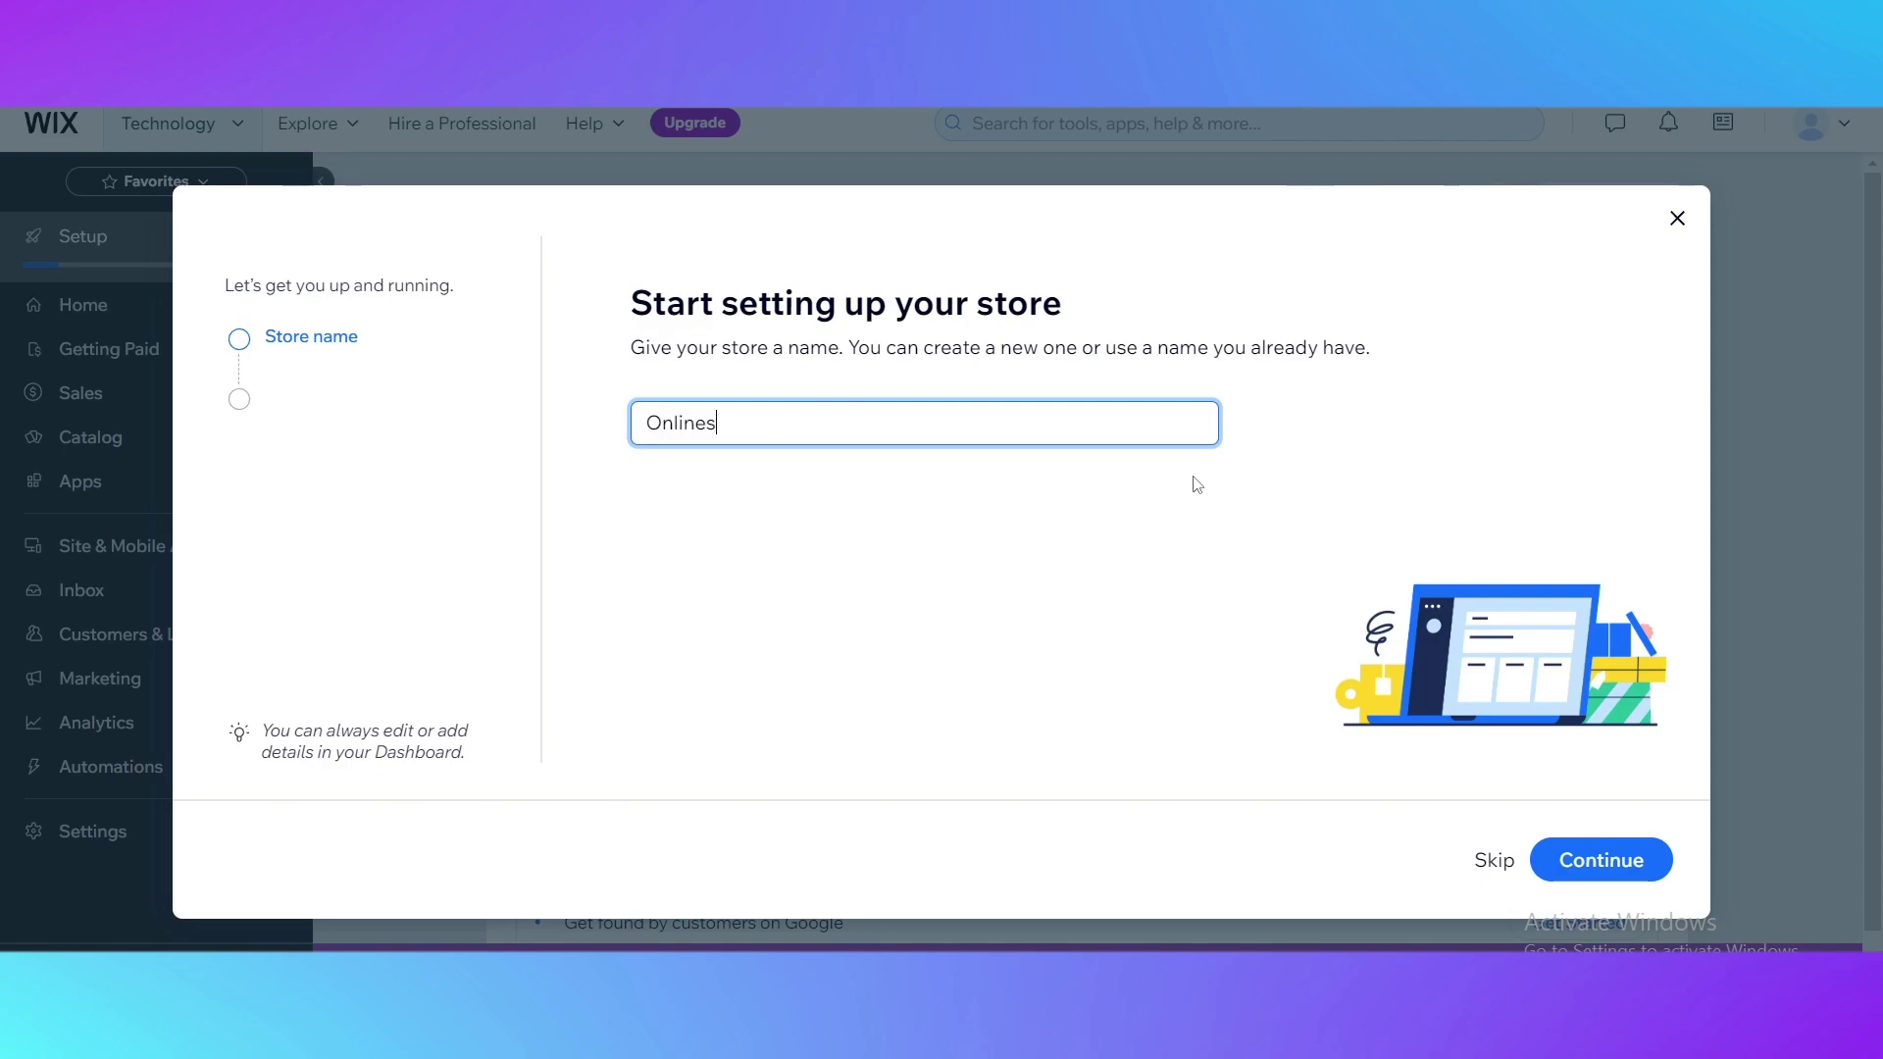
text(line Store)
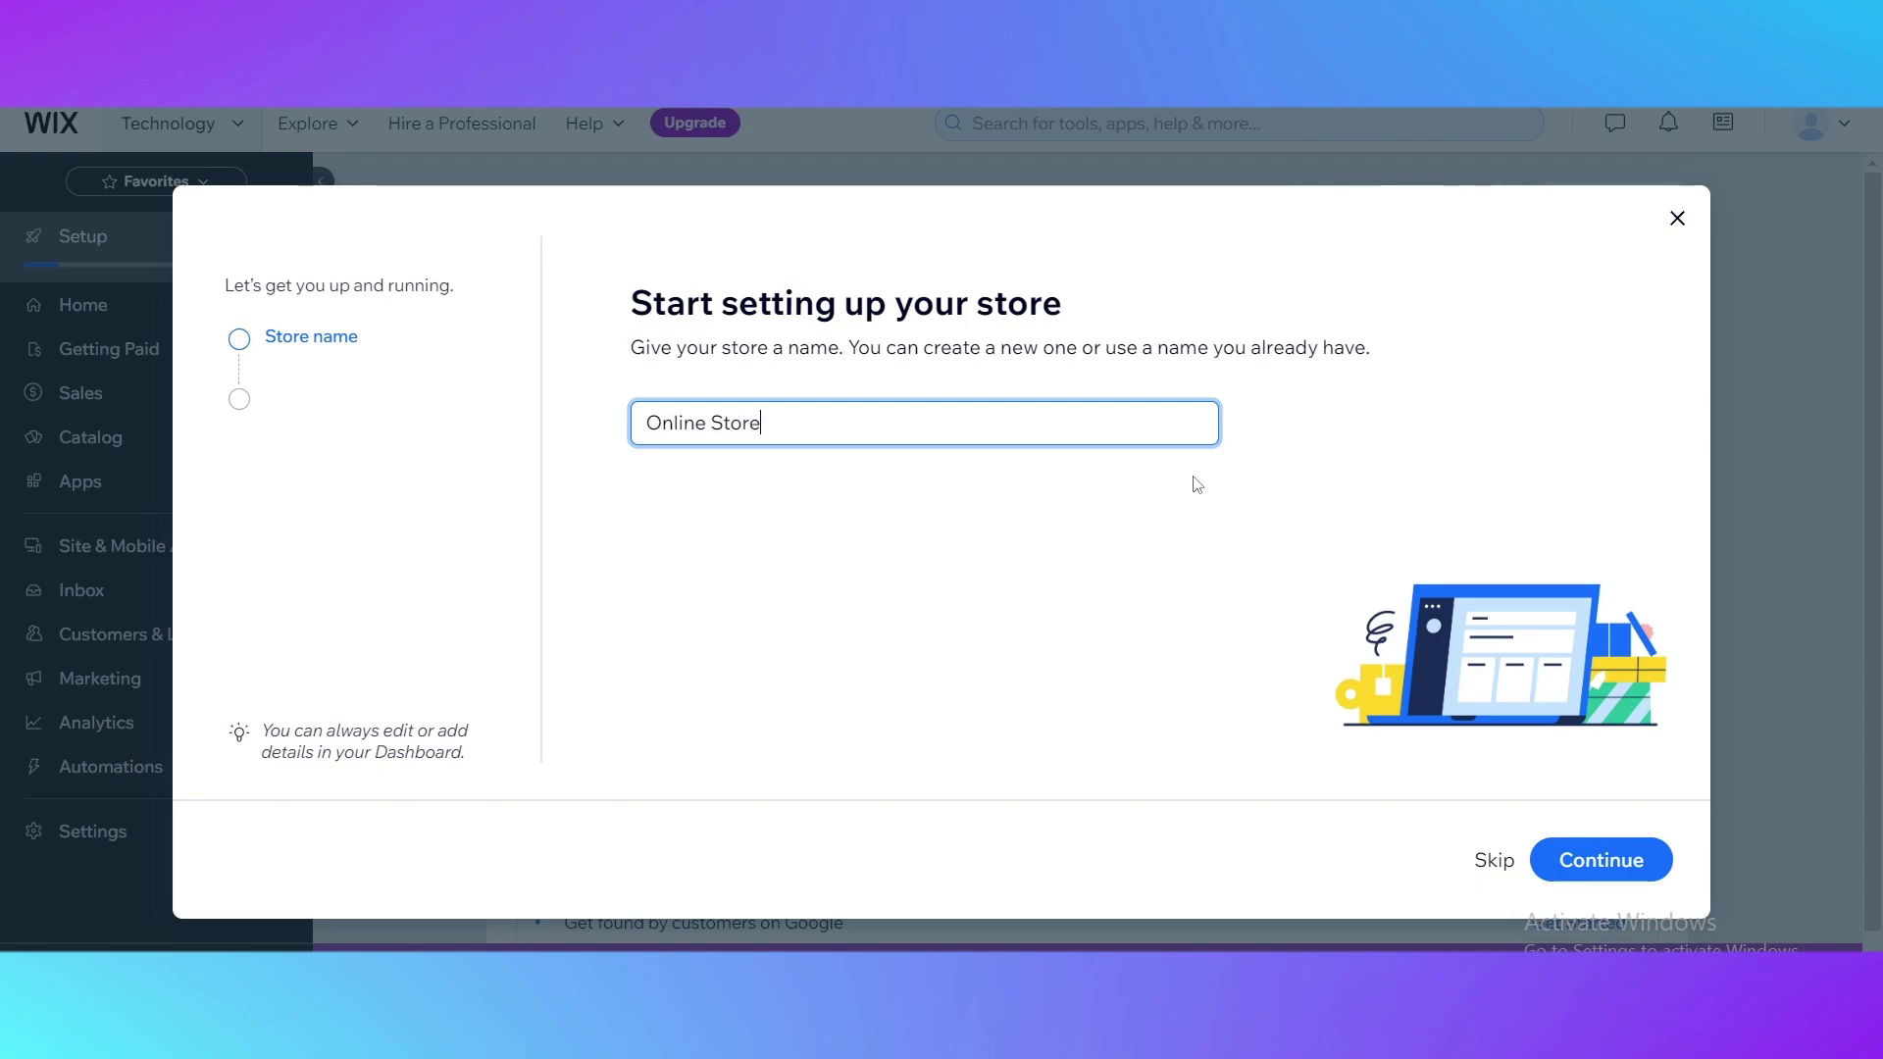
click(1640, 859)
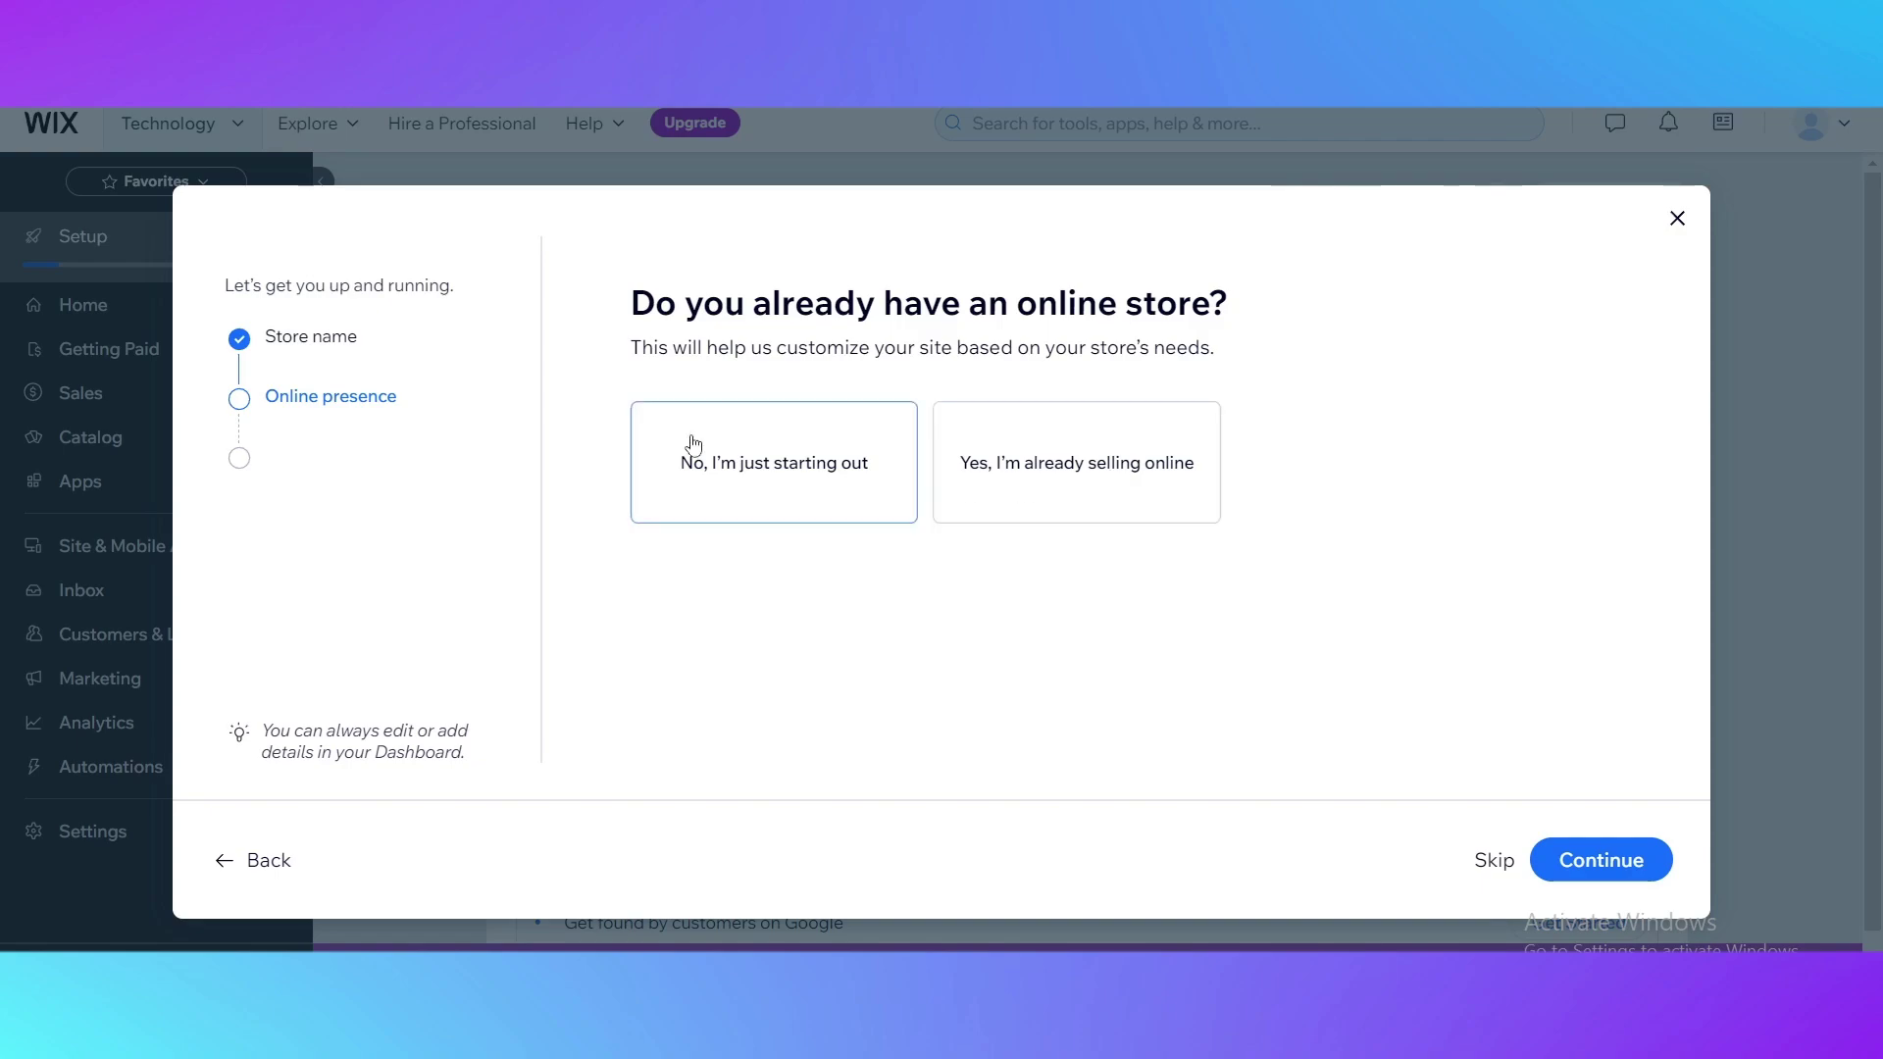
Step: Answer the setup questions with just starting out, physical products and the online store sales channel, and continue to the dashboard
click(738, 465)
click(1579, 863)
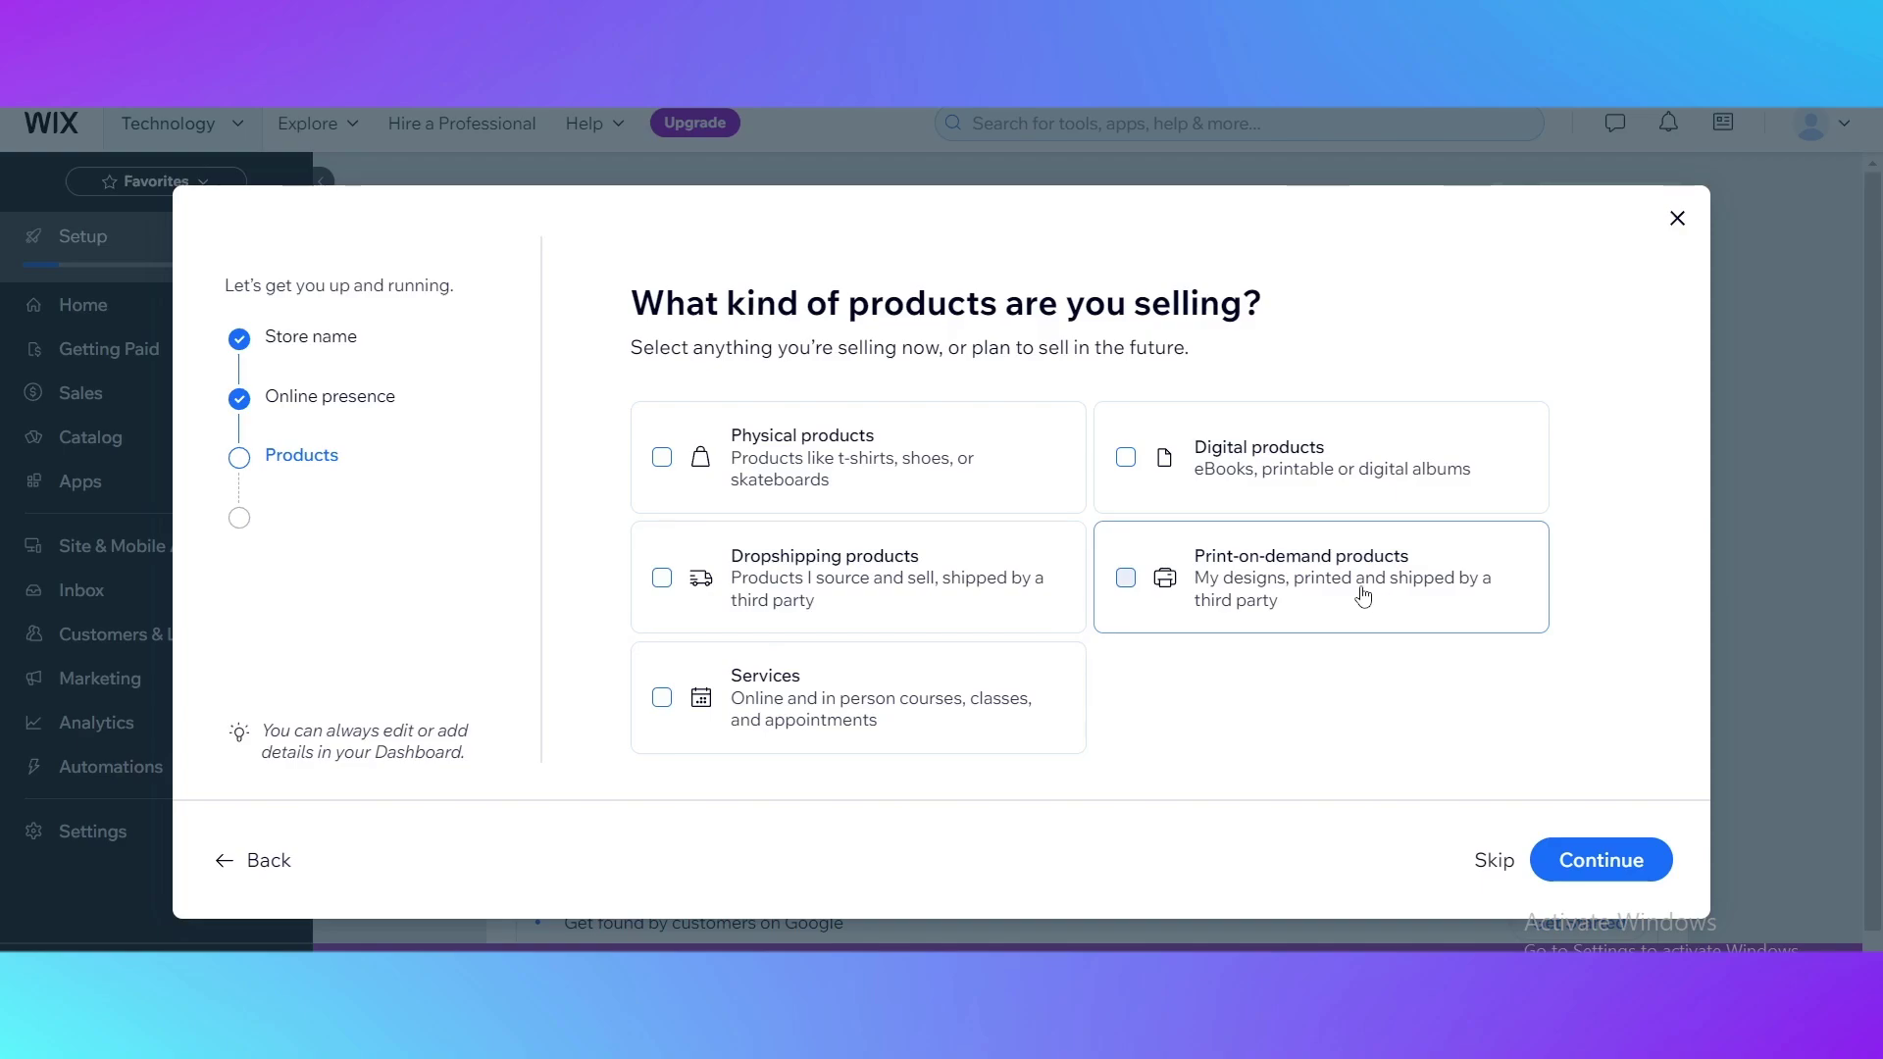
click(969, 487)
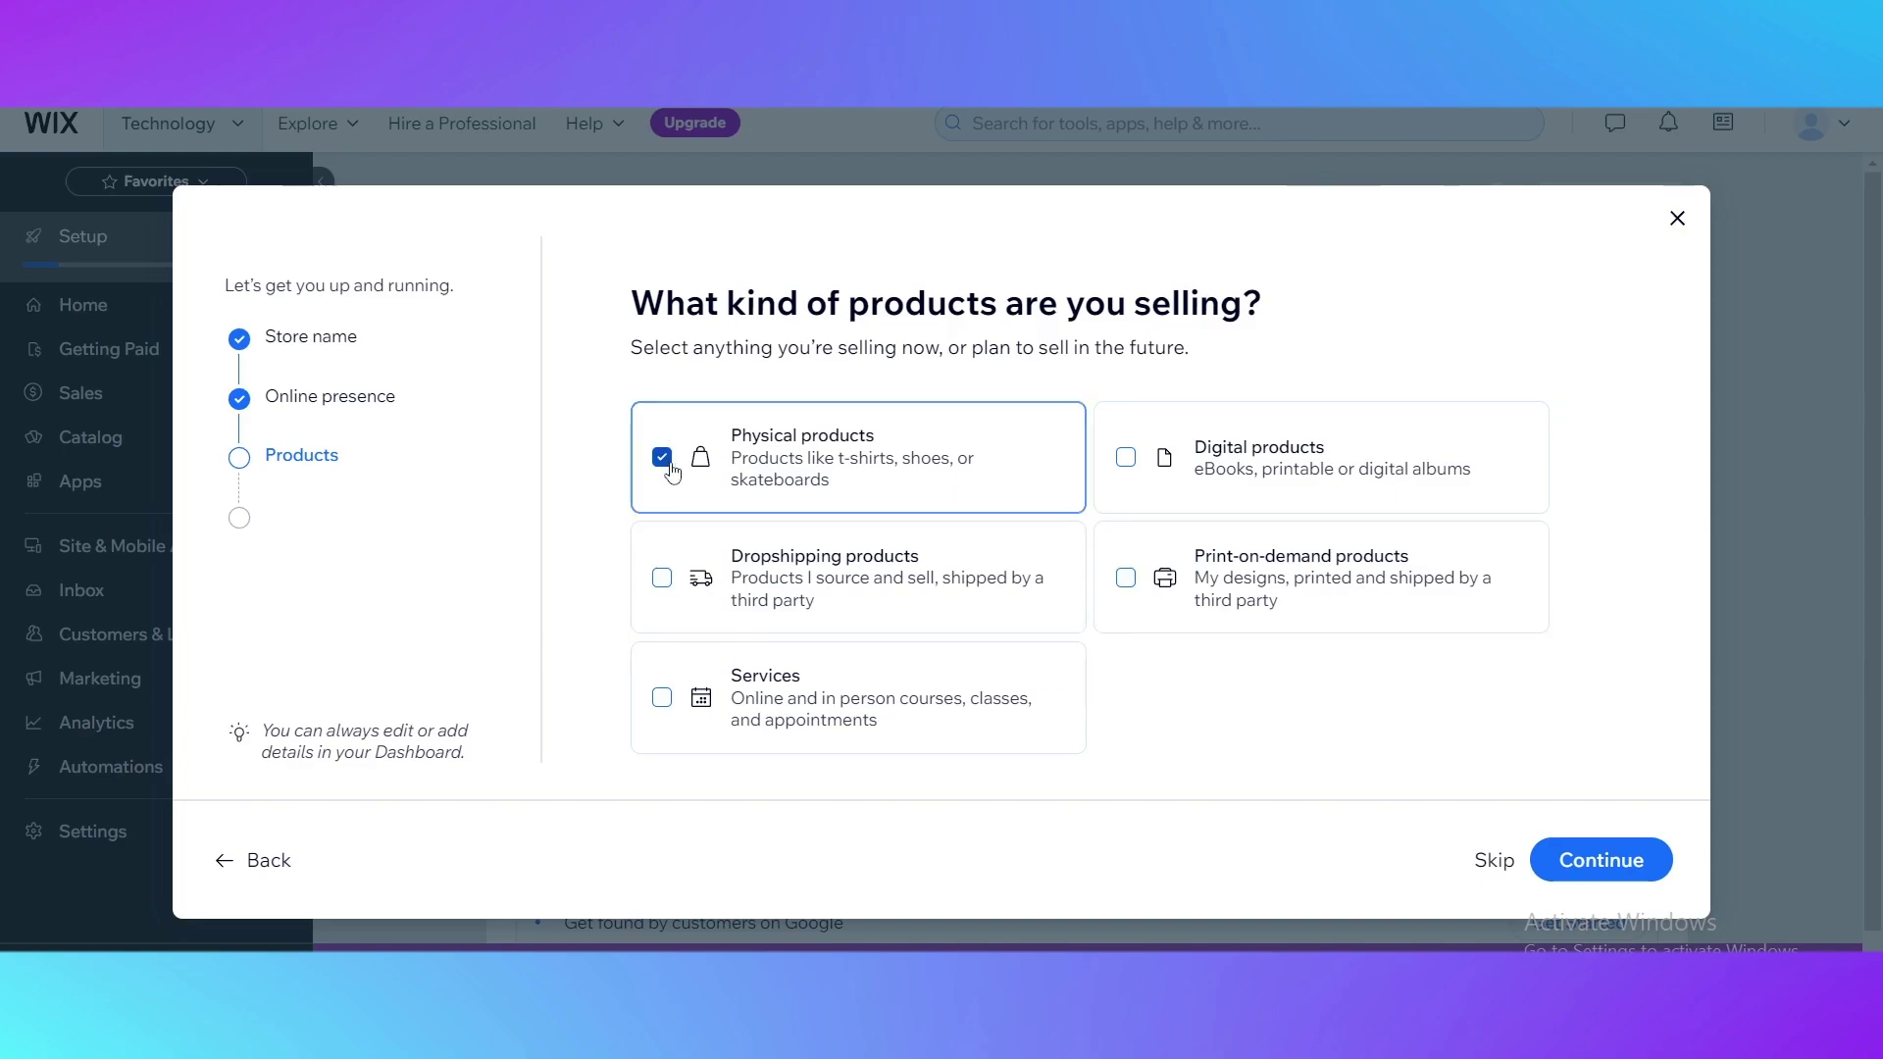
click(1583, 867)
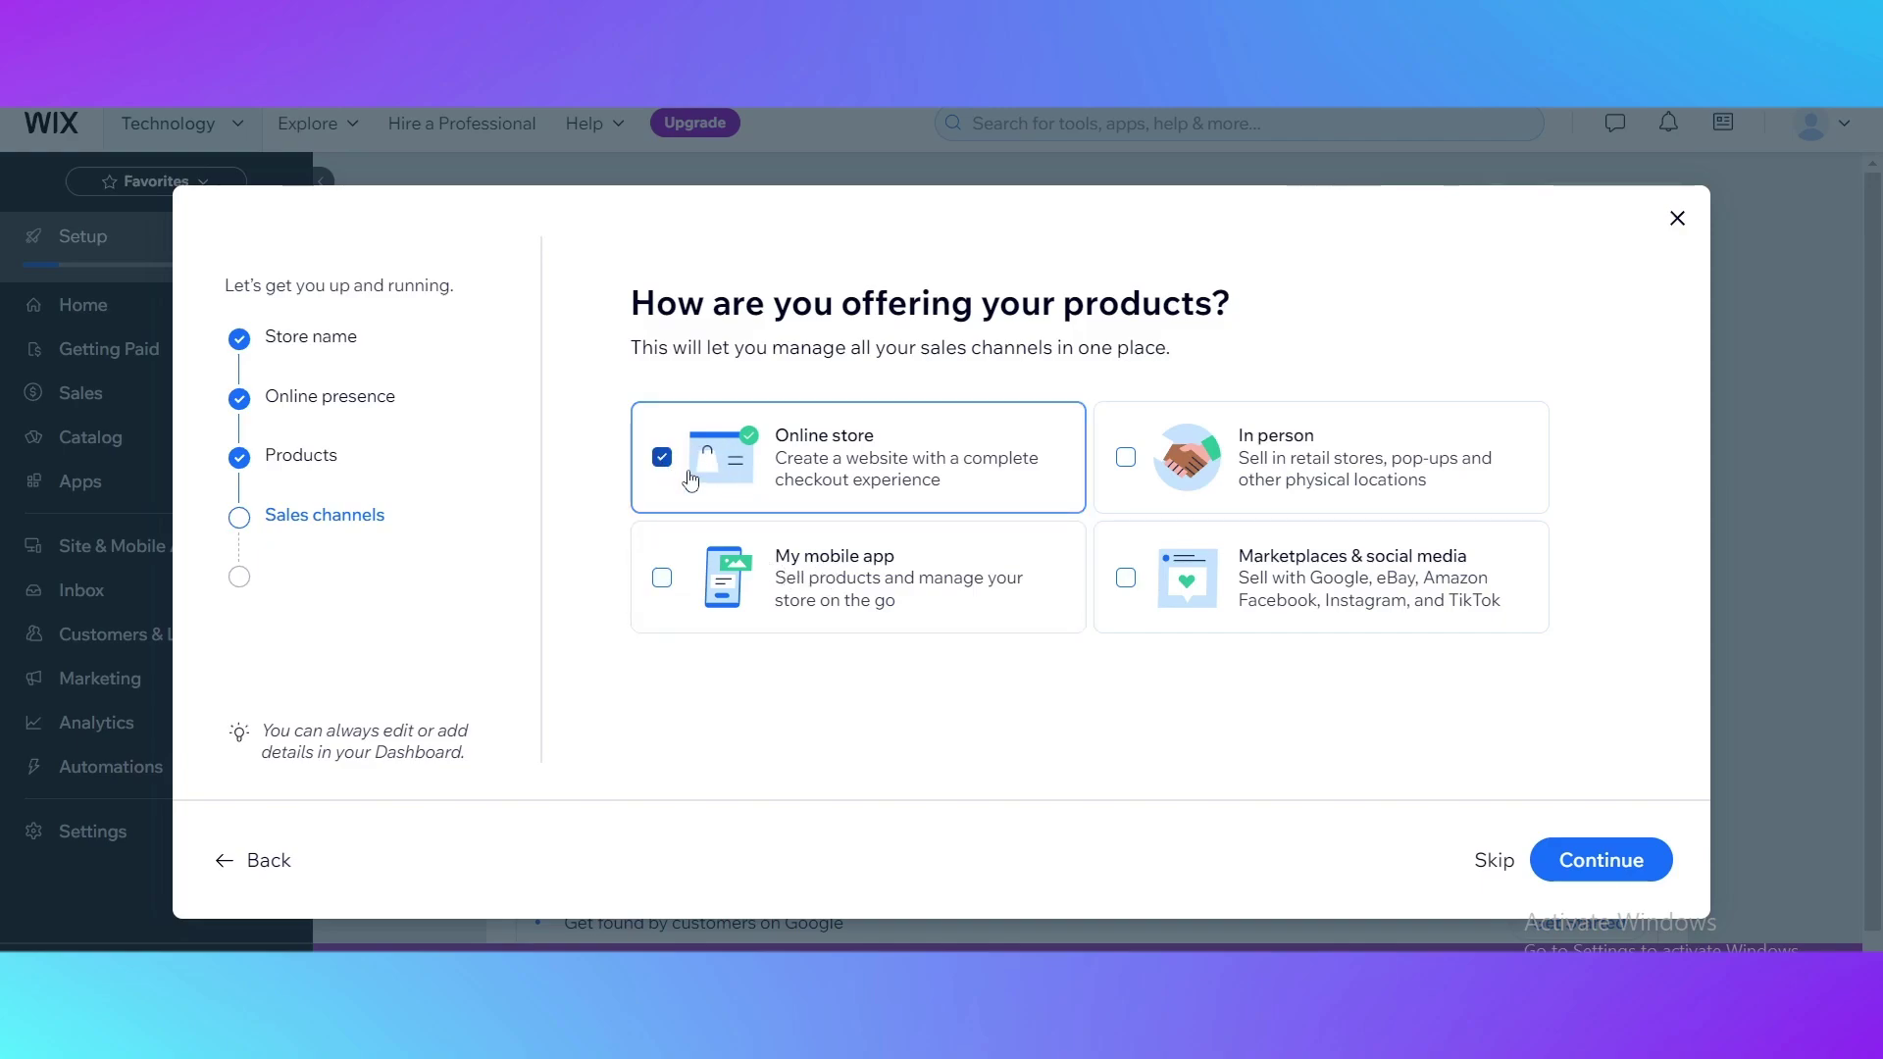
click(1634, 845)
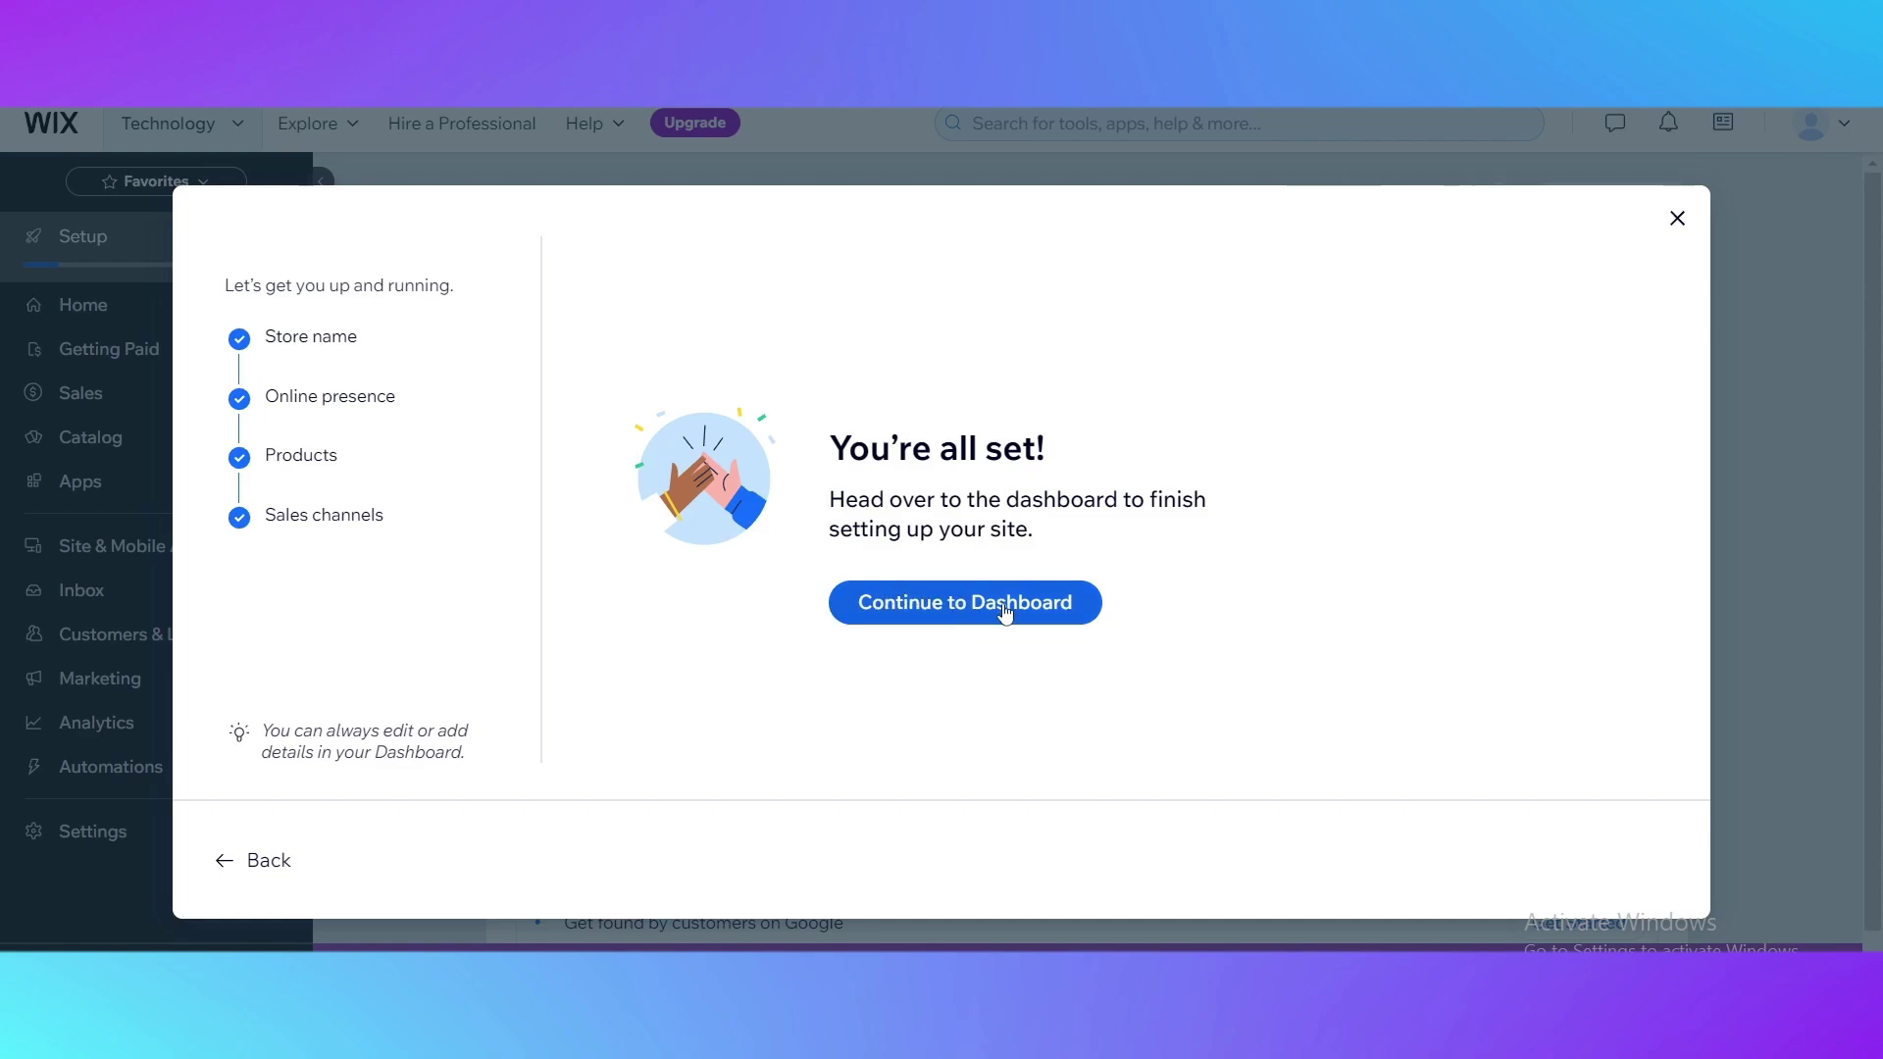
click(976, 602)
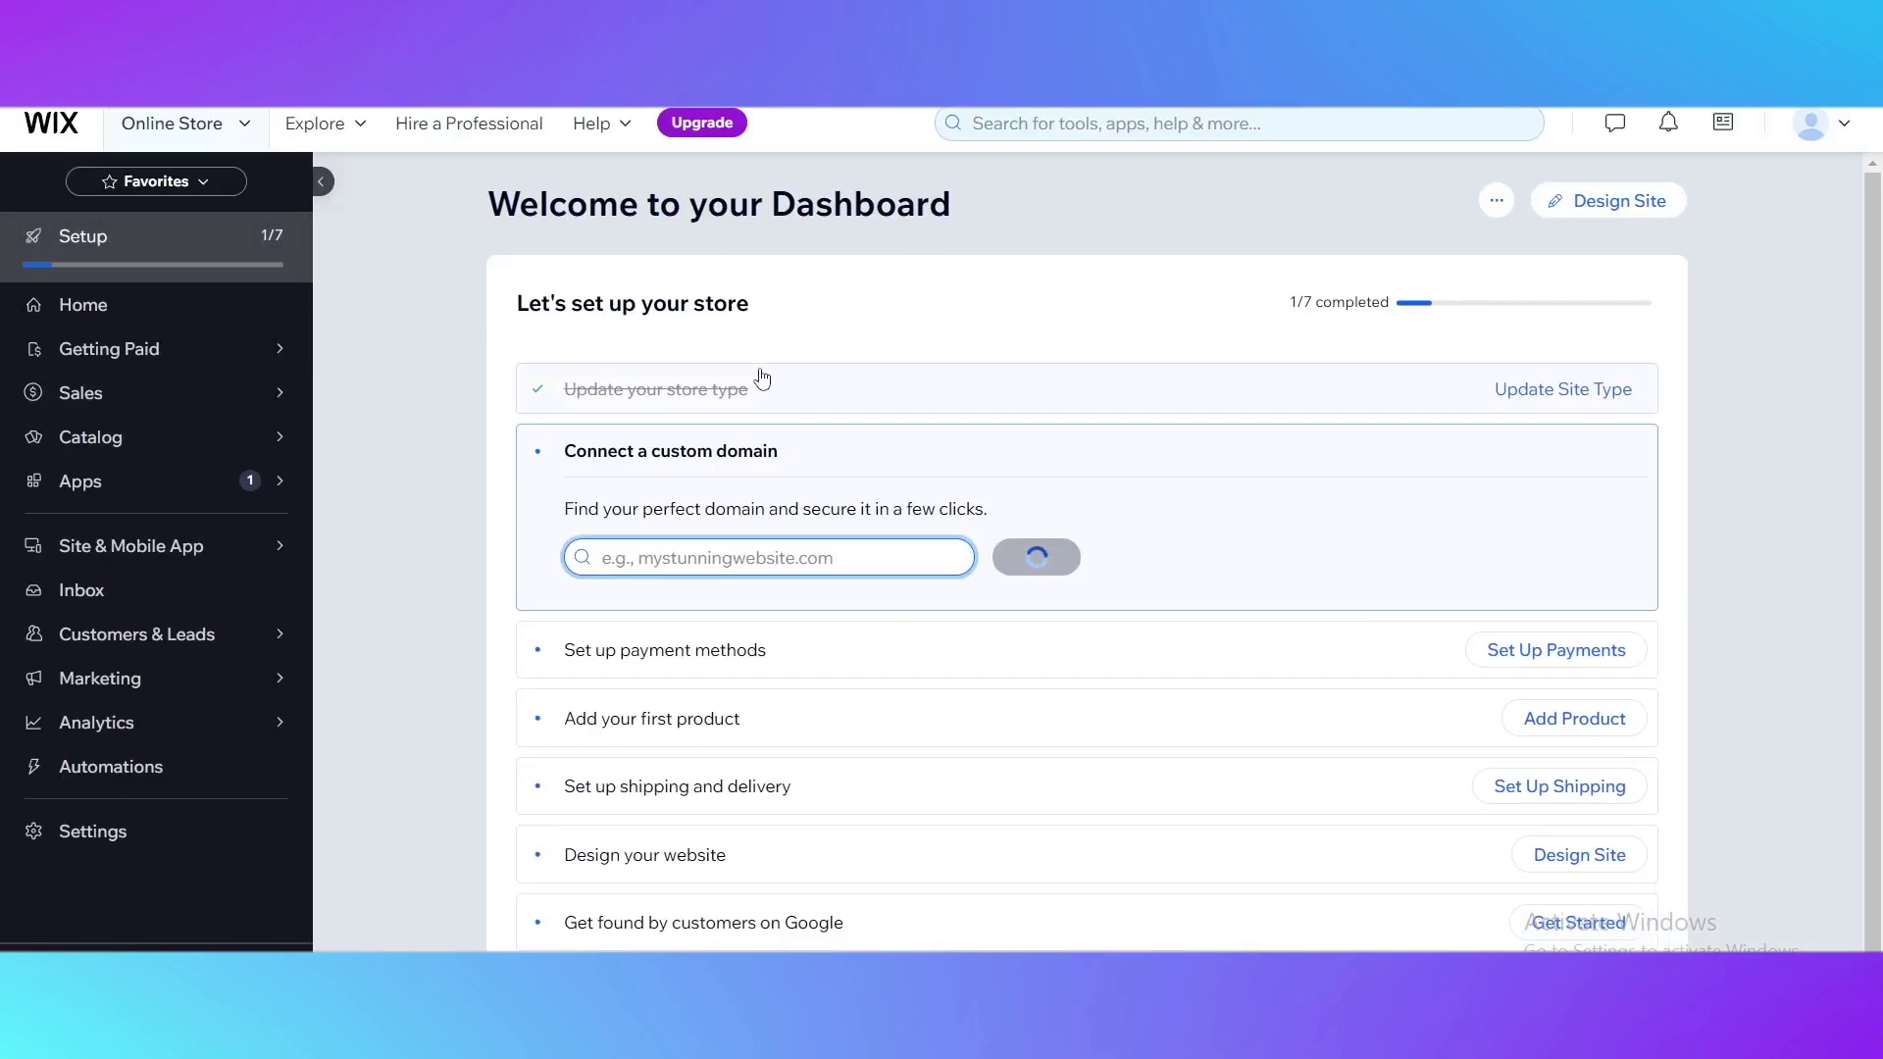
Step: Start the website design task from the store setup list and choose to customize a template
scroll(565, 528, down, 1)
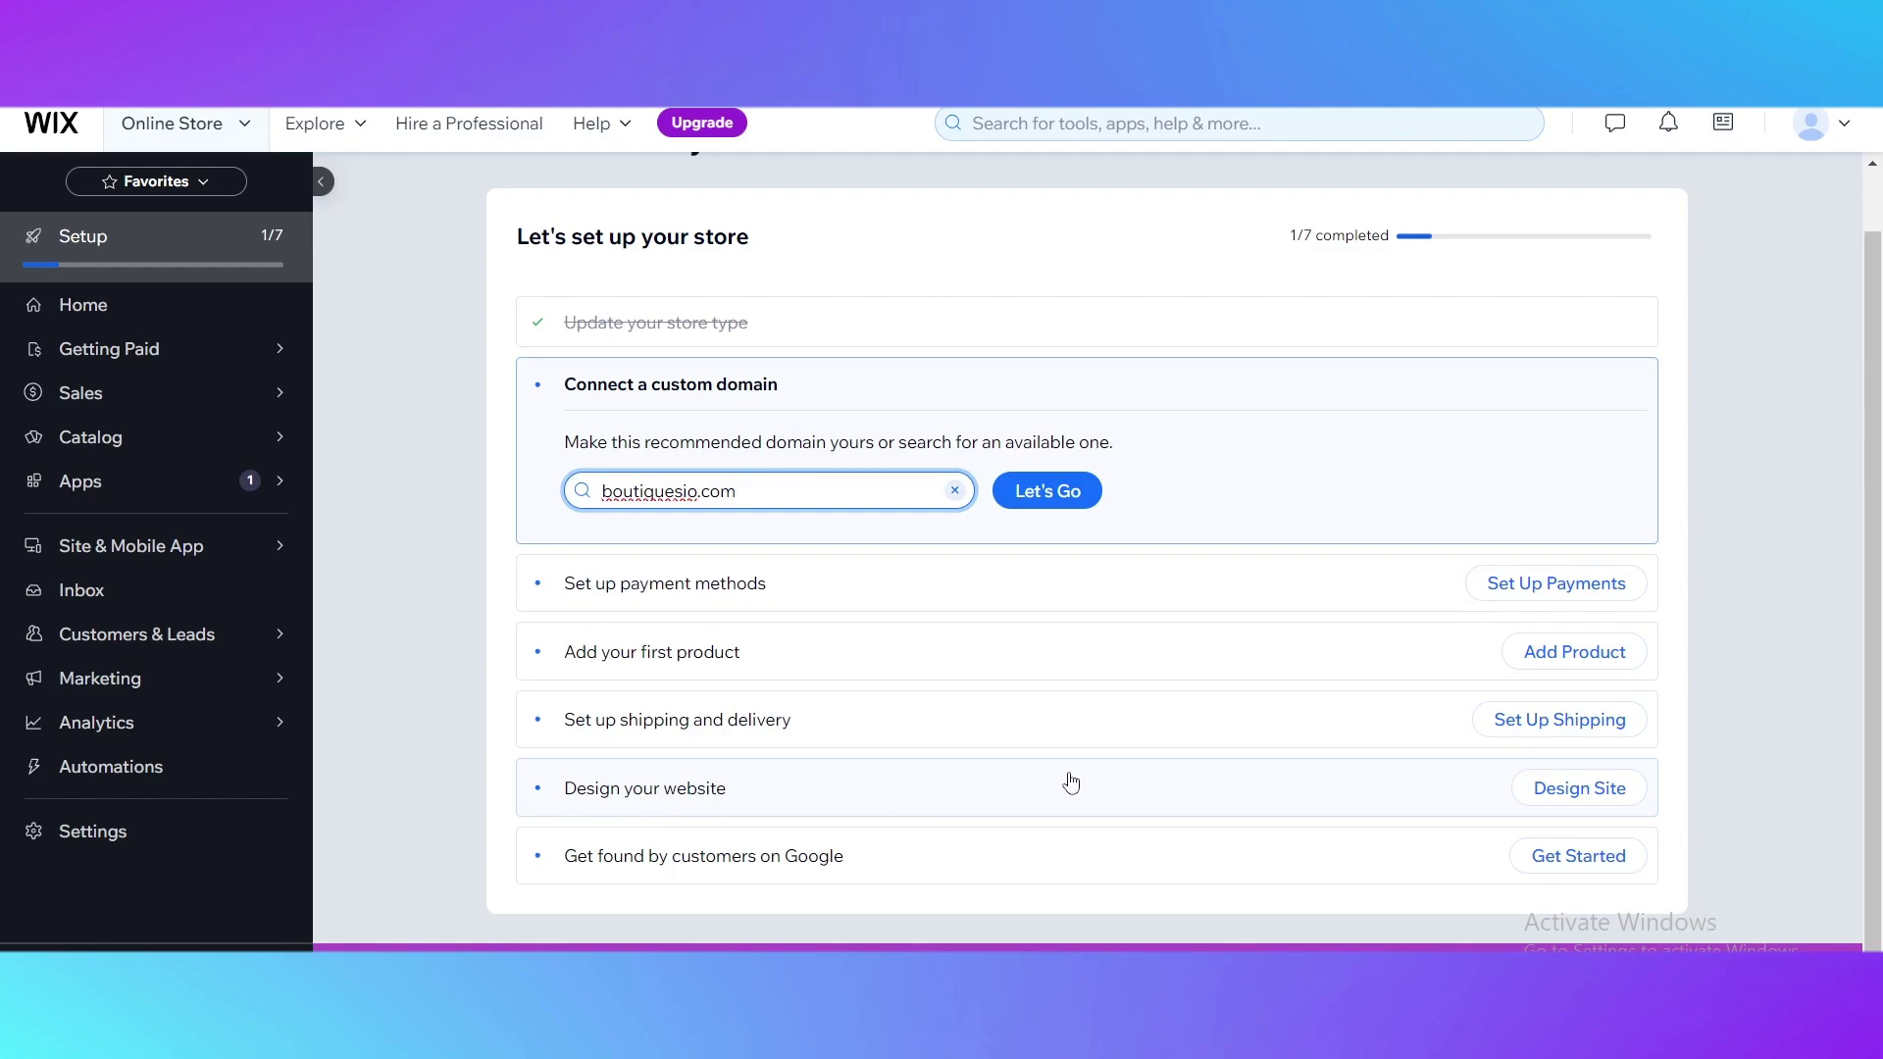
click(1168, 787)
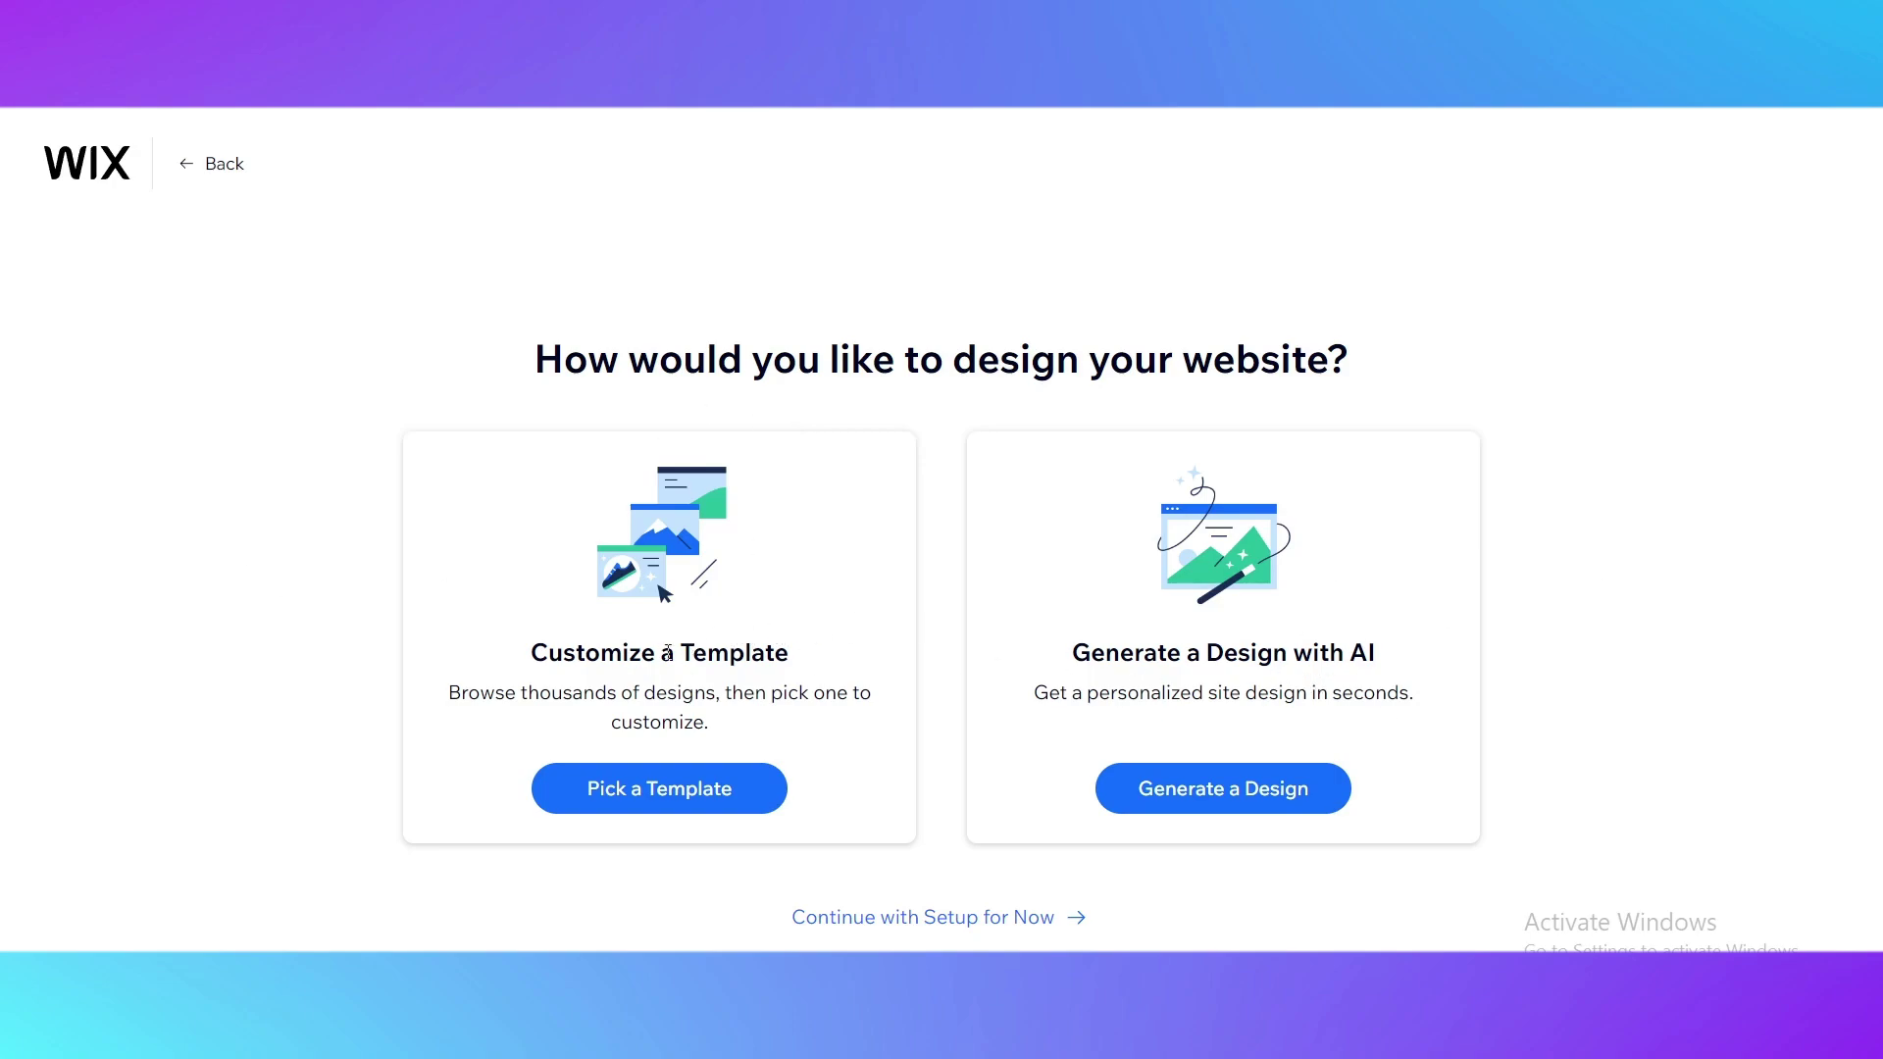
click(630, 790)
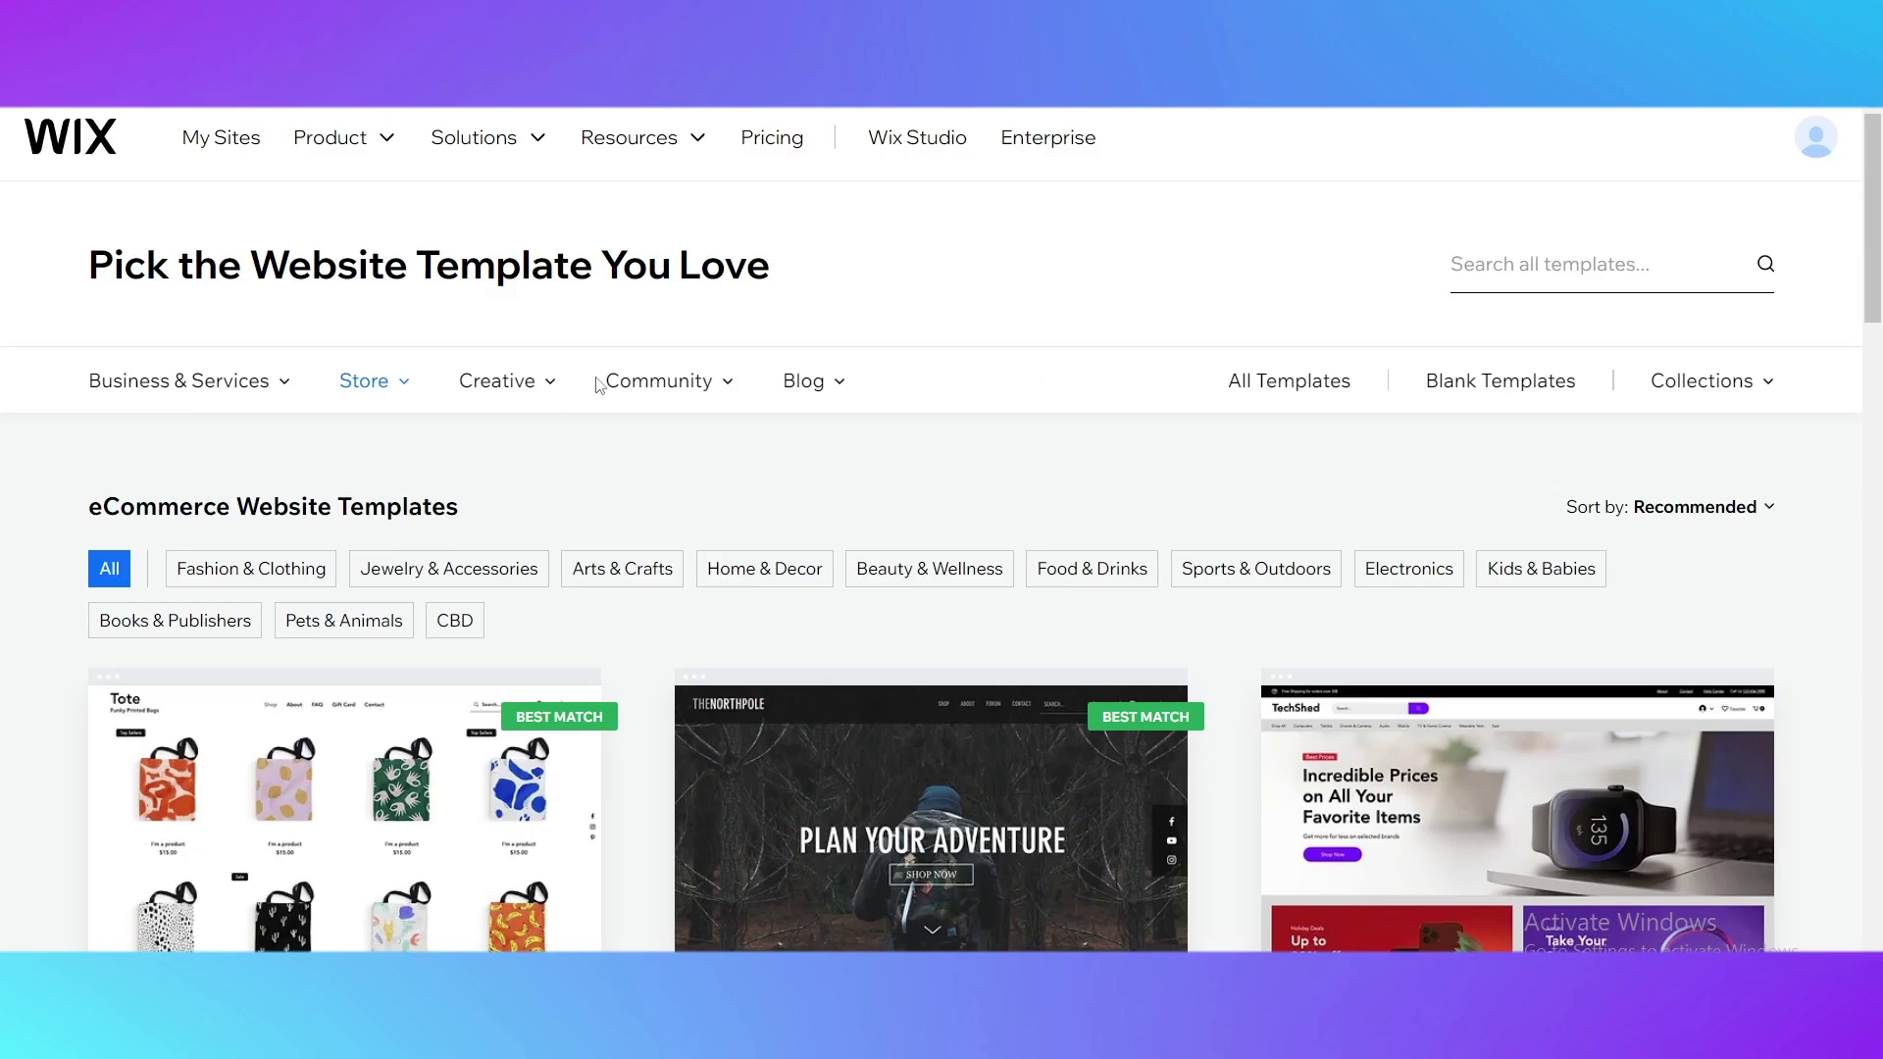
Step: Look through the first page of eCommerce website templates
scroll(599, 383, down, 3)
scroll(858, 529, down, 3)
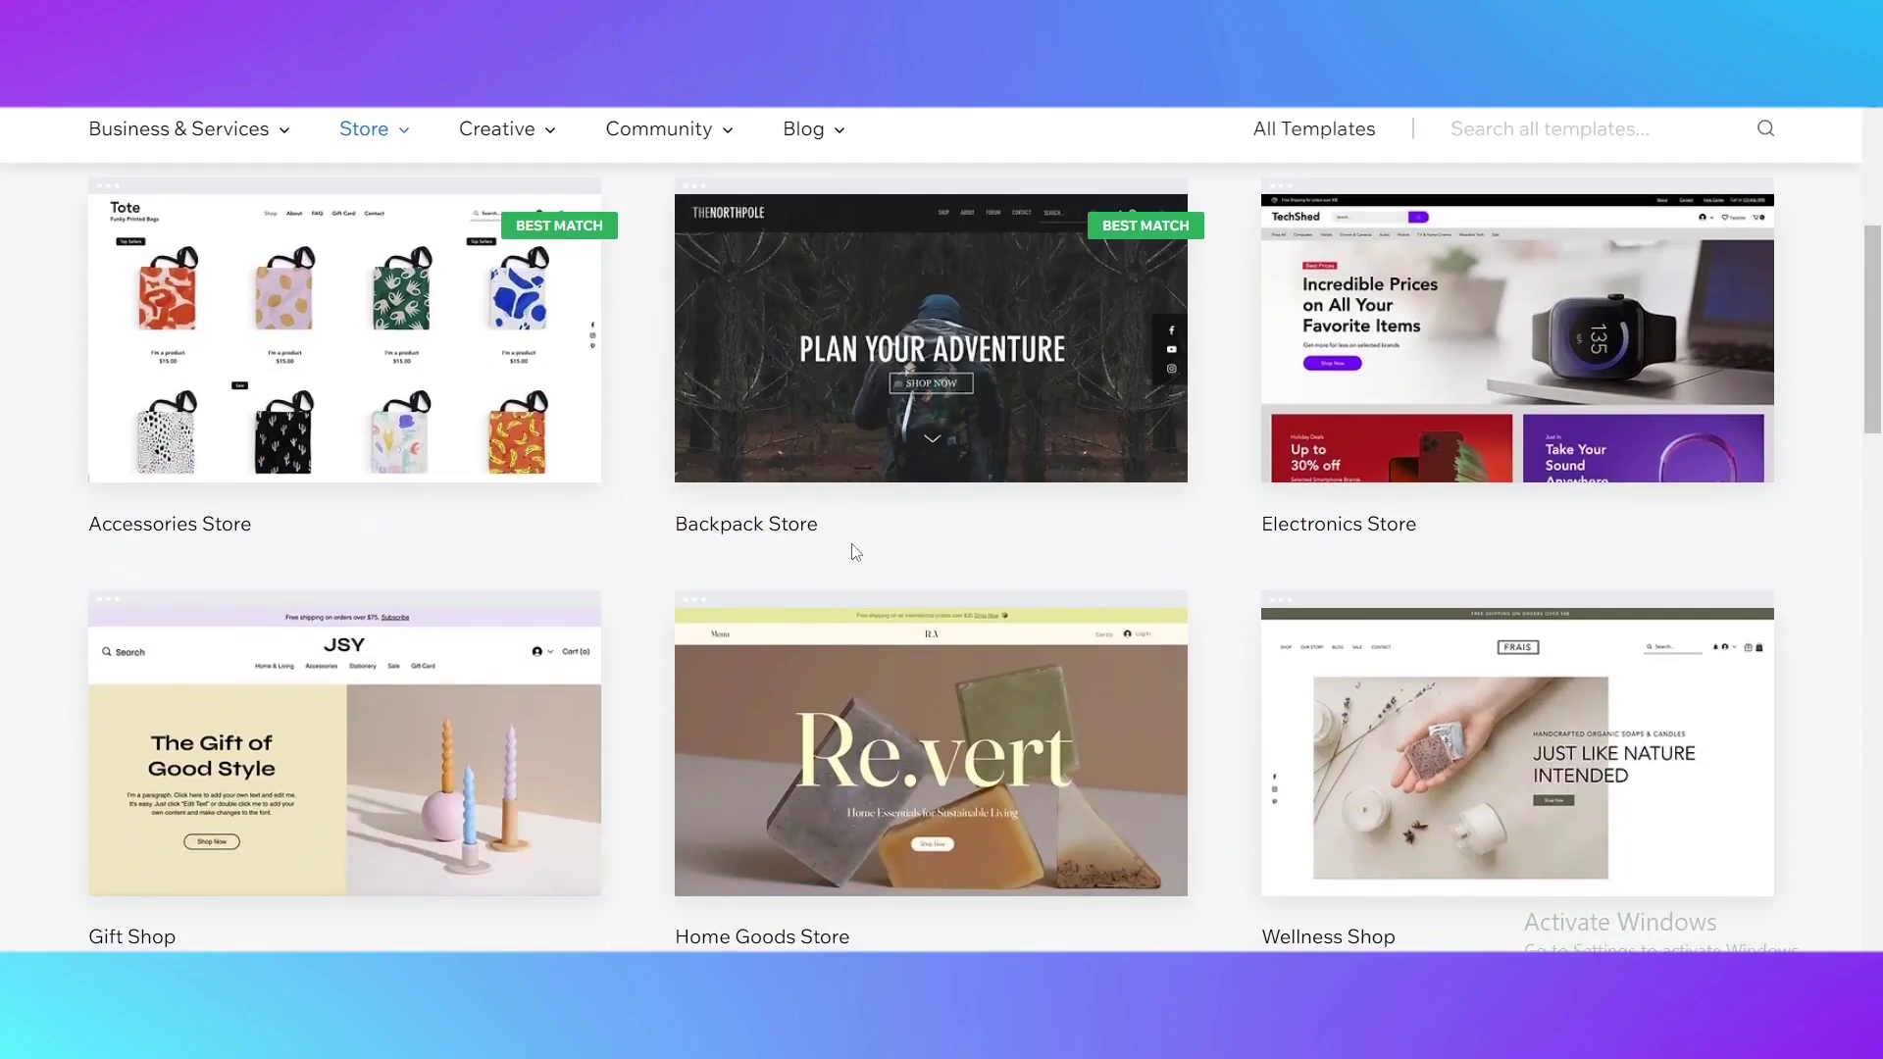
scroll(855, 552, down, 10)
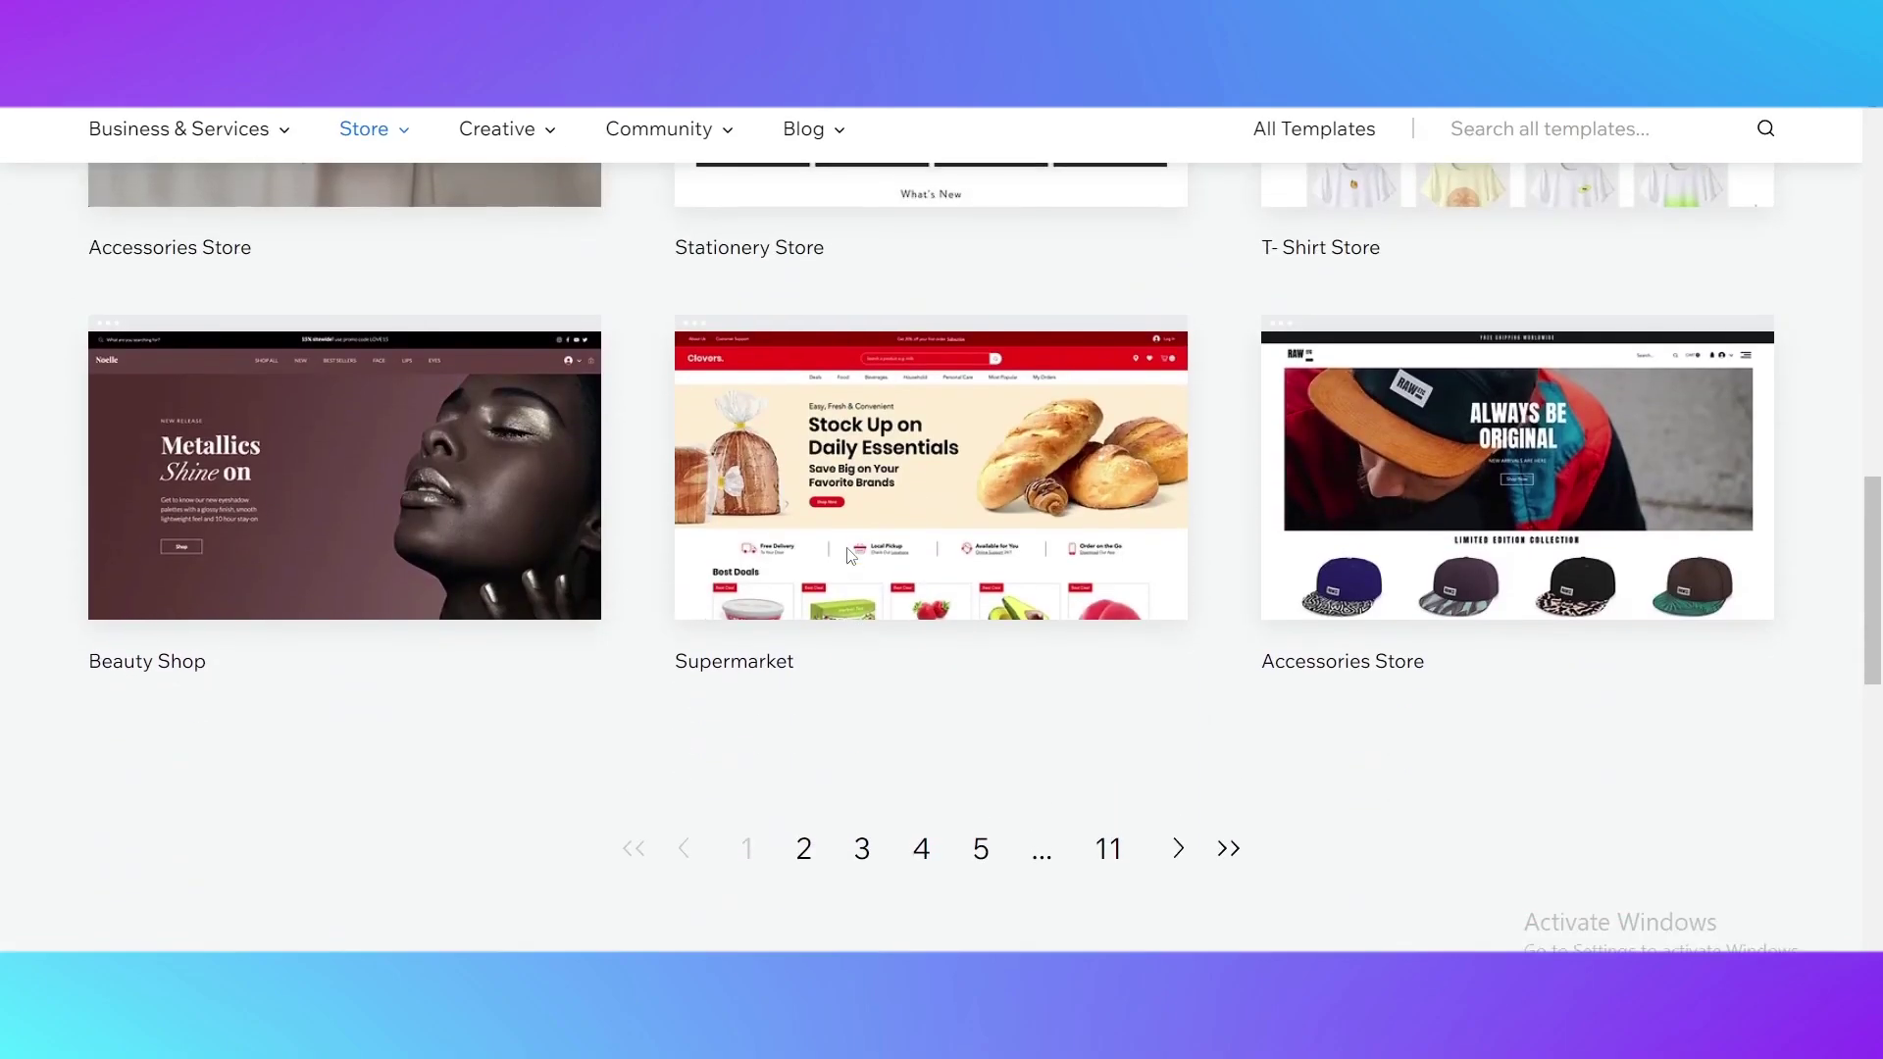
scroll(851, 555, up, 8)
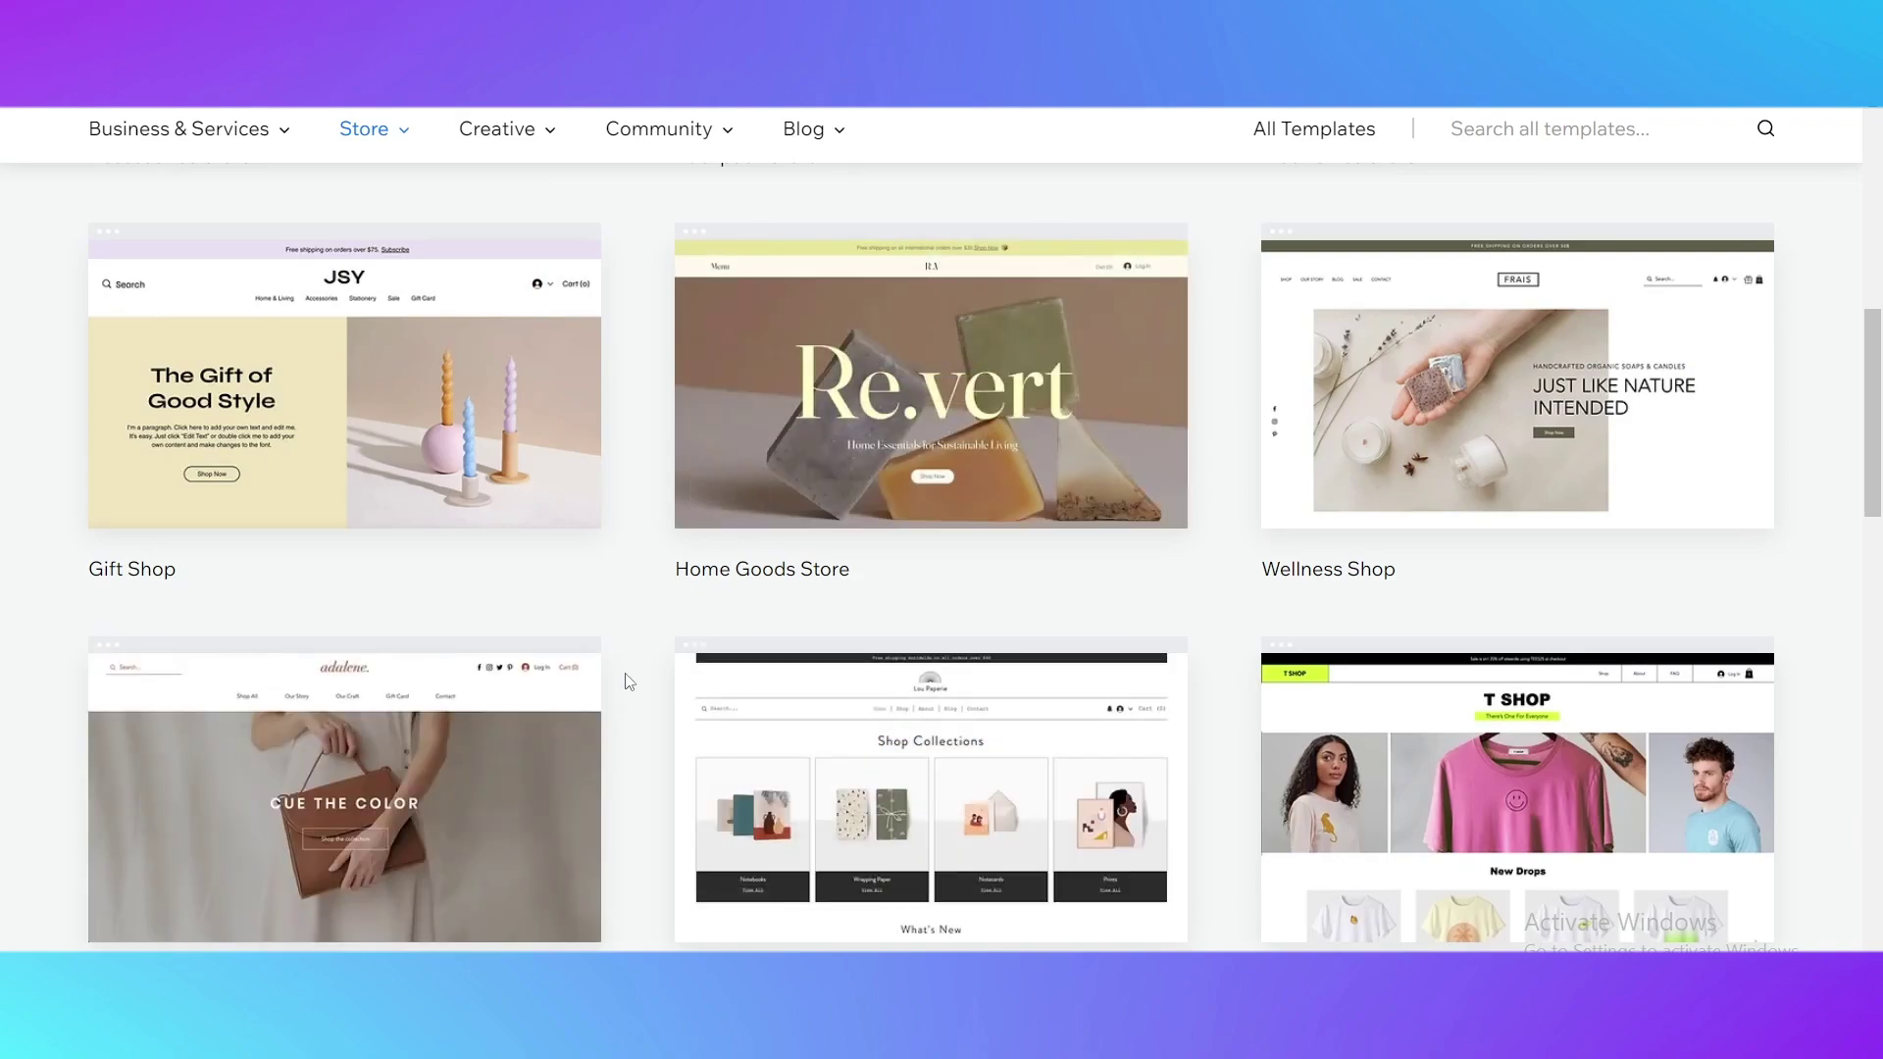
scroll(1602, 543, down, 3)
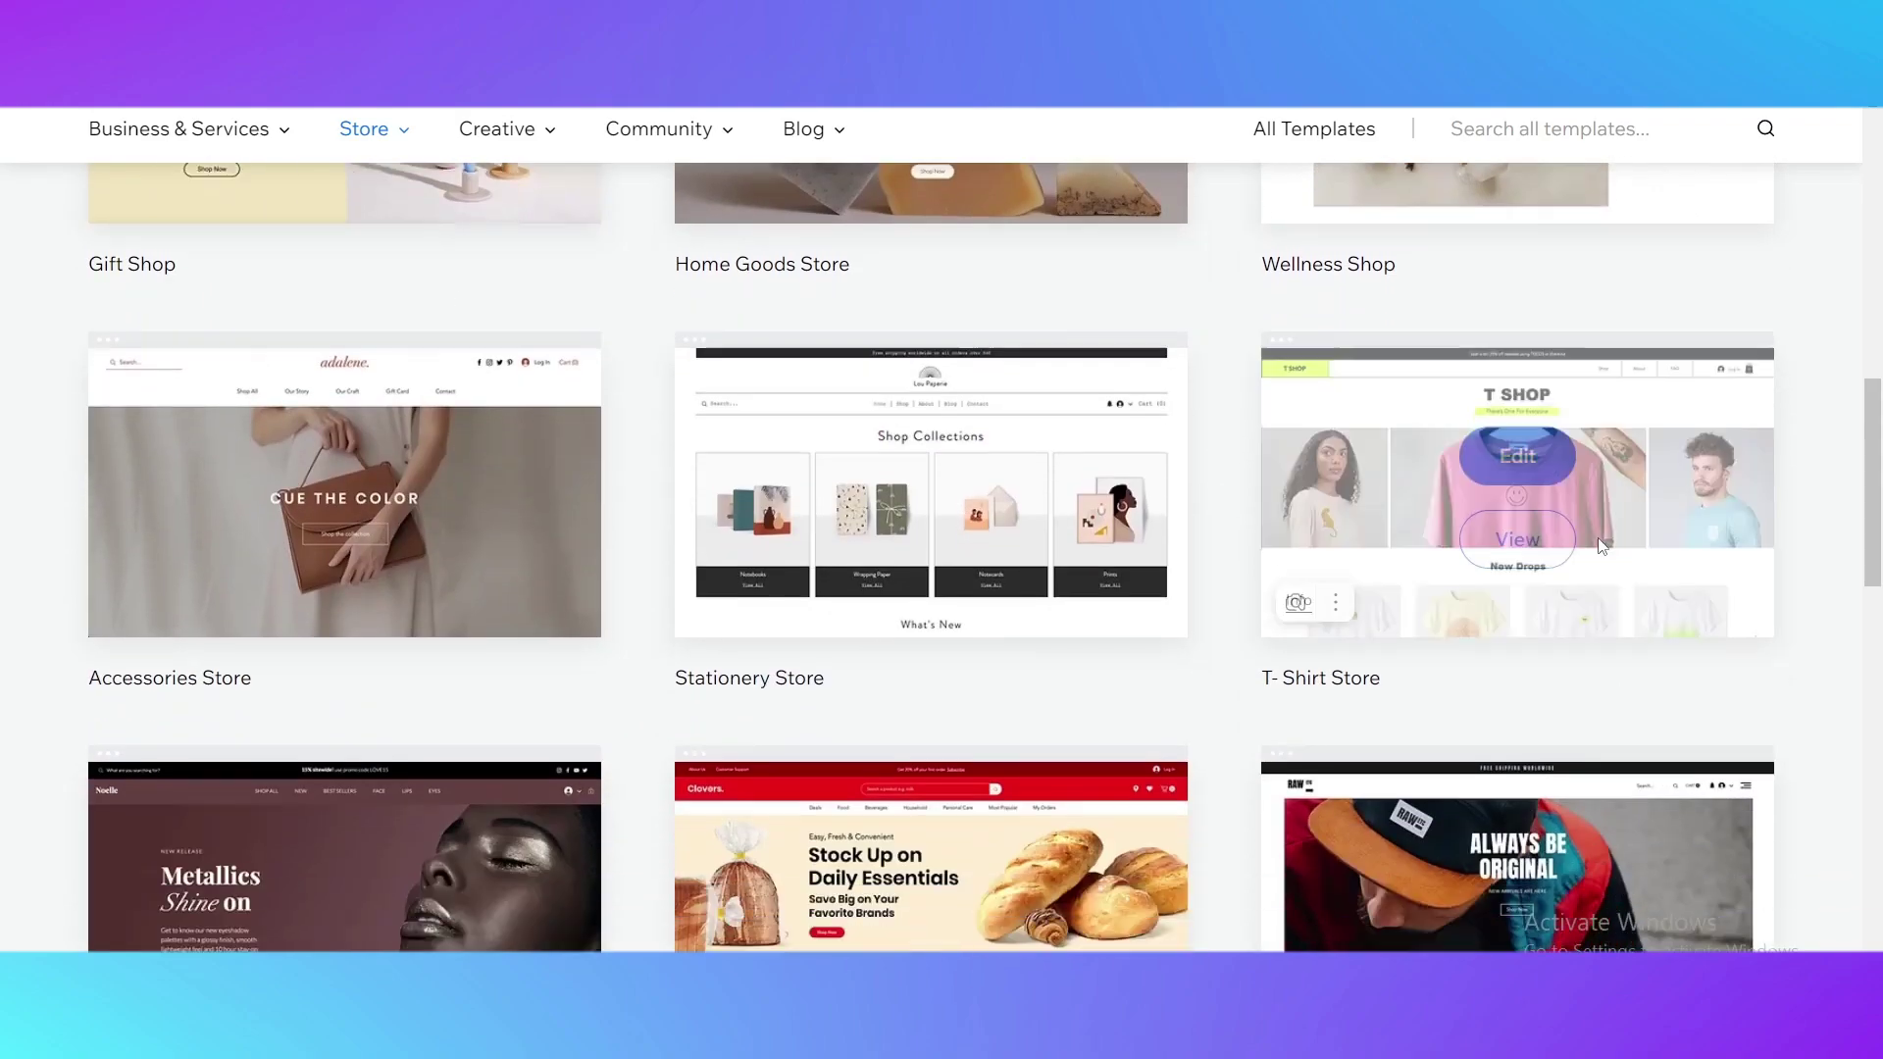
scroll(1599, 543, down, 5)
scroll(975, 602, up, 2)
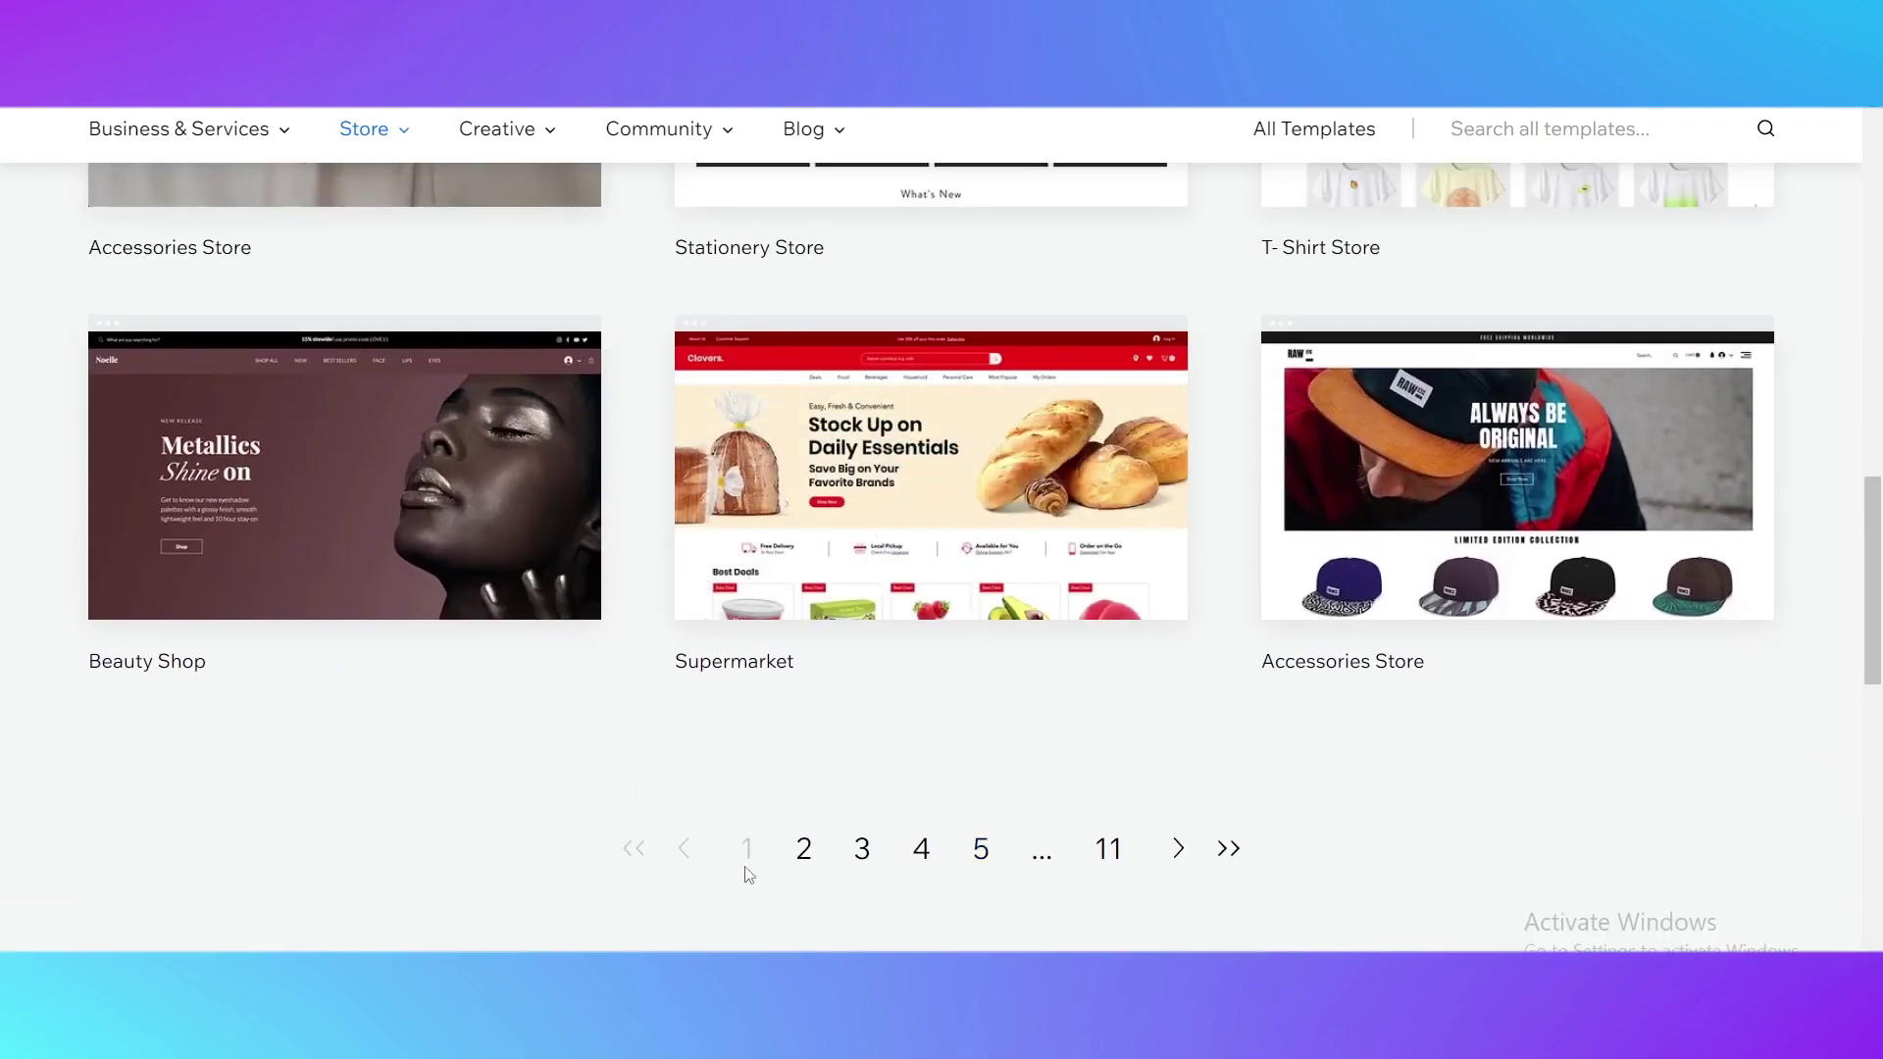
Step: Open the MODA Clothing Store template from page 2 of the templates for editing and dismiss the AI content dialog
click(807, 851)
scroll(765, 627, down, 1)
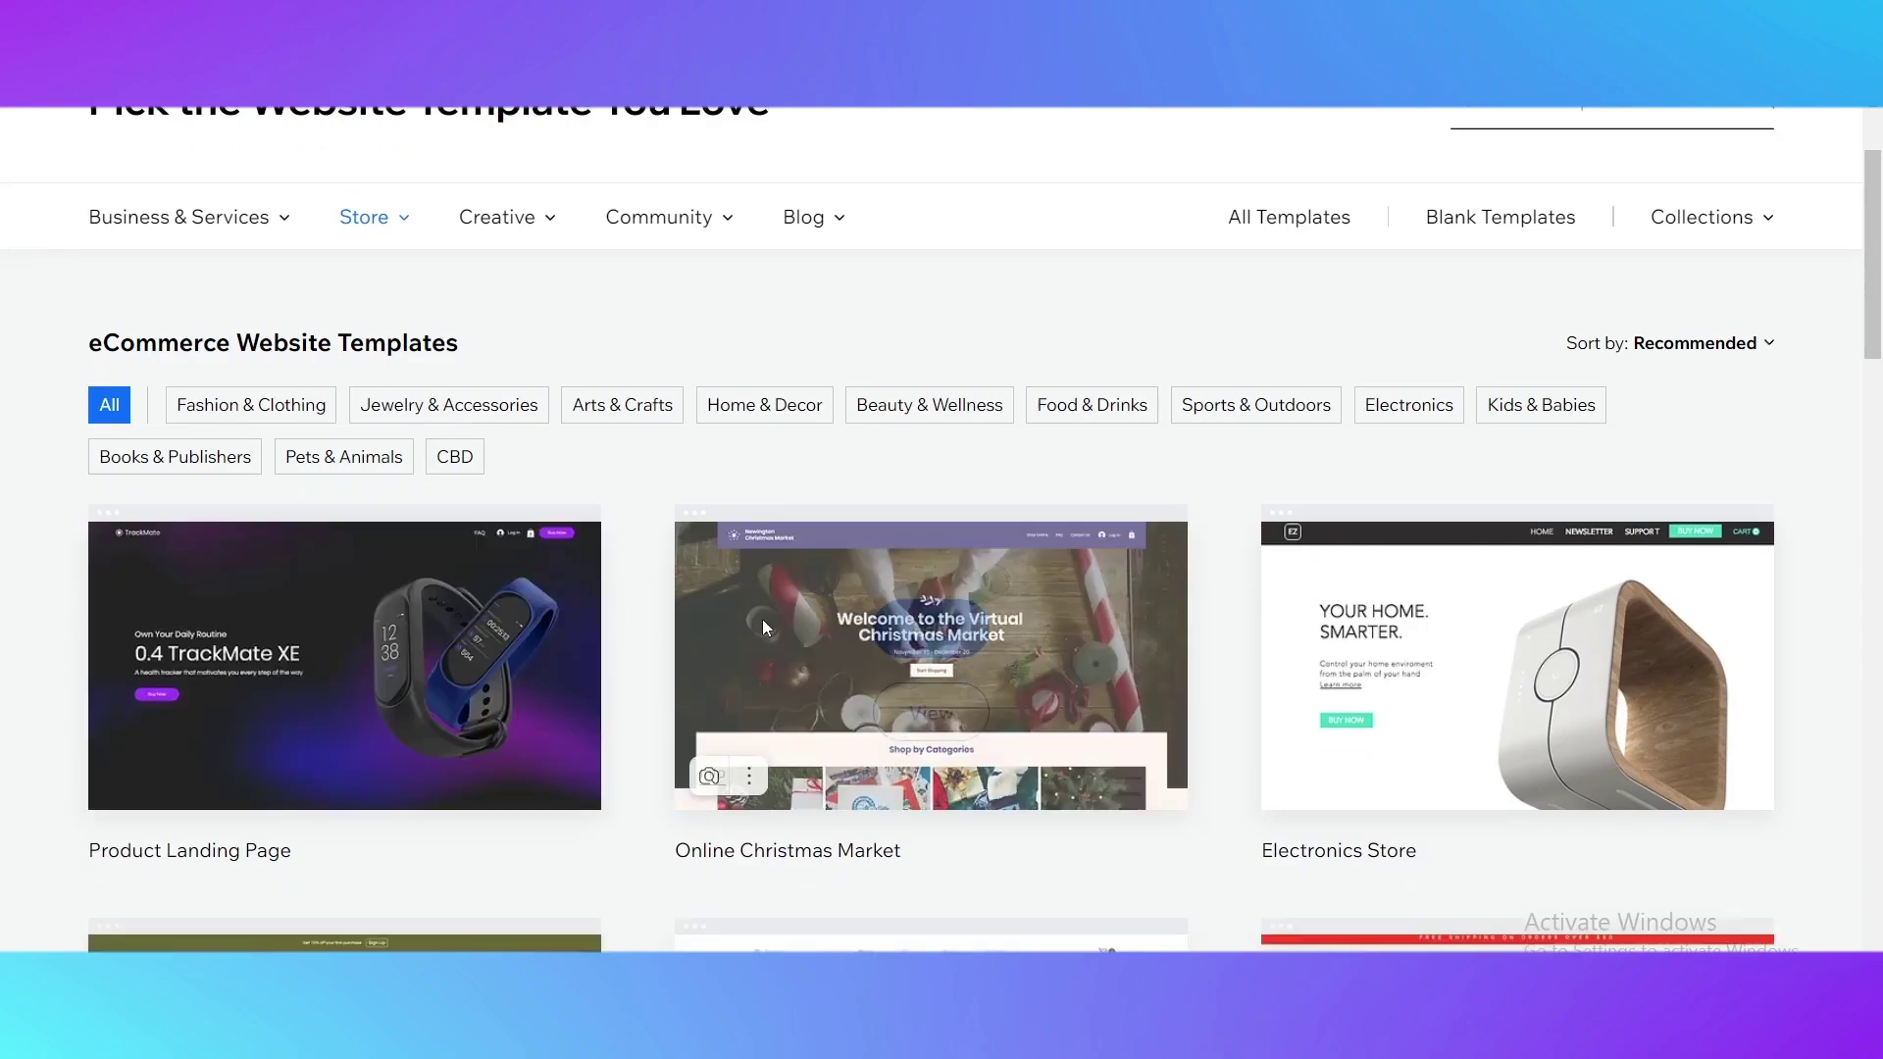
scroll(765, 628, down, 8)
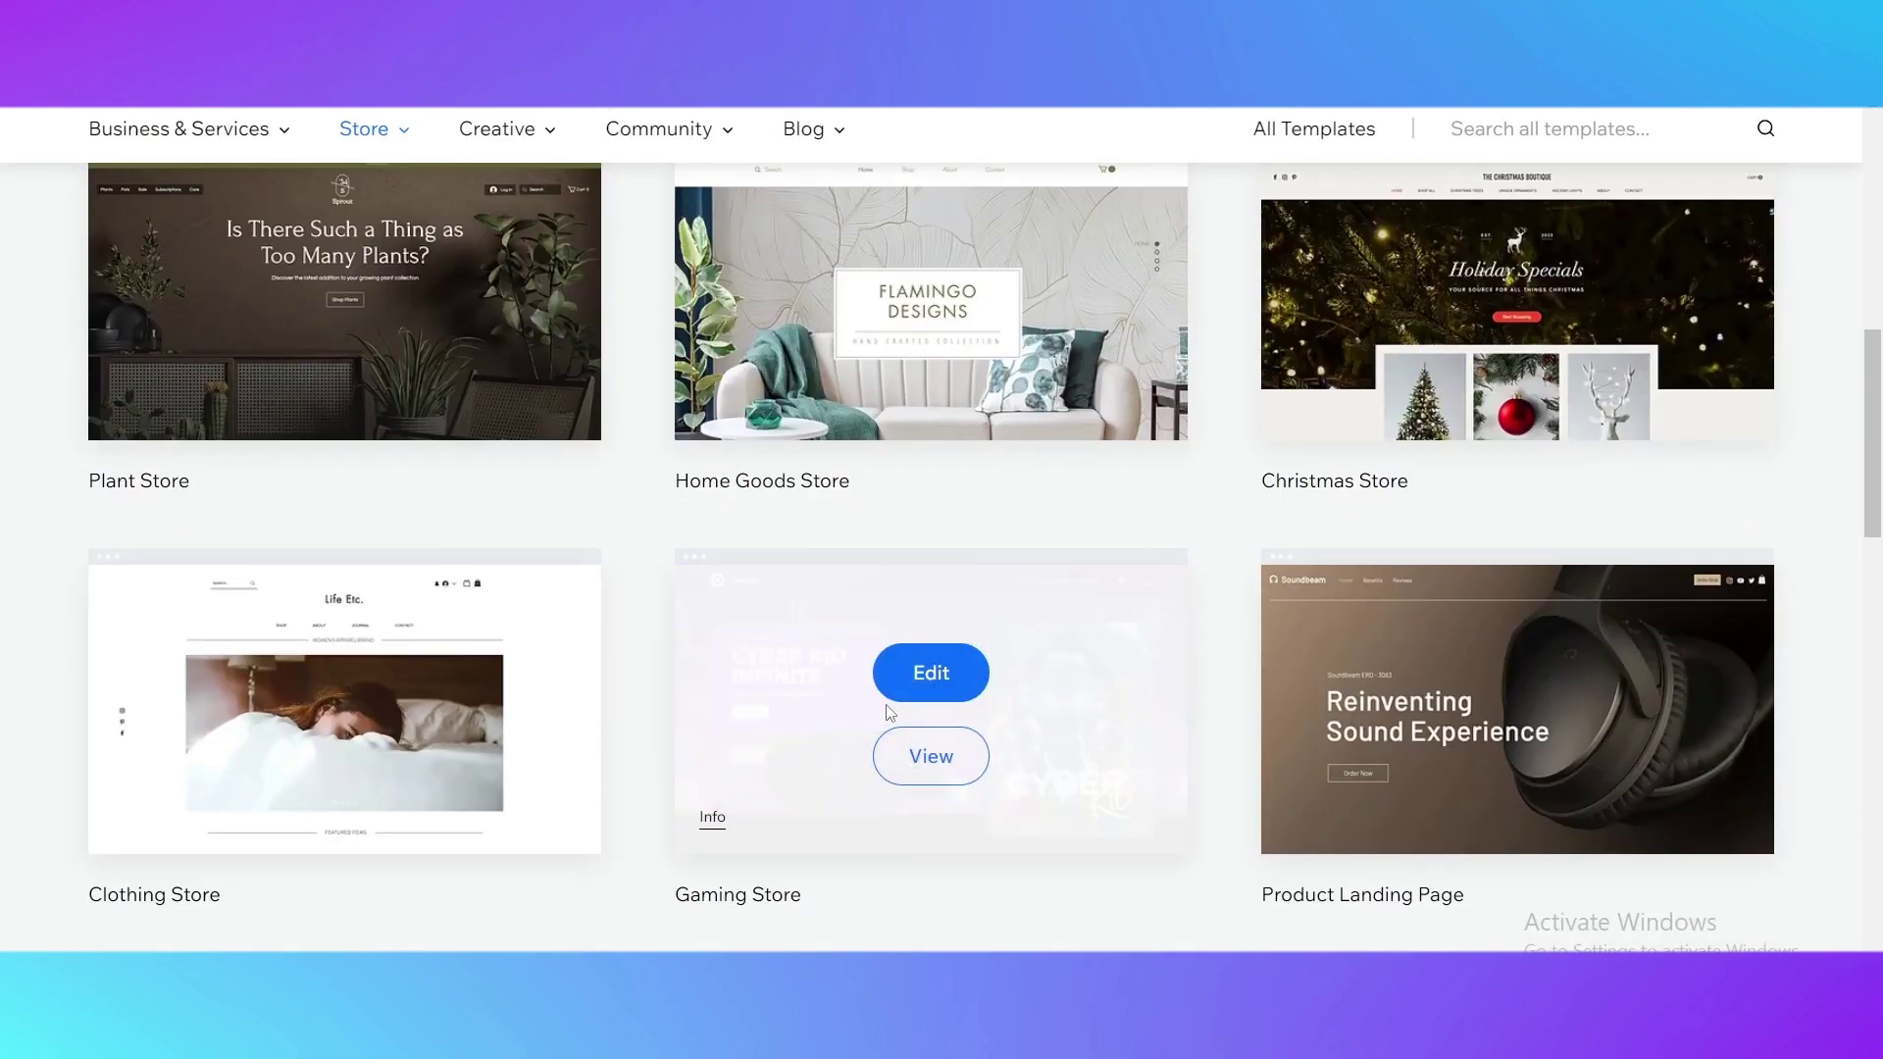
scroll(1858, 657, down, 3)
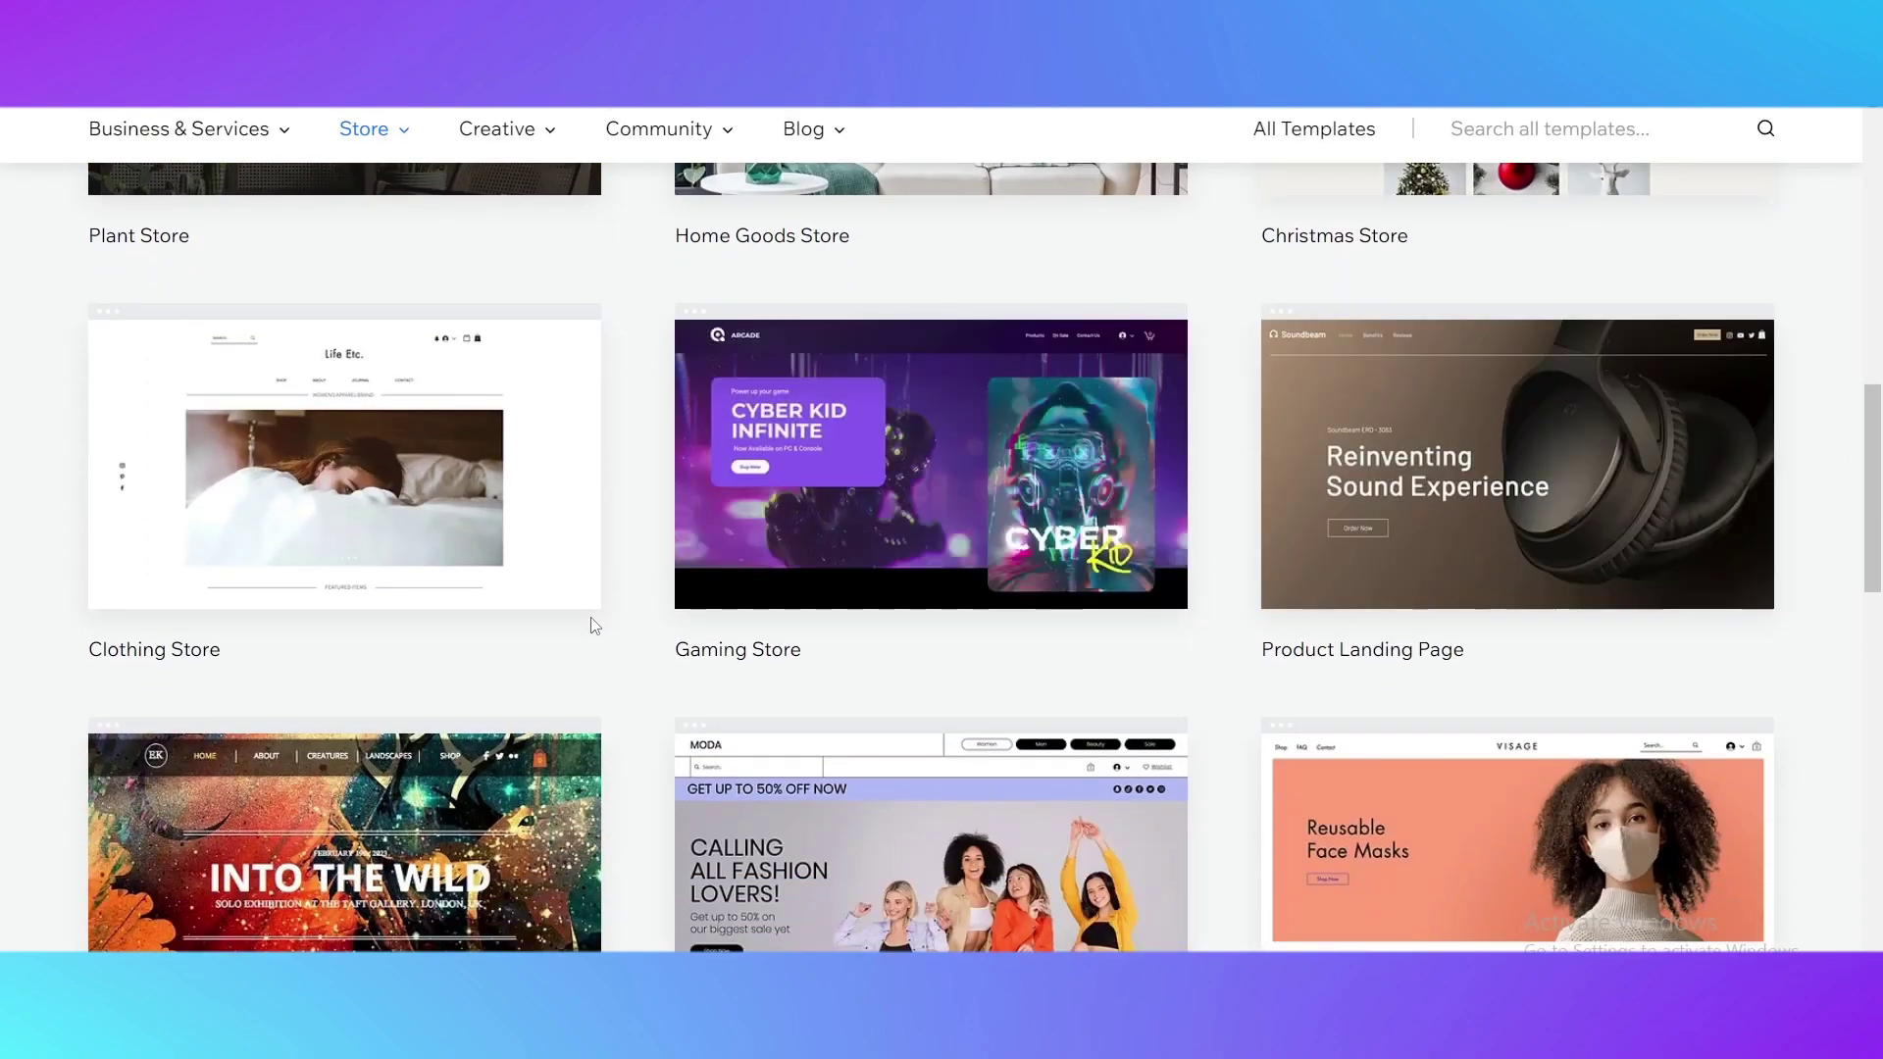
scroll(454, 735, down, 3)
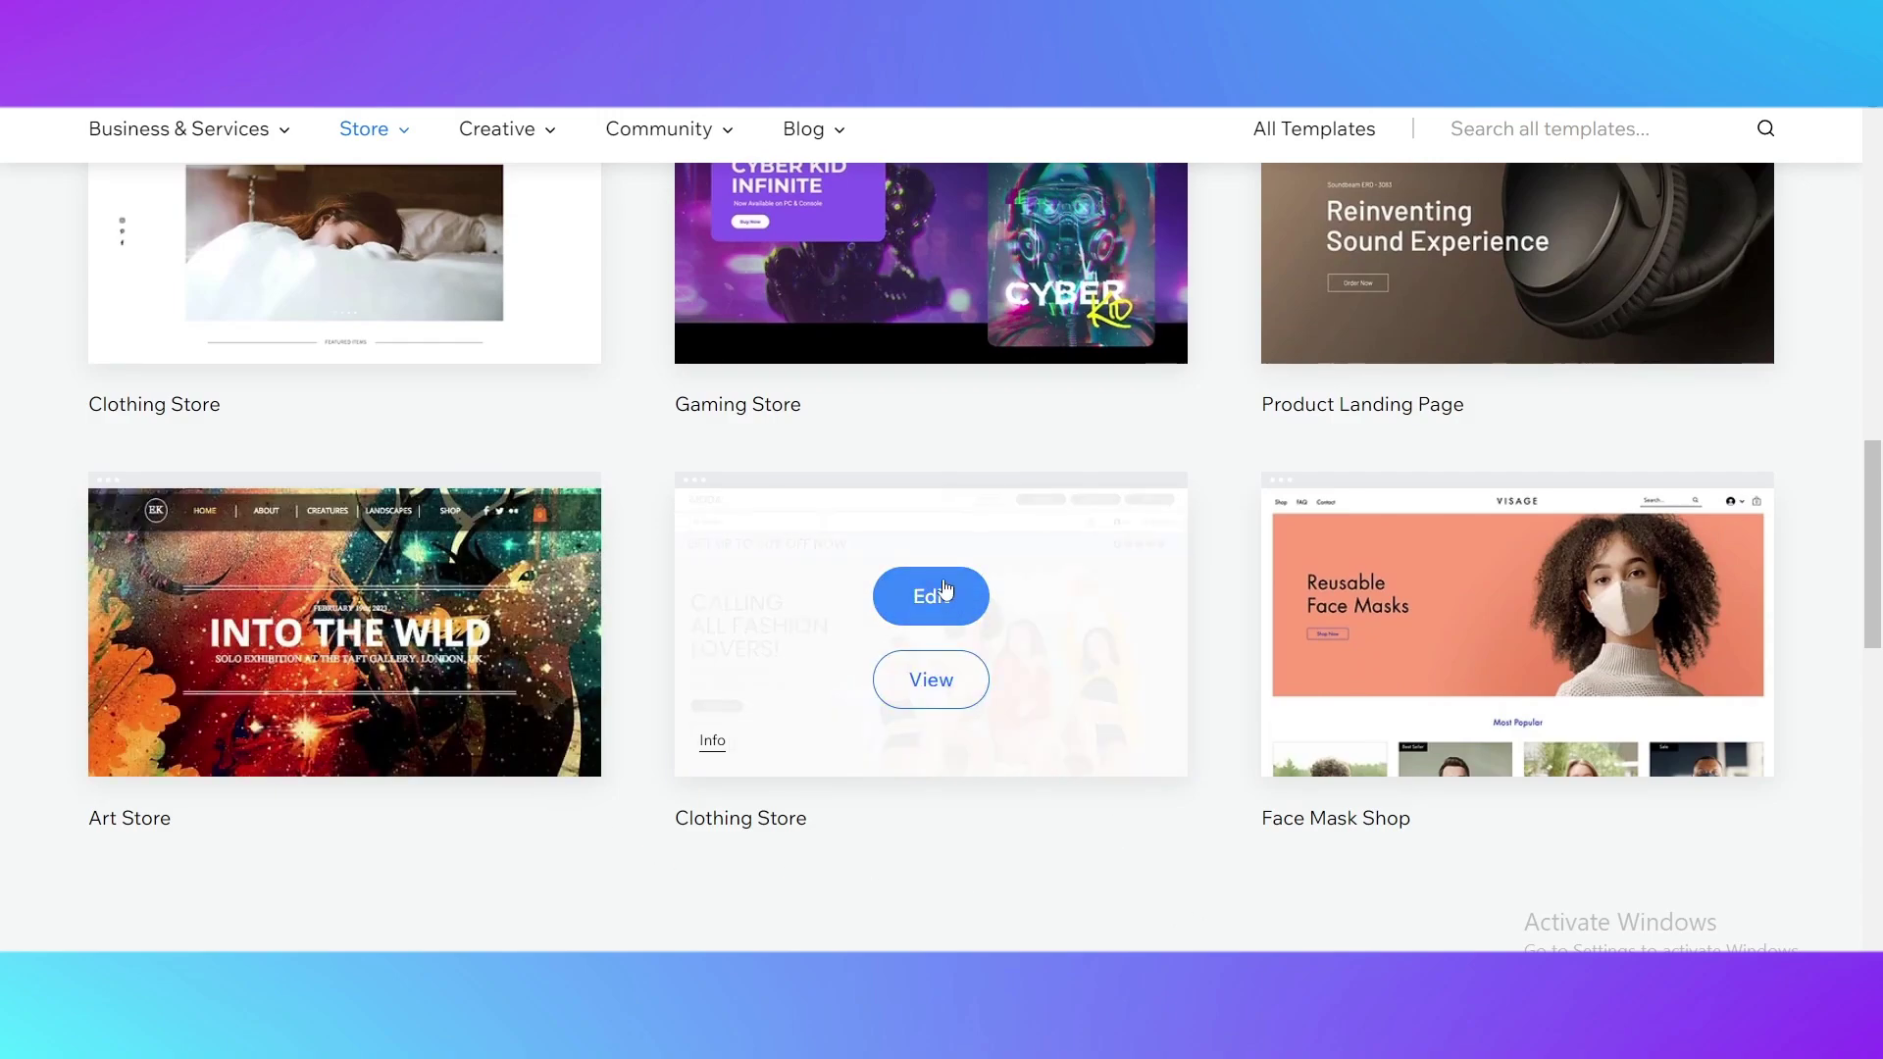
click(929, 621)
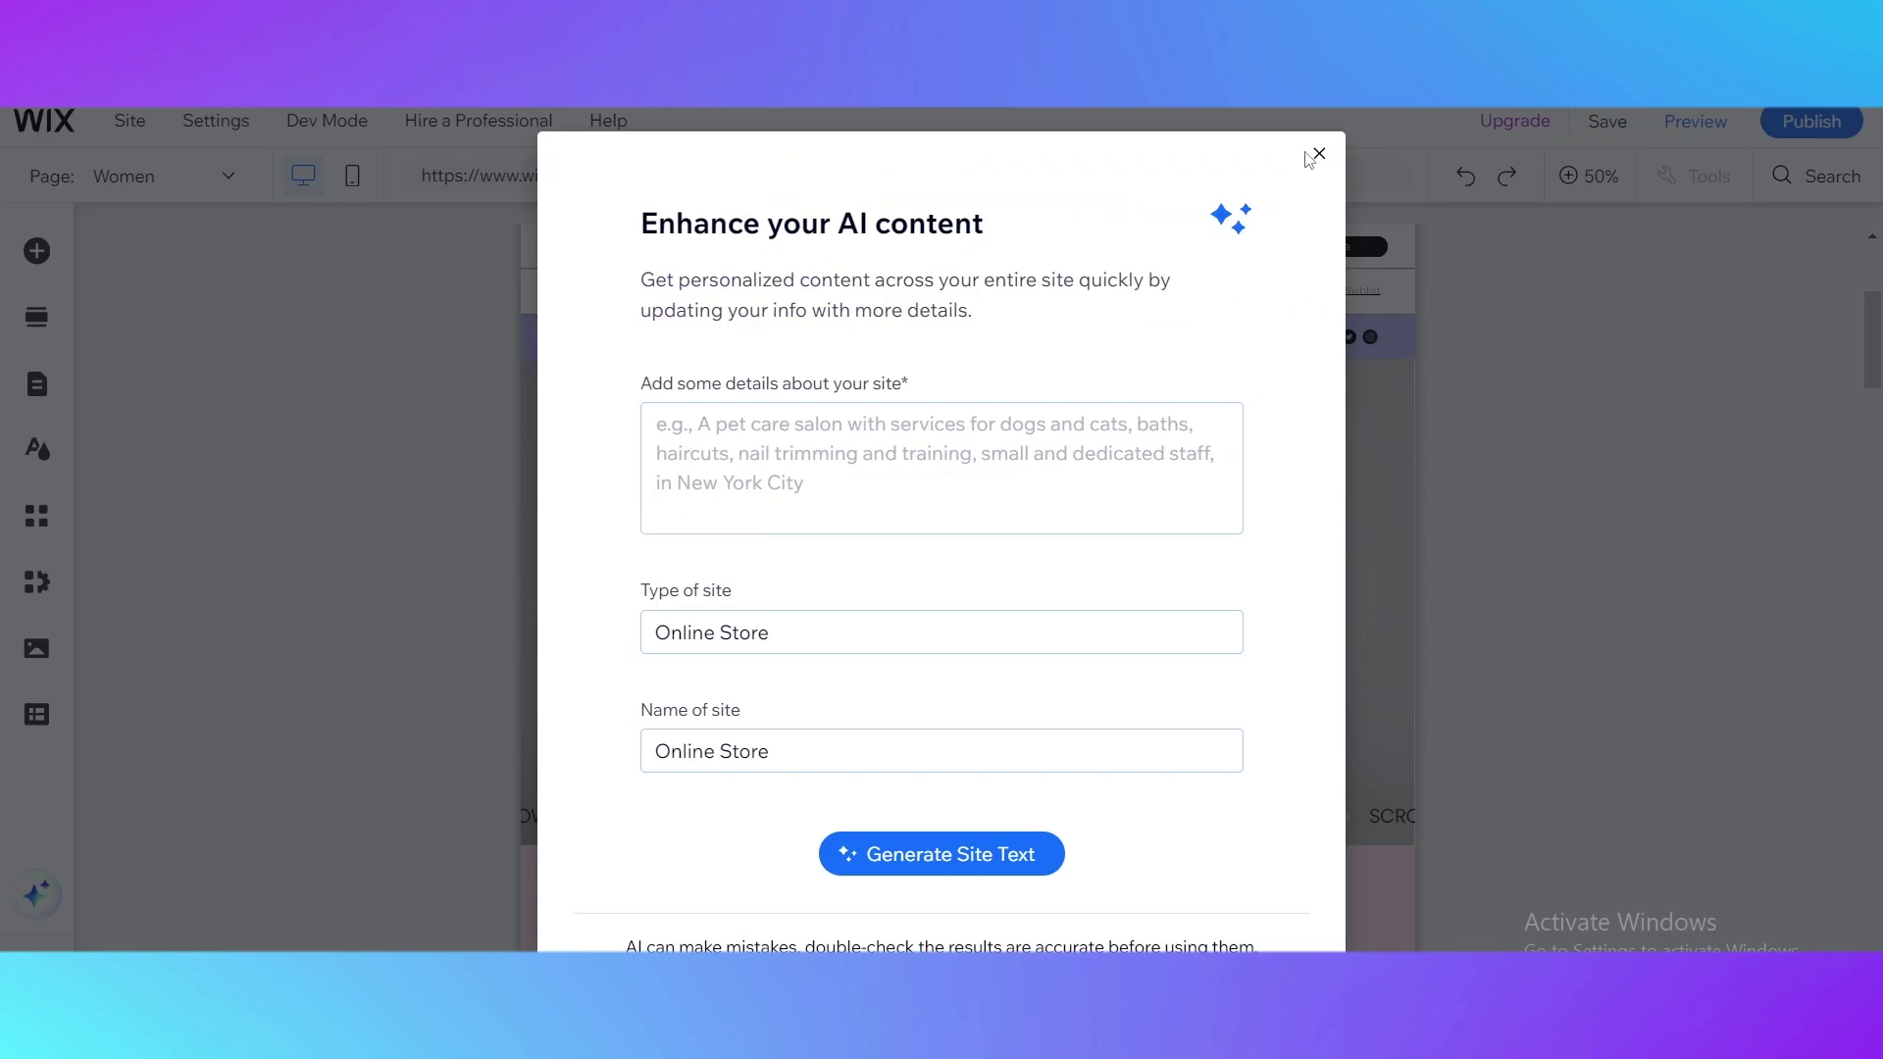
click(1320, 155)
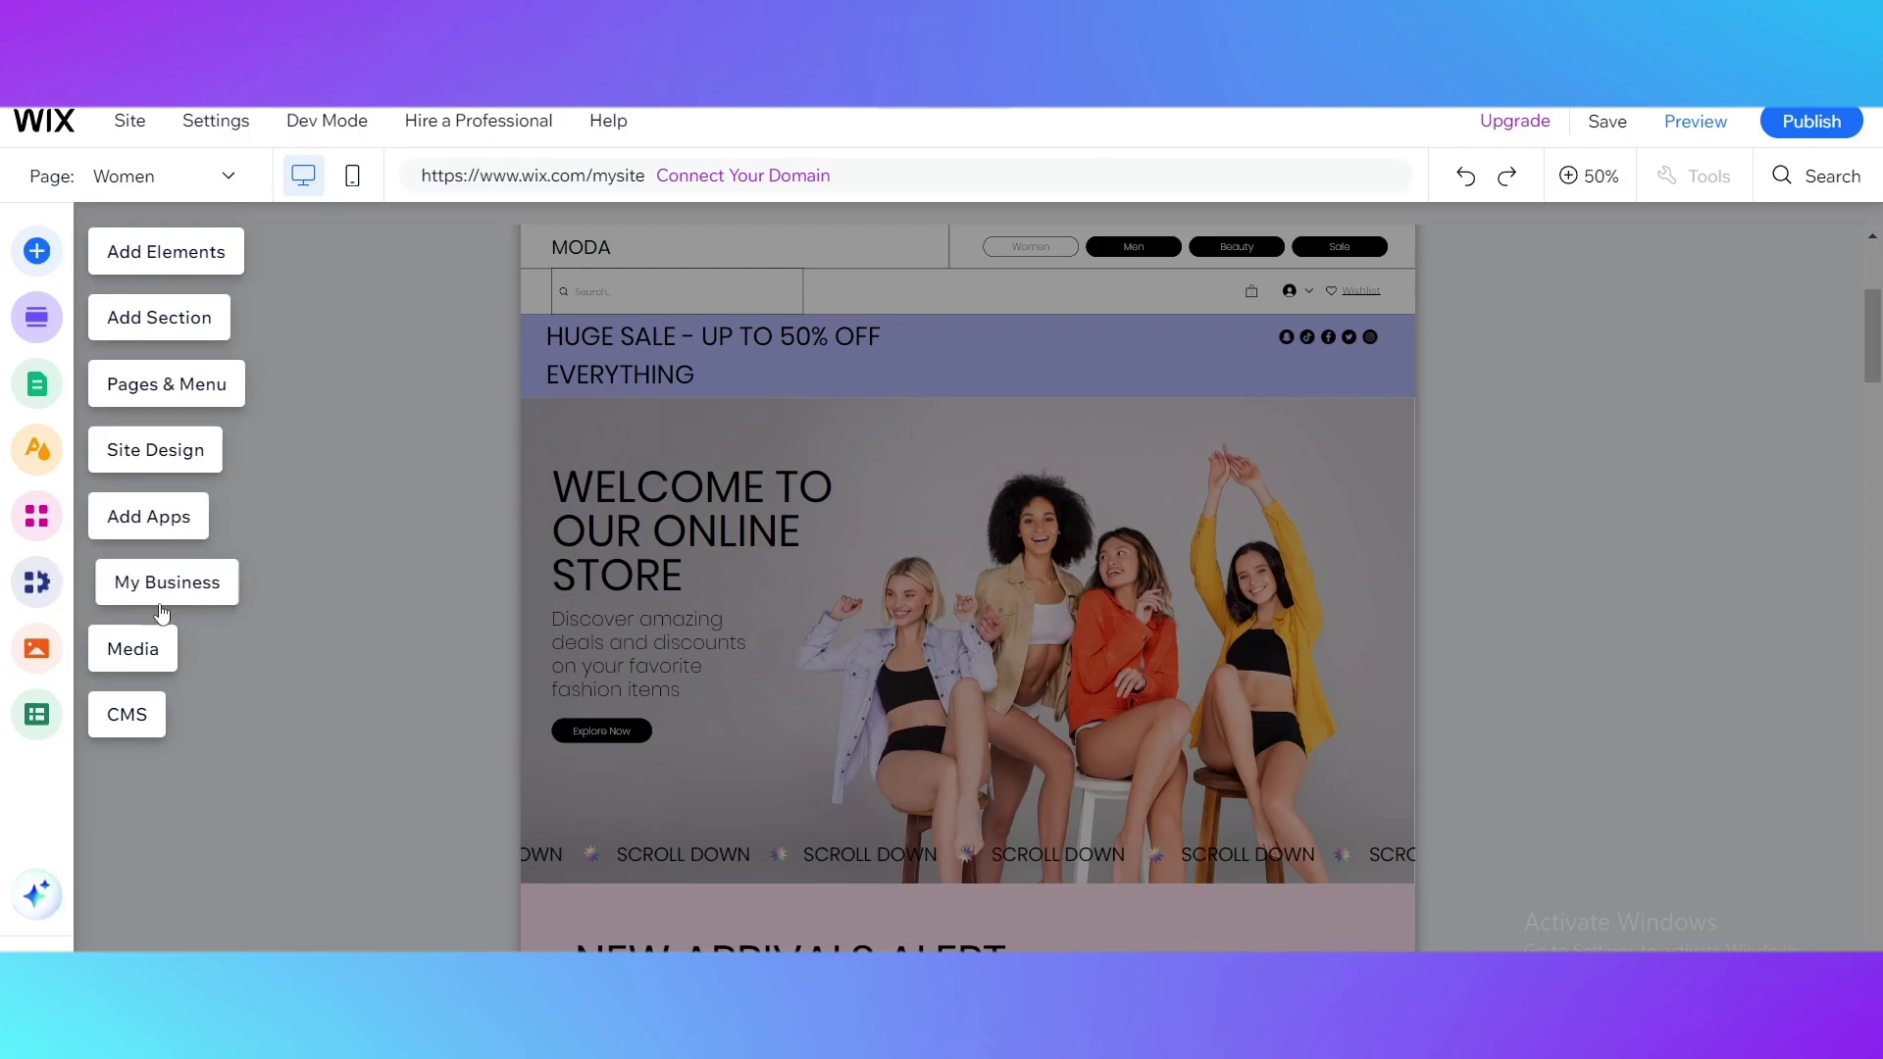
Step: Examine the template's home page, its site pages and menu, and the site design options, with the editor zoomed out to 50%
scroll(709, 547, down, 10)
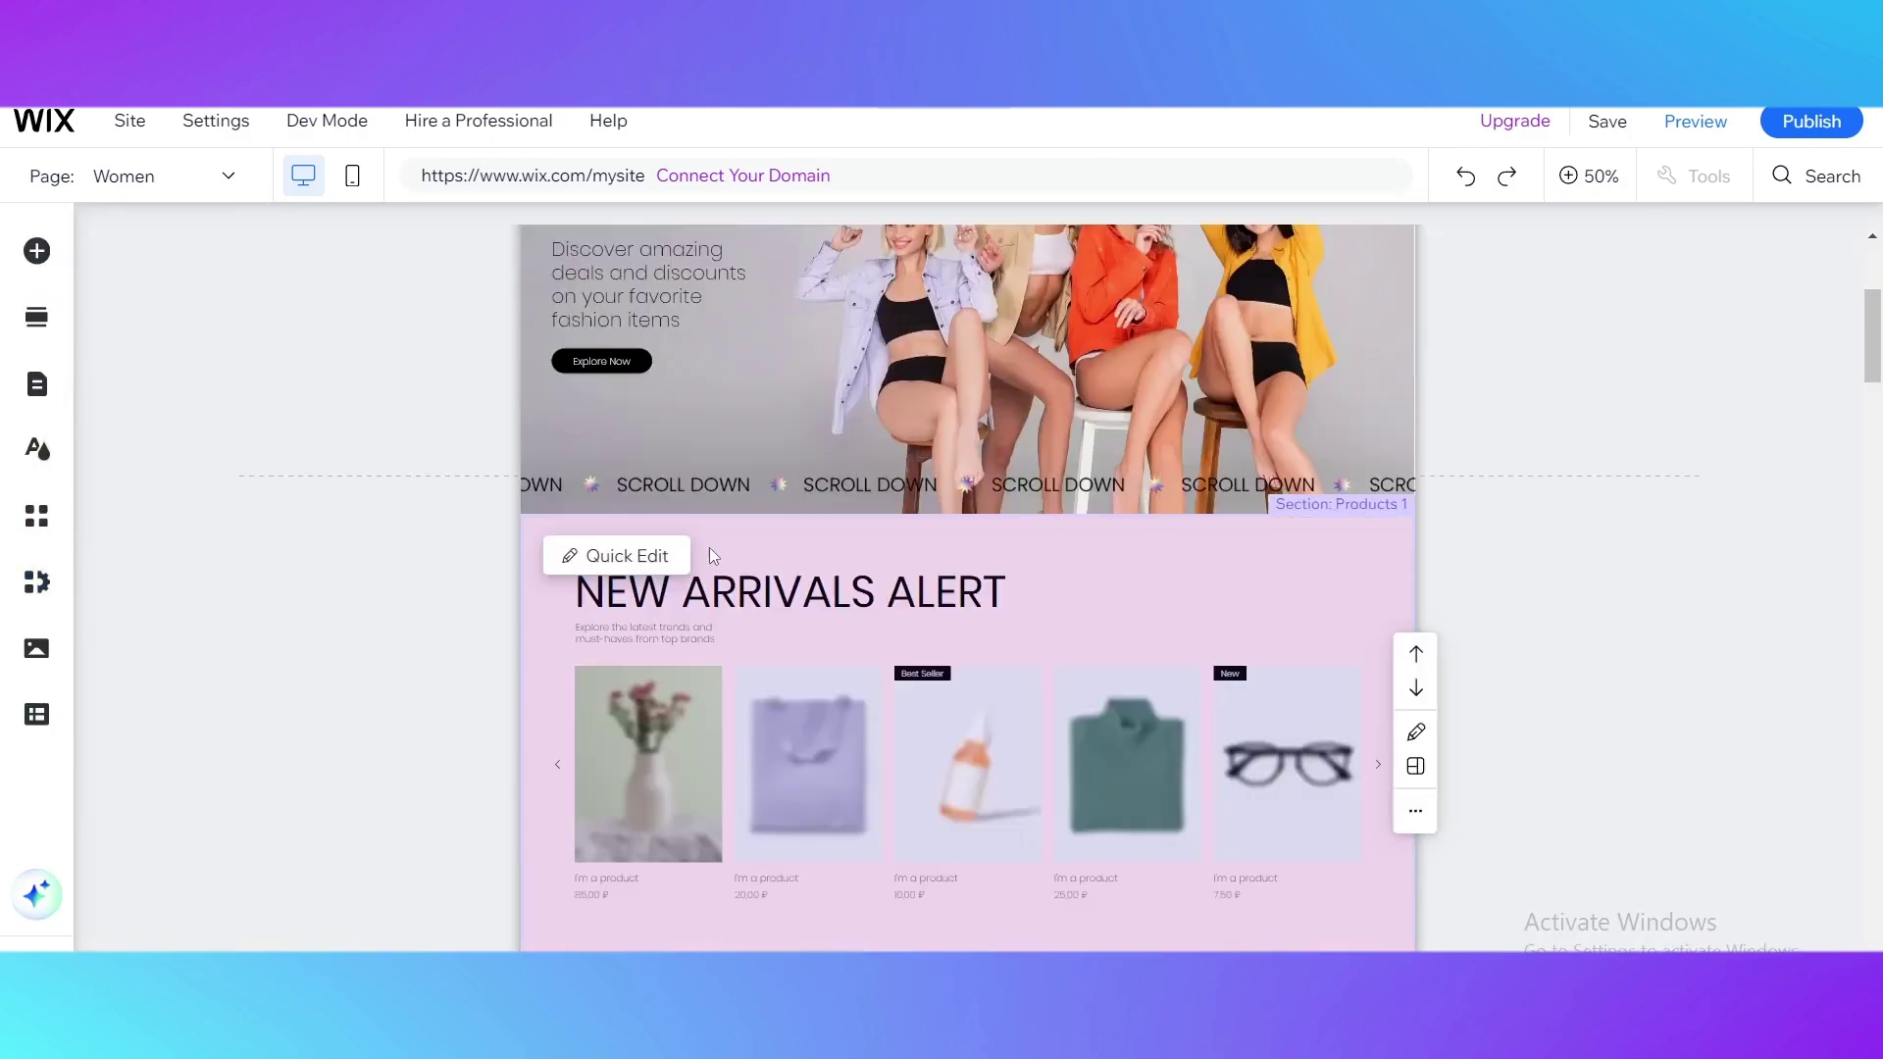
scroll(820, 727, up, 10)
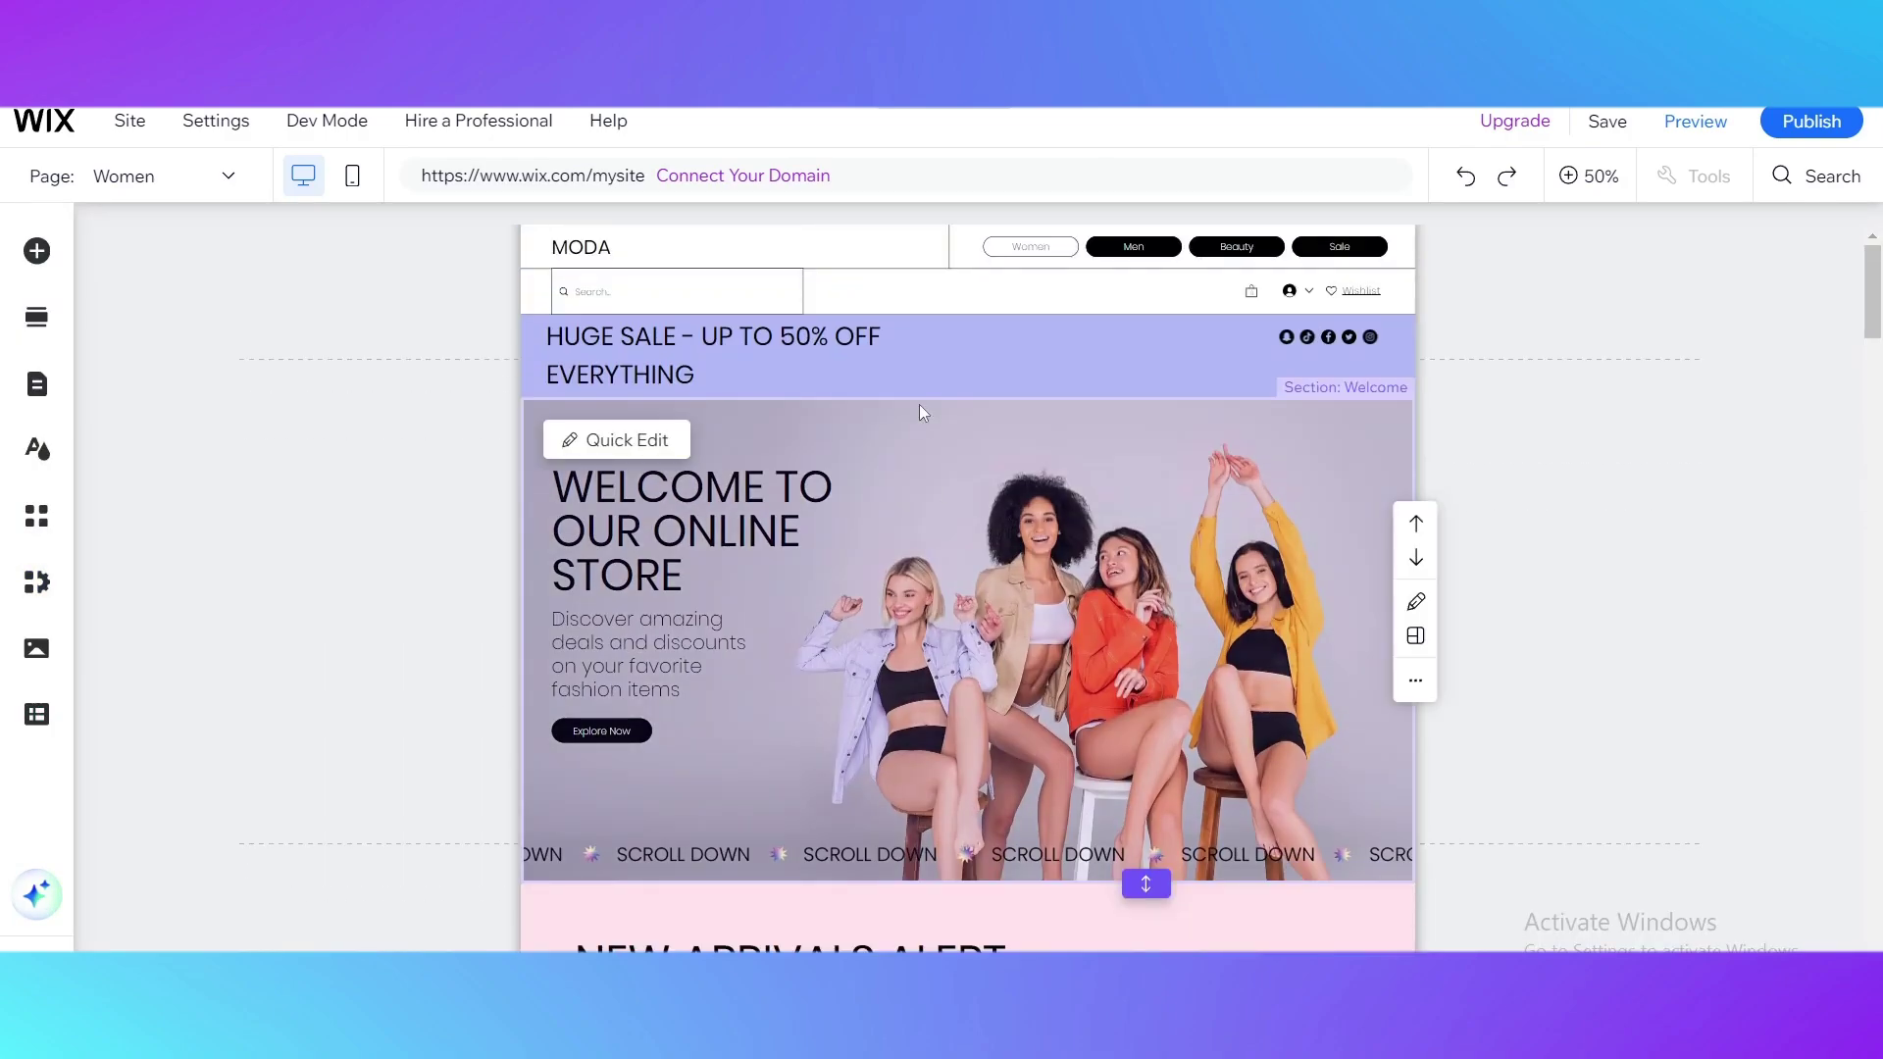
click(52, 386)
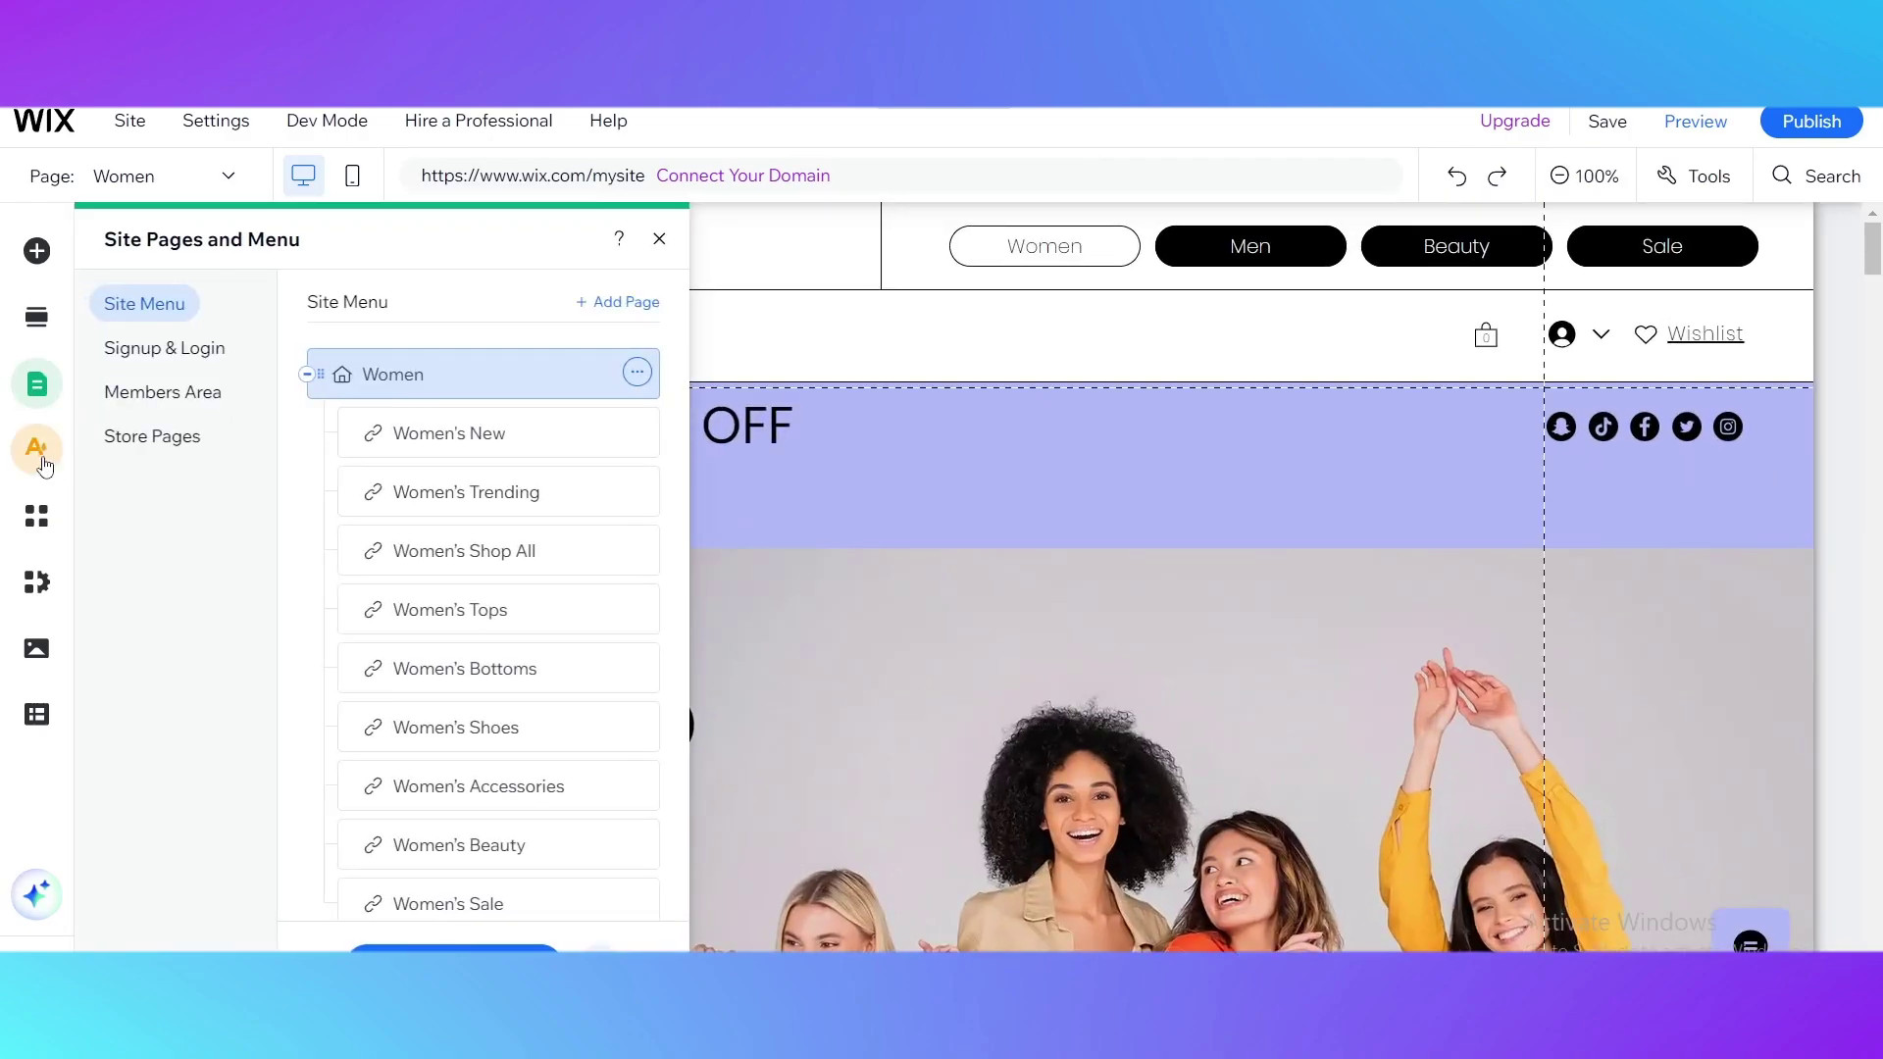
click(44, 465)
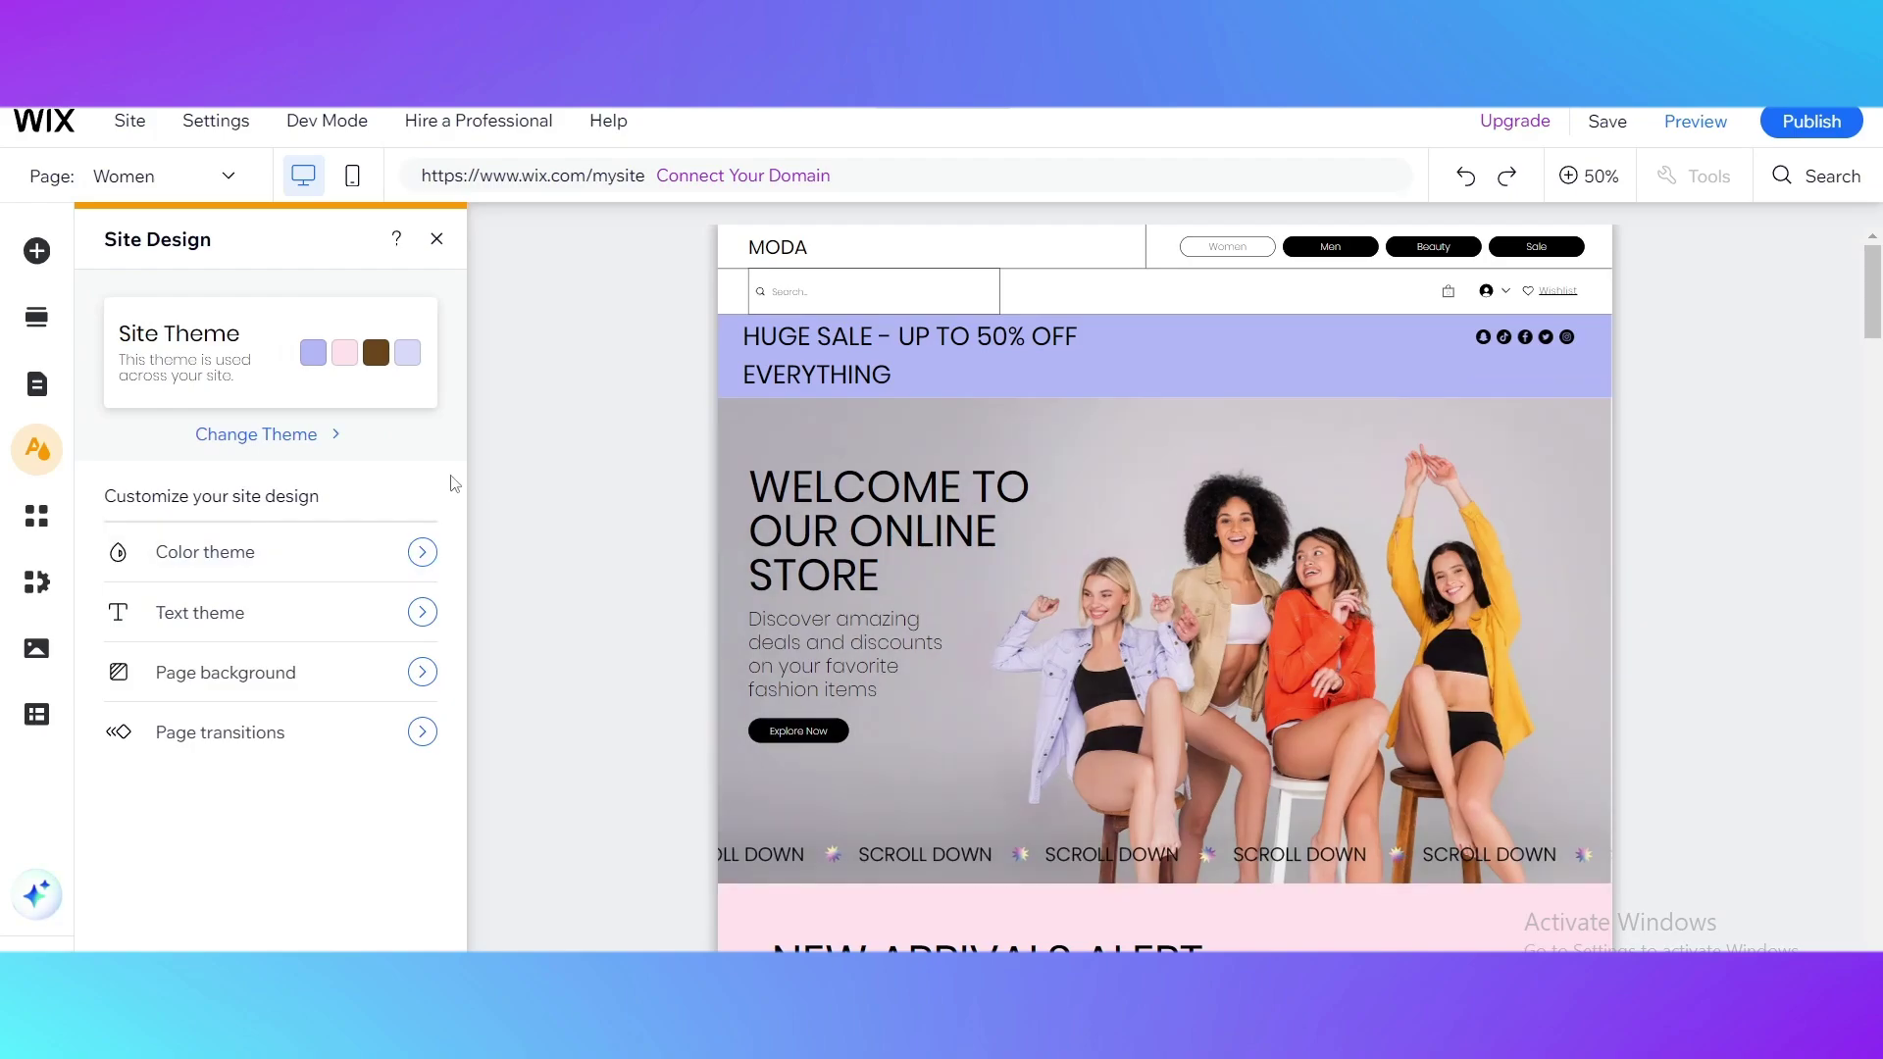
click(438, 240)
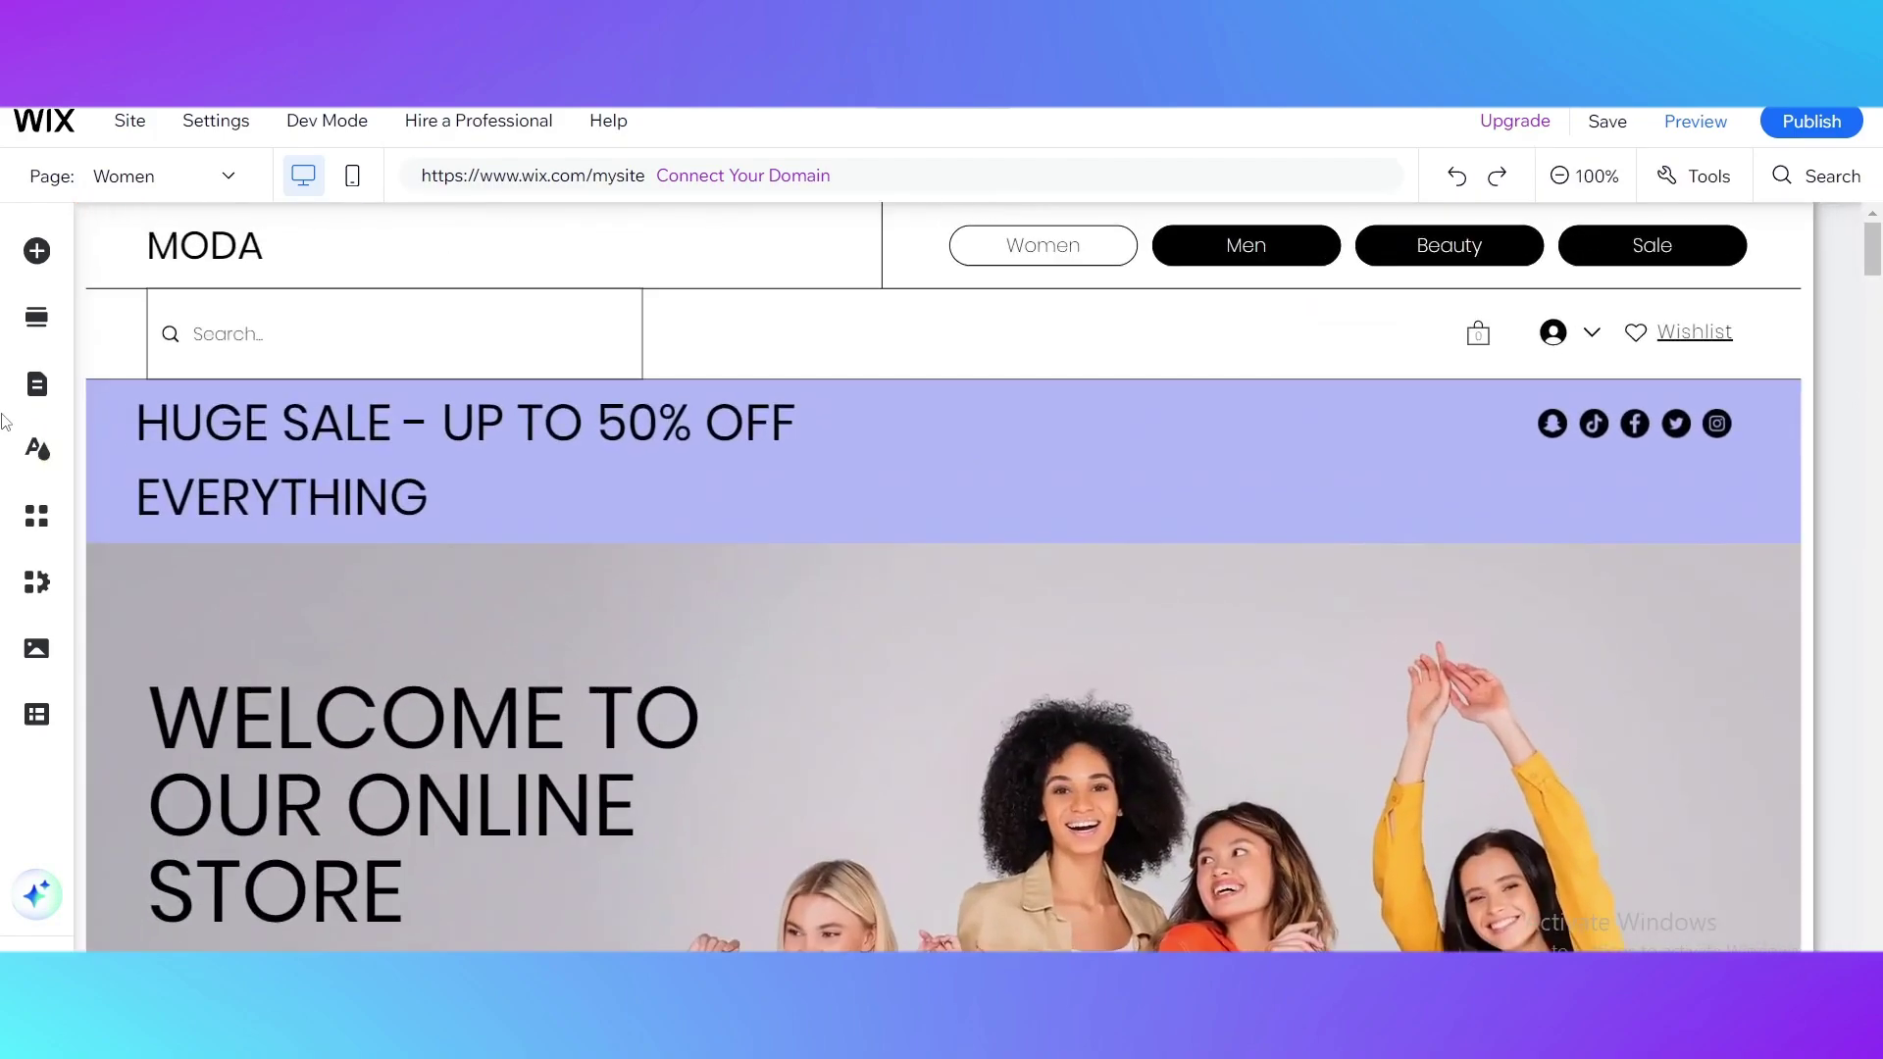
click(1581, 184)
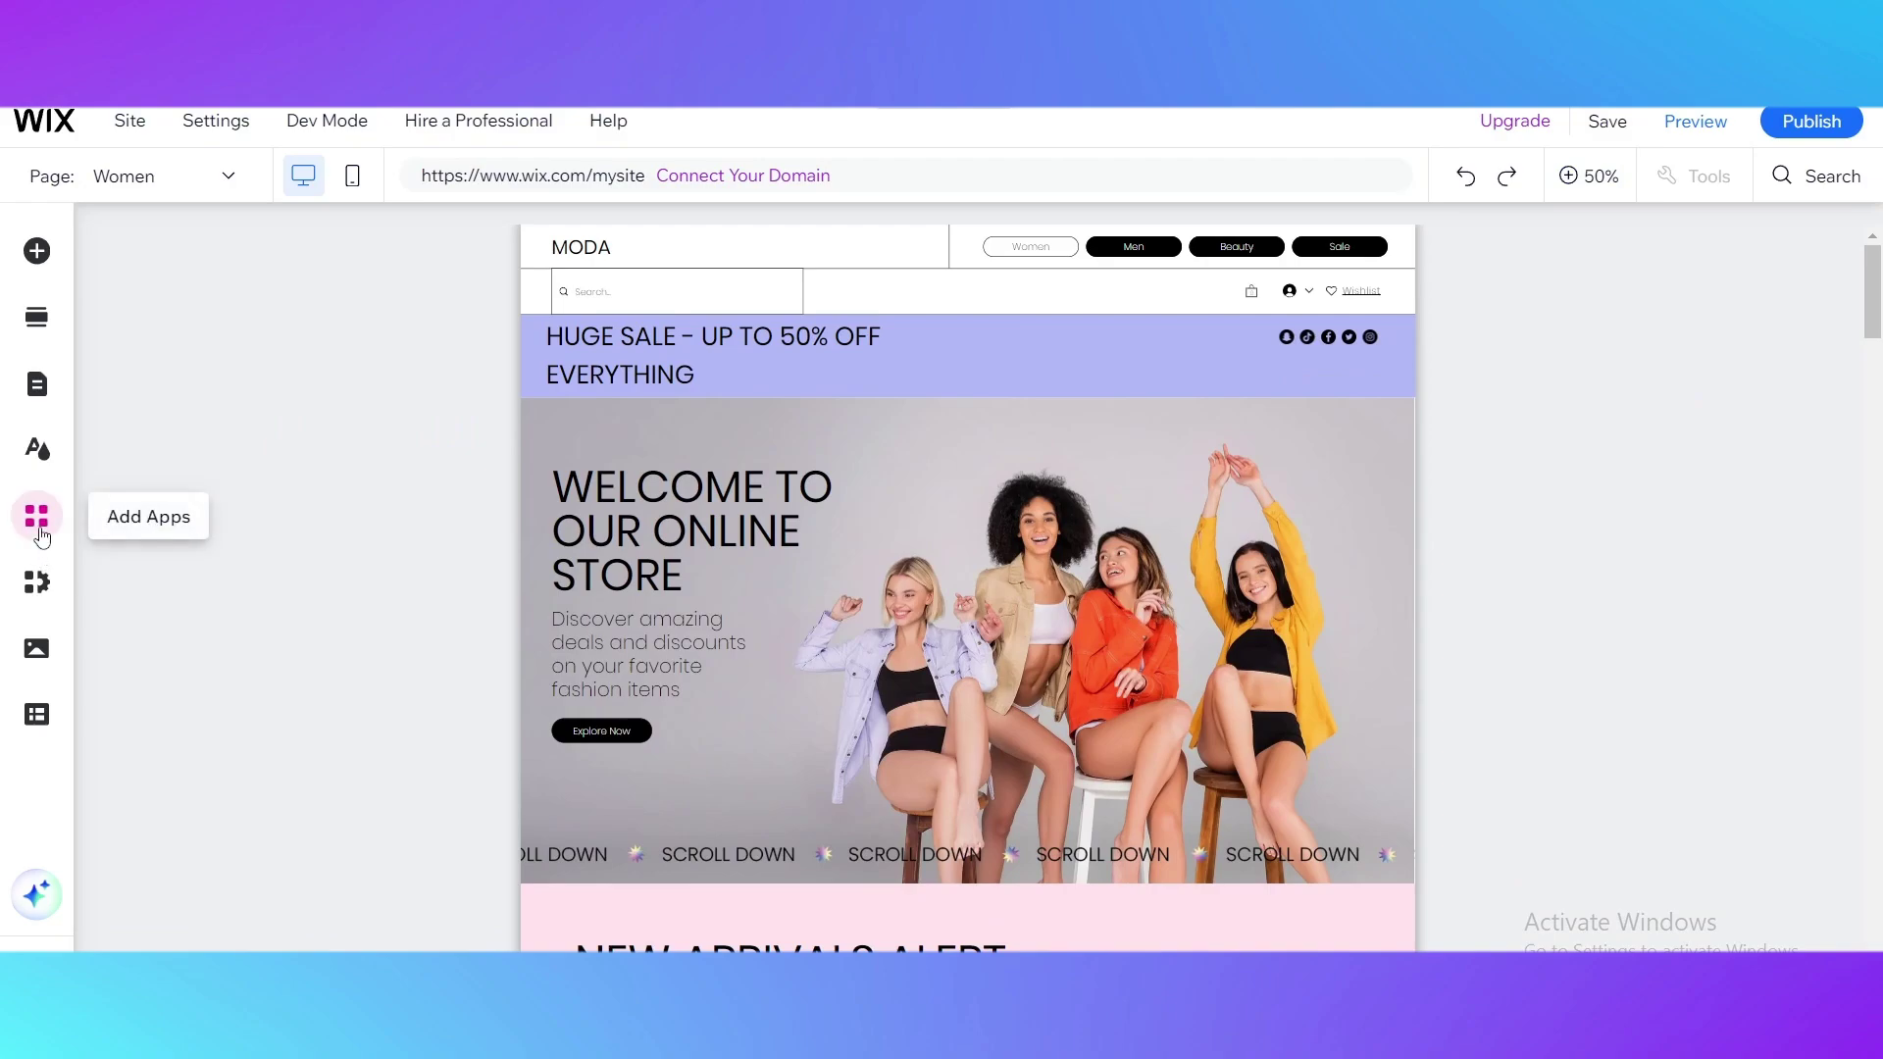
Step: Set the page transition in the site design to Cross fade
click(35, 452)
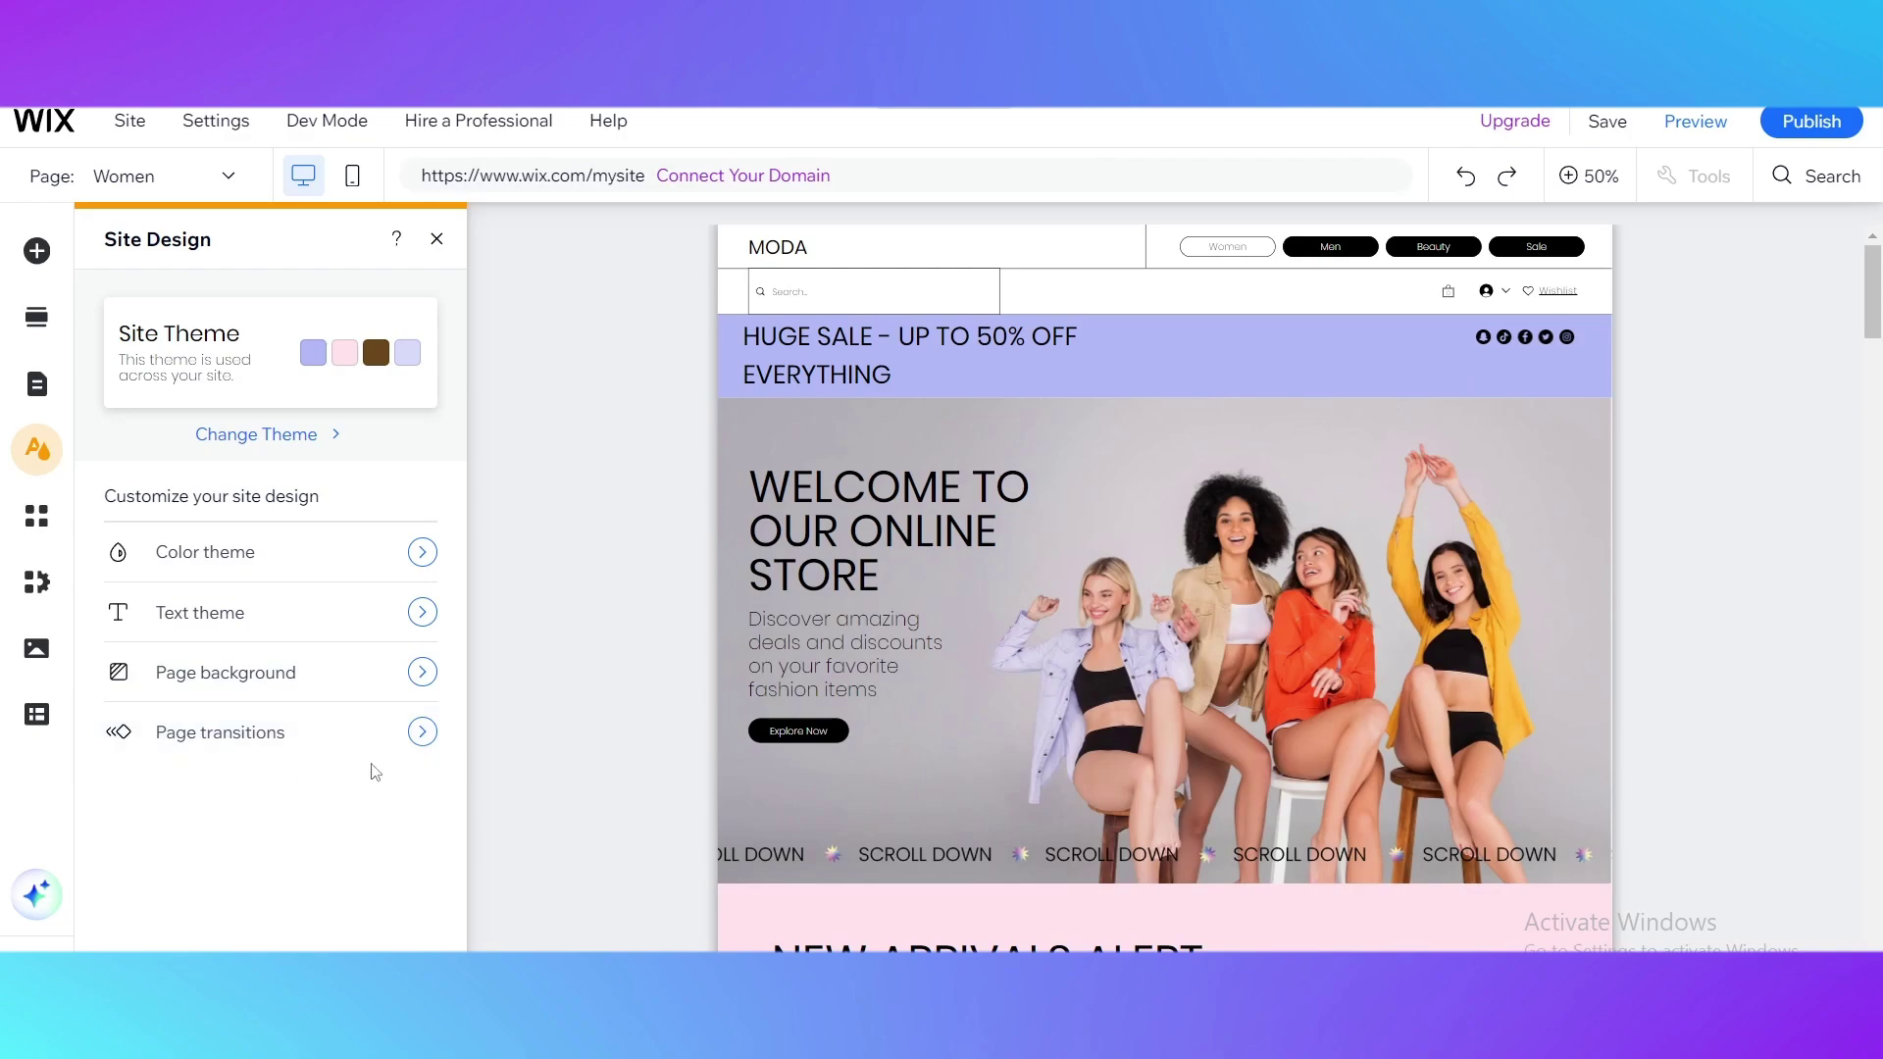
click(236, 750)
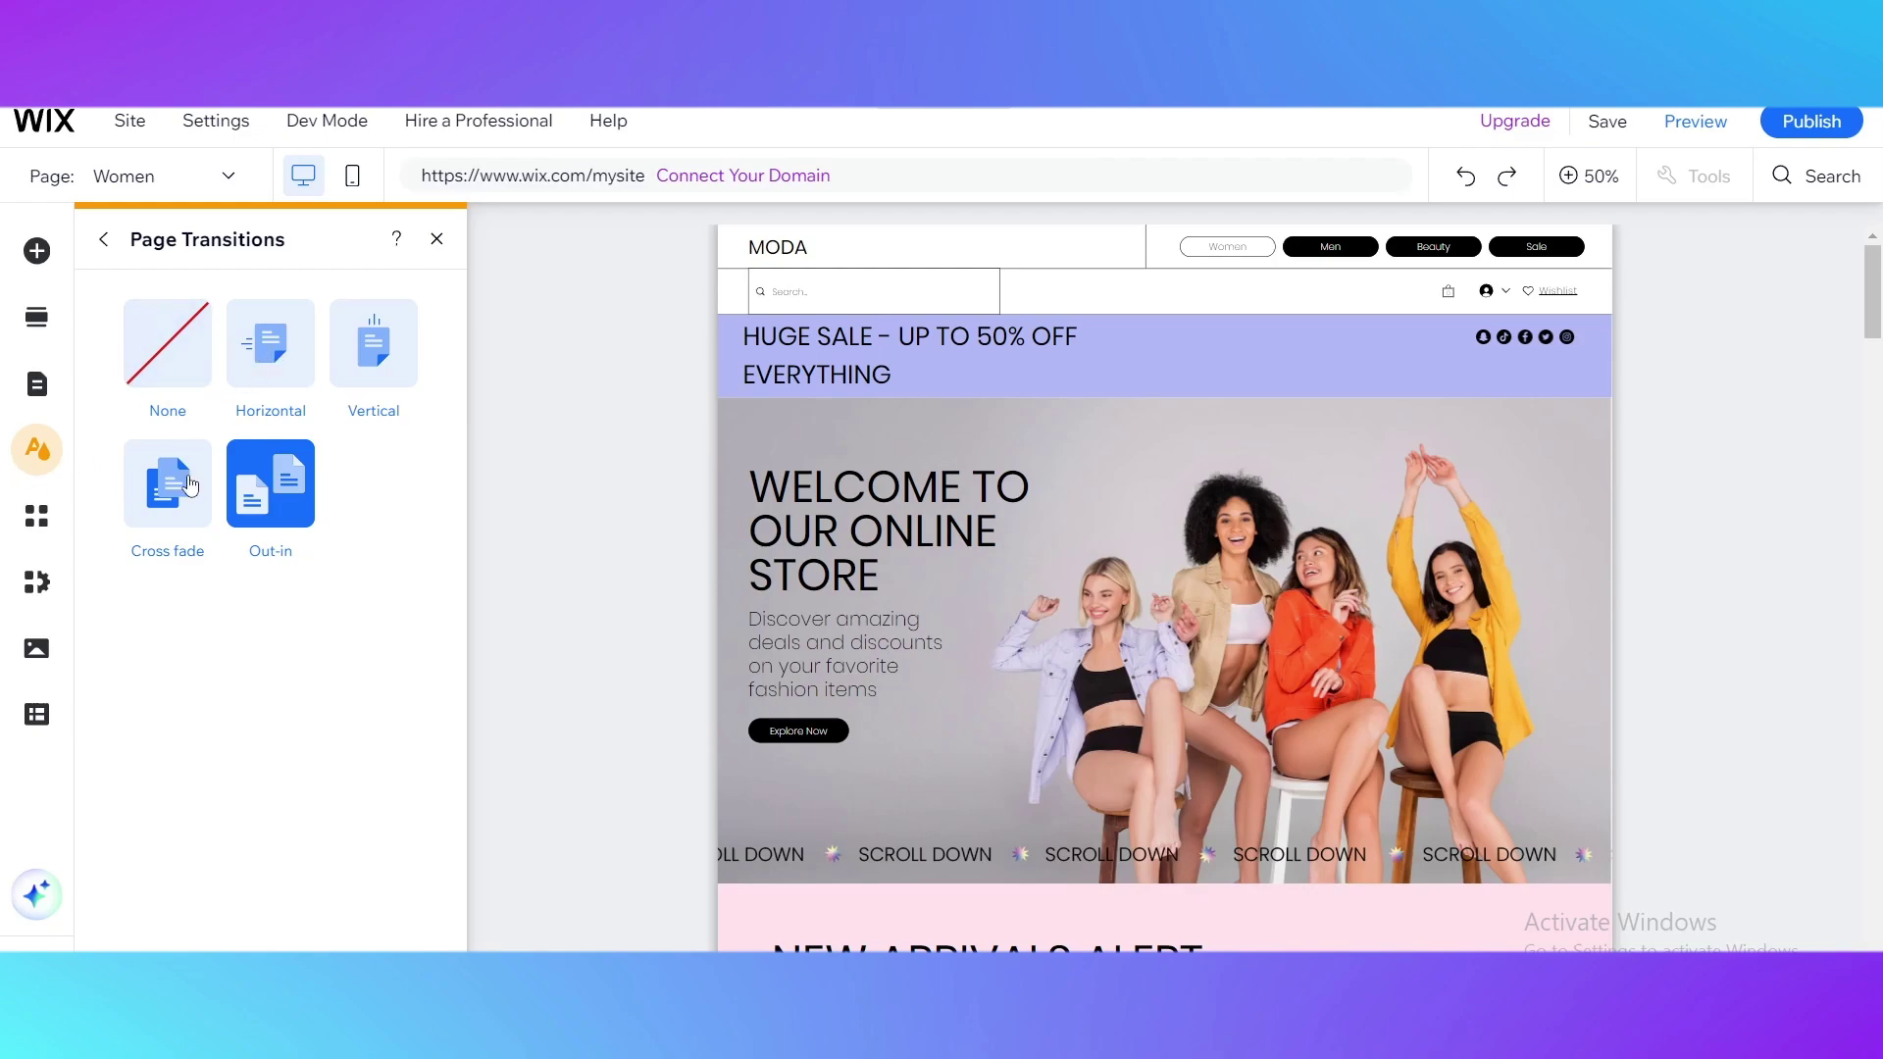
scroll(1028, 522, down, 10)
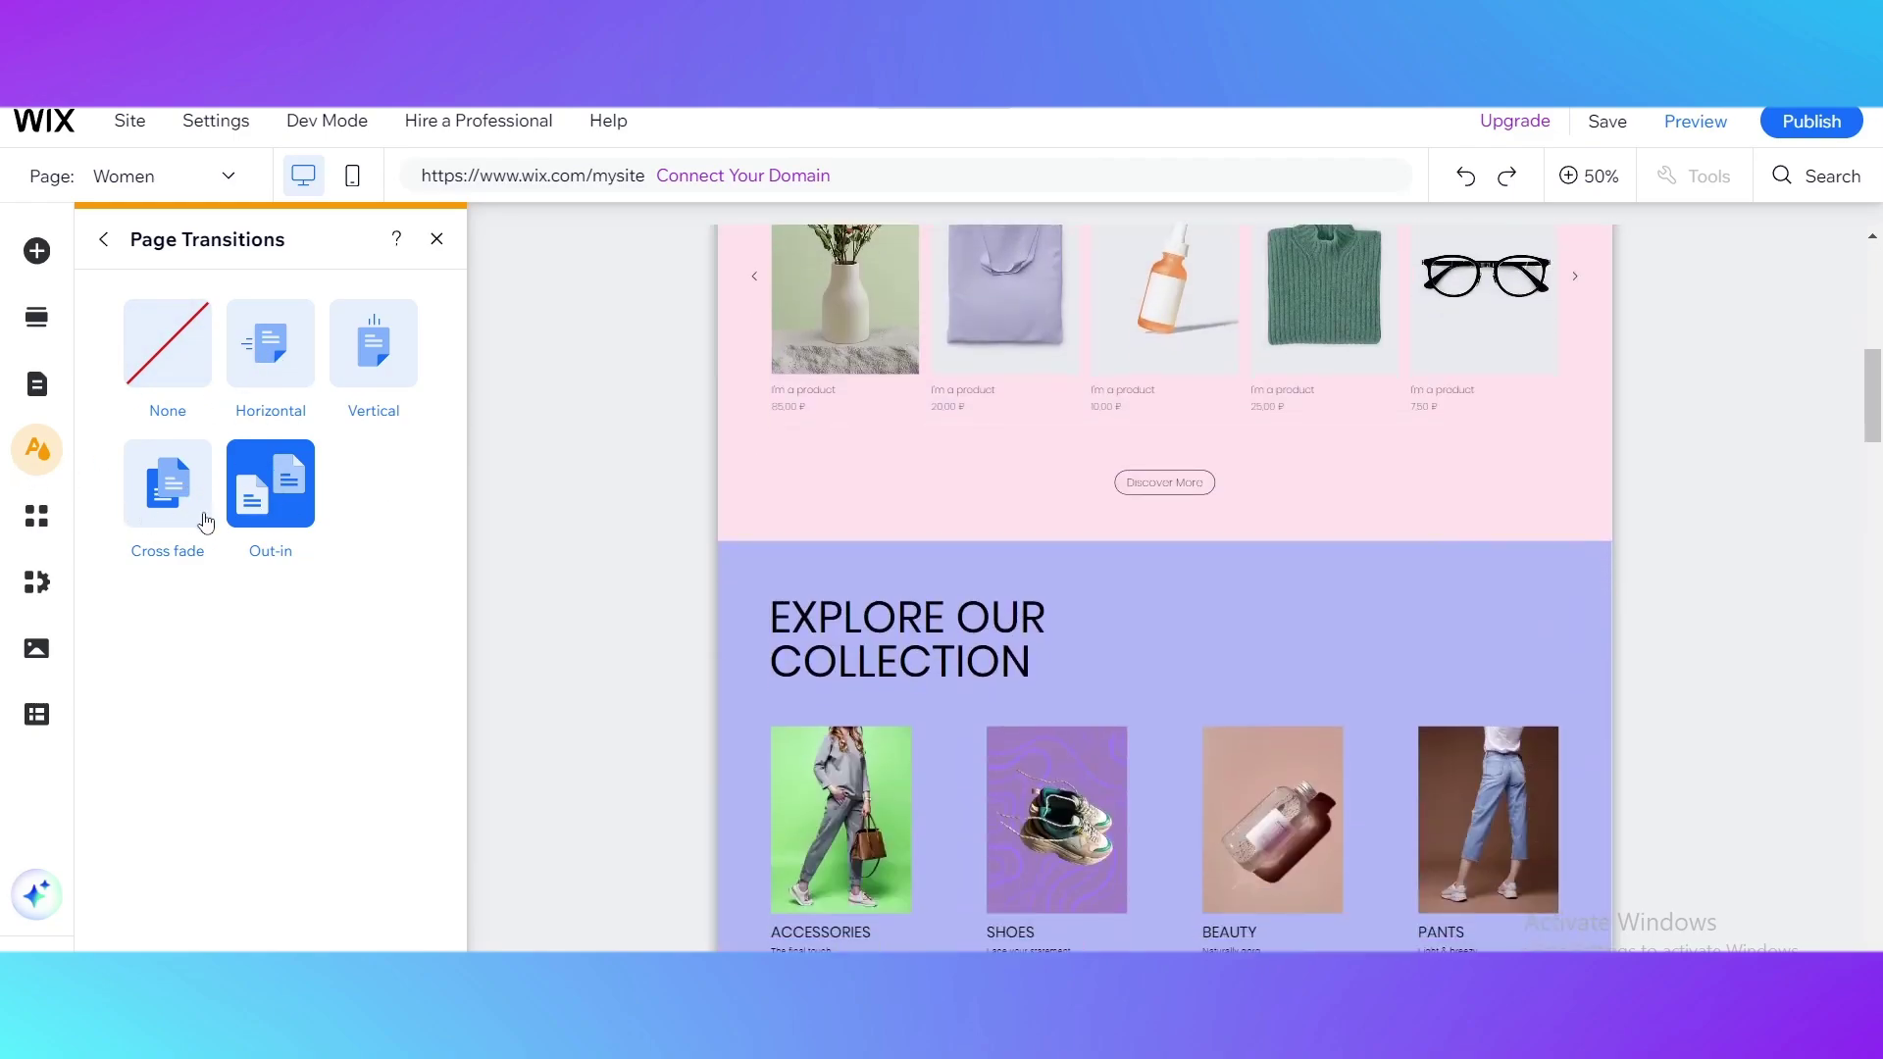
scroll(1168, 715, up, 2)
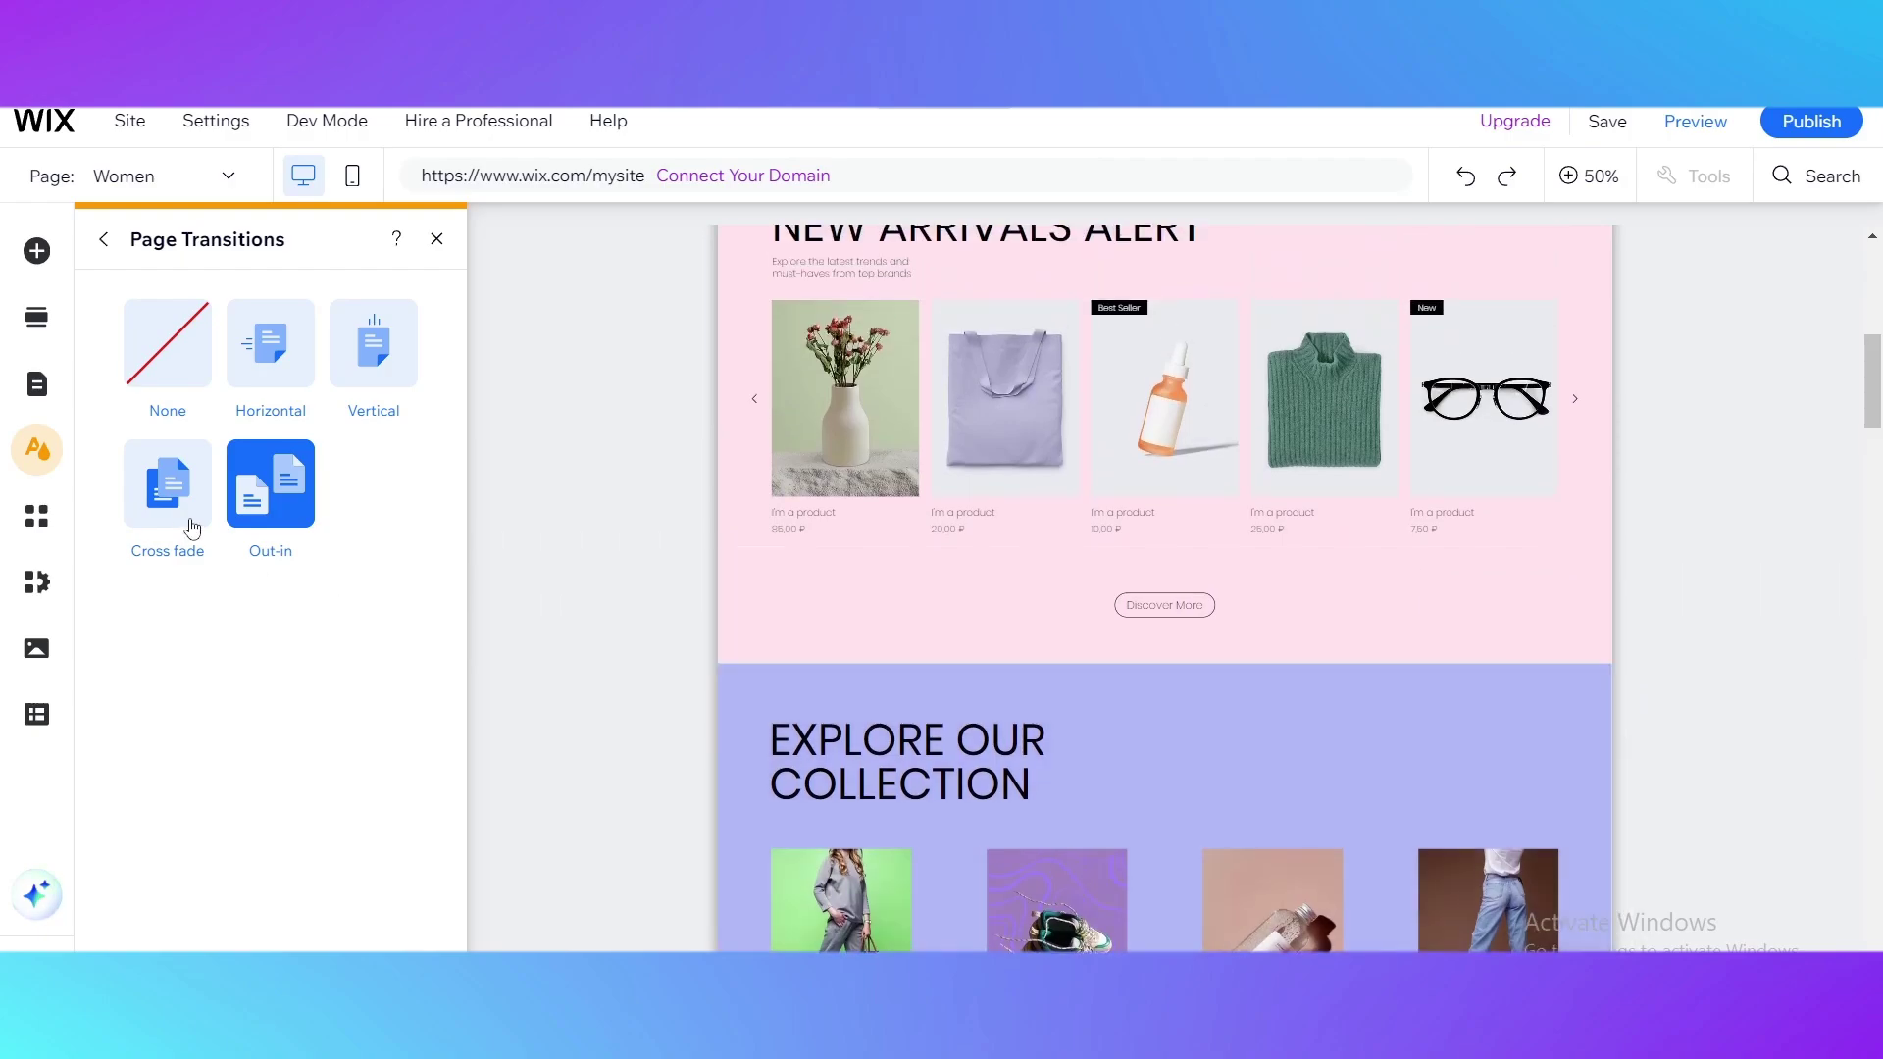
click(174, 481)
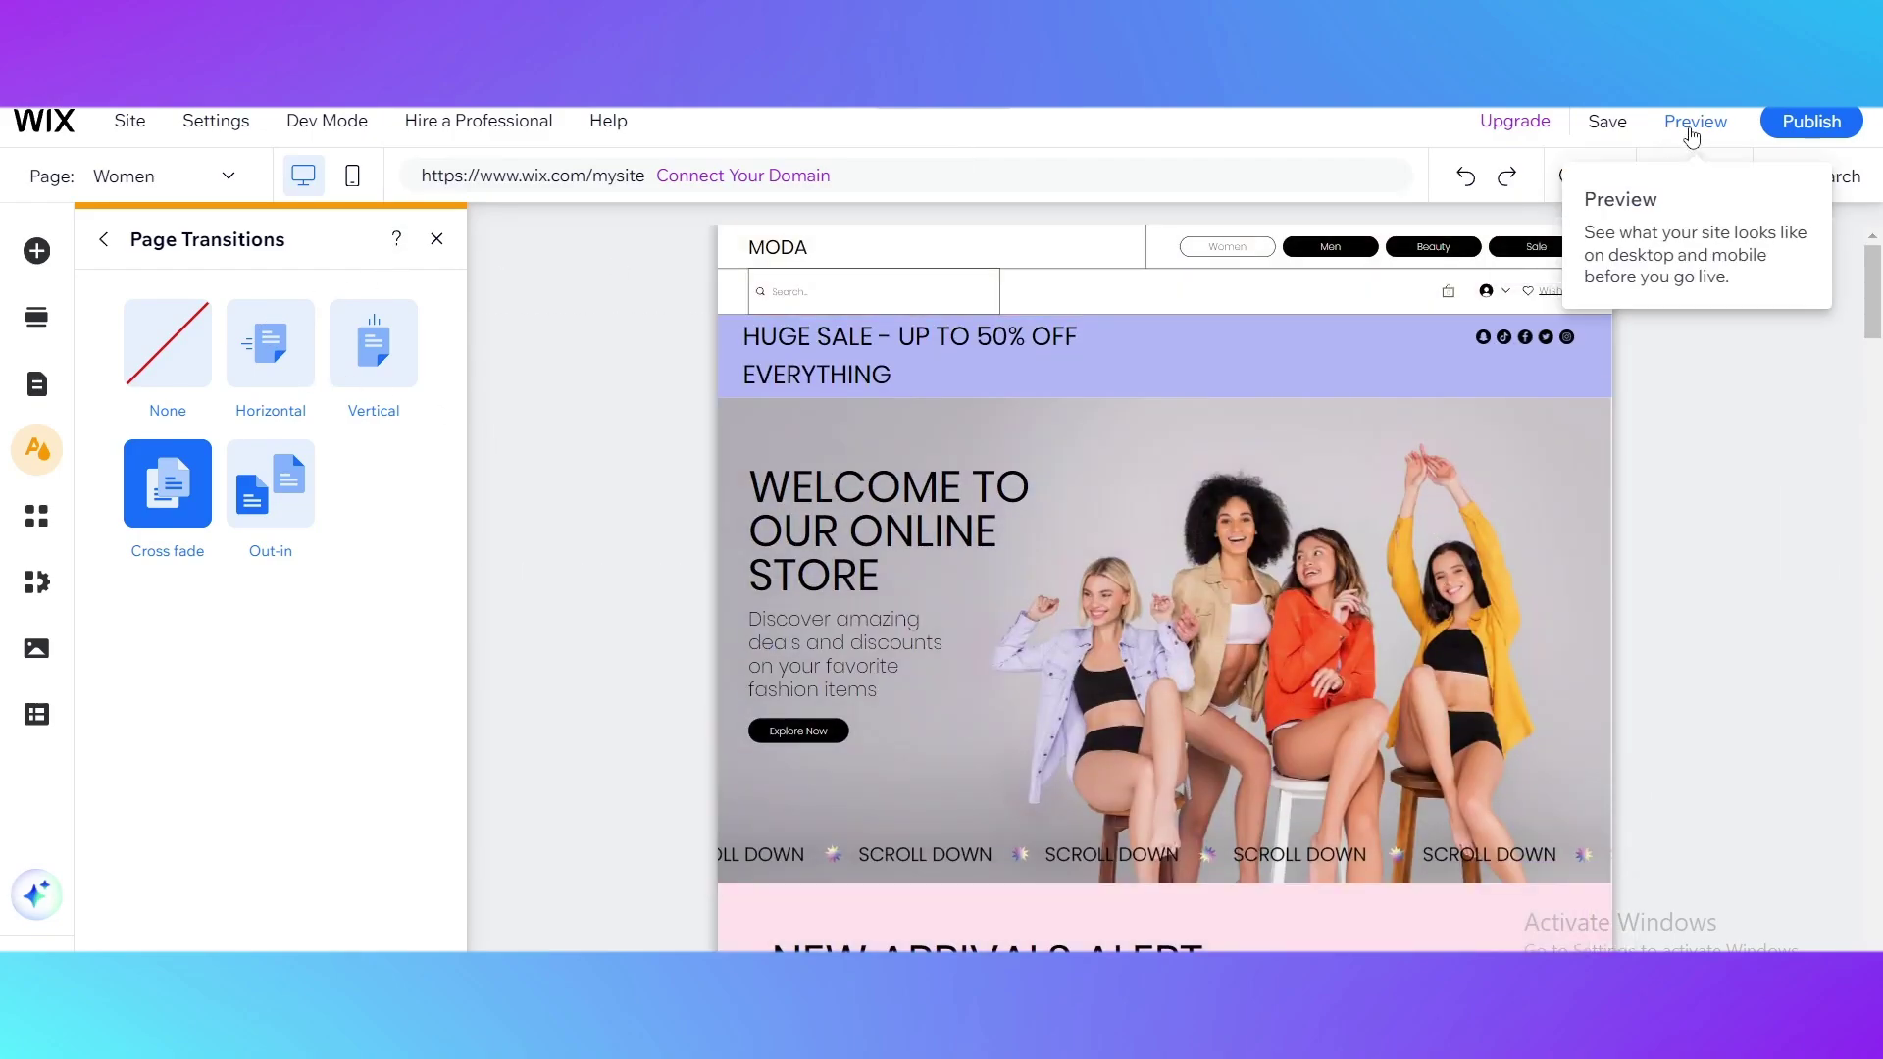
Step: Preview the site and look through the Women page's sections from the header down to the top brands area
click(1693, 123)
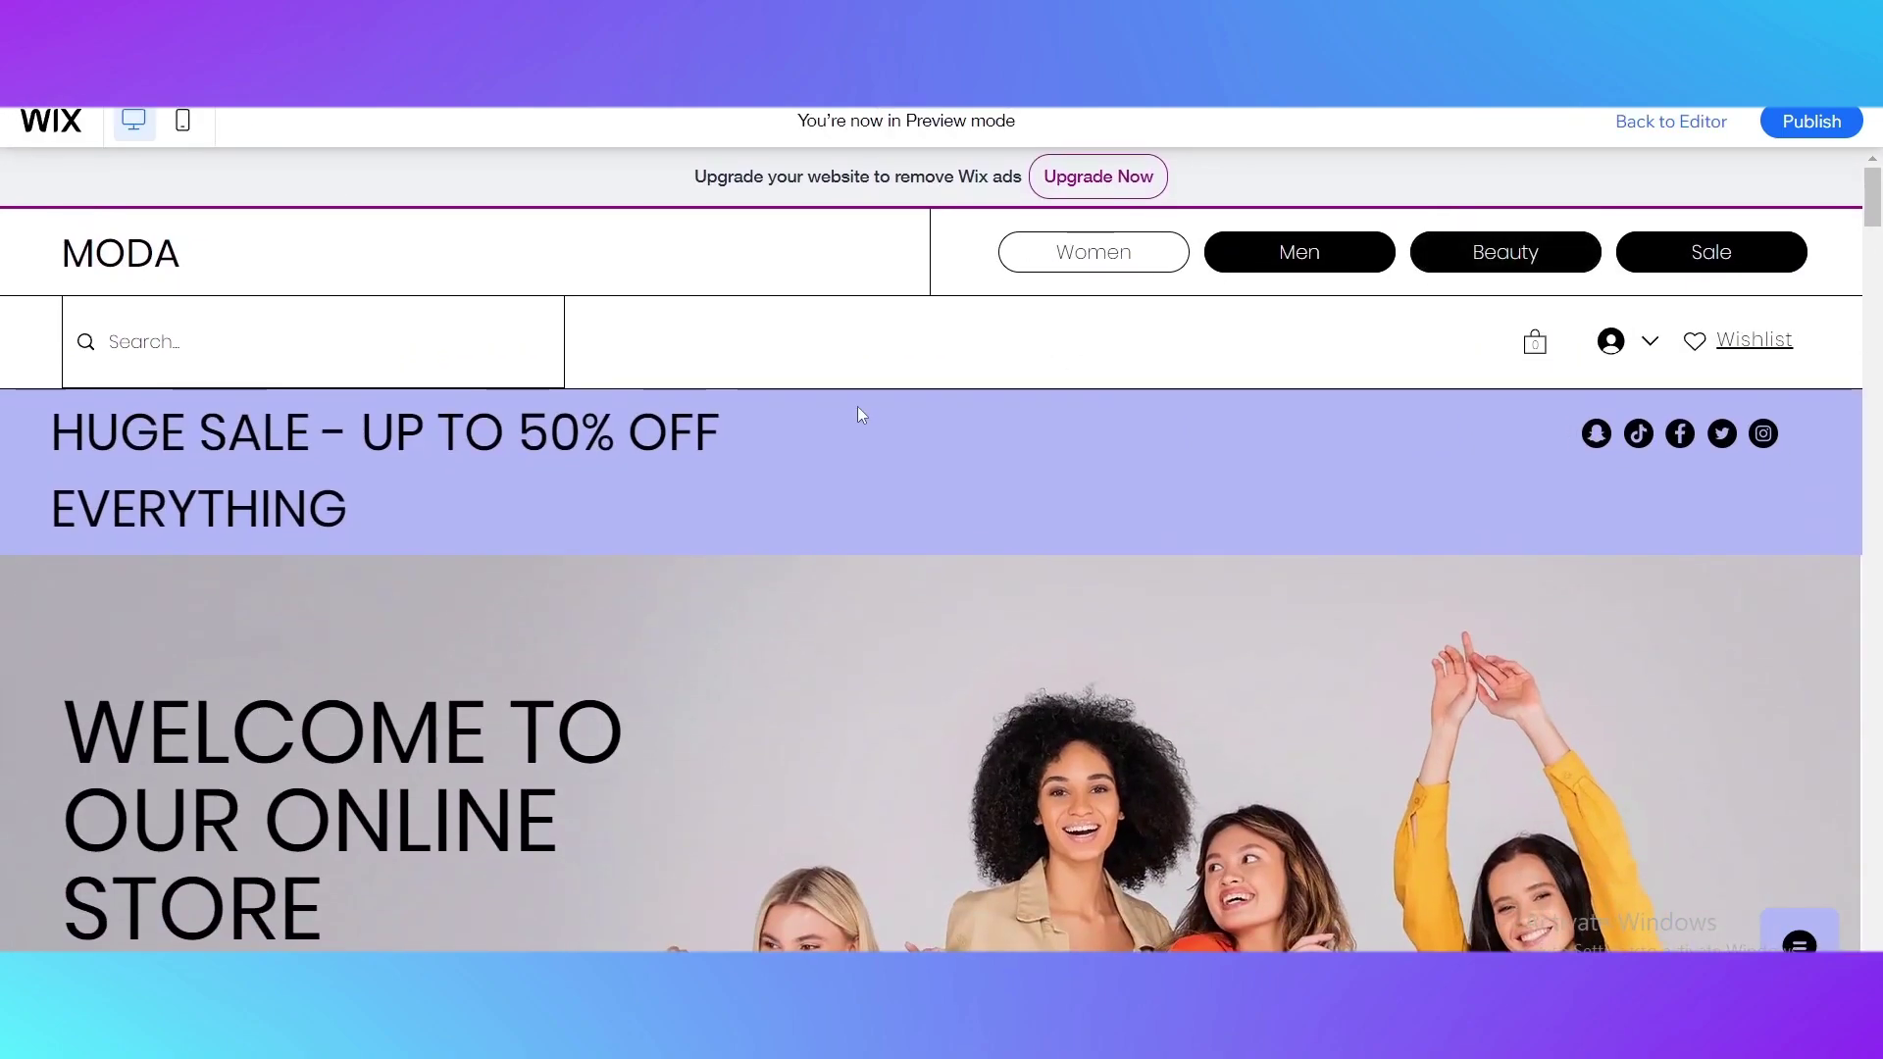
scroll(857, 406, down, 10)
scroll(849, 391, down, 15)
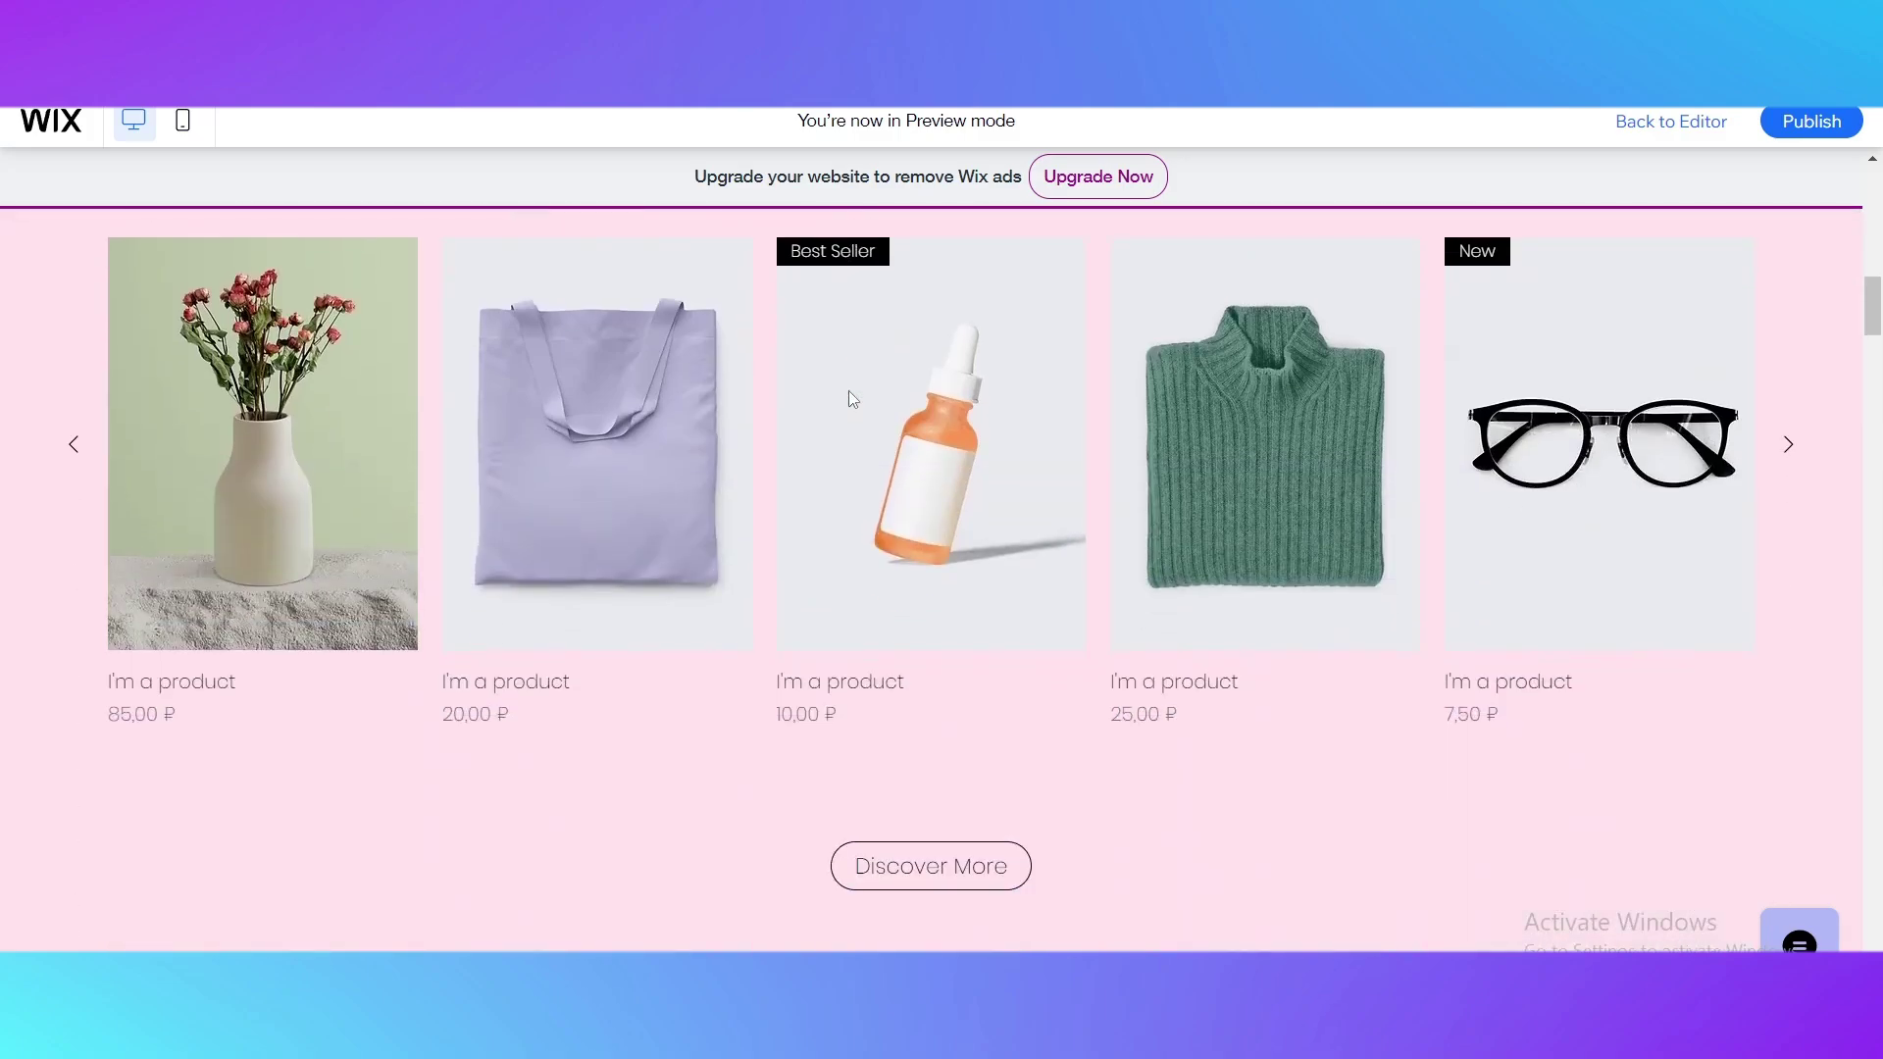
scroll(850, 397, down, 4)
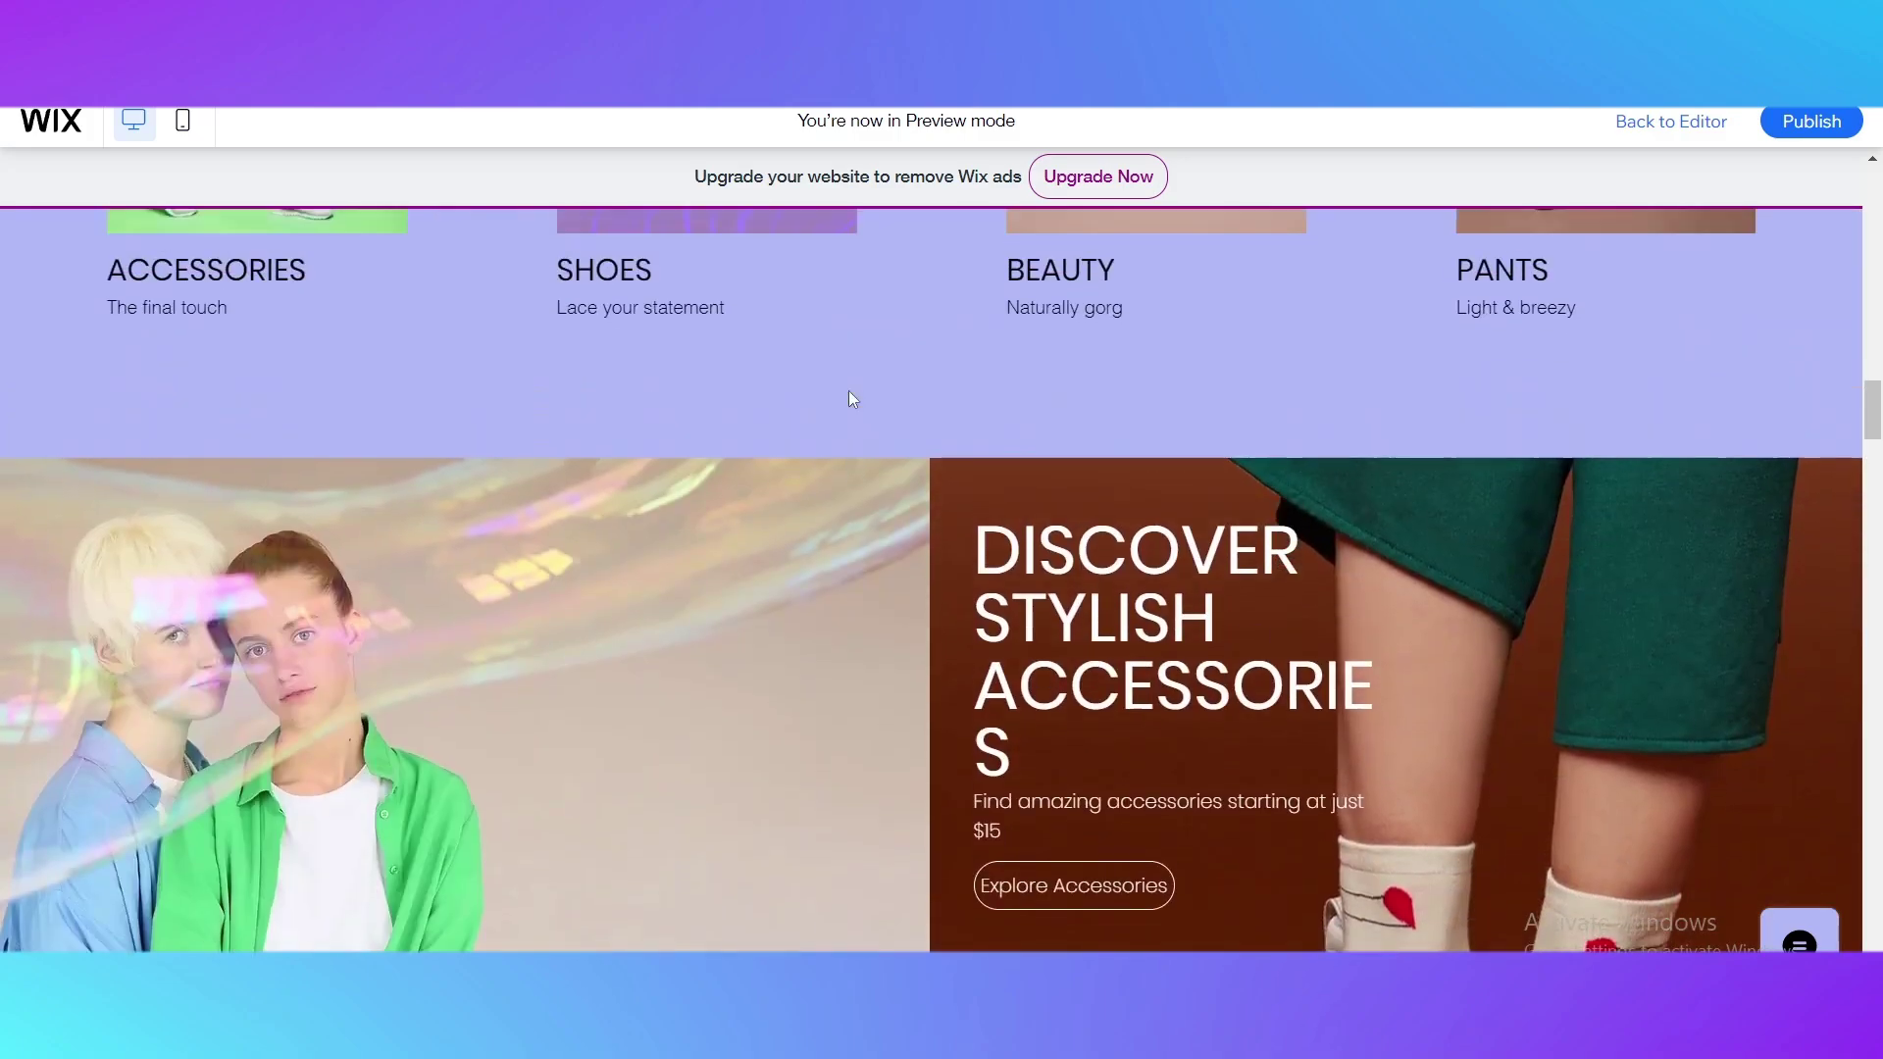
scroll(849, 397, up, 3)
scroll(786, 392, down, 10)
scroll(789, 390, down, 12)
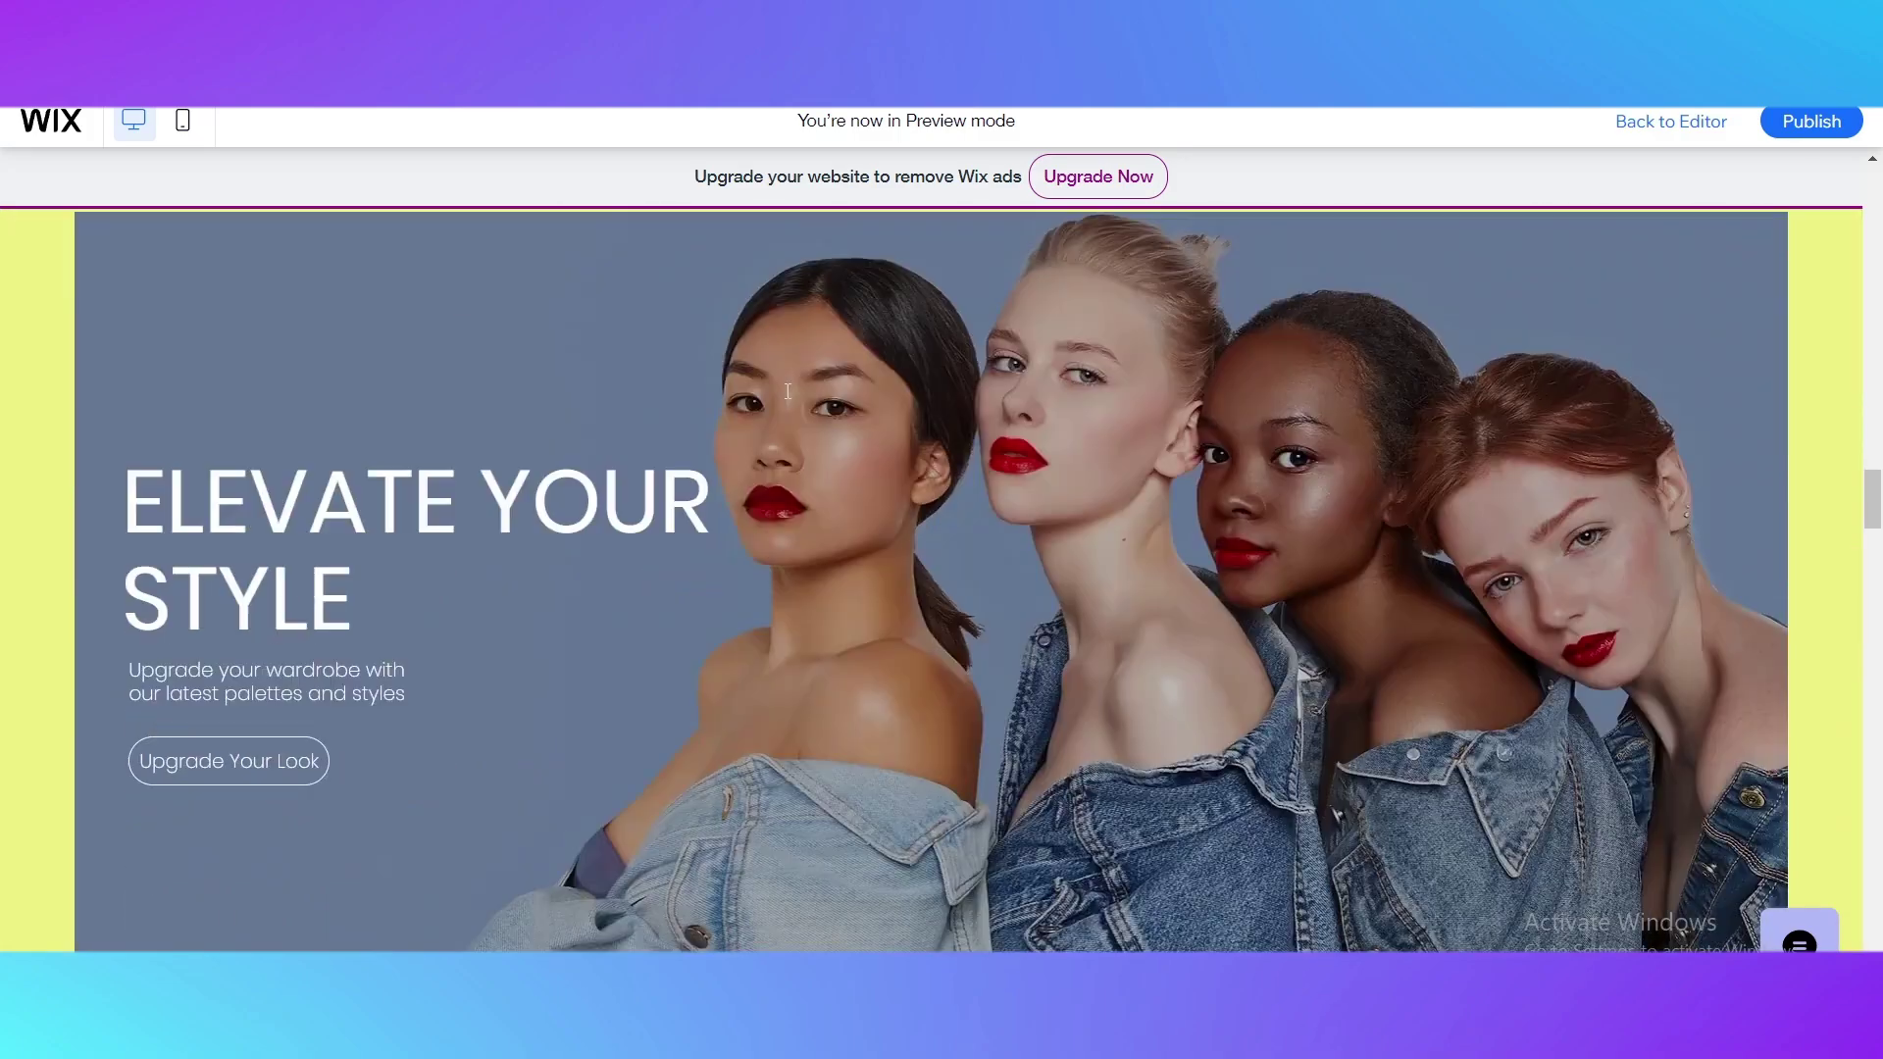
scroll(1076, 461, up, 5)
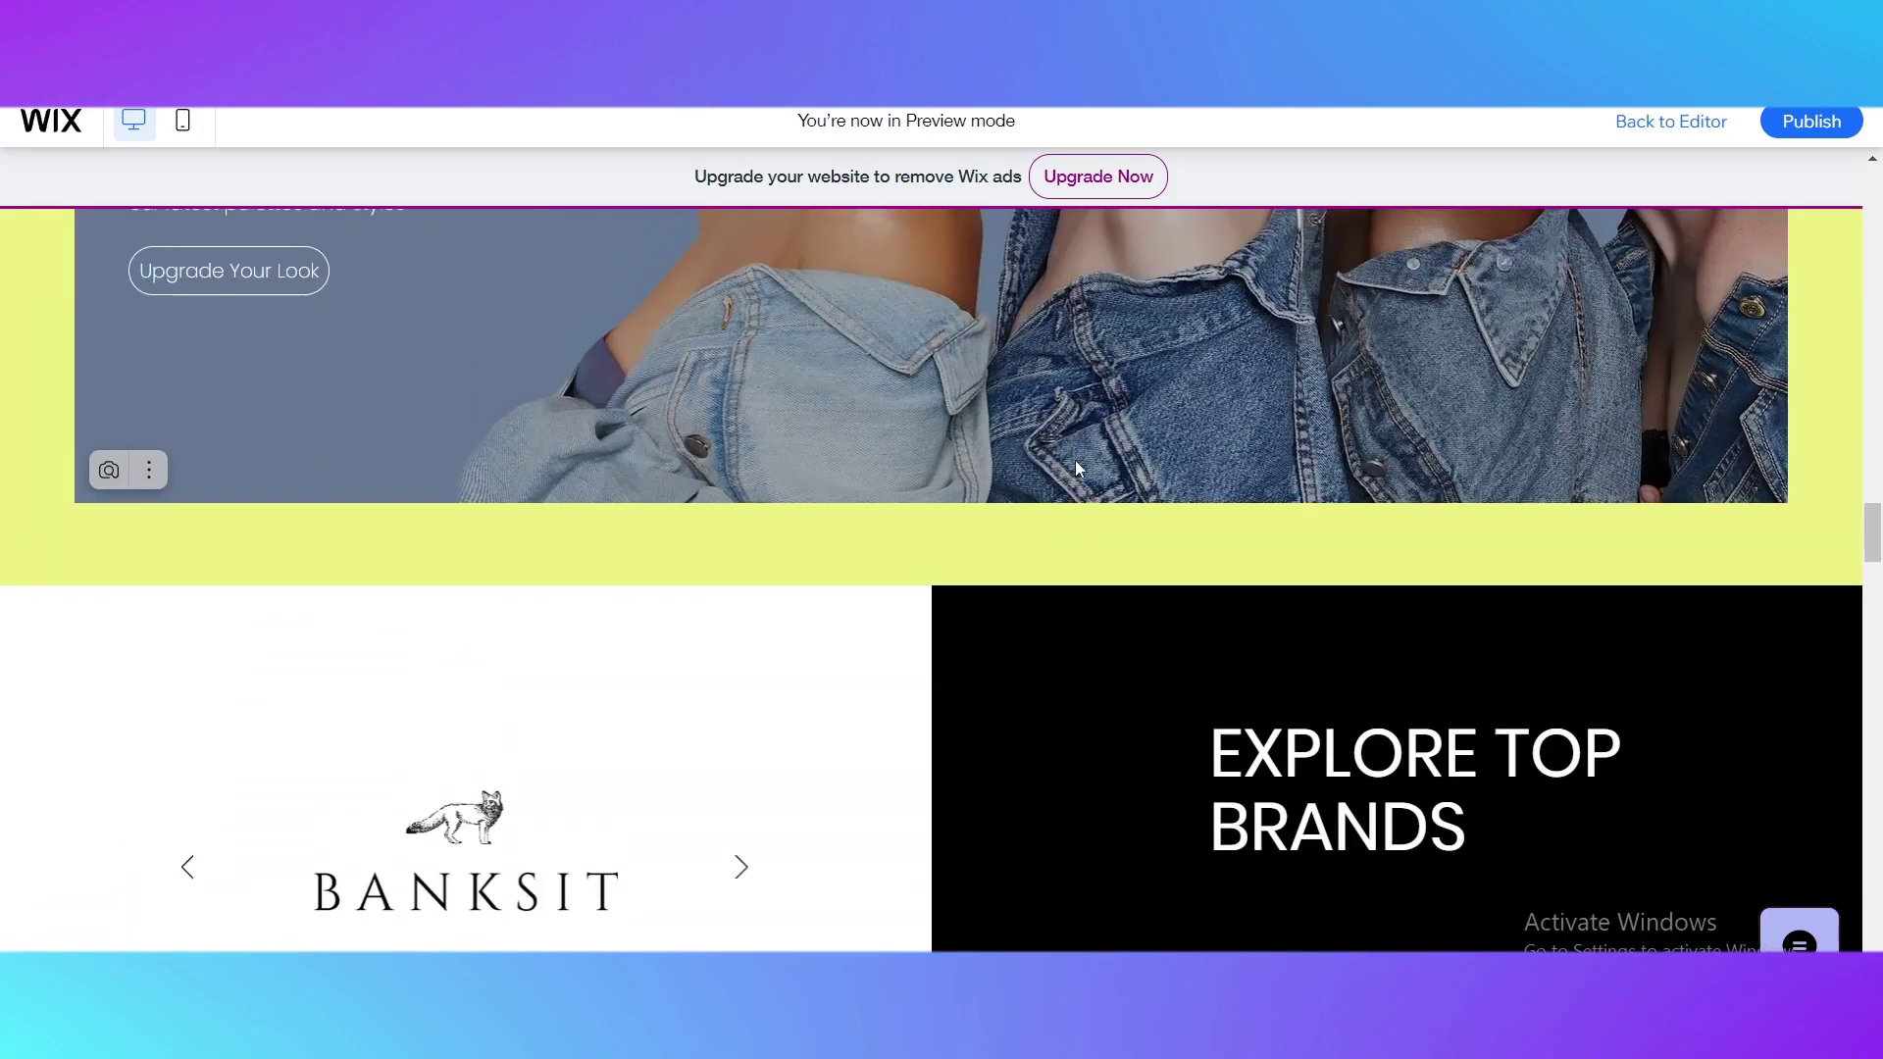
scroll(1076, 461, down, 8)
scroll(1076, 461, up, 5)
scroll(853, 681, up, 20)
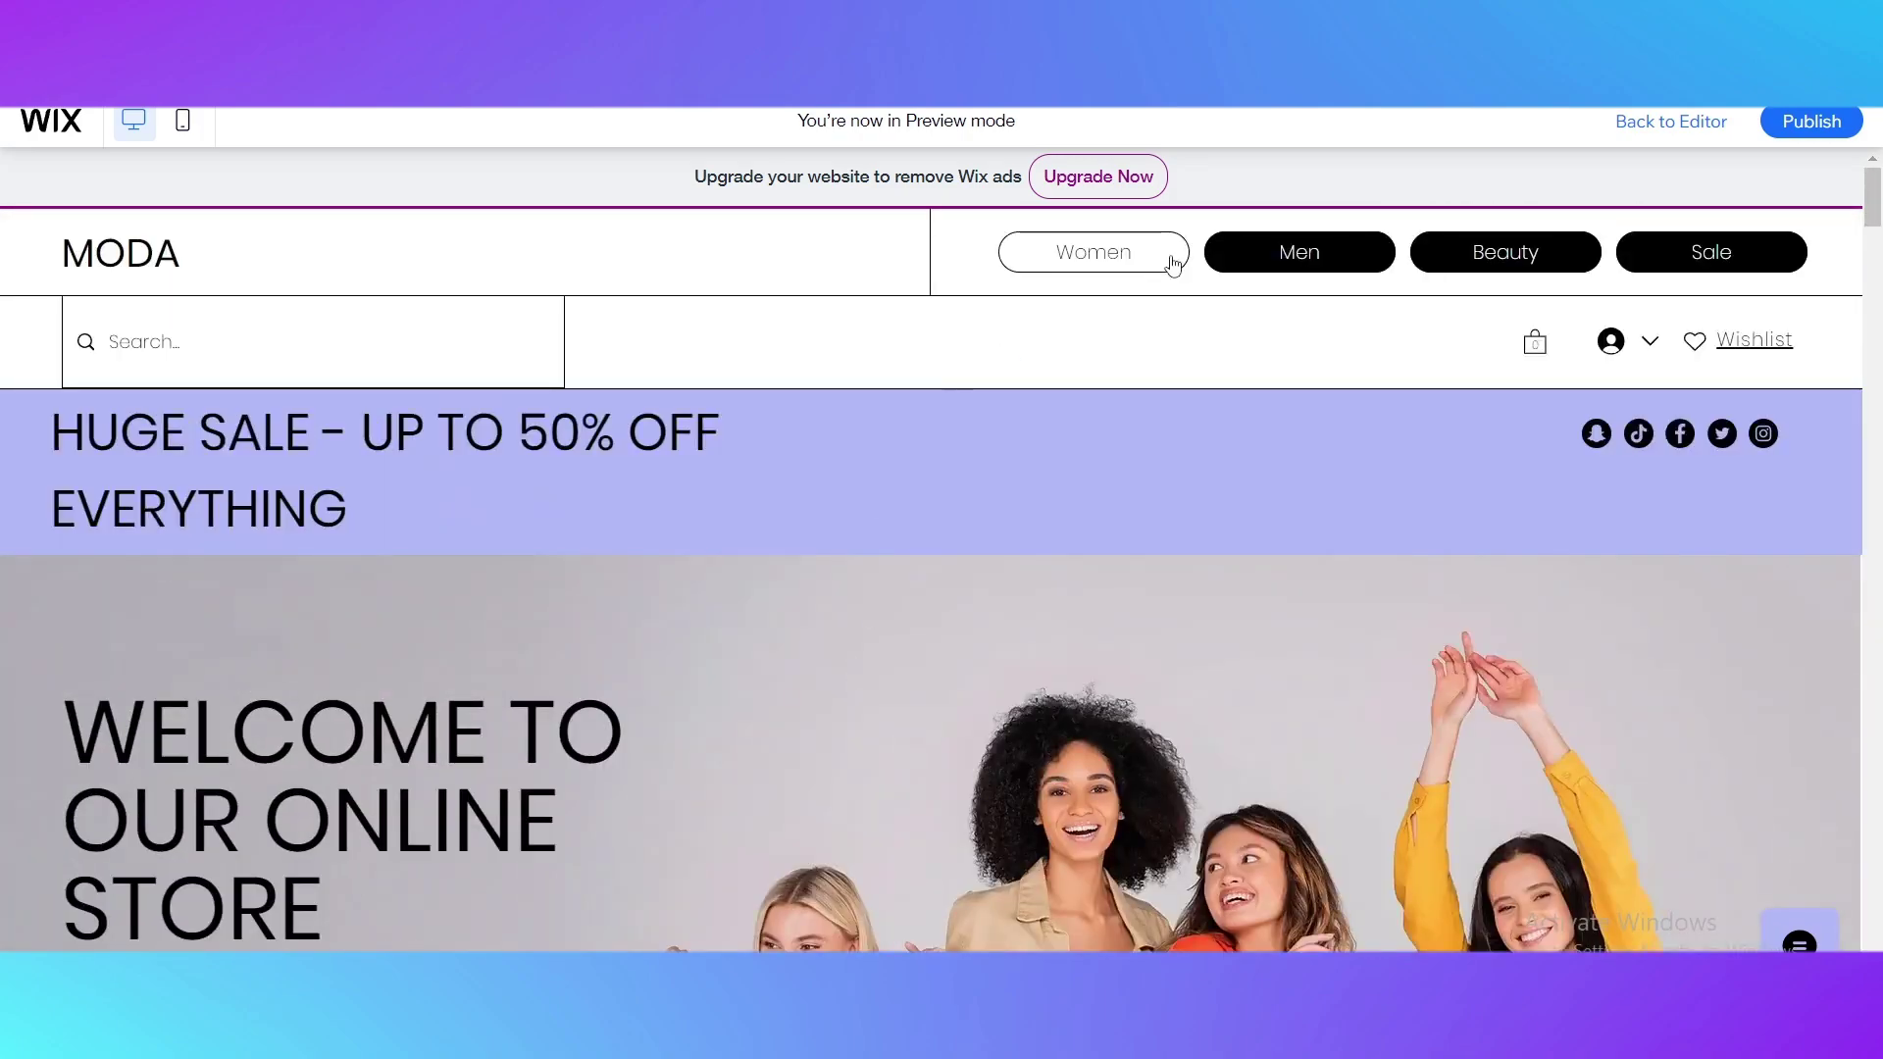
Step: Try the Women's New menu link, view the Men page and its new arrivals in the preview, and return to the editor
mouse_move(1173, 265)
click(1108, 304)
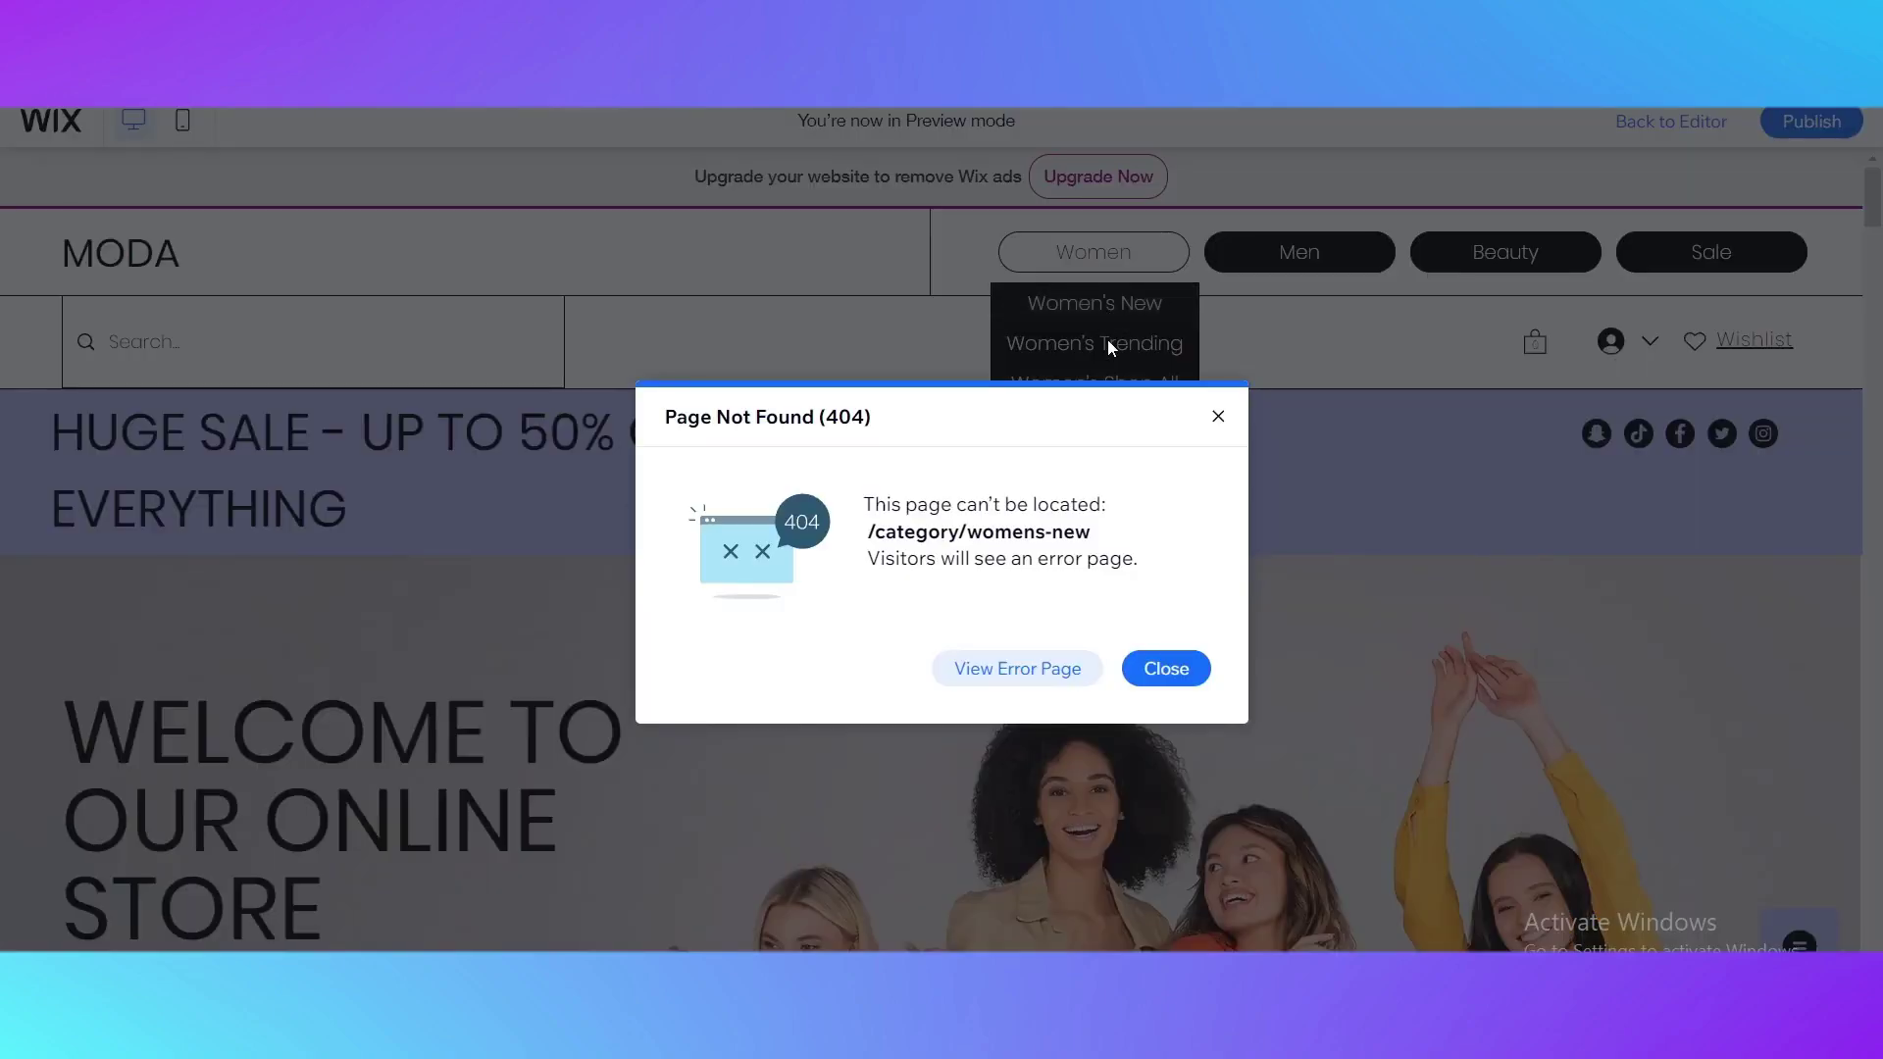
click(1164, 668)
mouse_move(1323, 275)
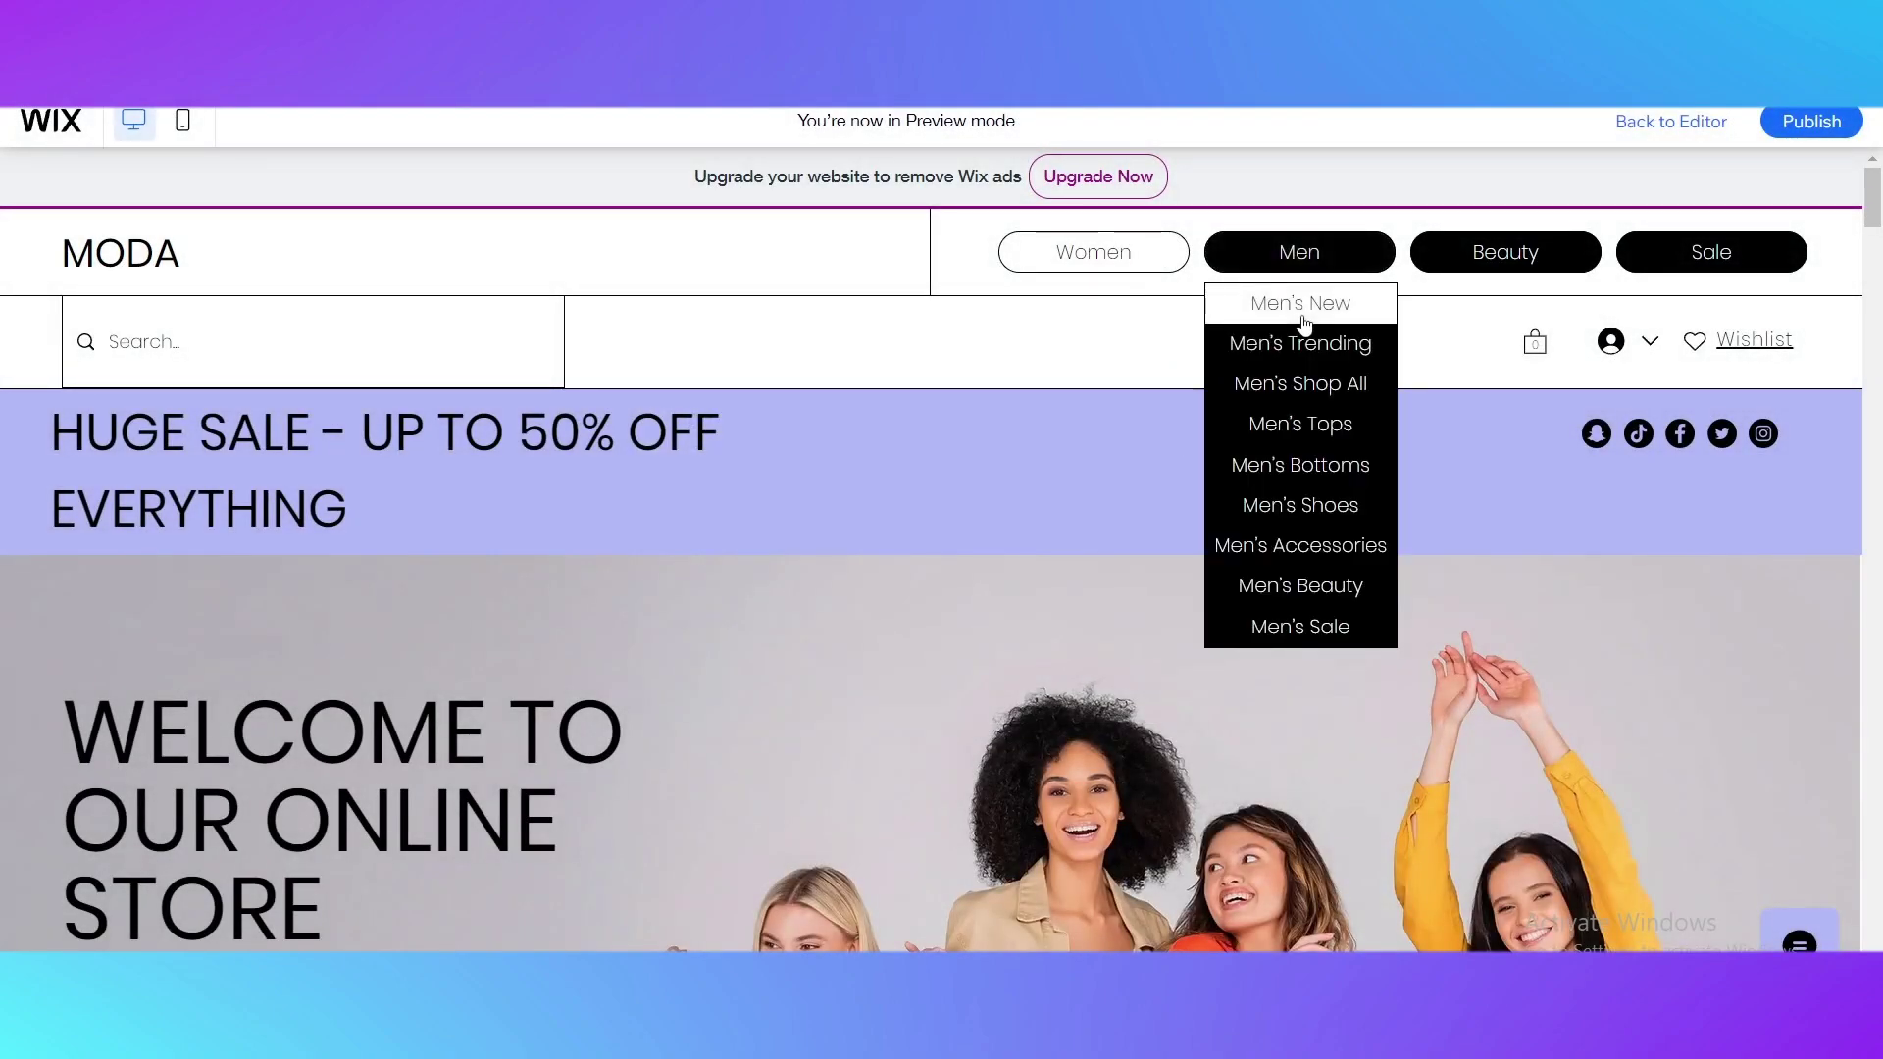
click(1264, 338)
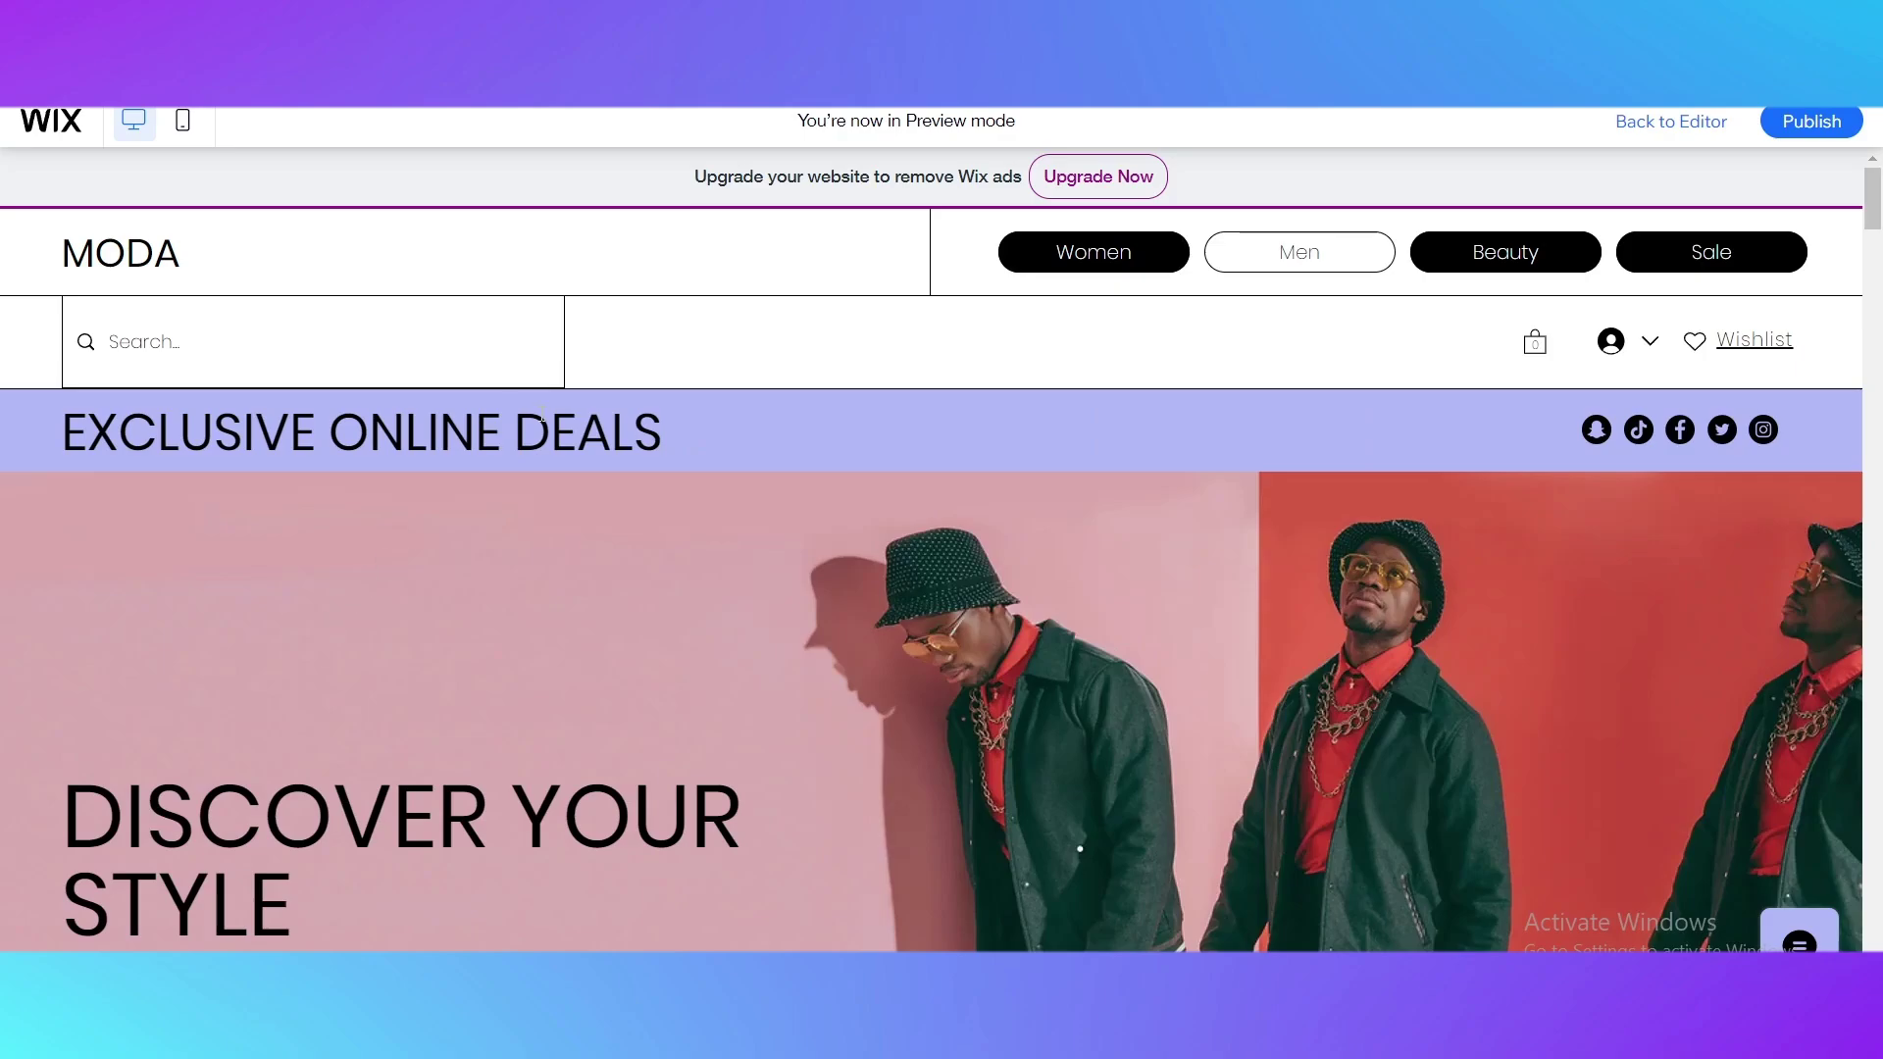
scroll(546, 412, down, 8)
scroll(547, 408, down, 10)
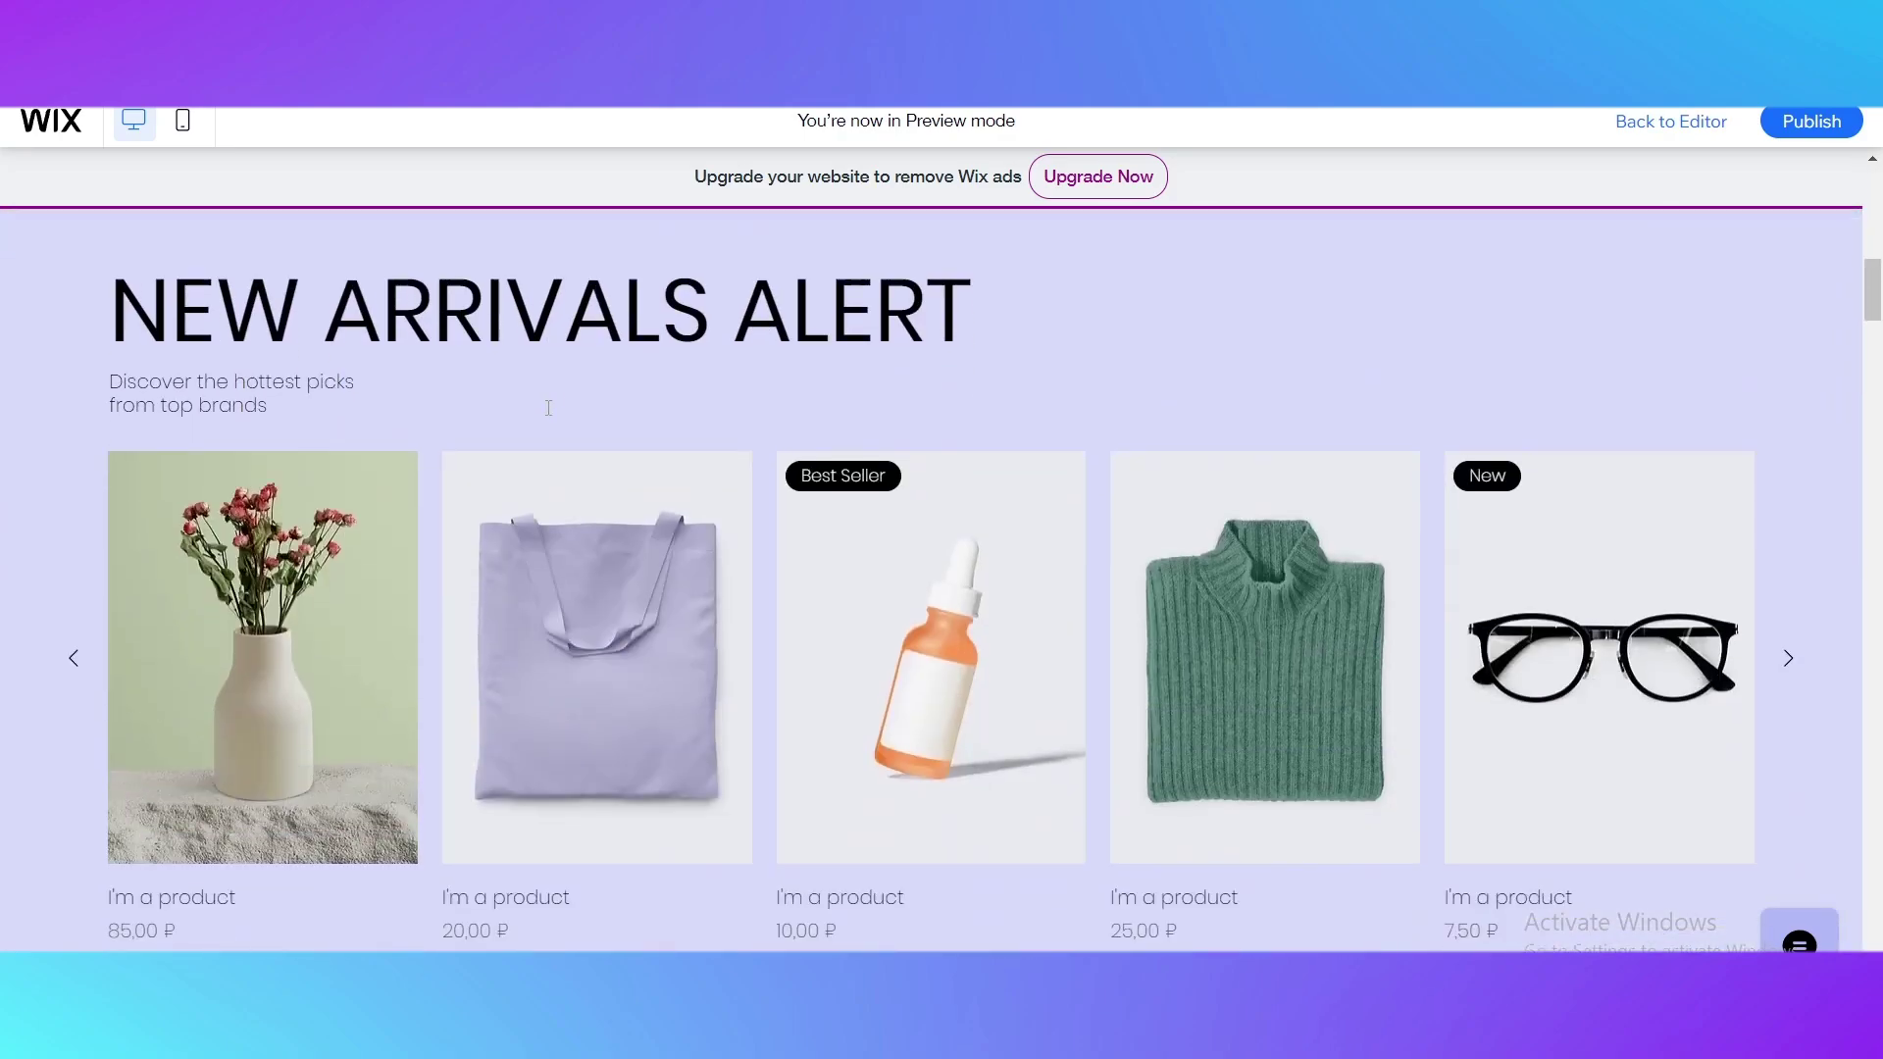
scroll(1412, 504, up, 15)
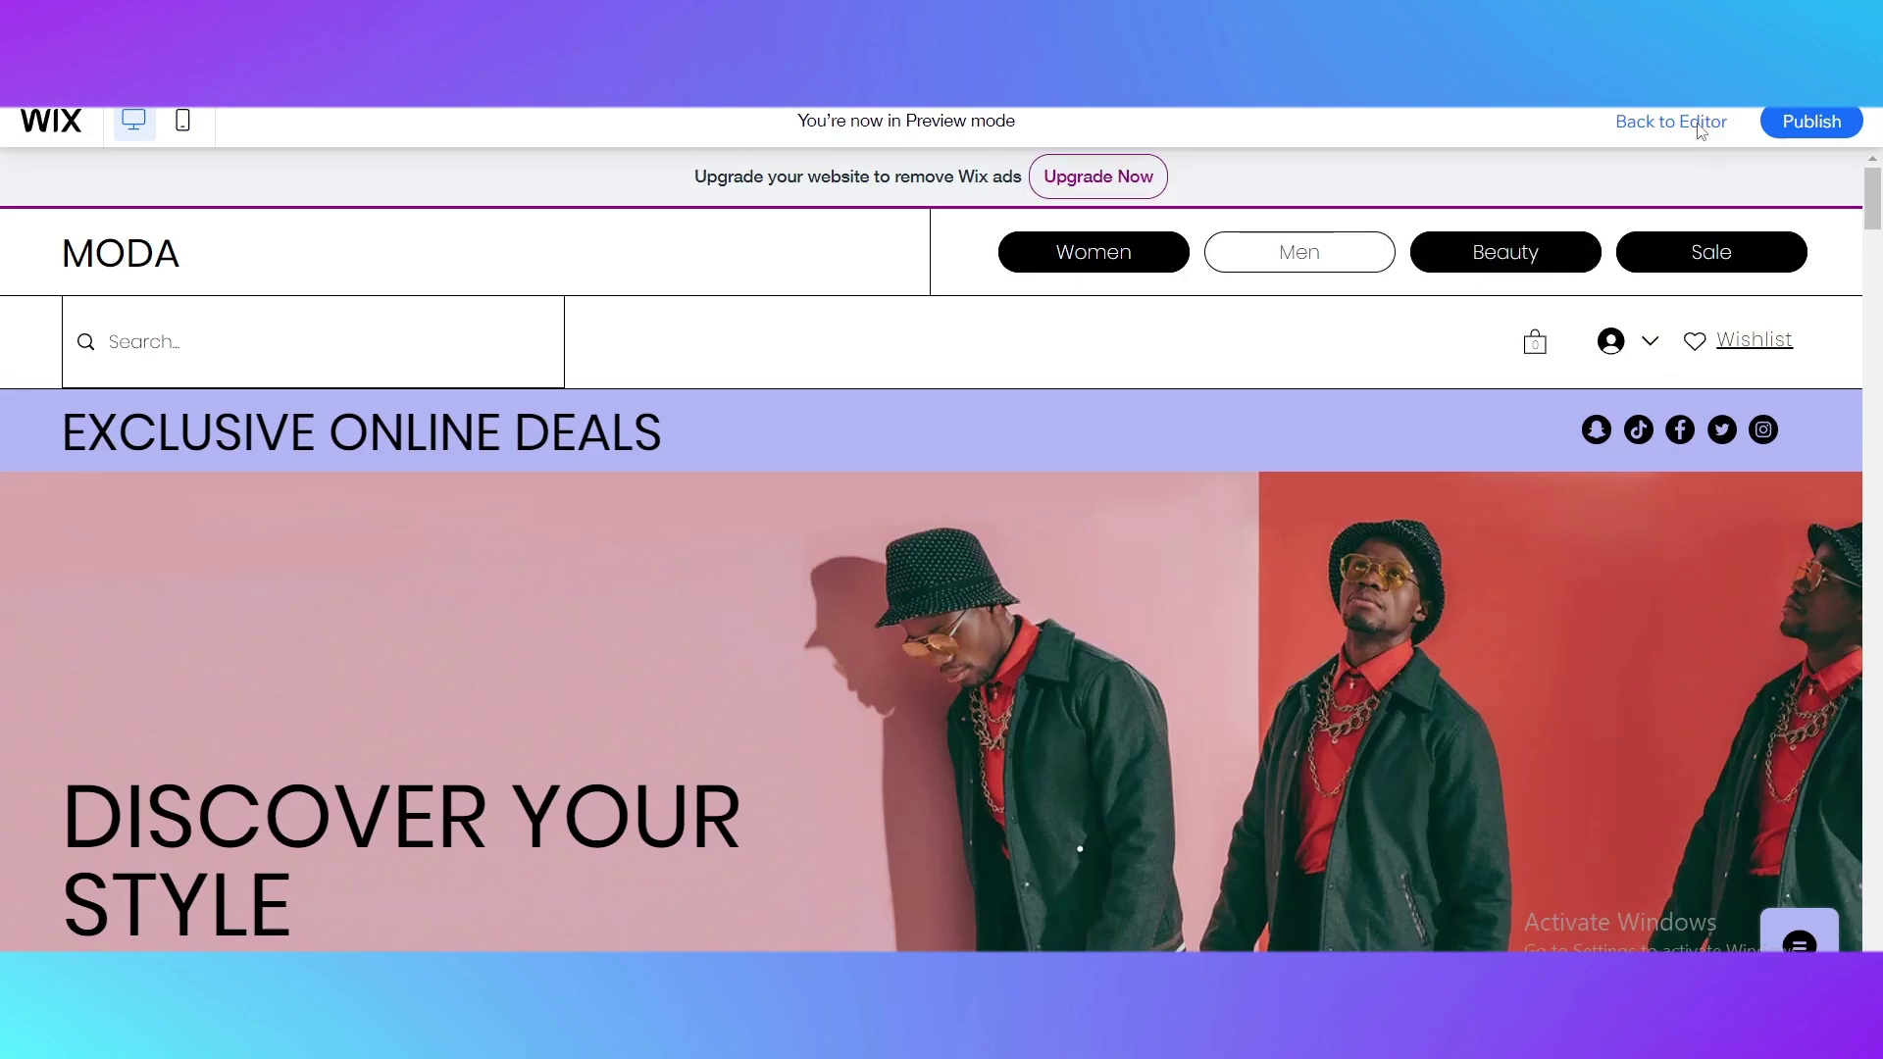
click(1699, 122)
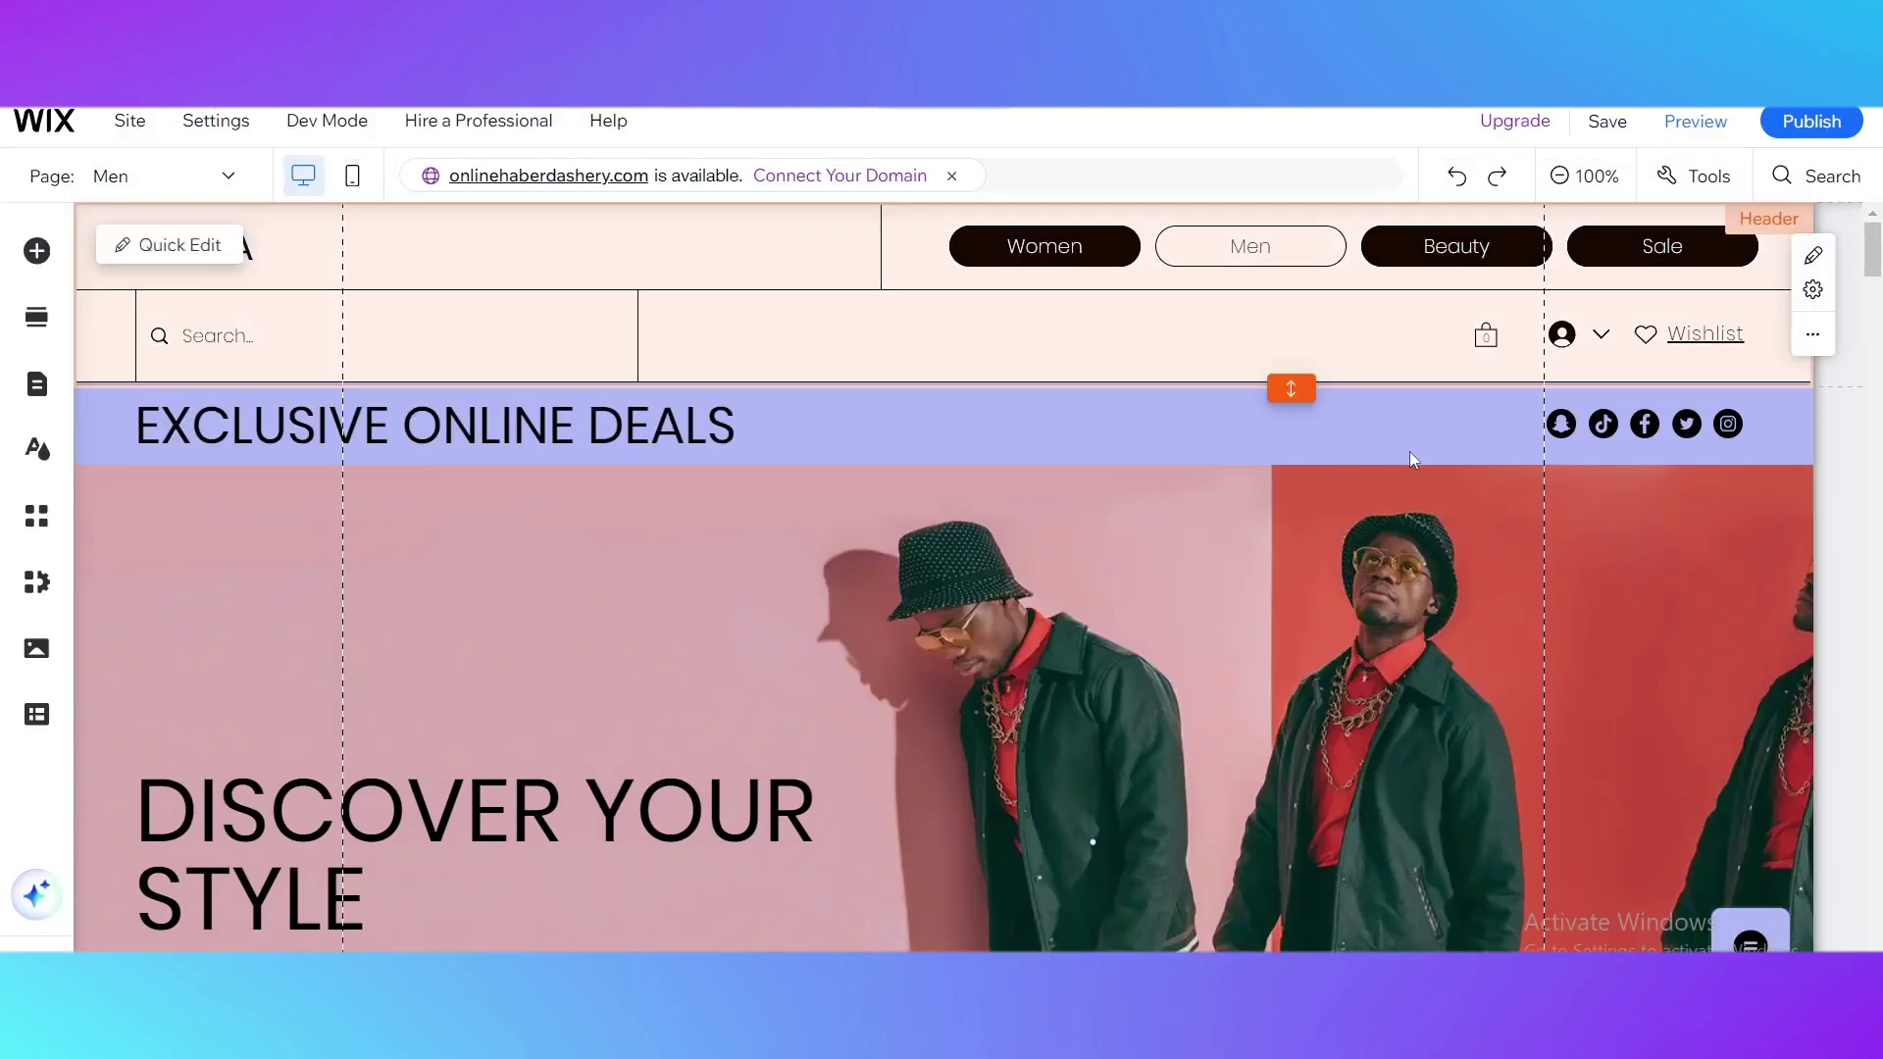
Step: Save the site under a free Wix.com domain with the address ending online-store and dismiss the confirmation
click(1614, 125)
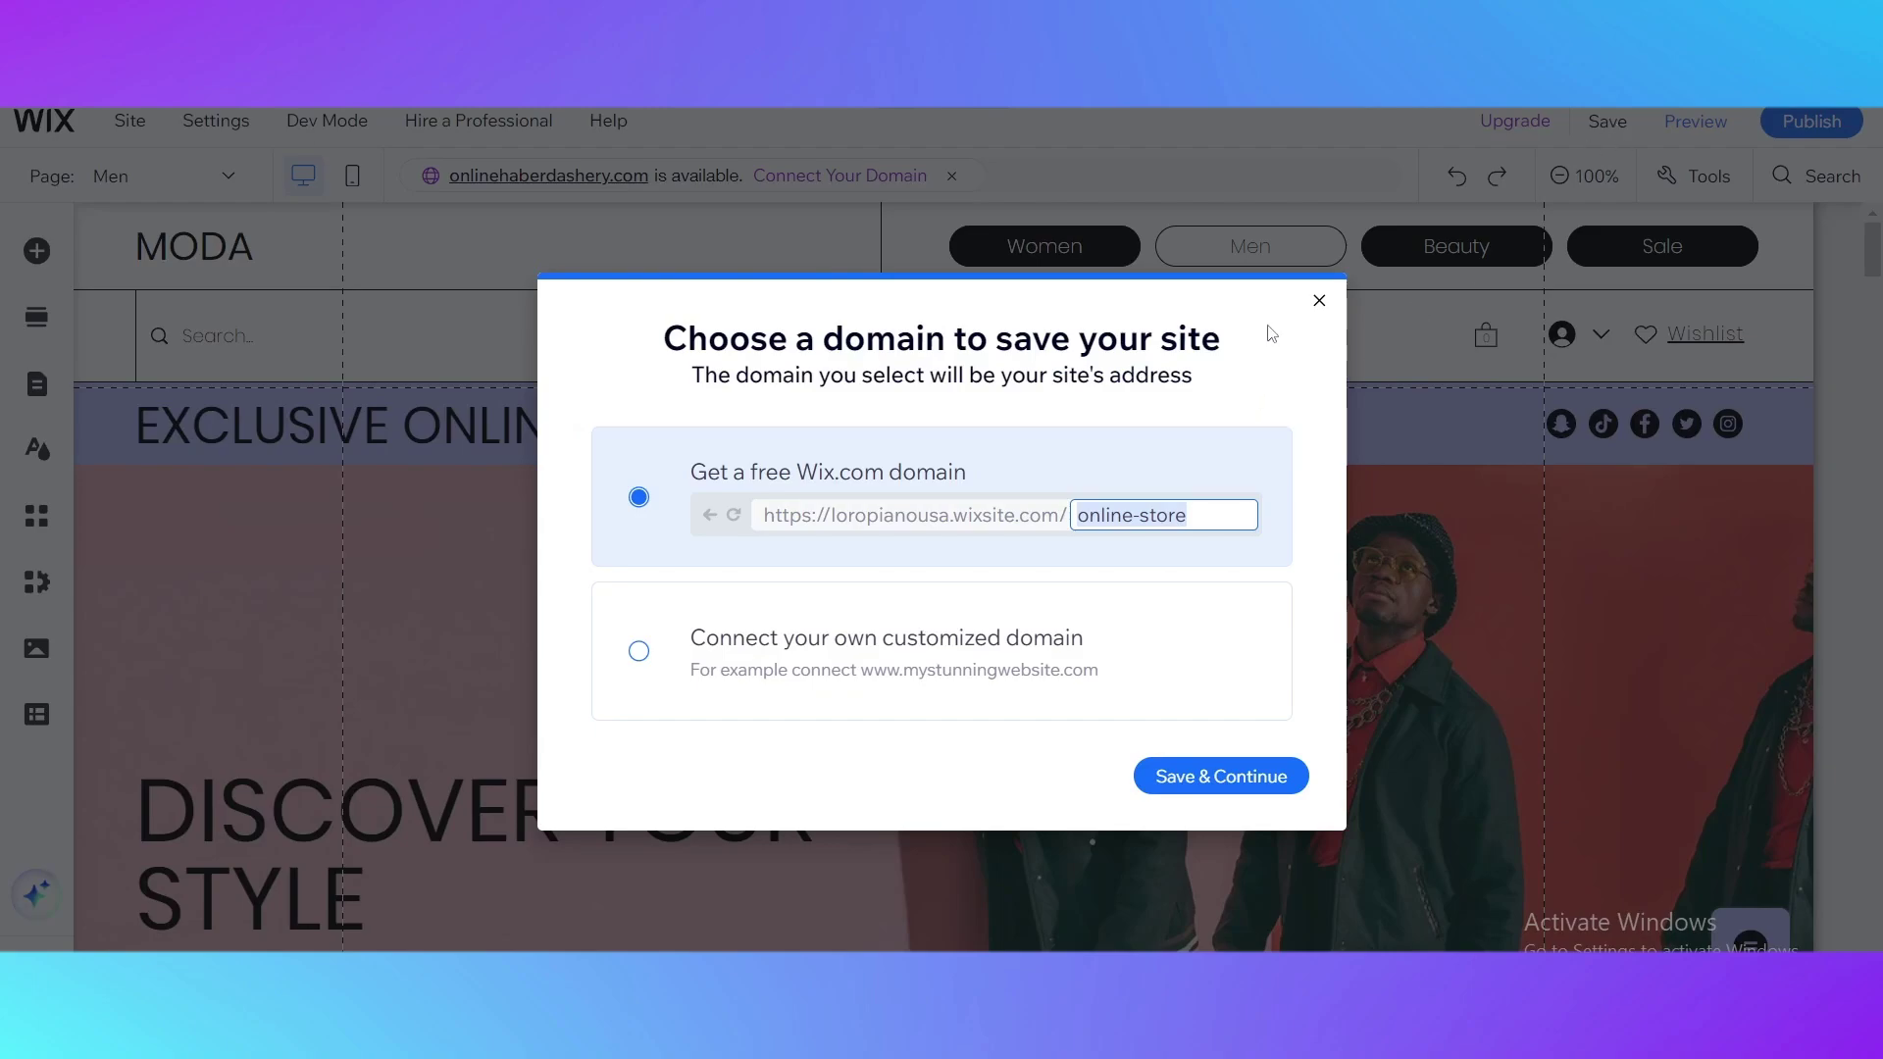
click(1184, 780)
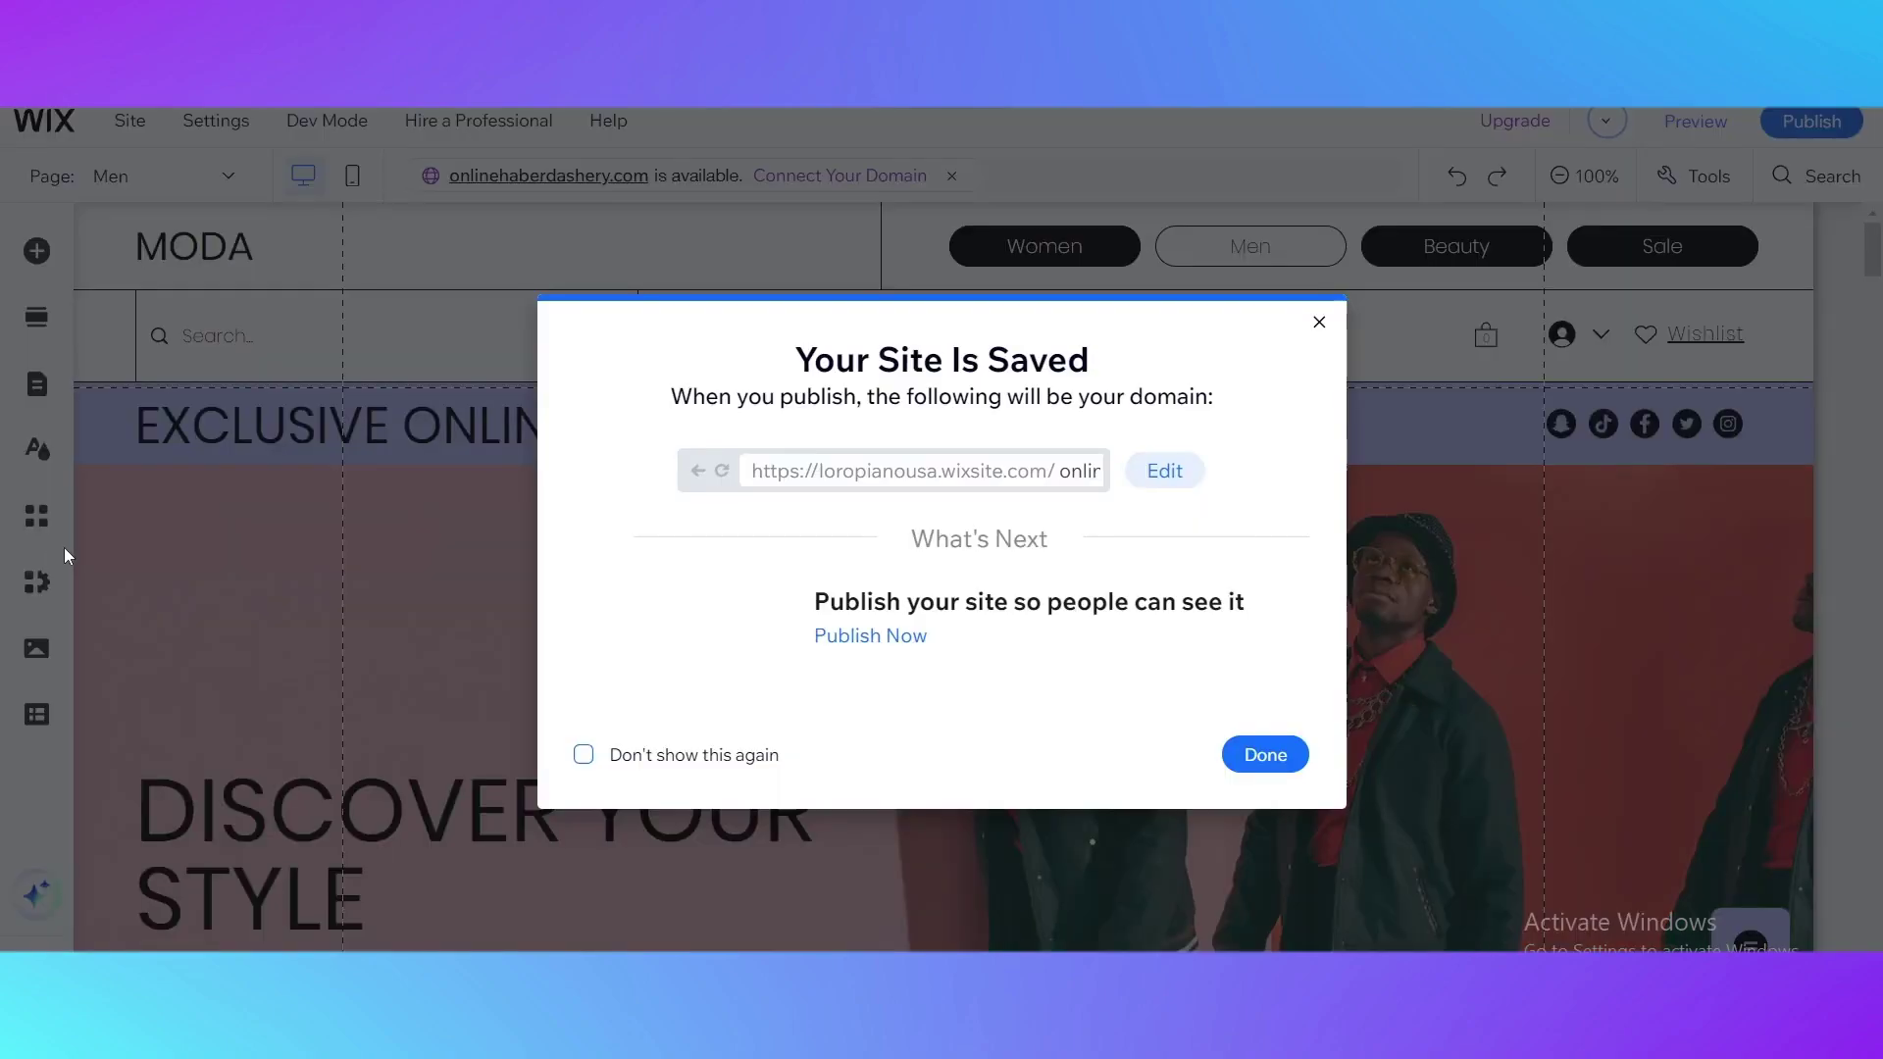
click(1320, 324)
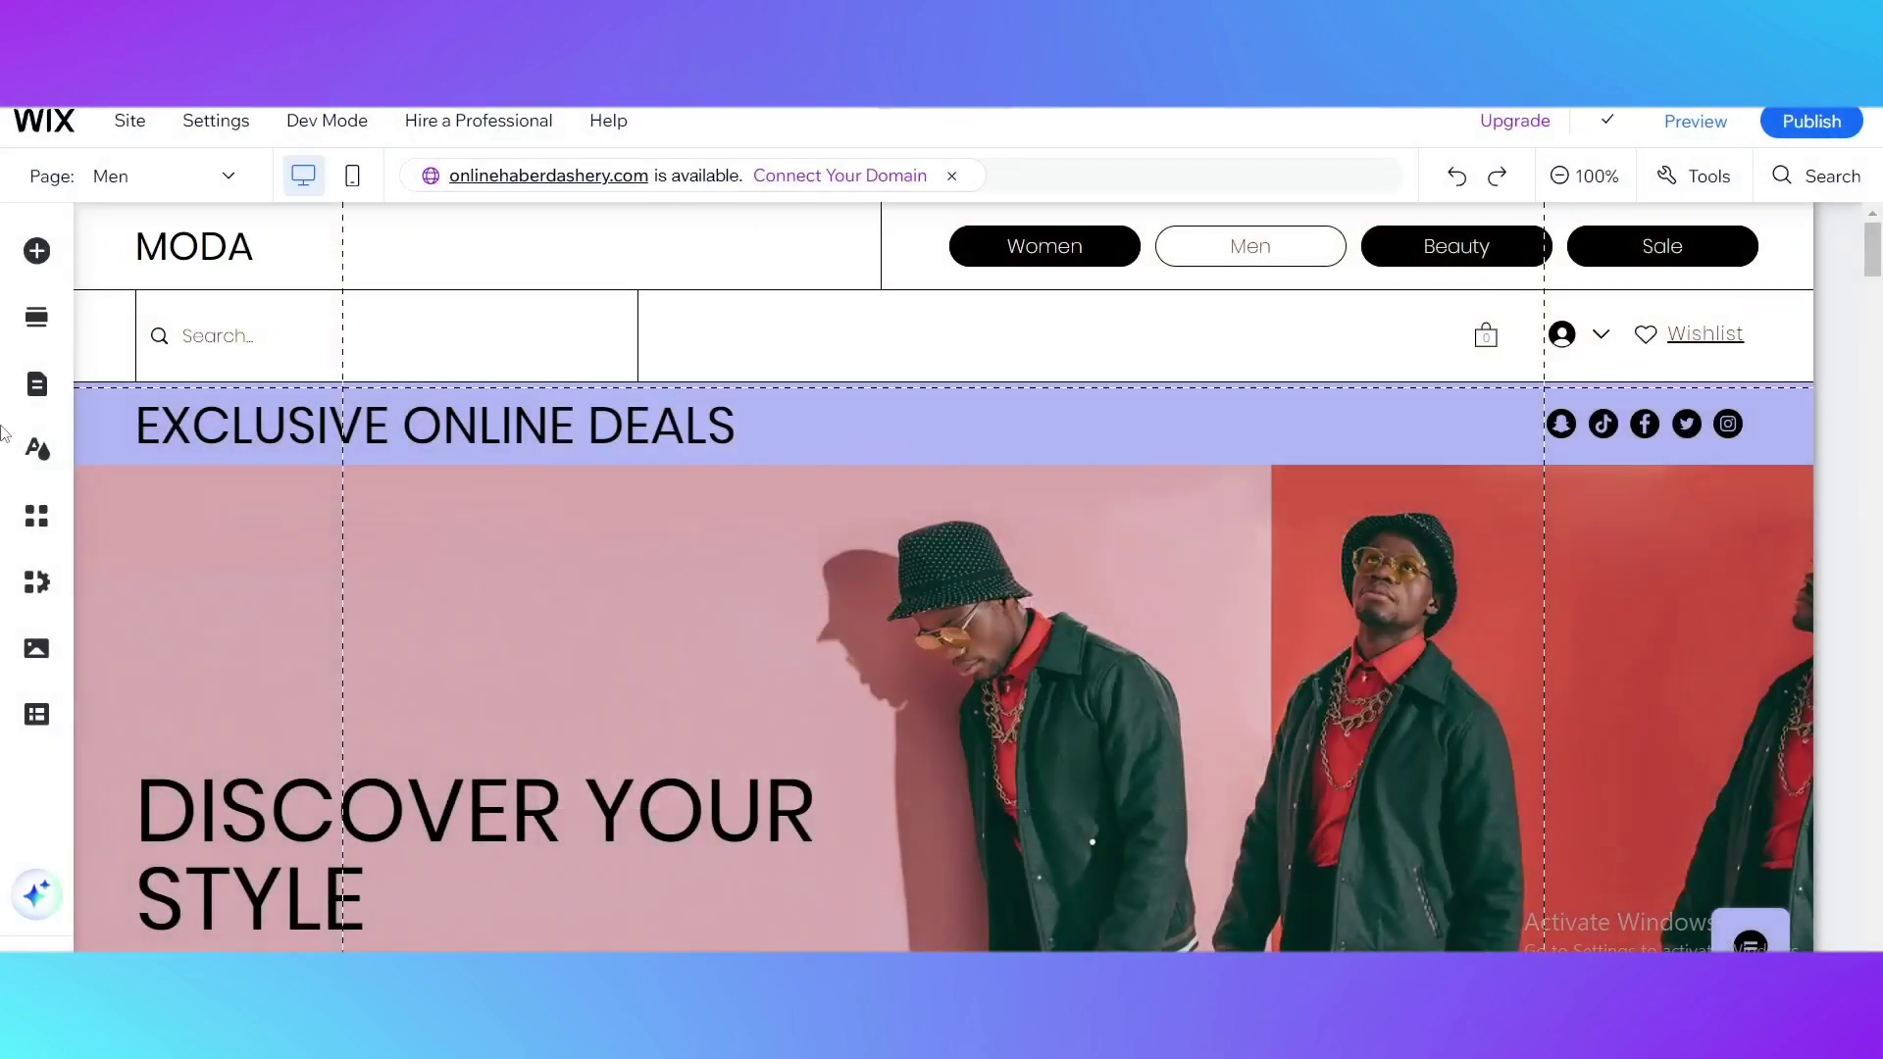
Step: Set the page transition in the site design to Horizontal and close the design settings
click(55, 465)
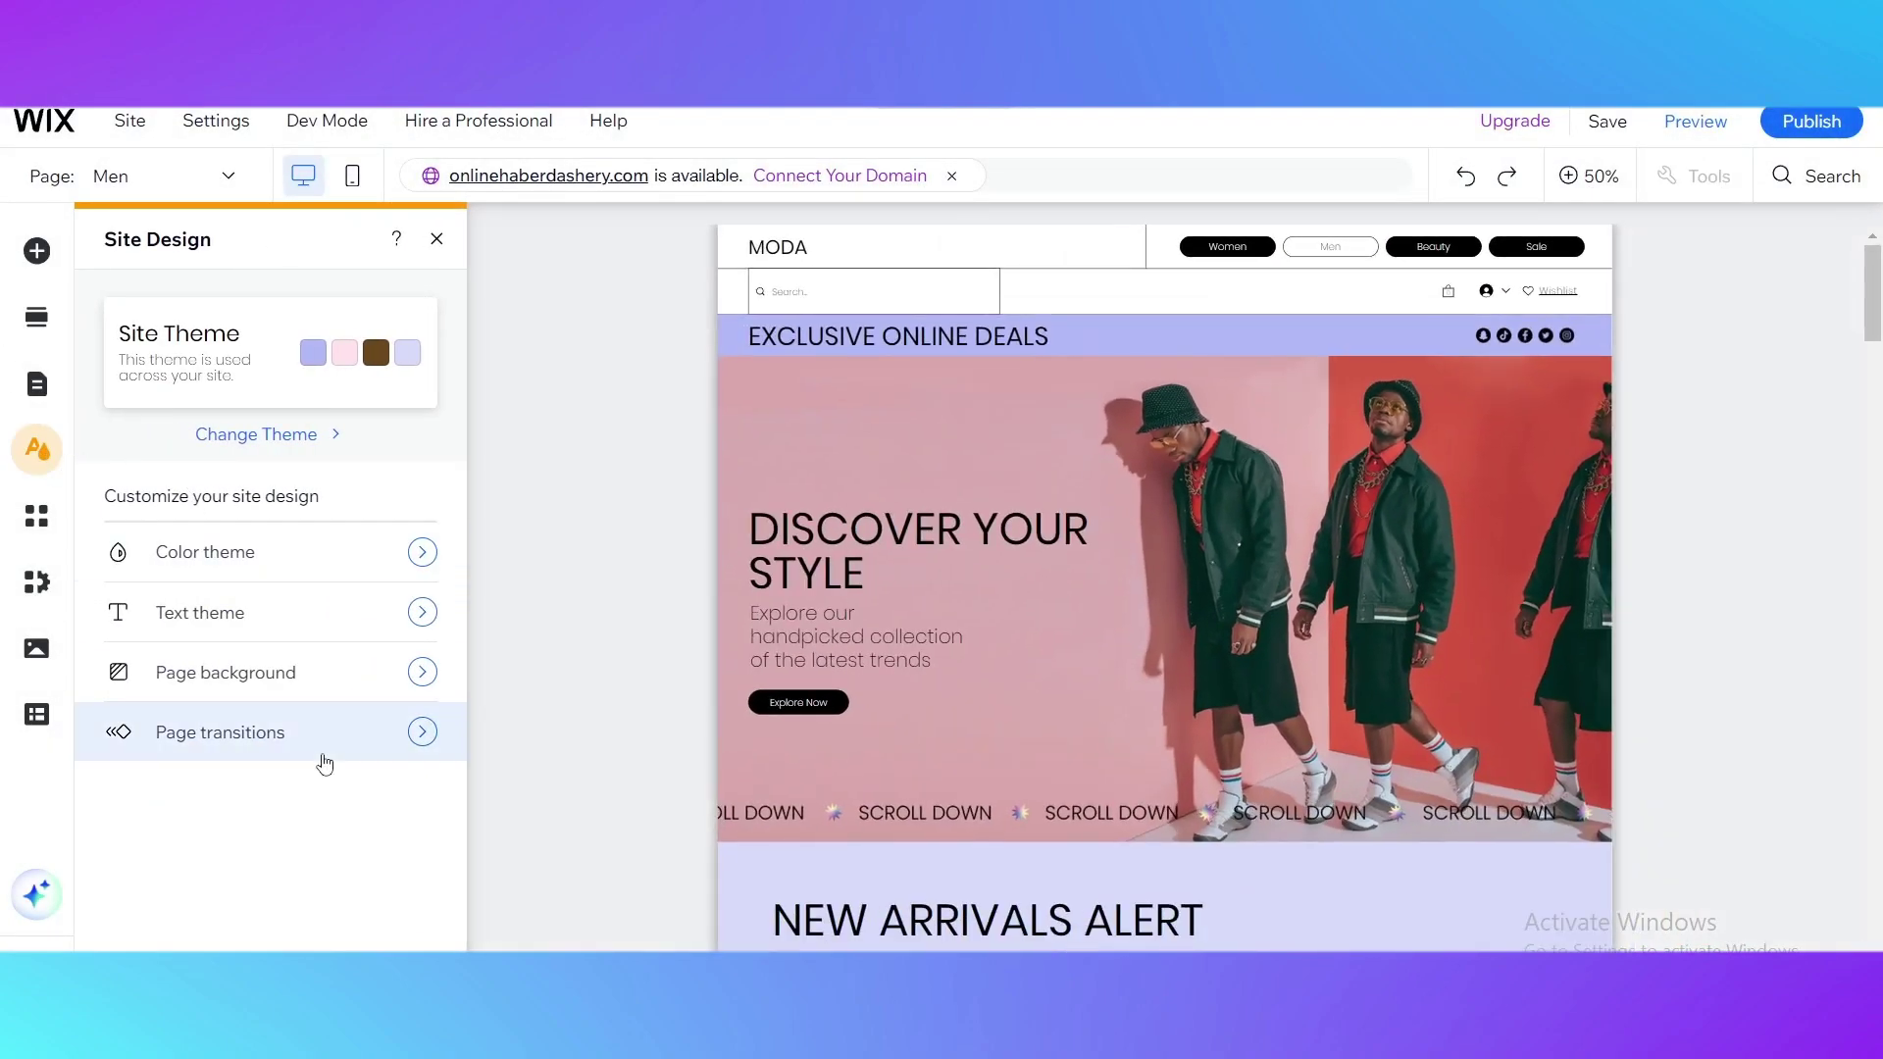
click(354, 744)
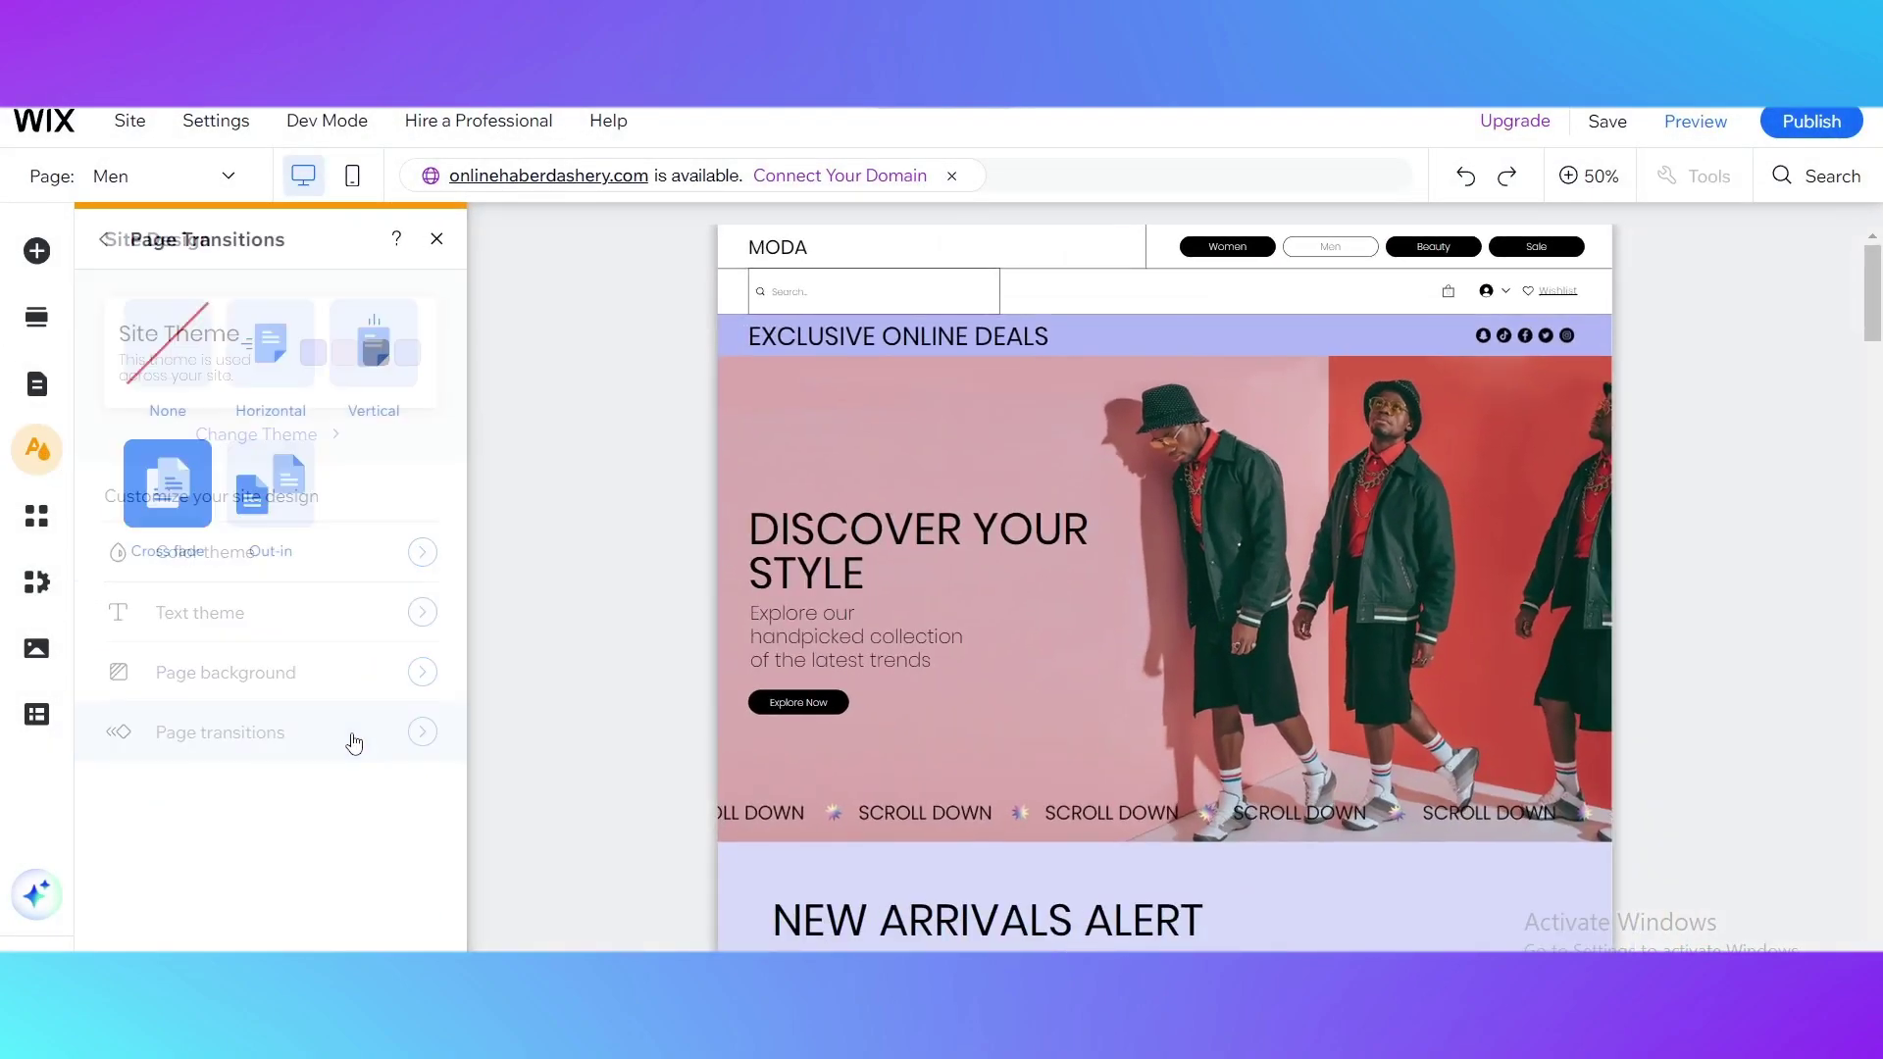
click(261, 367)
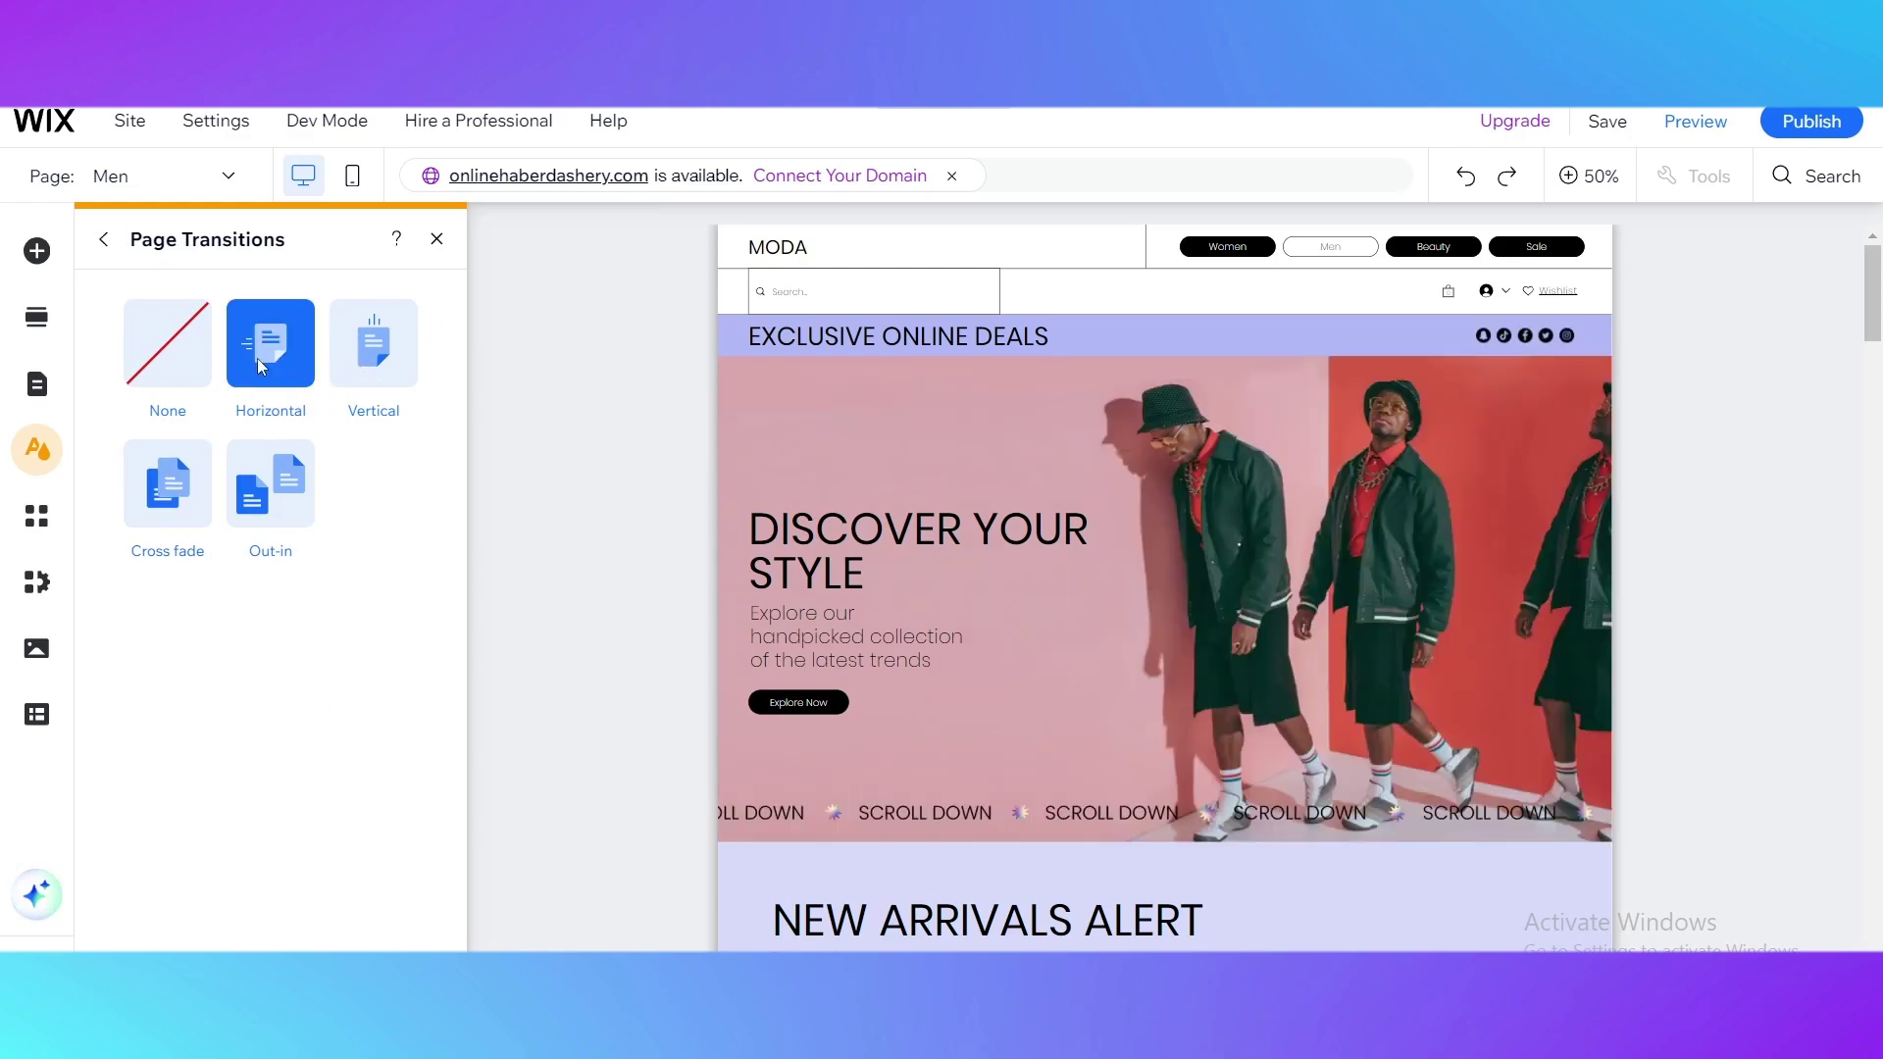
scroll(668, 497, down, 10)
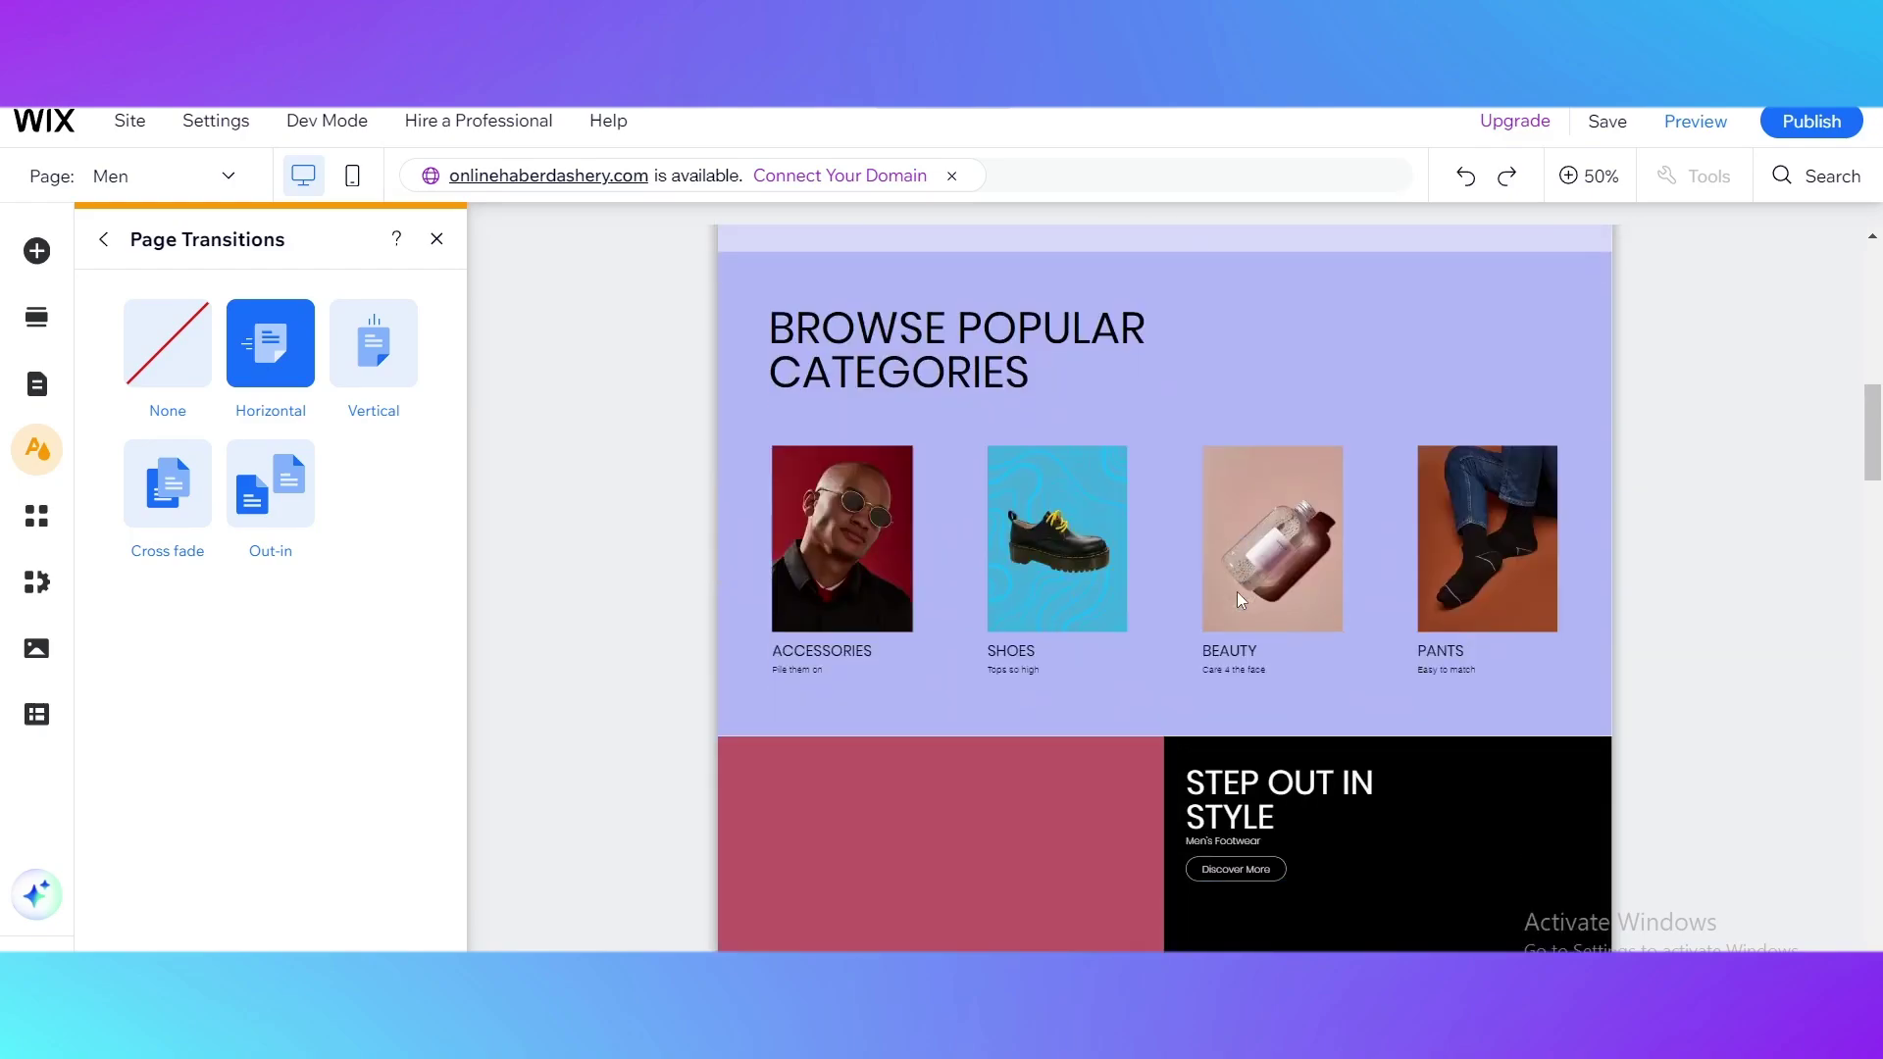
click(436, 238)
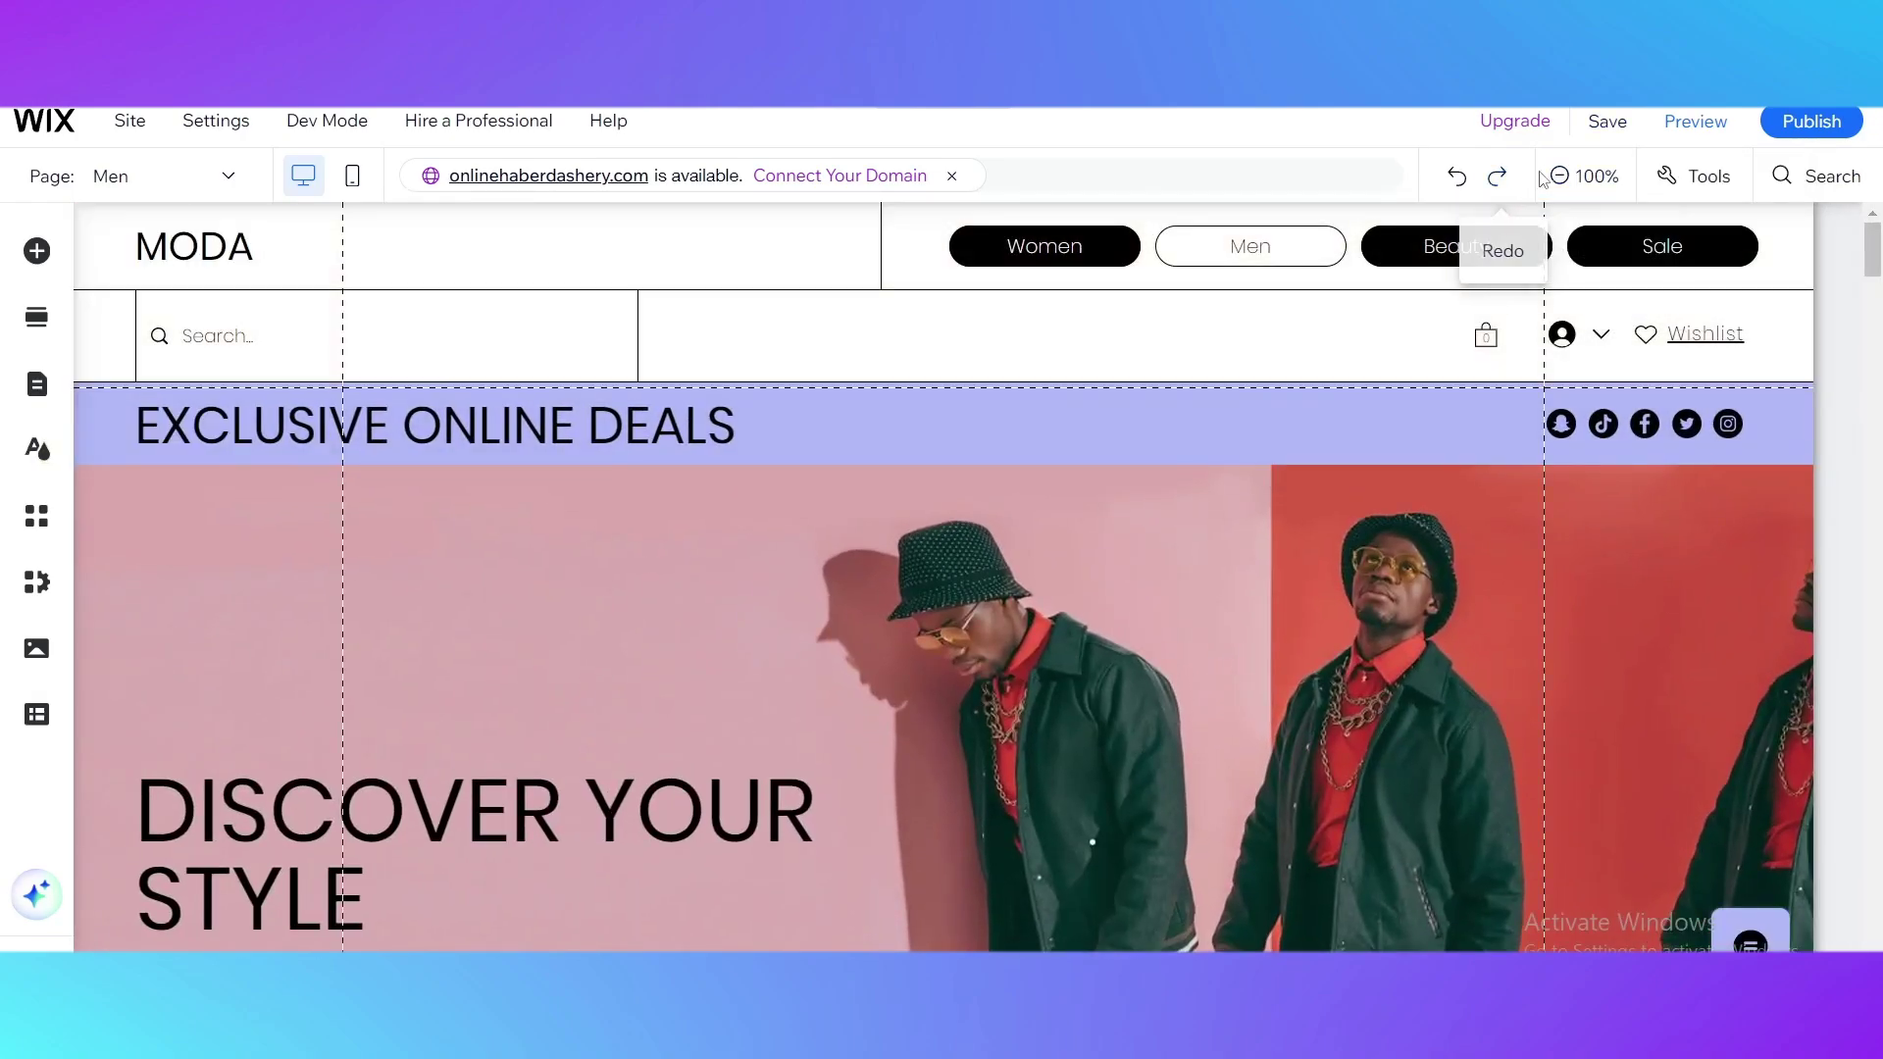
Step: Preview the site again and look through the Men page's sections down to the Trending Now area
click(1589, 175)
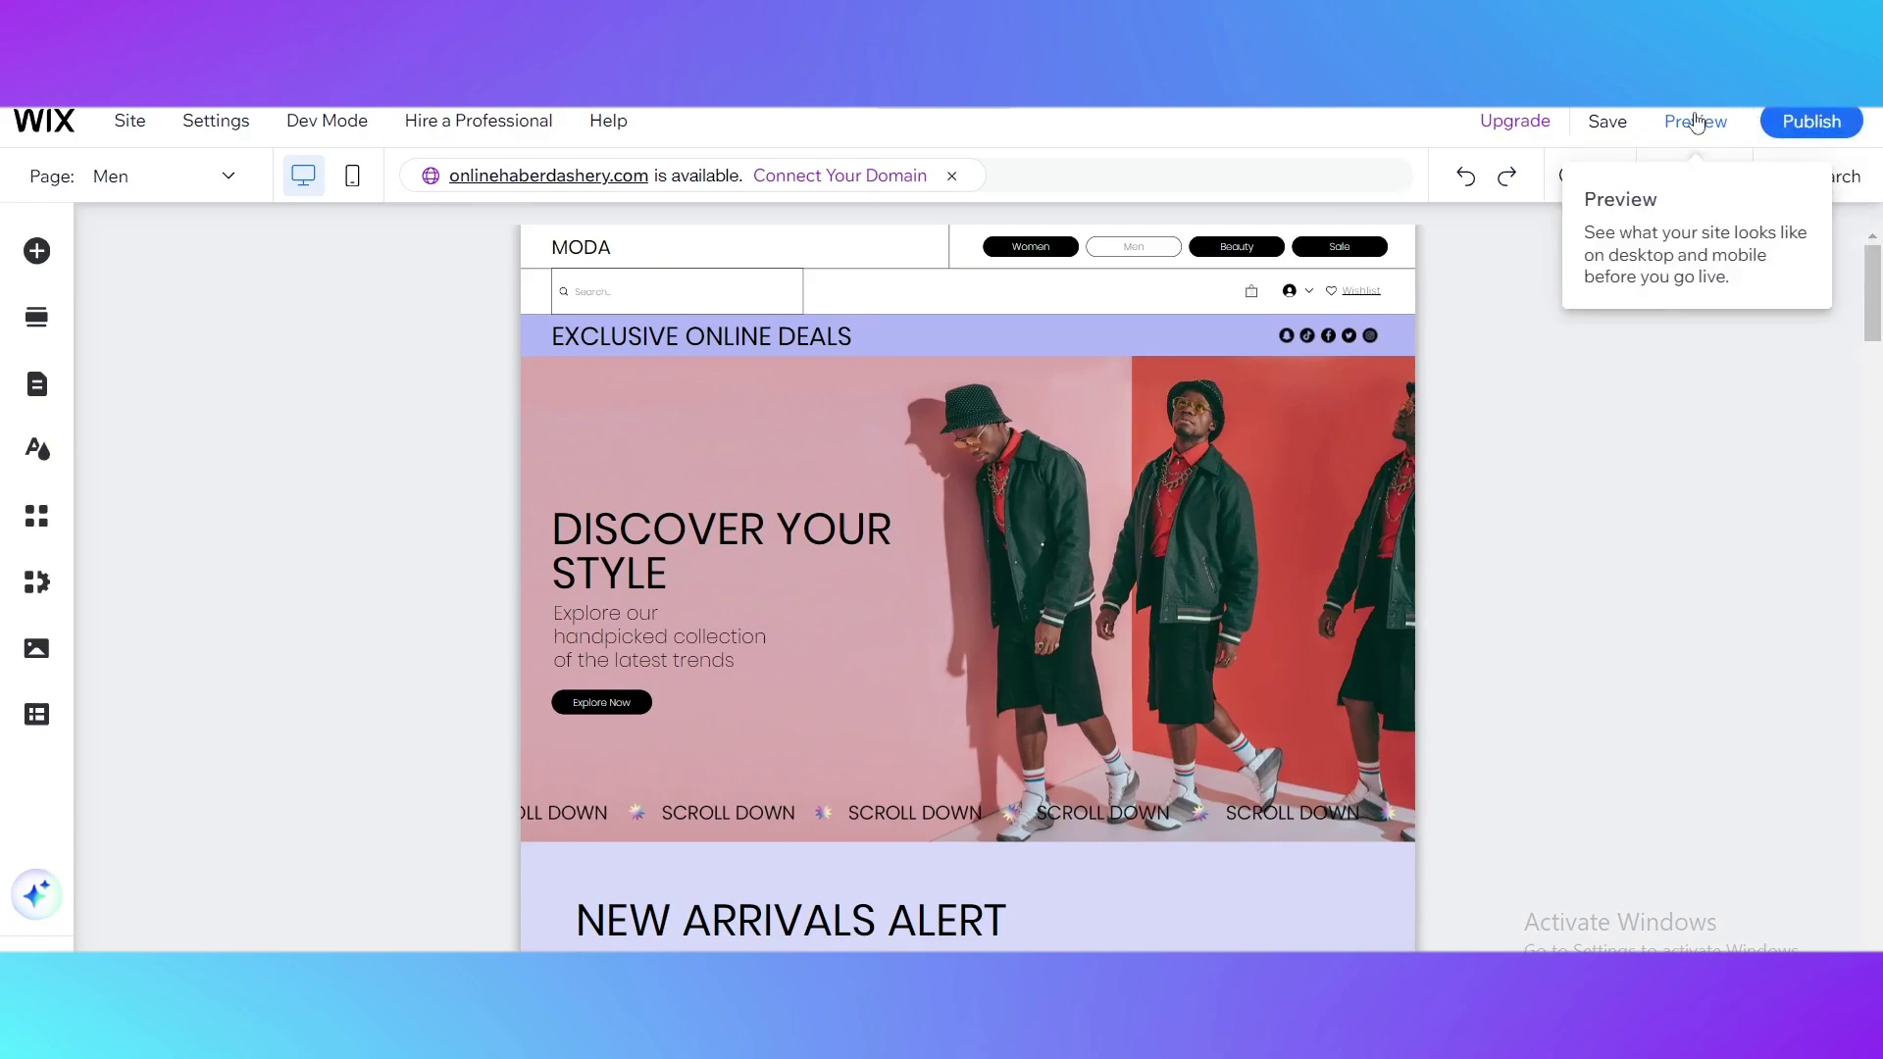
click(1589, 175)
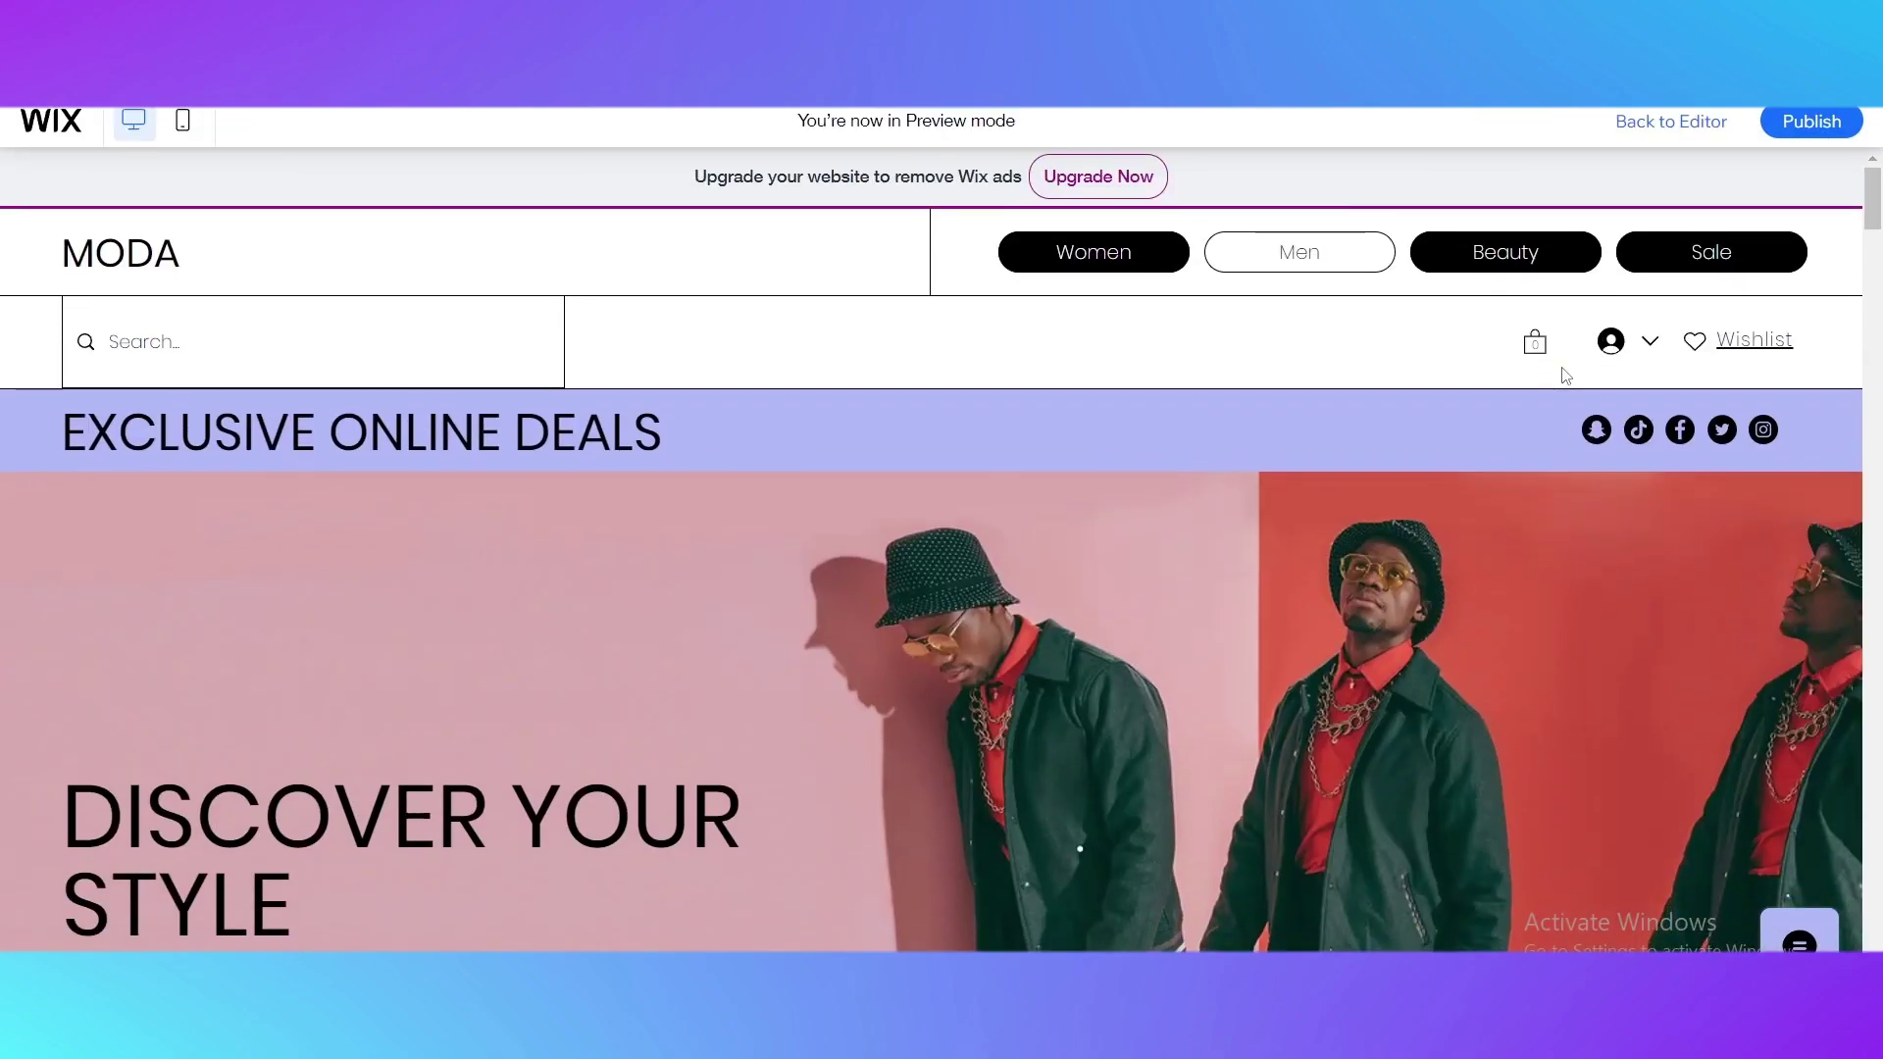
scroll(1563, 371, down, 10)
scroll(1561, 369, down, 15)
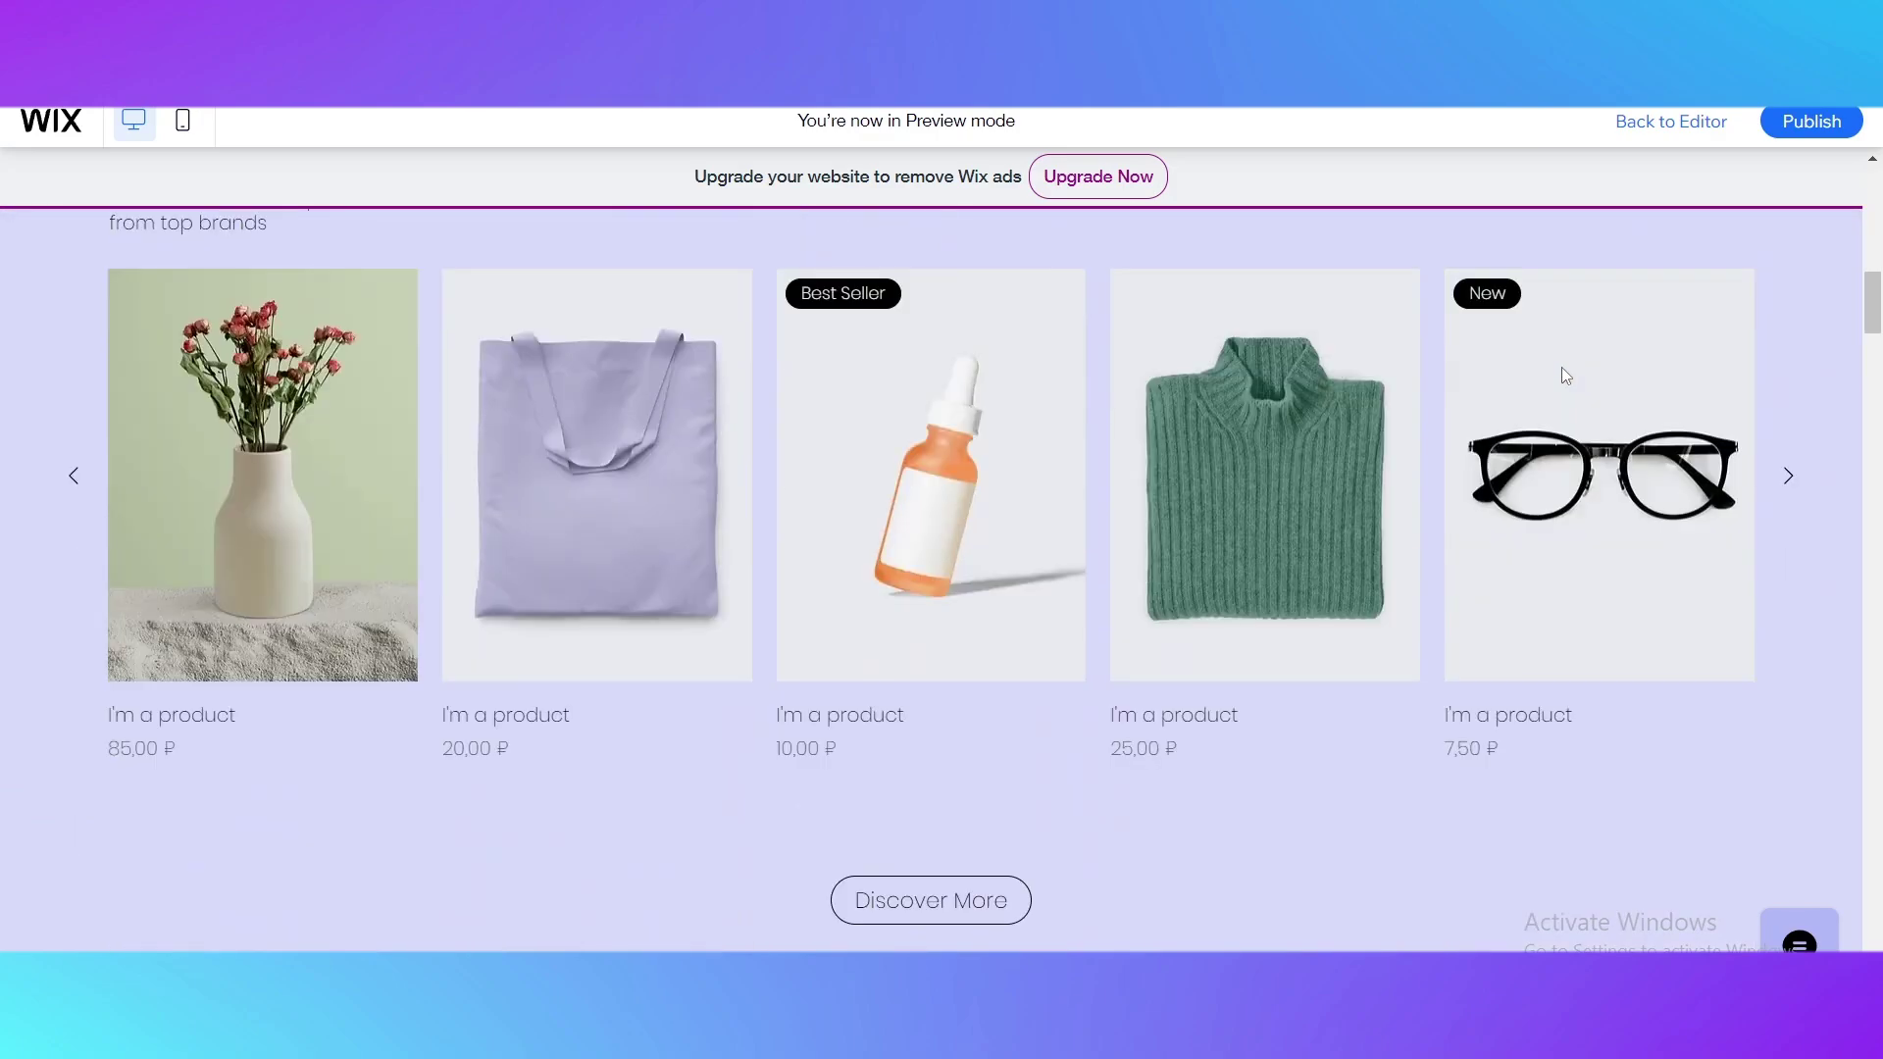
scroll(1562, 367, down, 10)
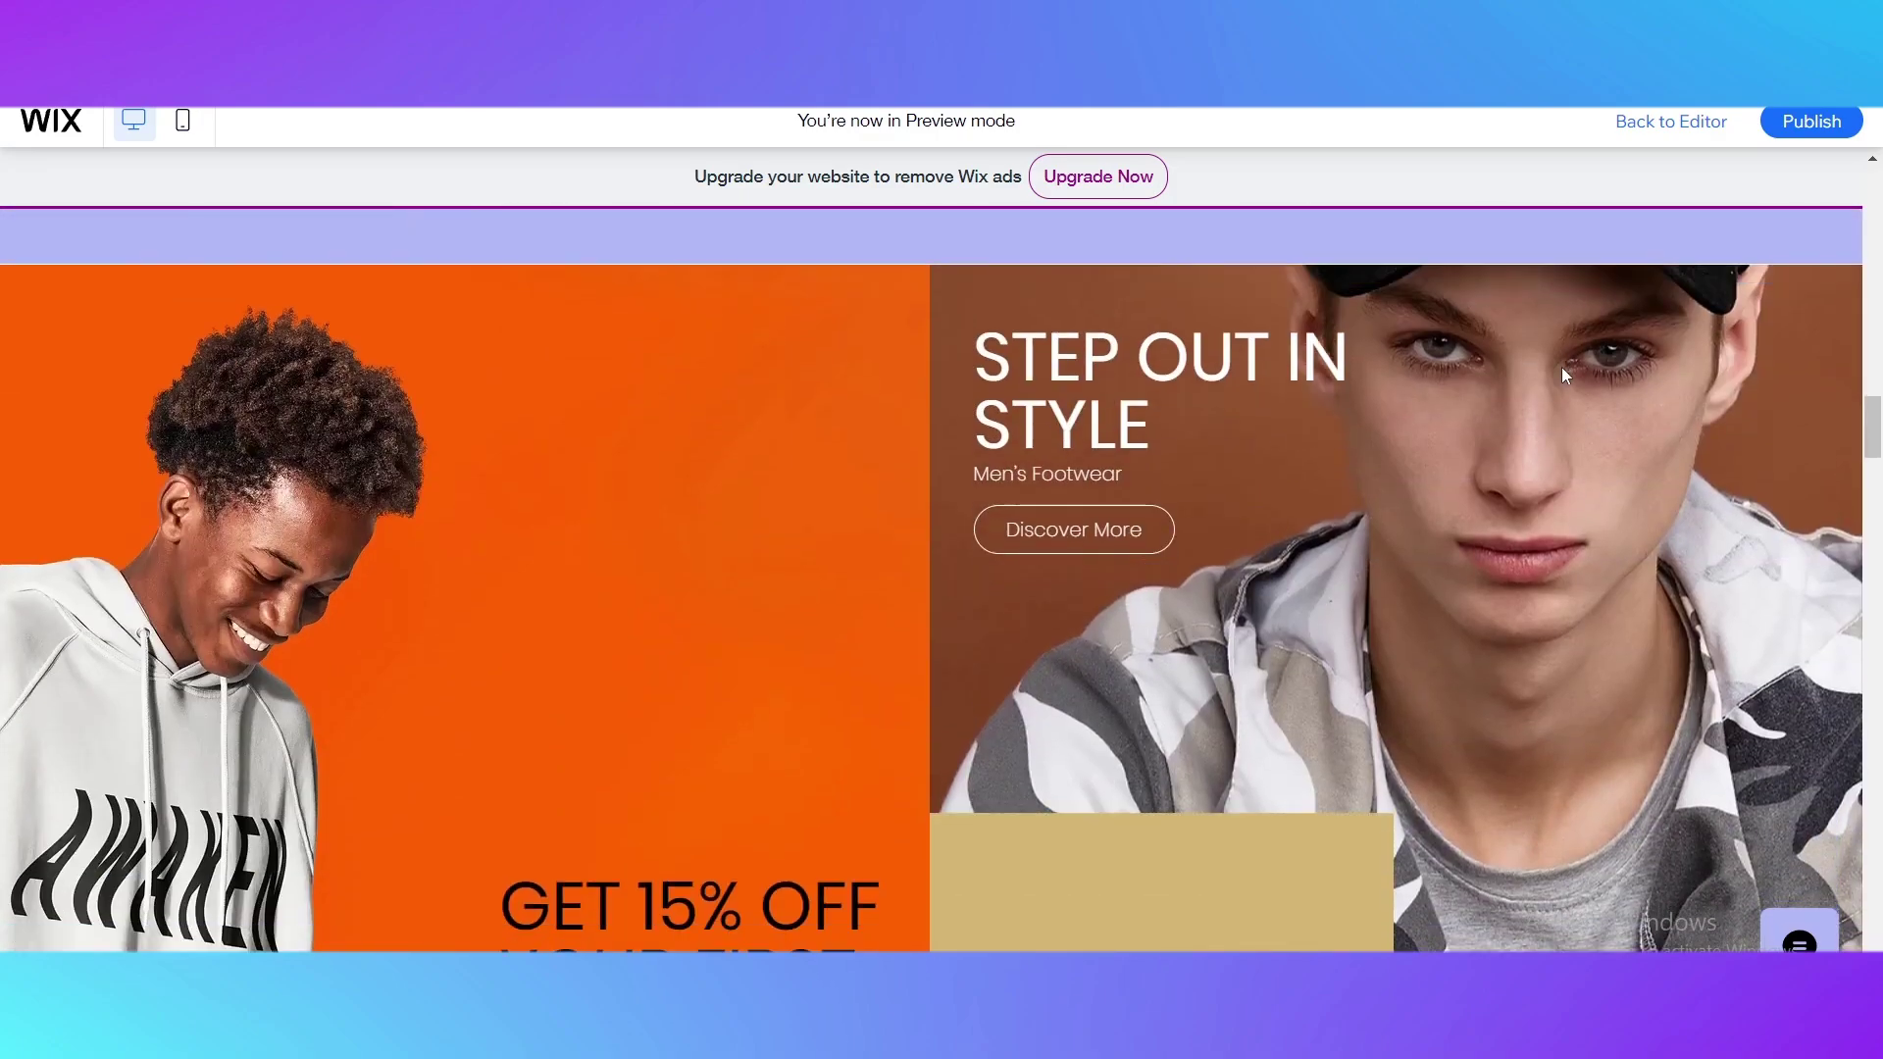
scroll(1562, 368, down, 8)
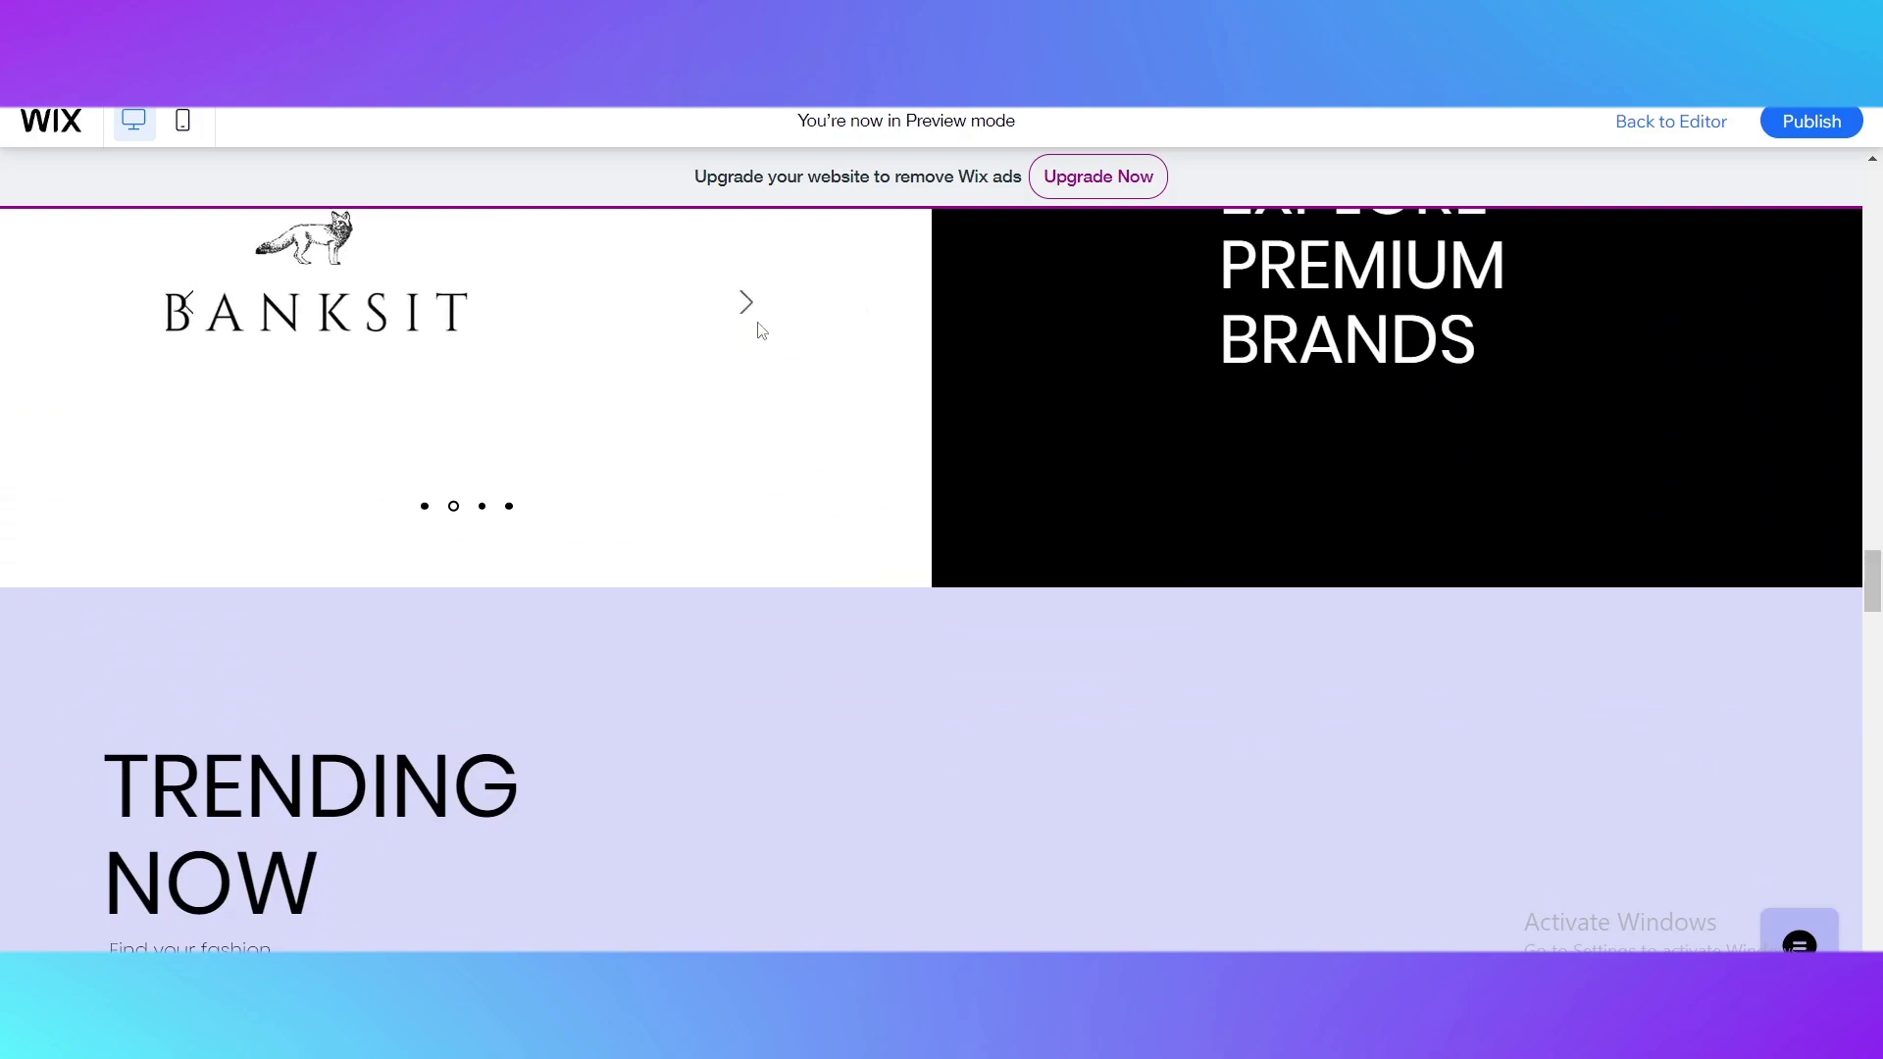
scroll(681, 674, up, 20)
scroll(747, 671, up, 10)
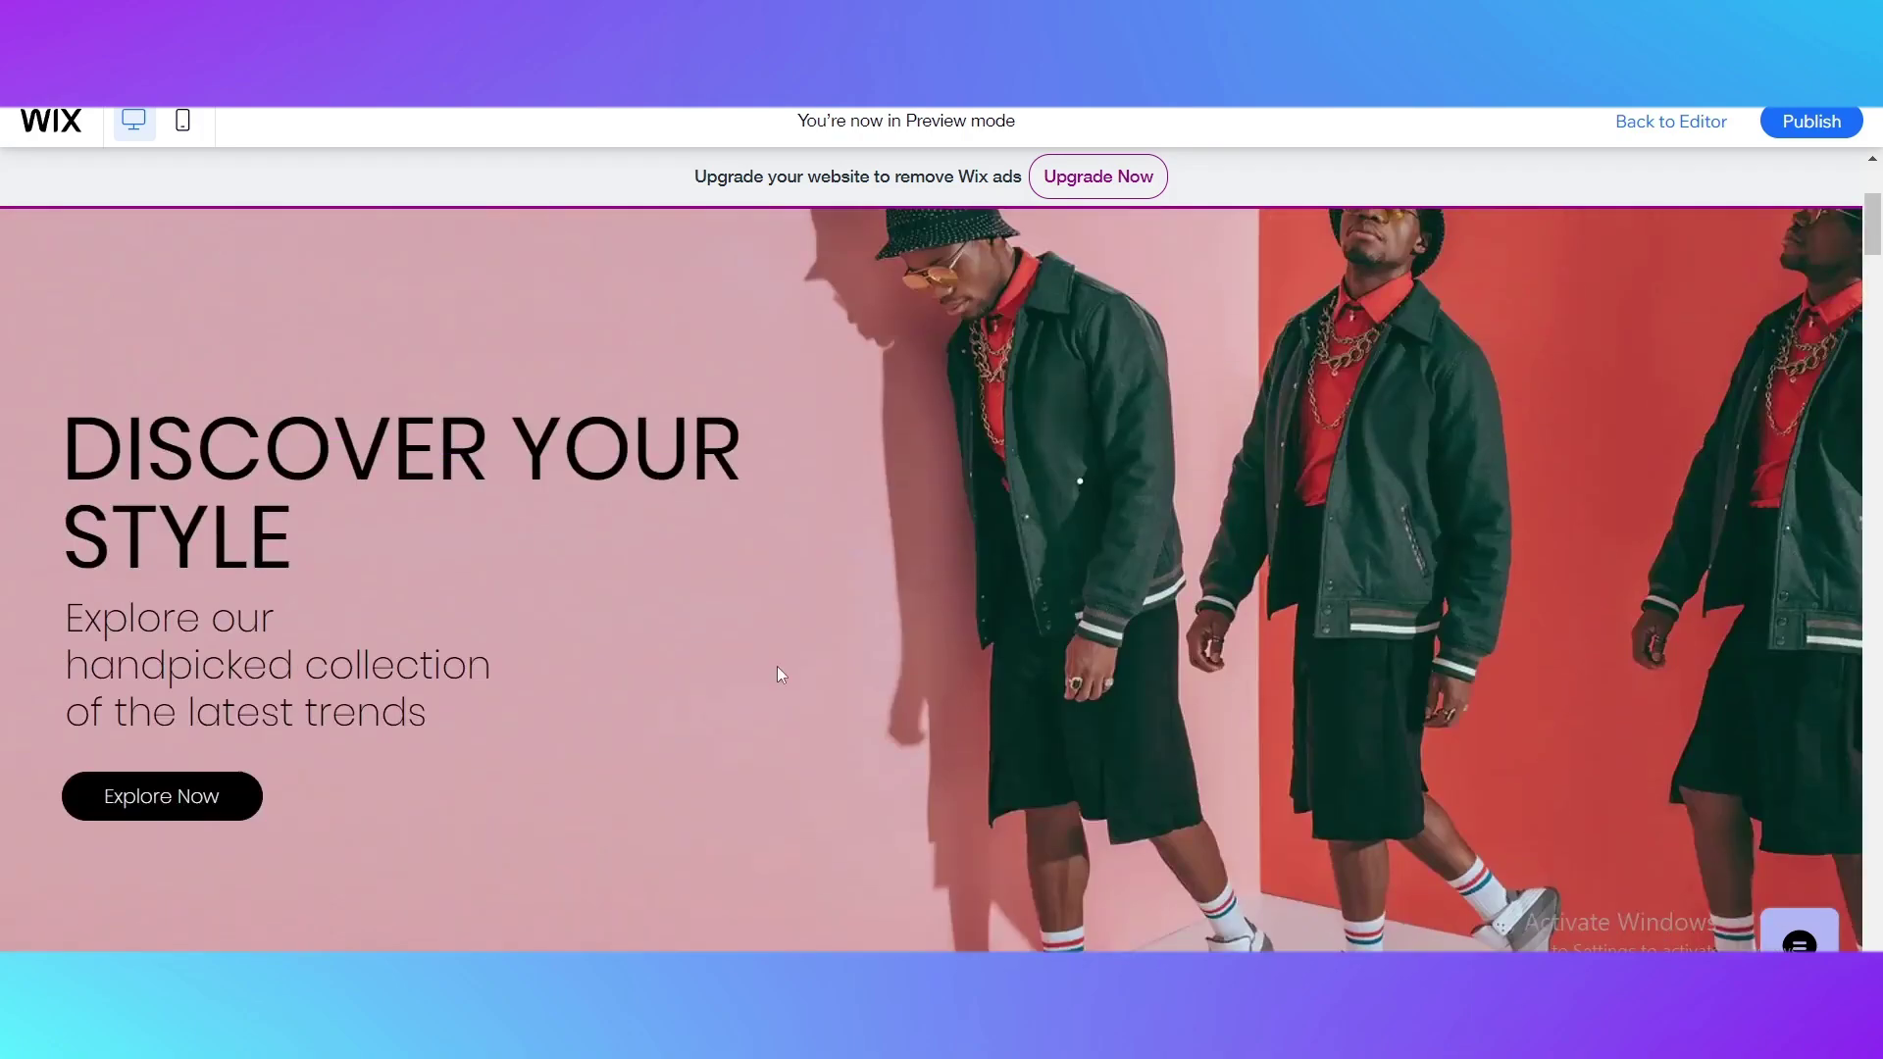
Step: Switch to the Women page in the preview and examine its welcome banner and new arrivals section
mouse_move(1128, 257)
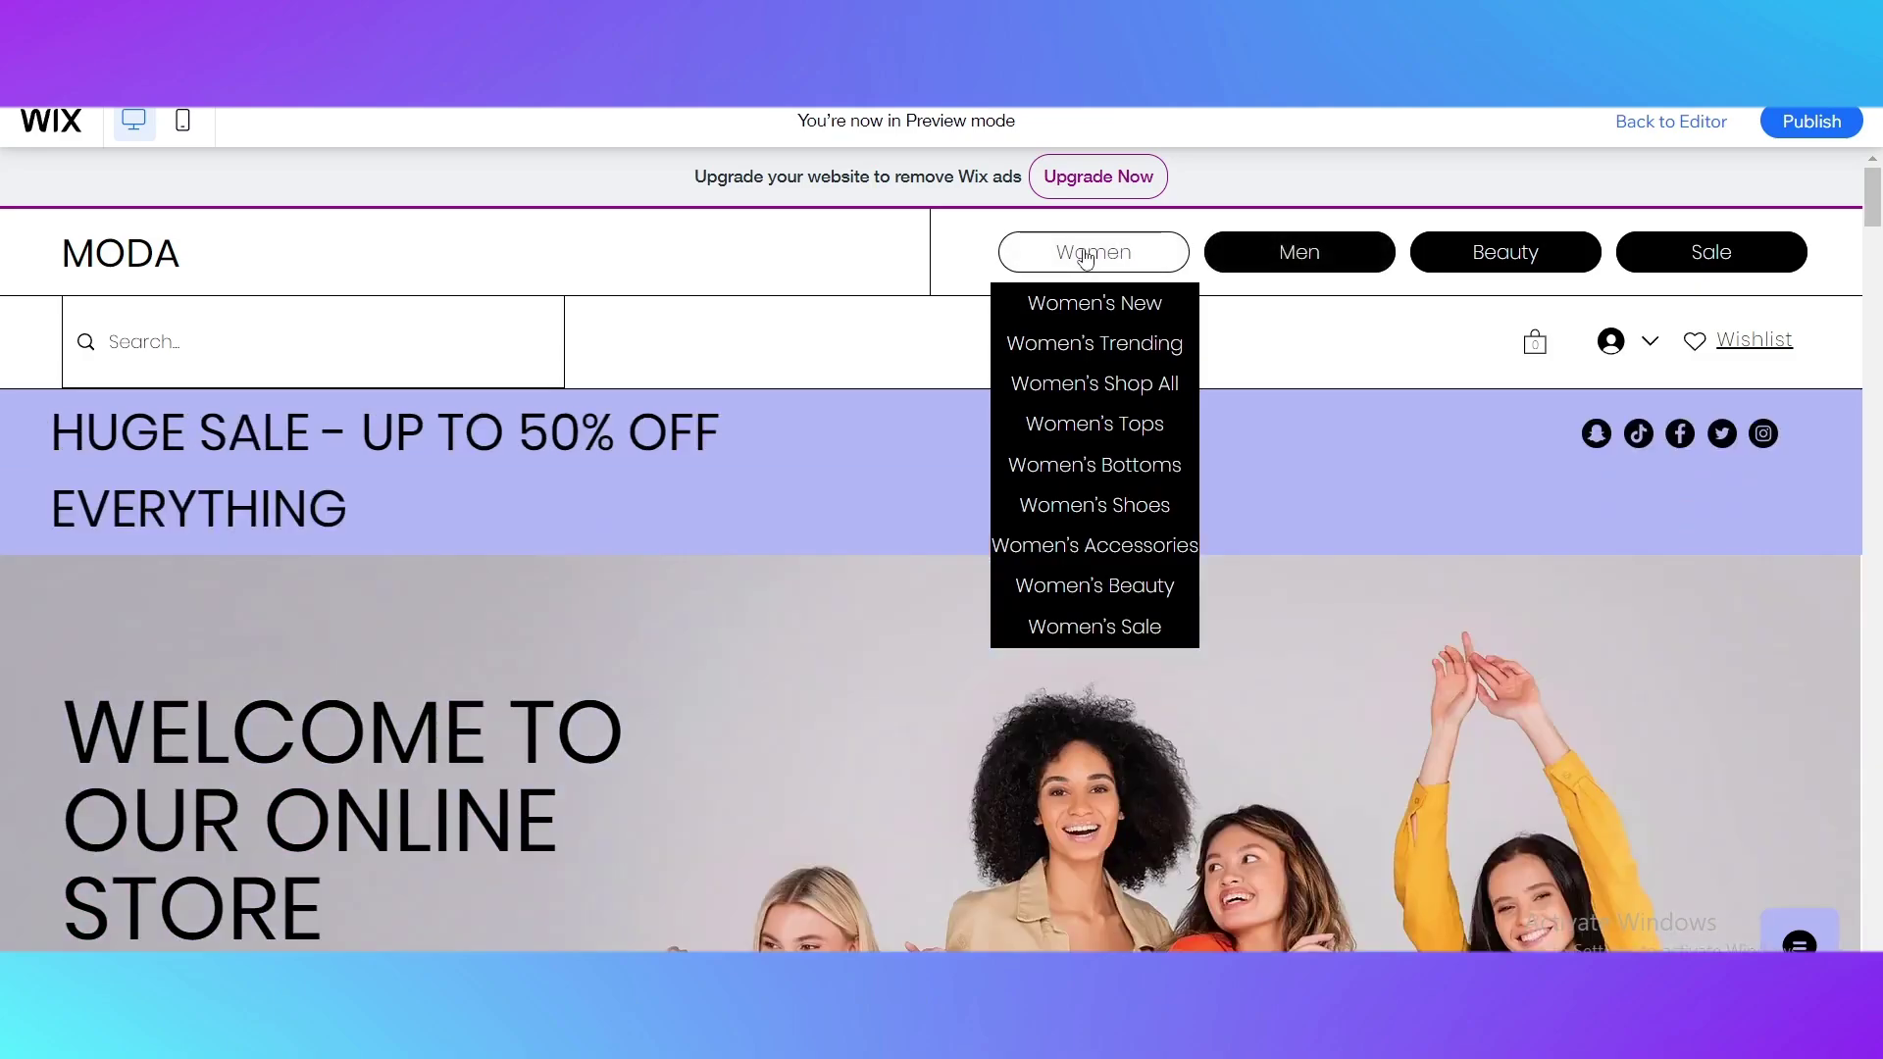
scroll(582, 529, down, 10)
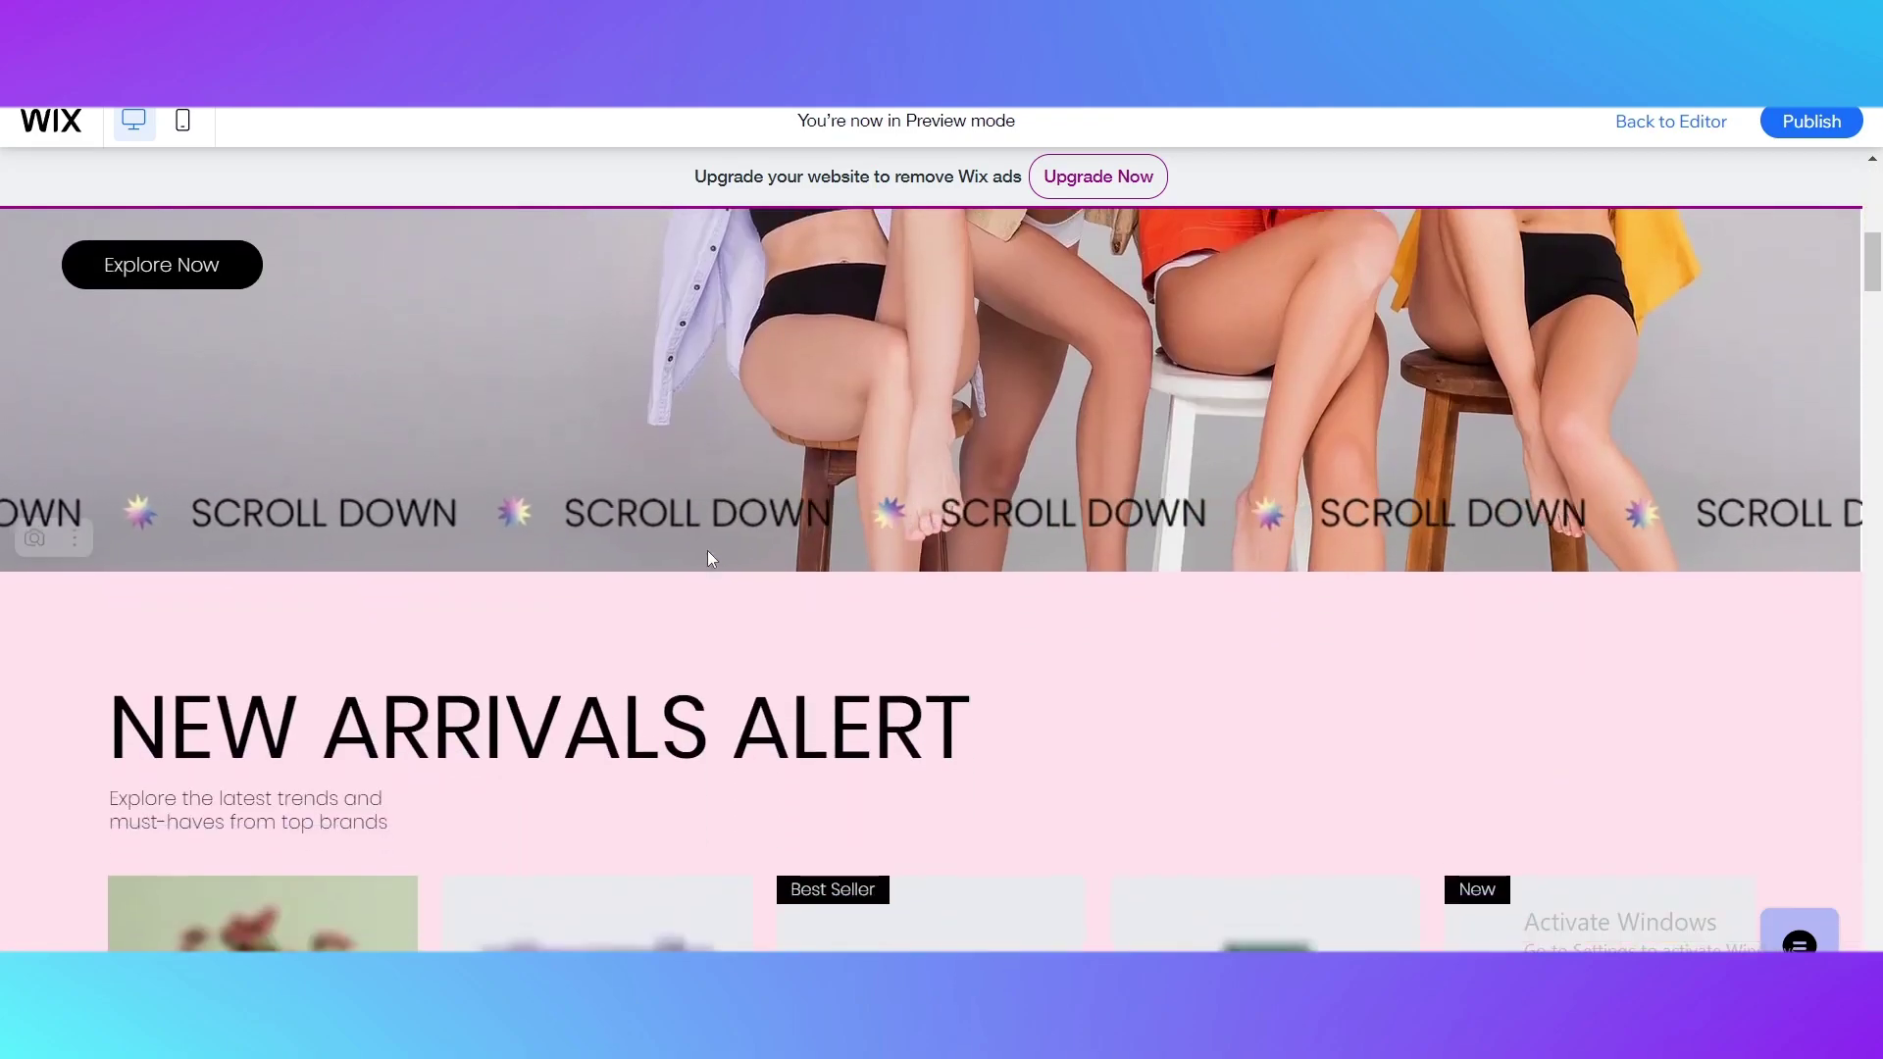
scroll(708, 551, up, 10)
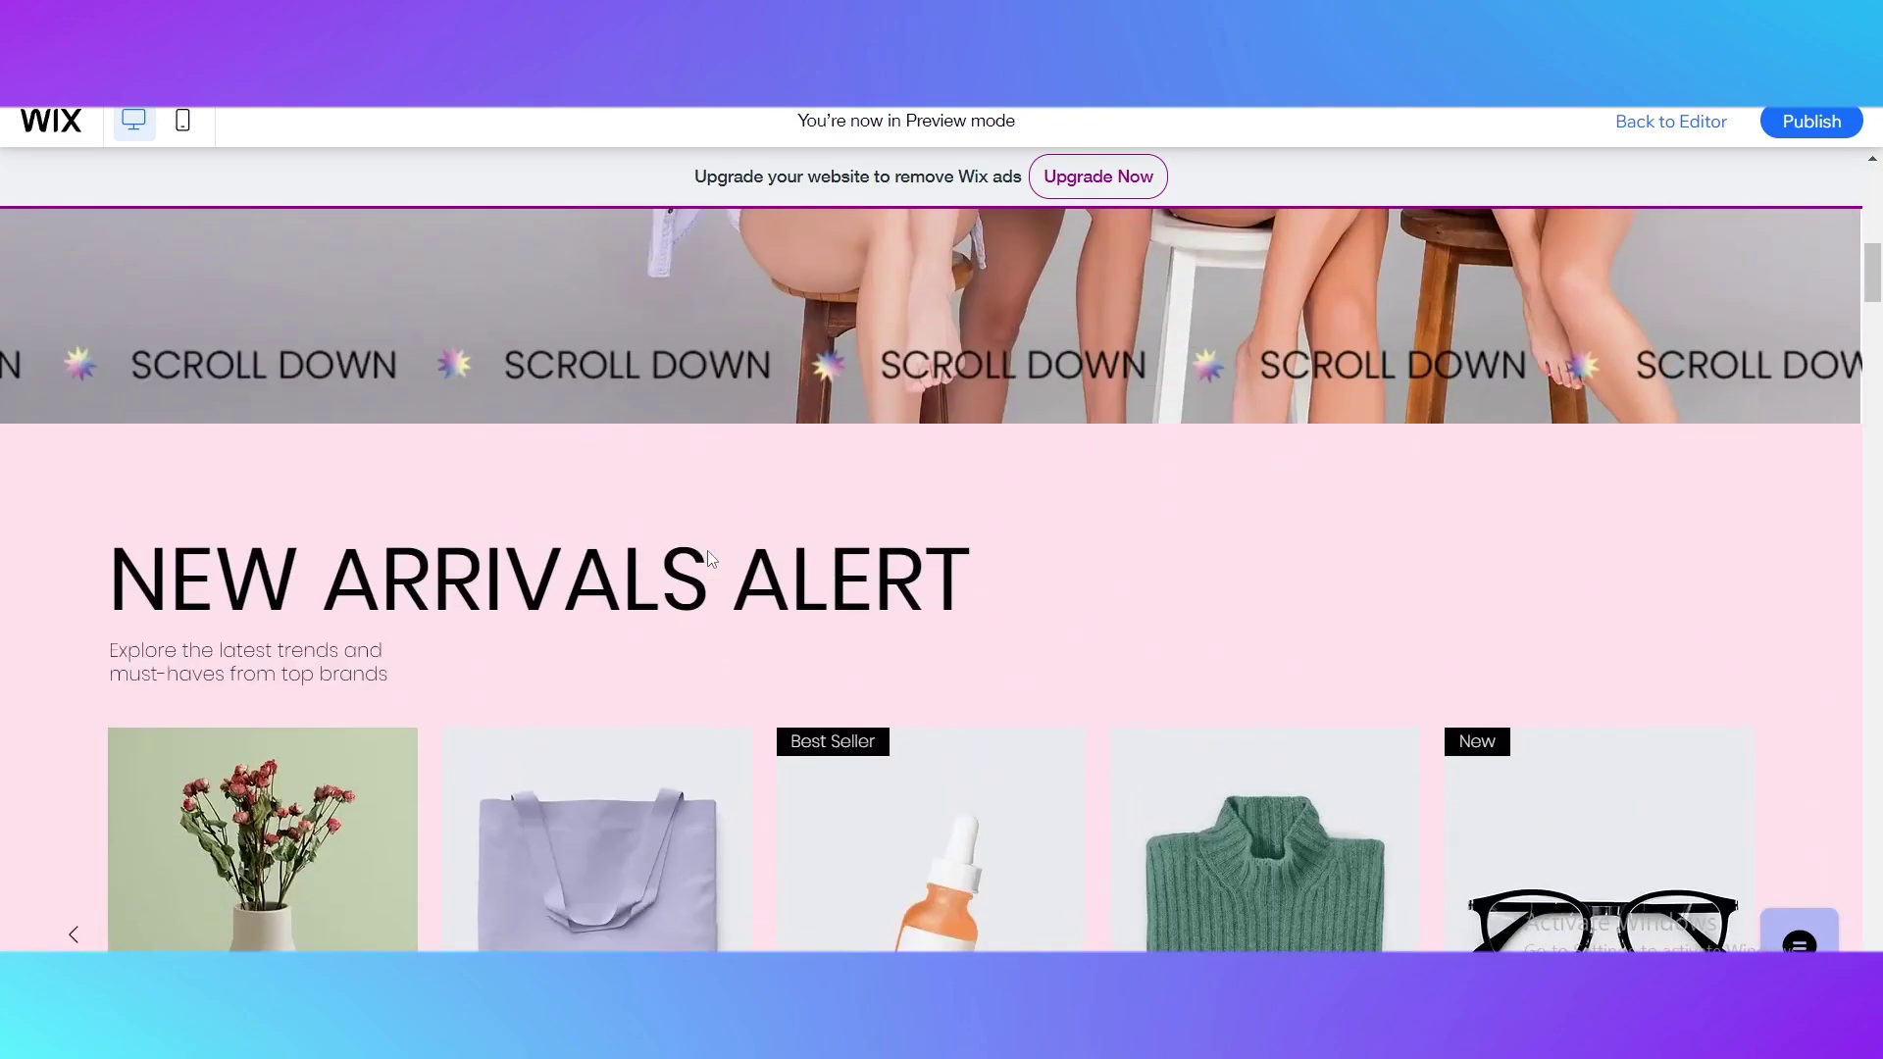
scroll(1275, 736, down, 5)
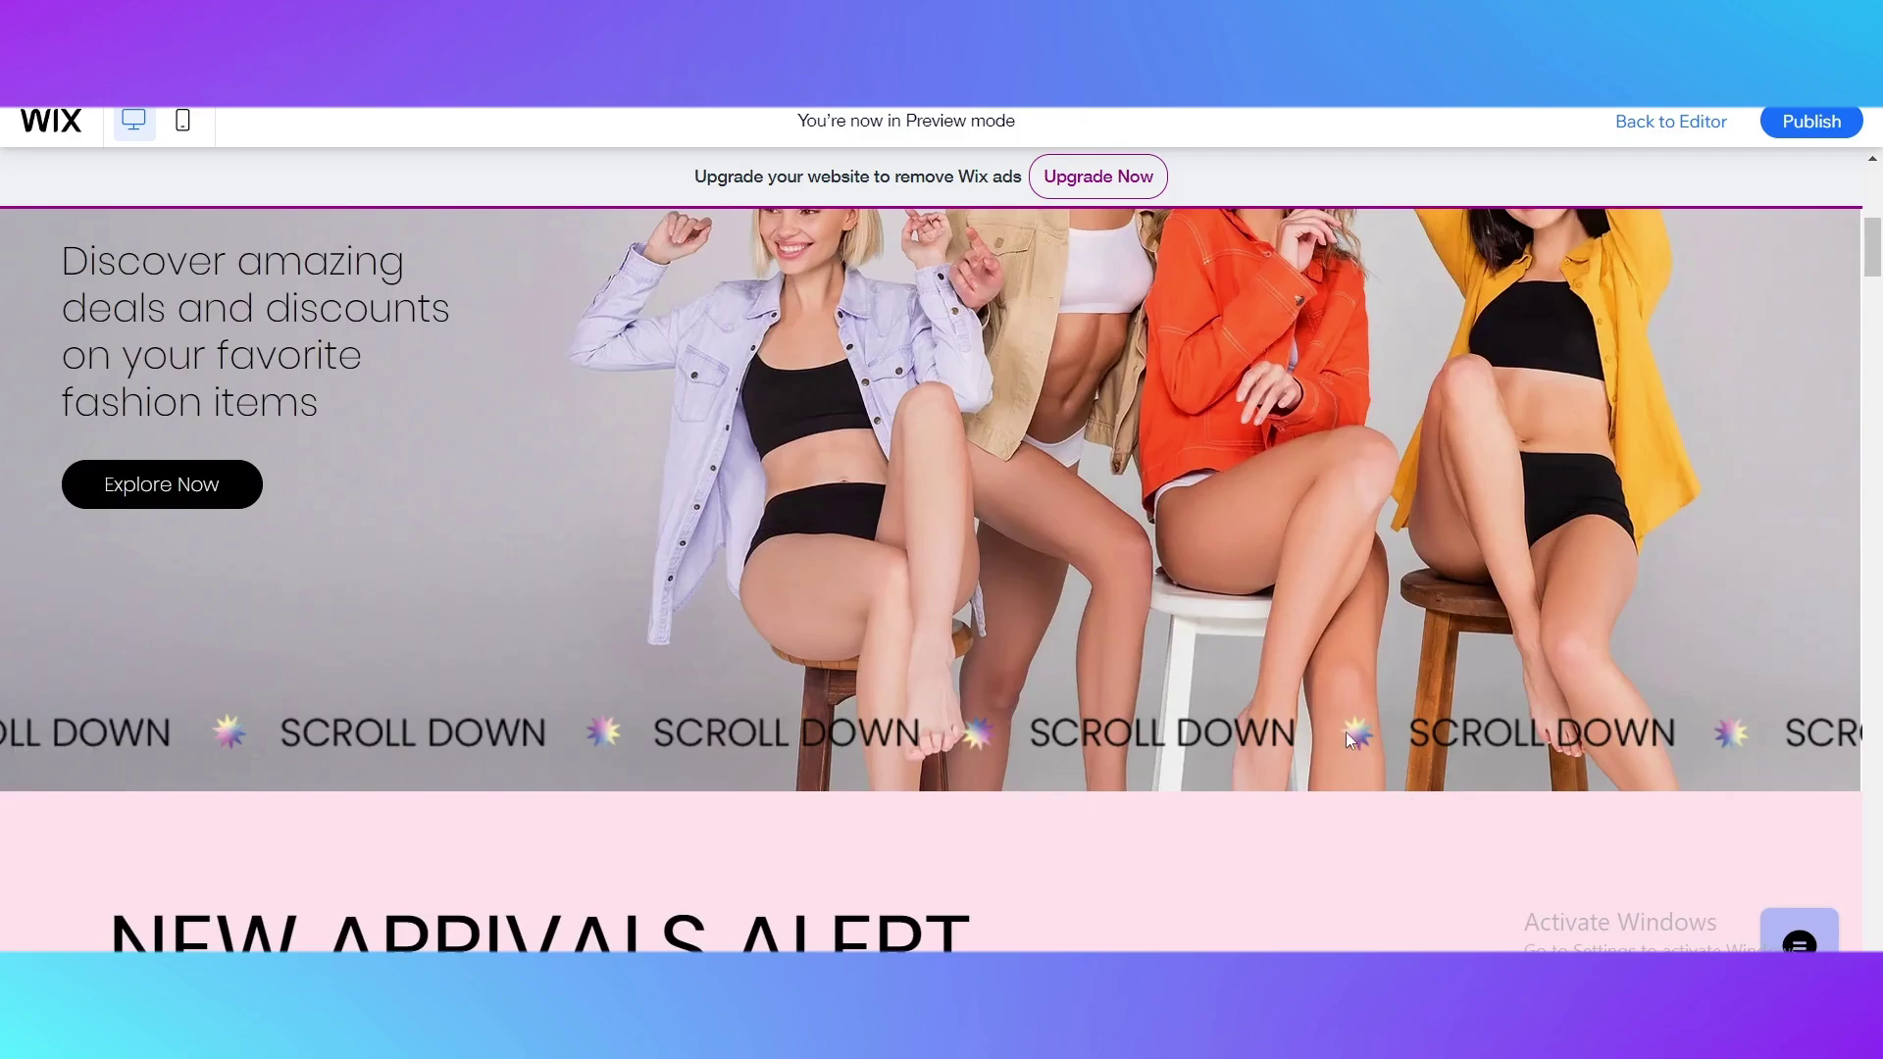
Step: Look through the Women page preview from the welcome banner down past the new arrivals section
scroll(1848, 280, down, 10)
scroll(1635, 415, up, 4)
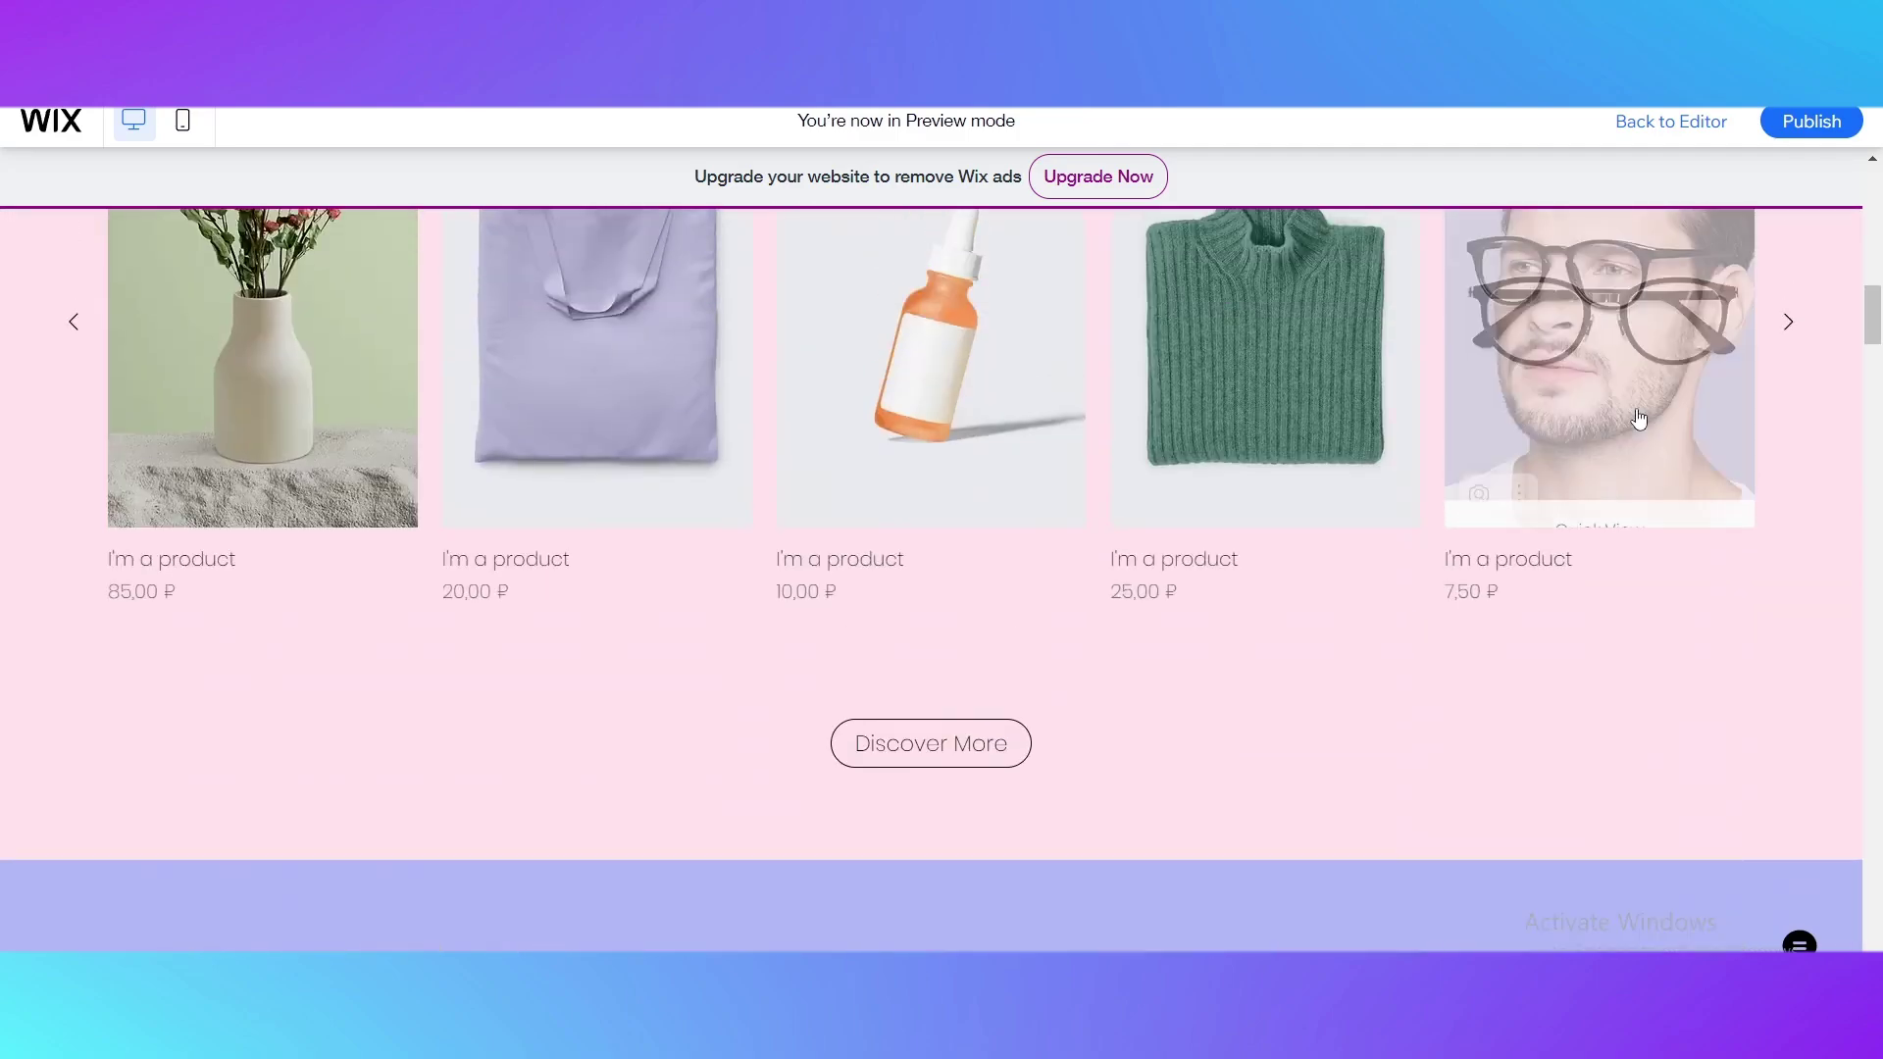
scroll(1639, 420, down, 4)
scroll(1639, 420, down, 12)
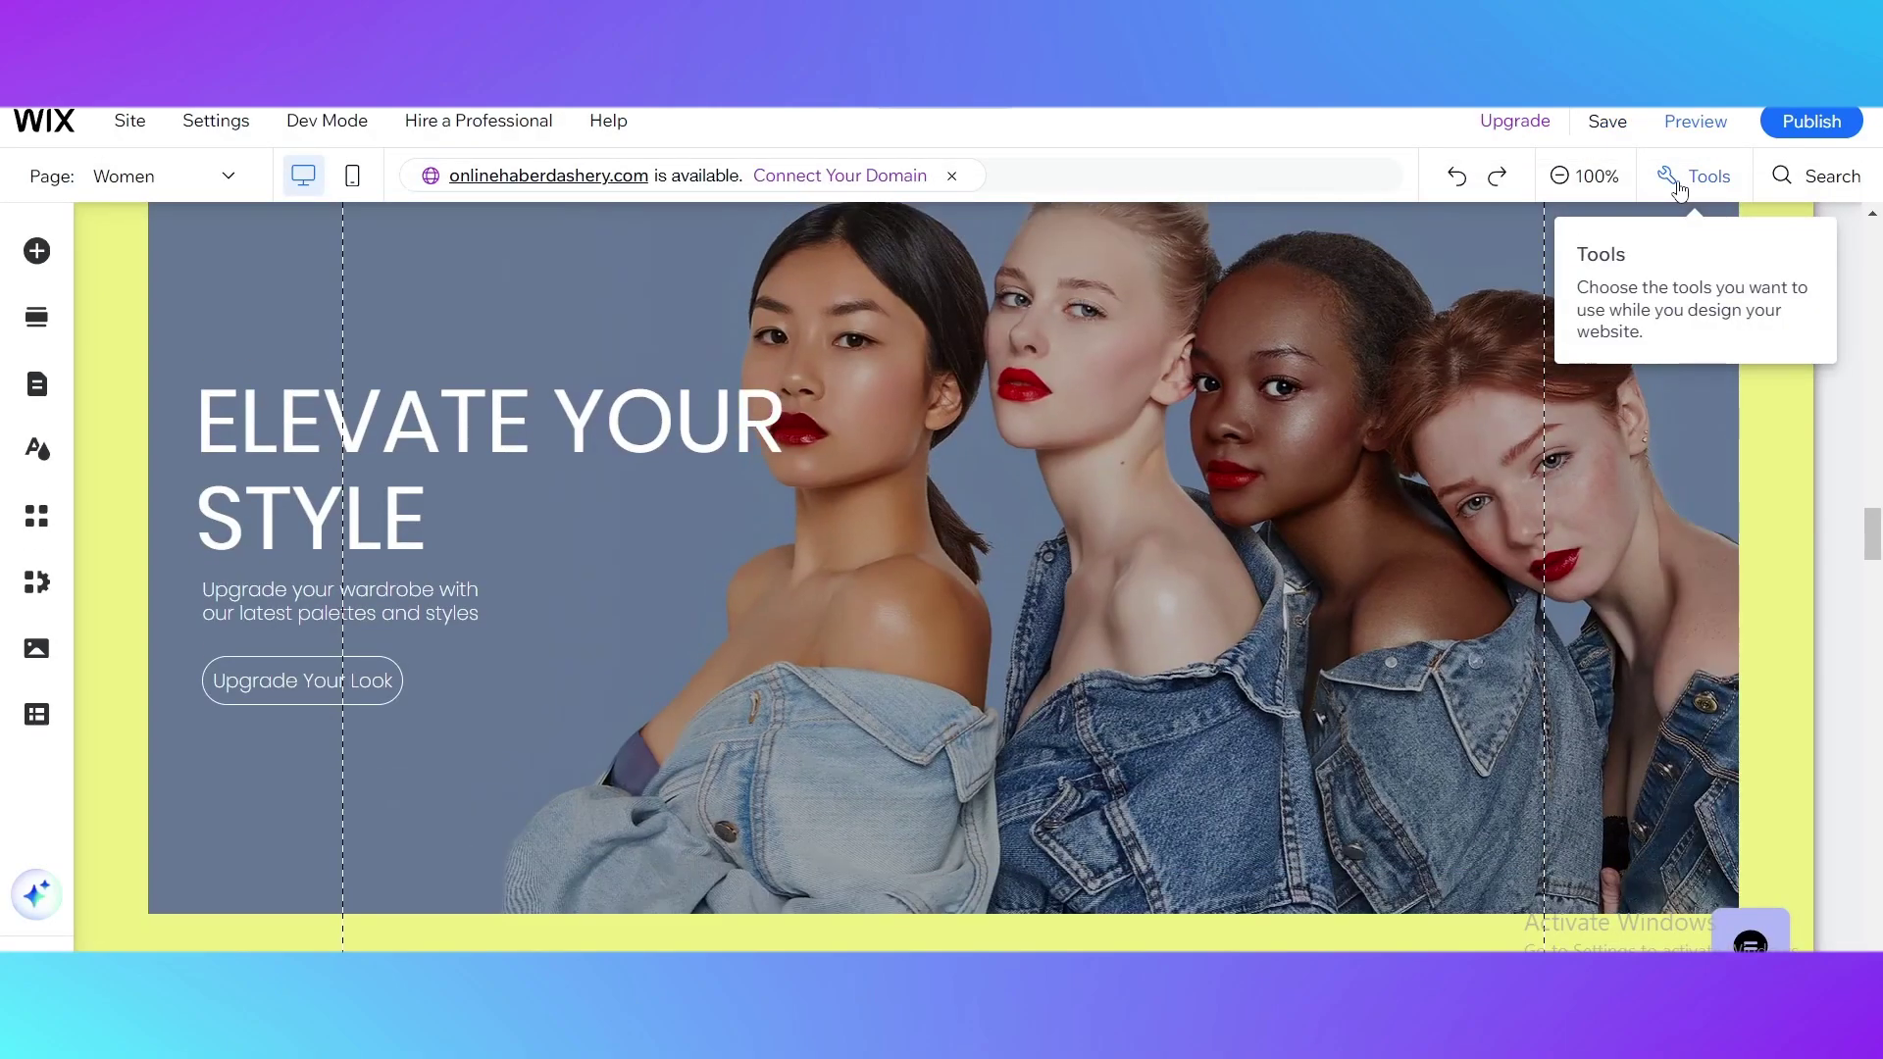
Step: Zoom the Women page out to 50% in the editor and set the site's page transition to Vertical after trying Cross fade
scroll(1550, 389, up, 20)
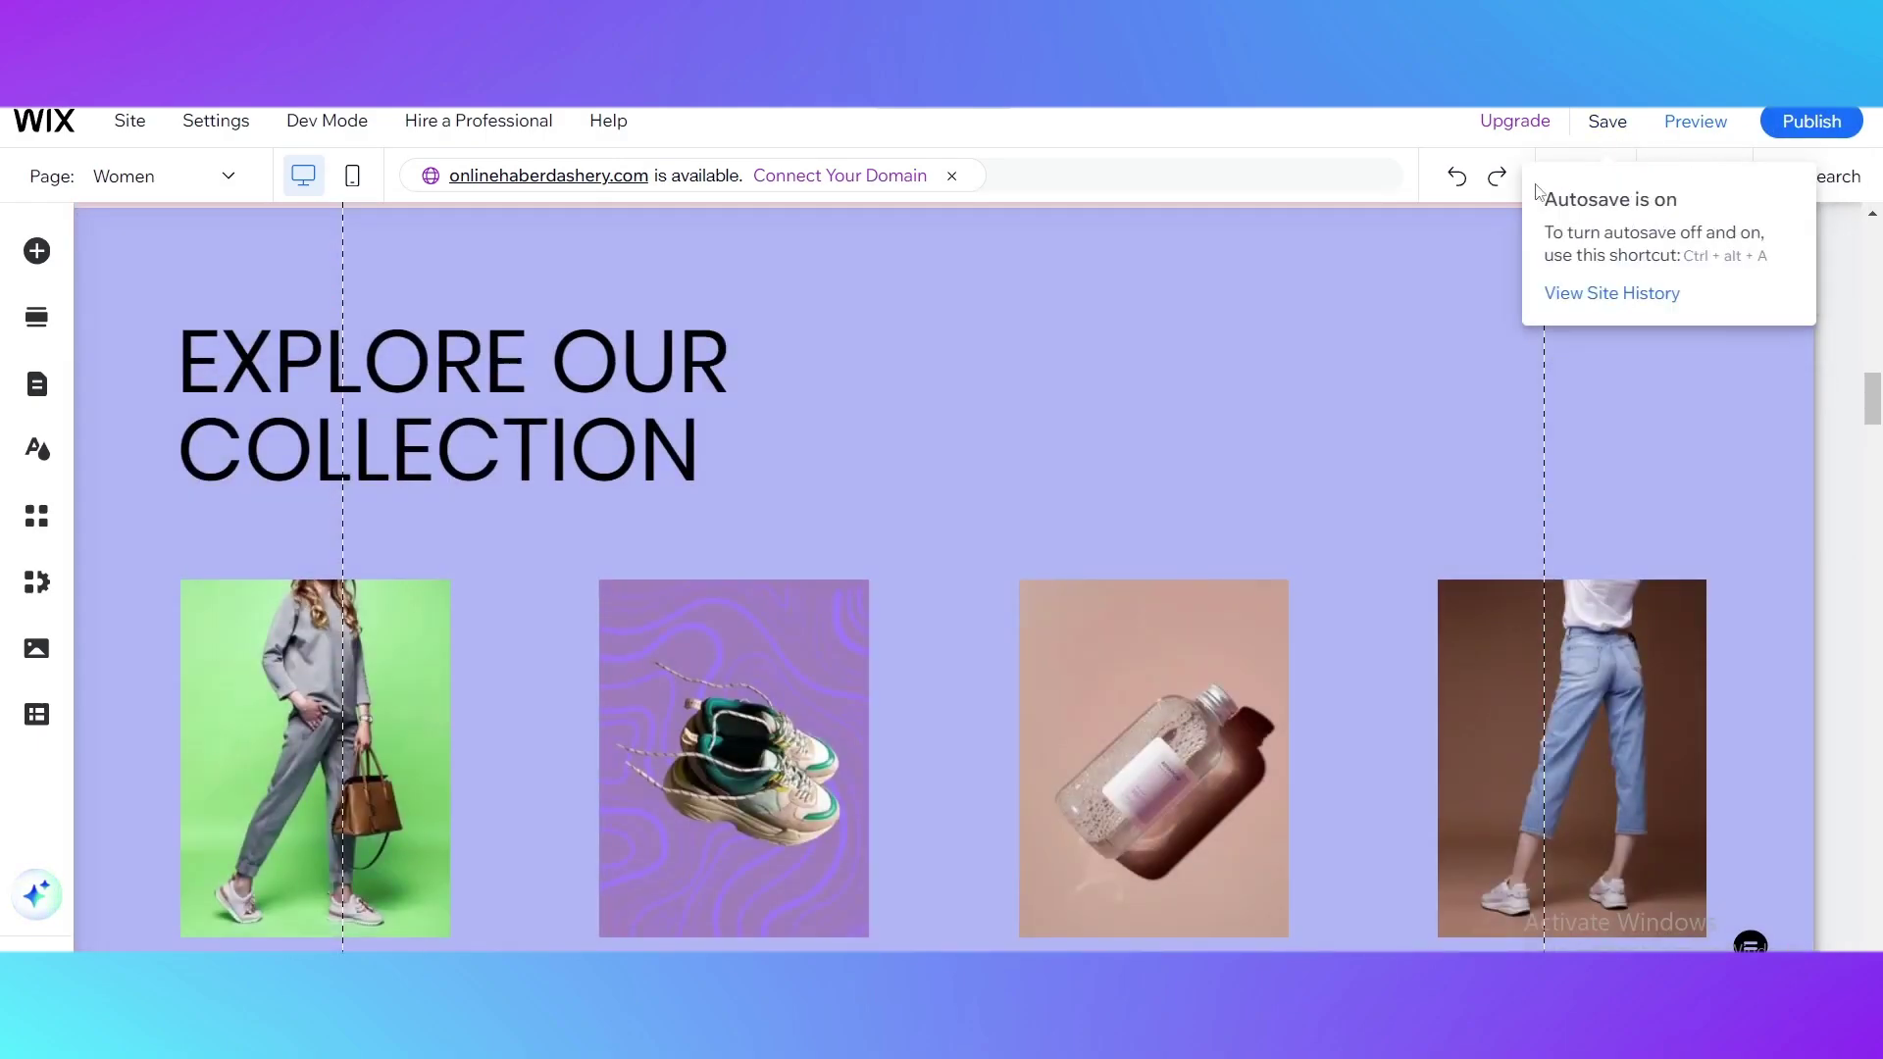
click(1581, 176)
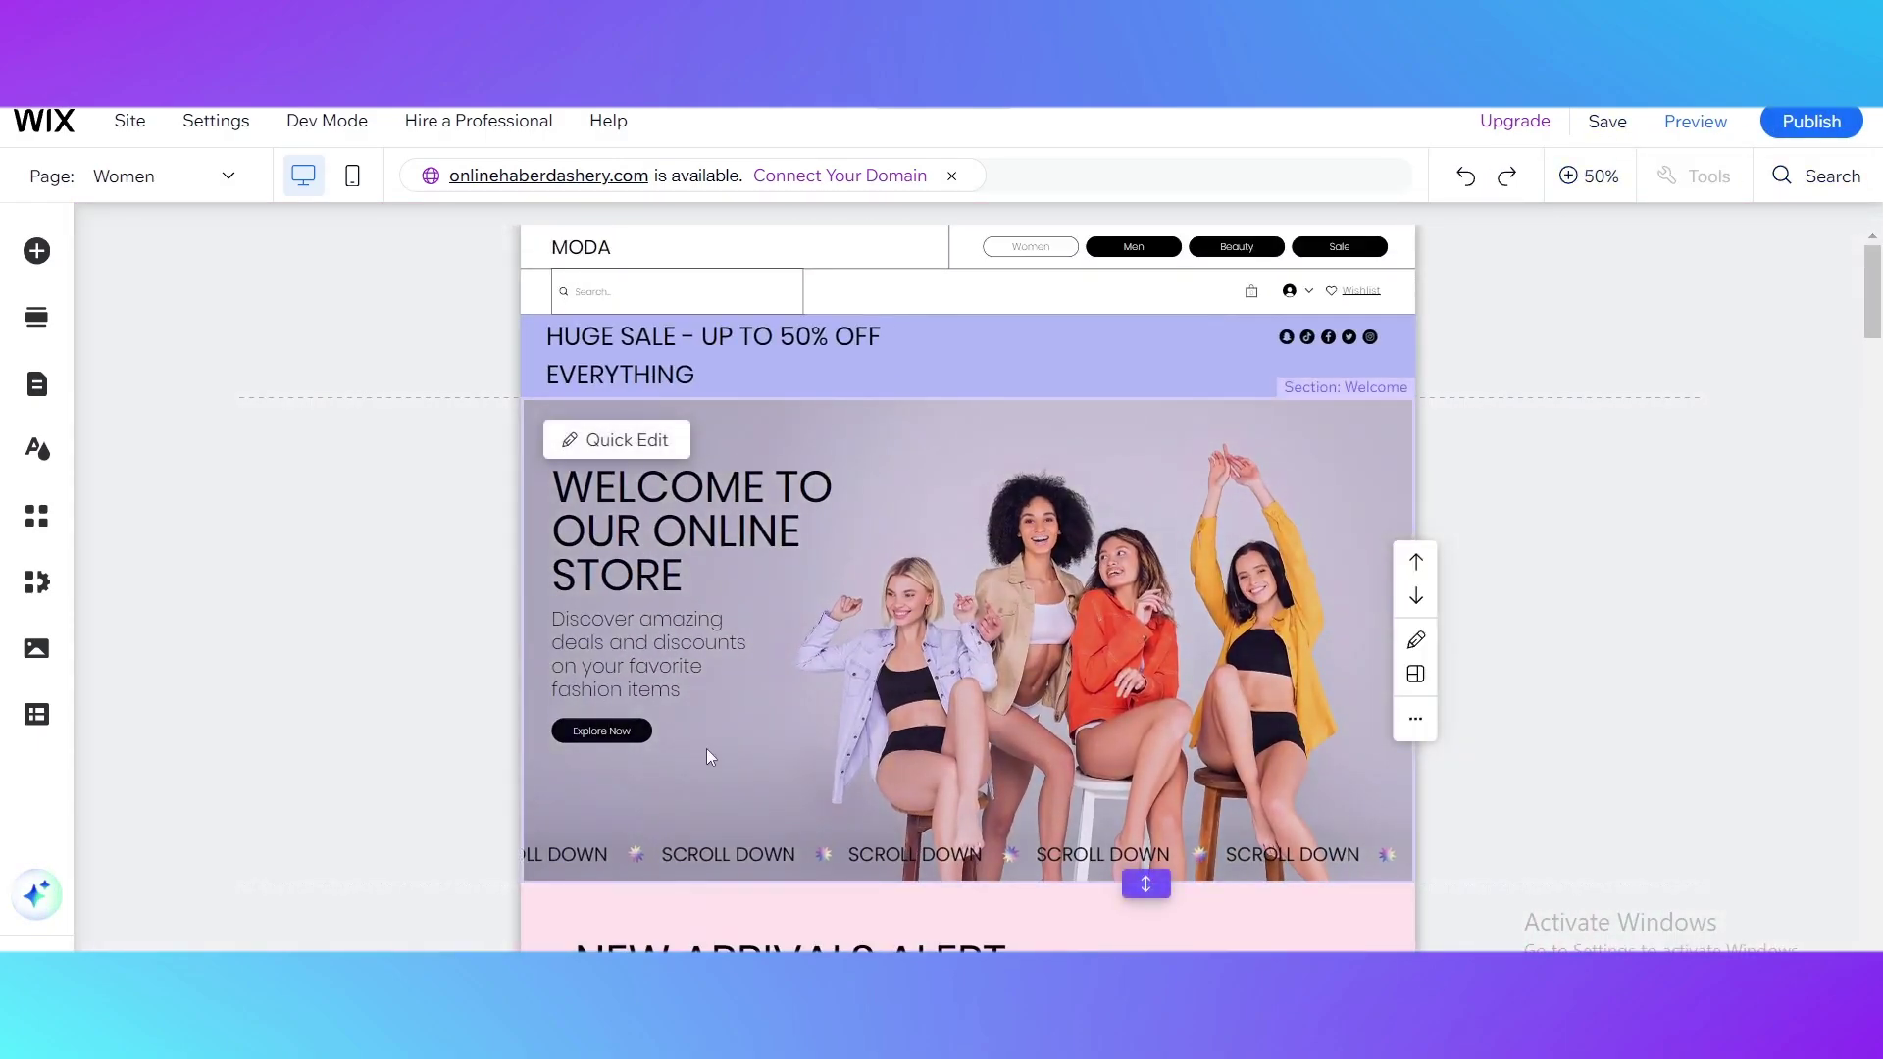
click(38, 453)
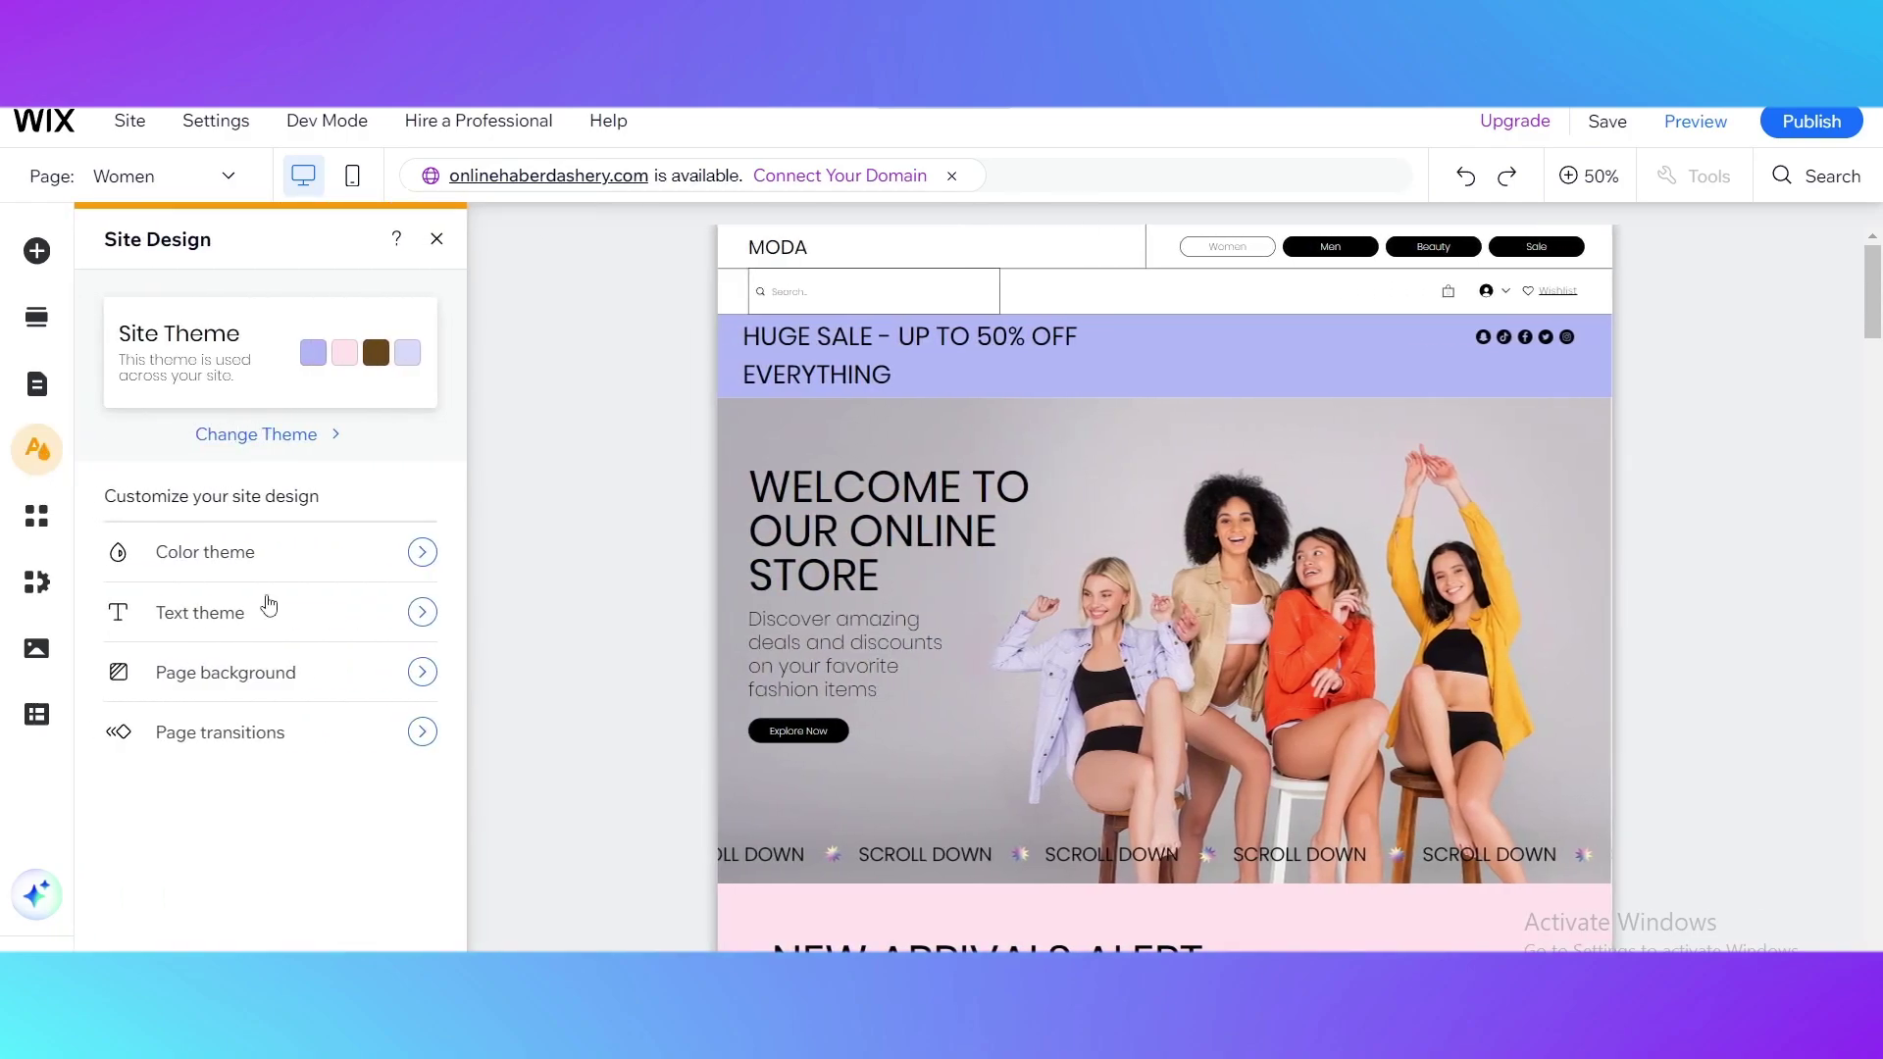
click(267, 732)
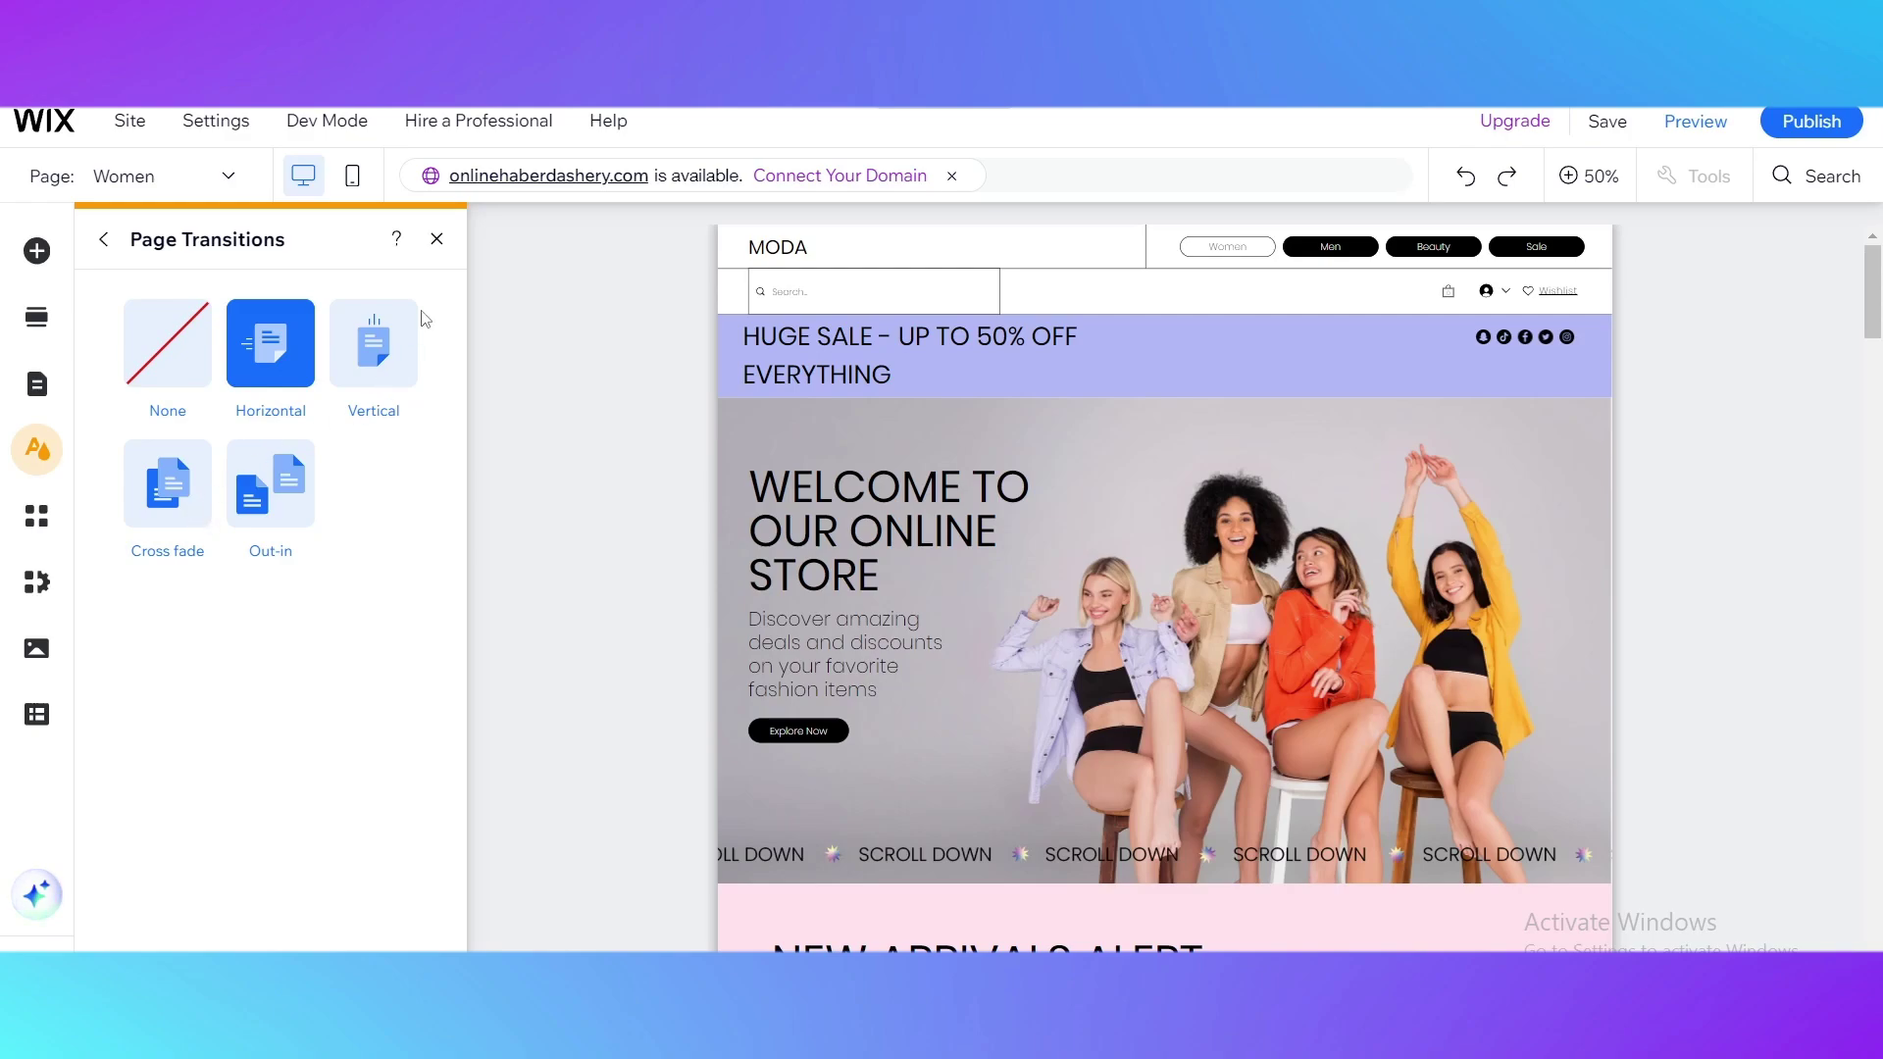
click(381, 375)
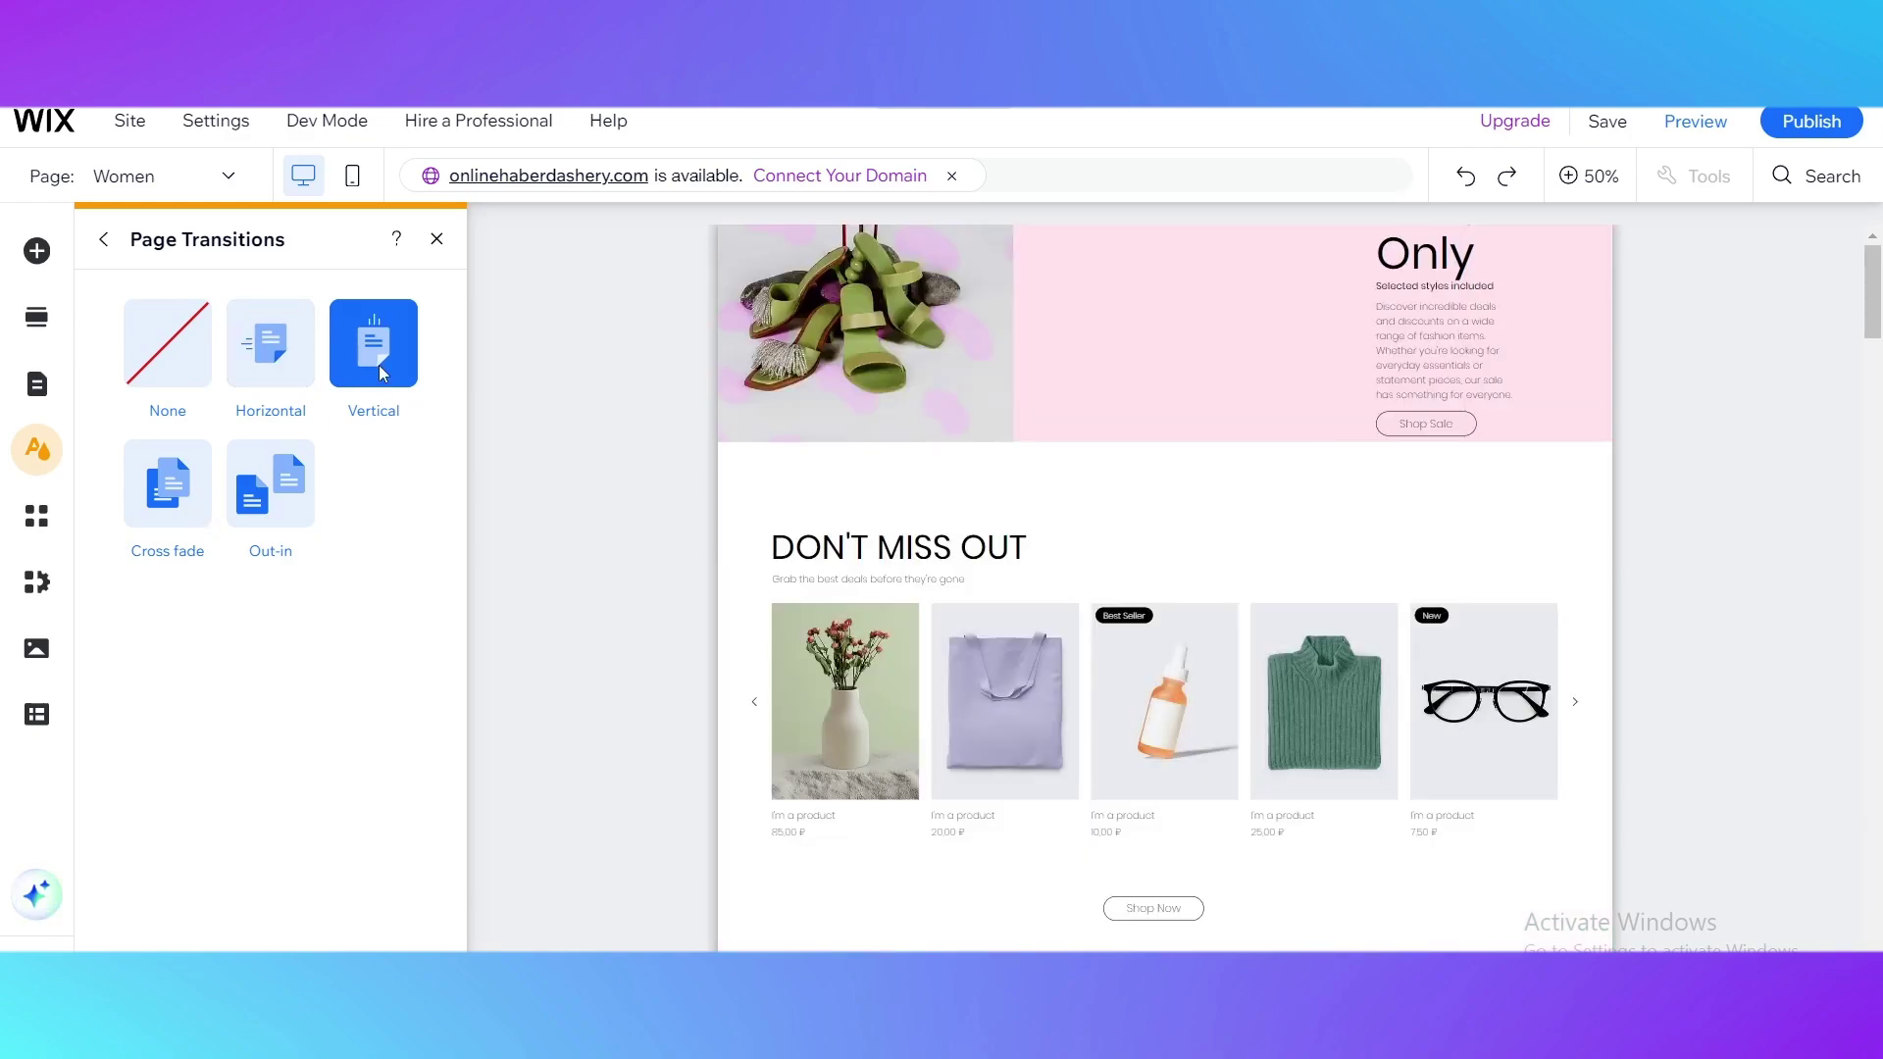
click(275, 363)
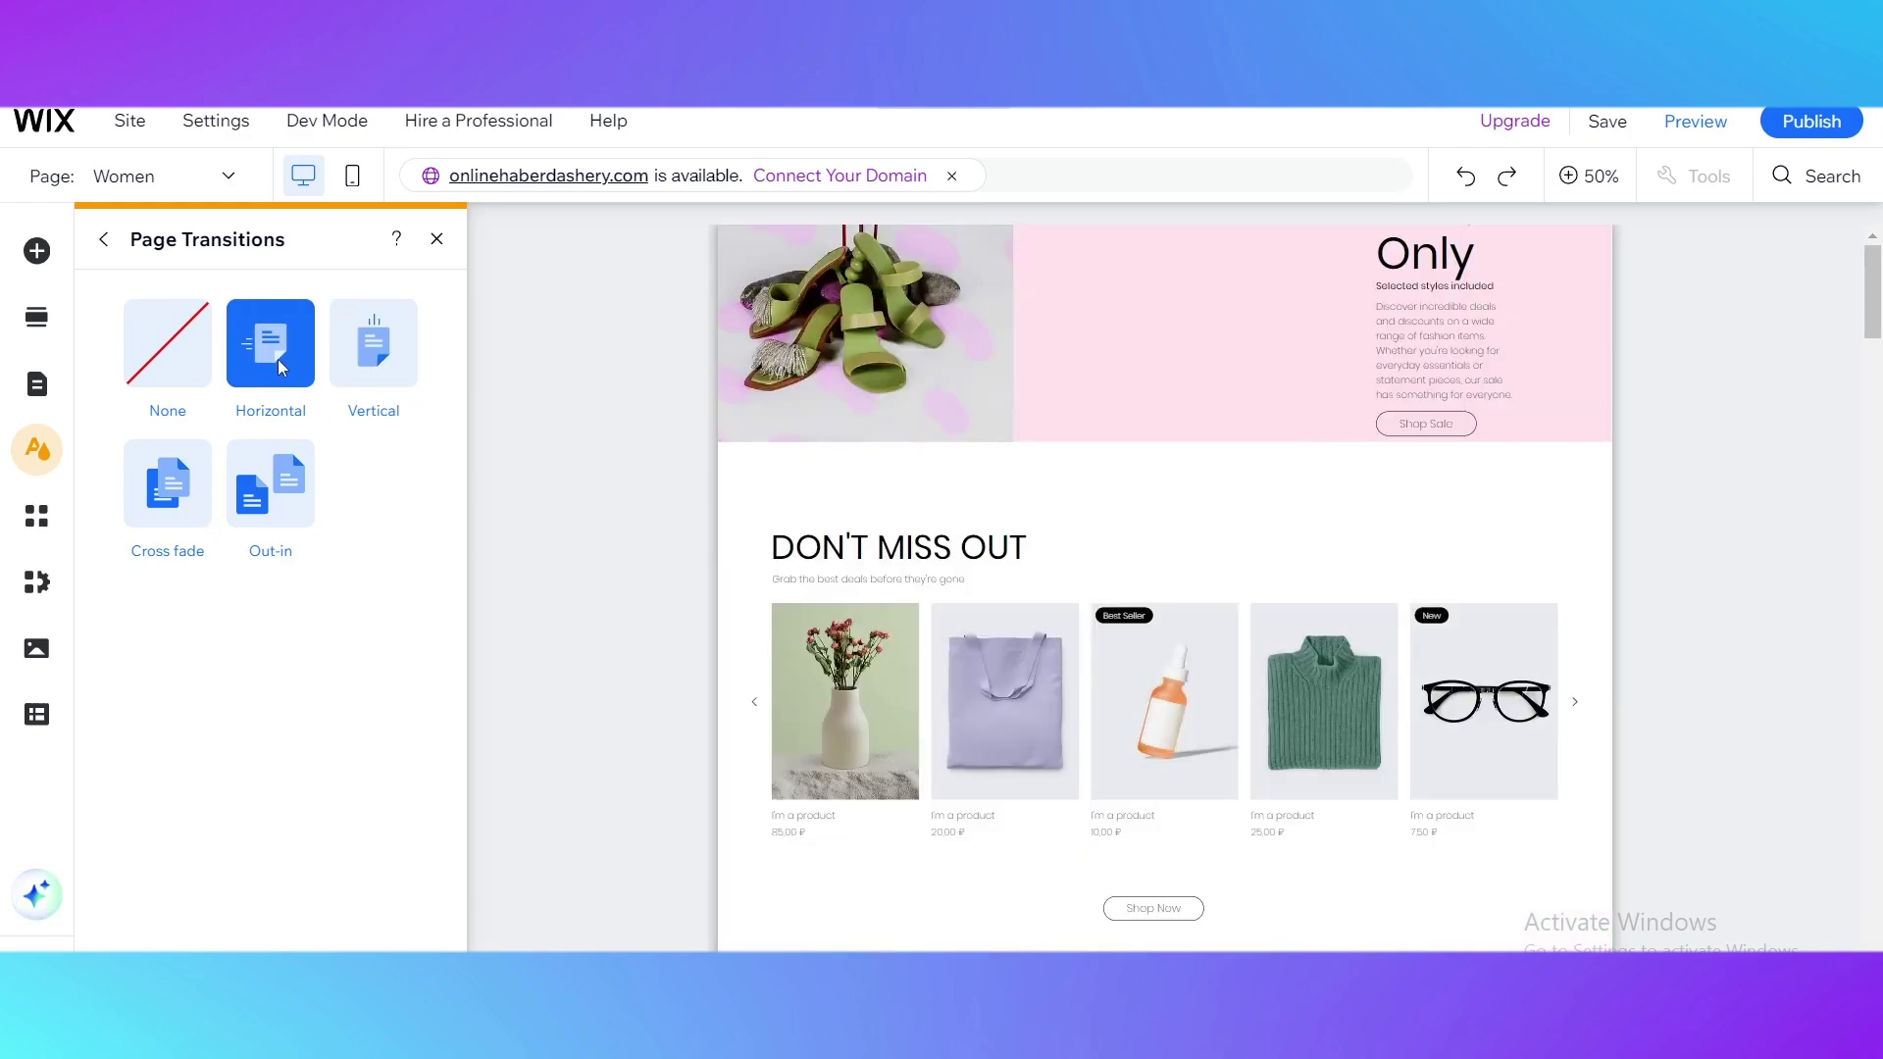
click(196, 493)
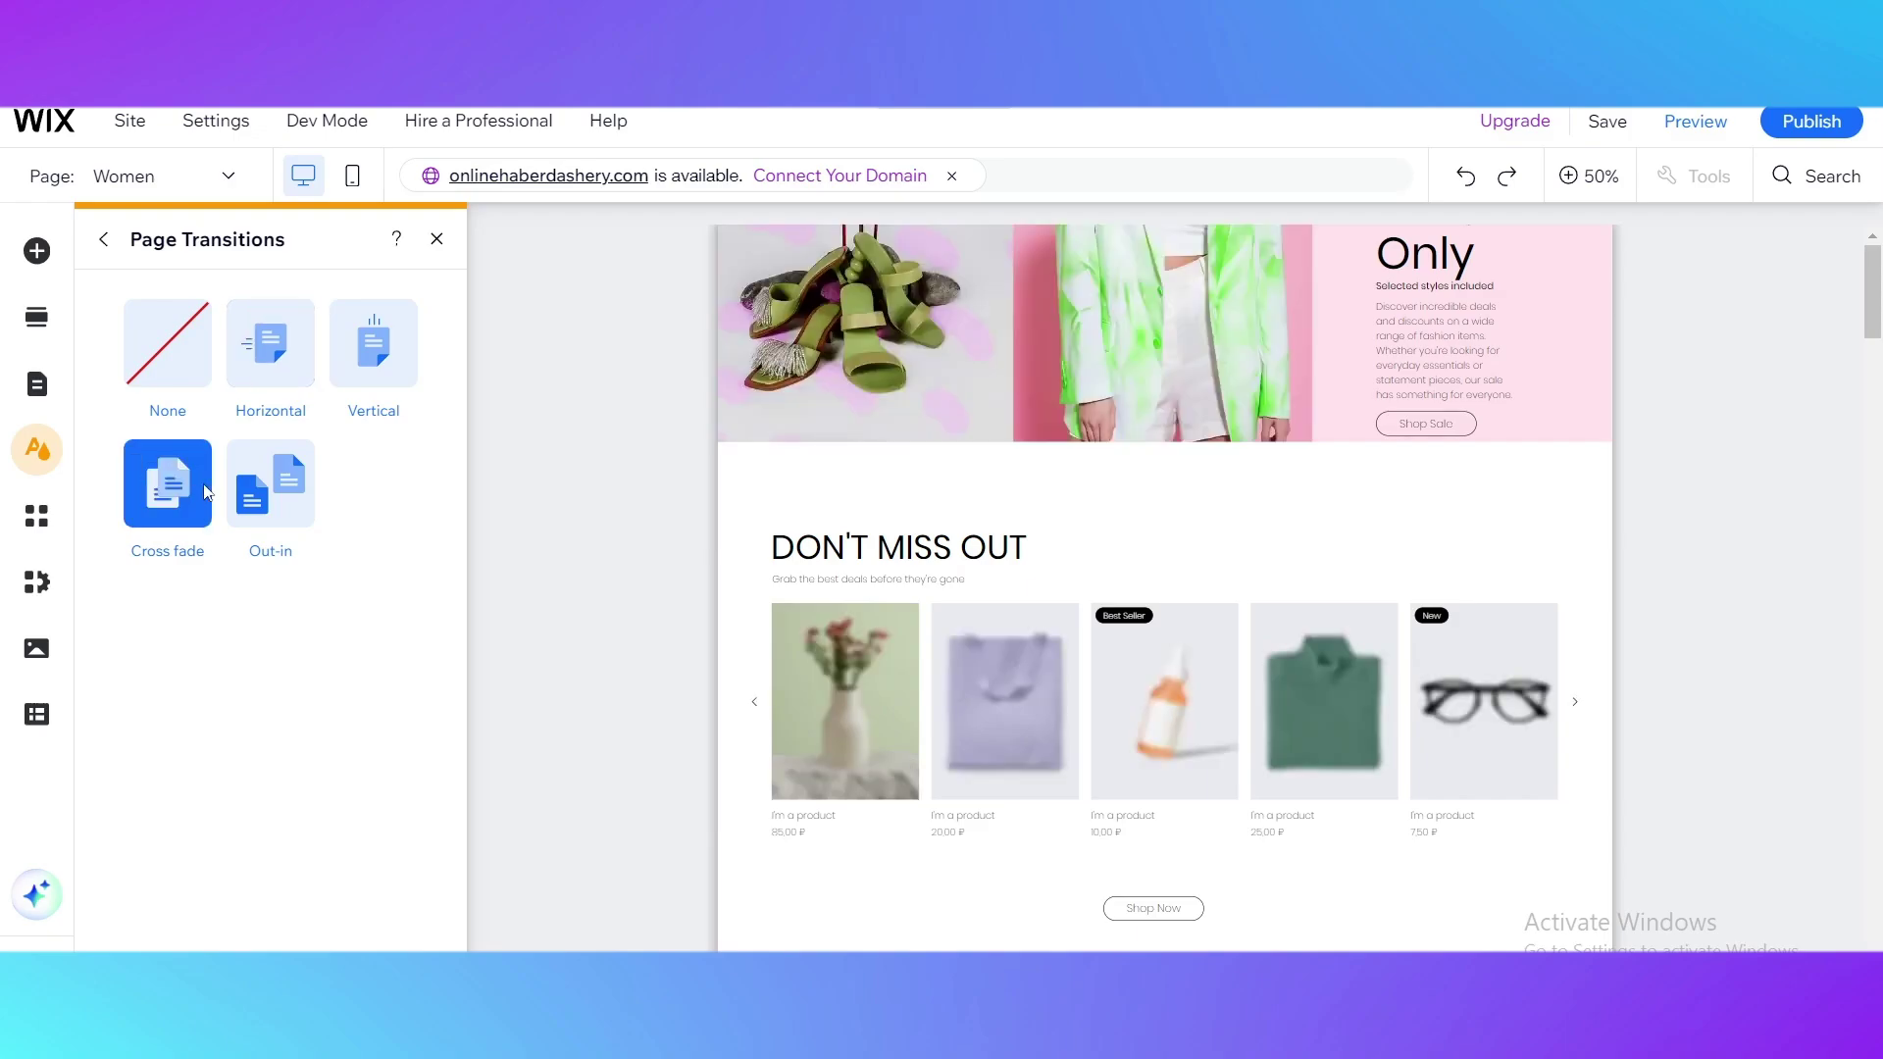
click(392, 369)
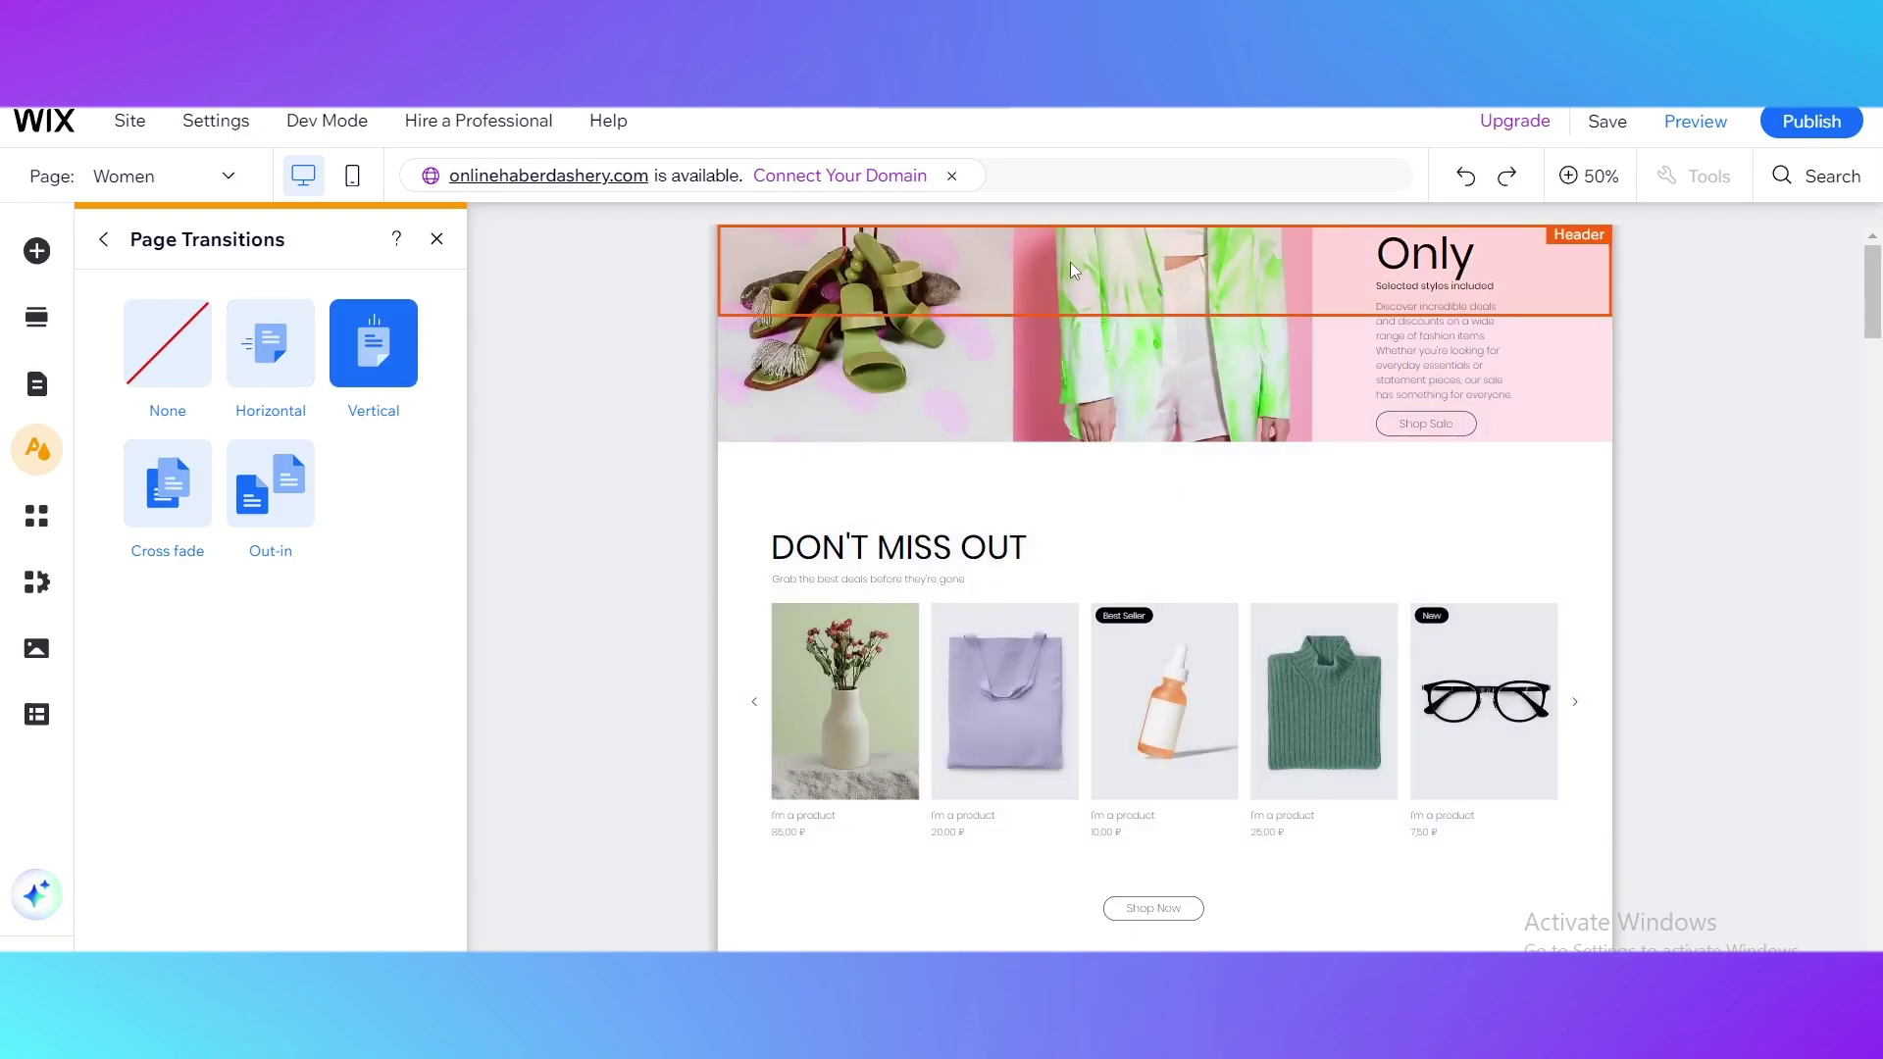
Step: Examine the Women page's sections in the editor, from the welcome banner to the special offers, and close the page transition settings
scroll(1079, 368, up, 4)
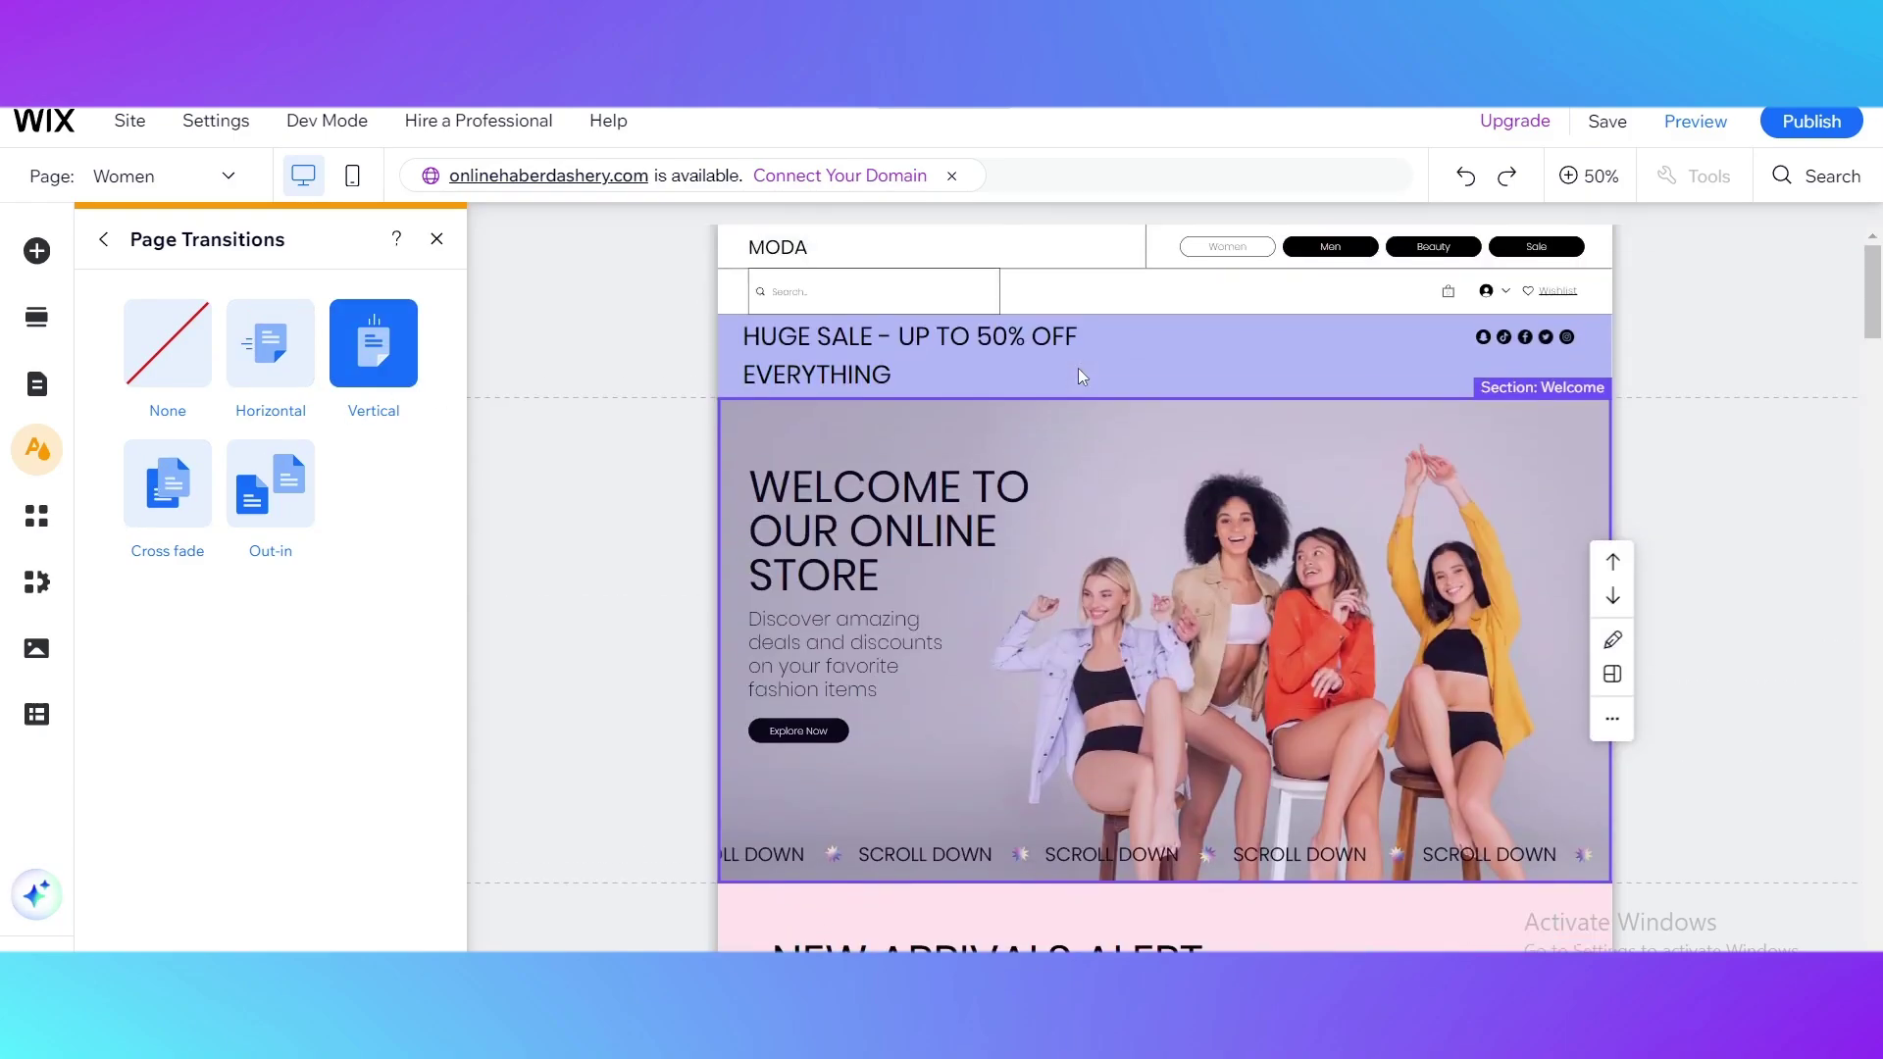
scroll(1078, 368, down, 12)
scroll(1079, 368, down, 10)
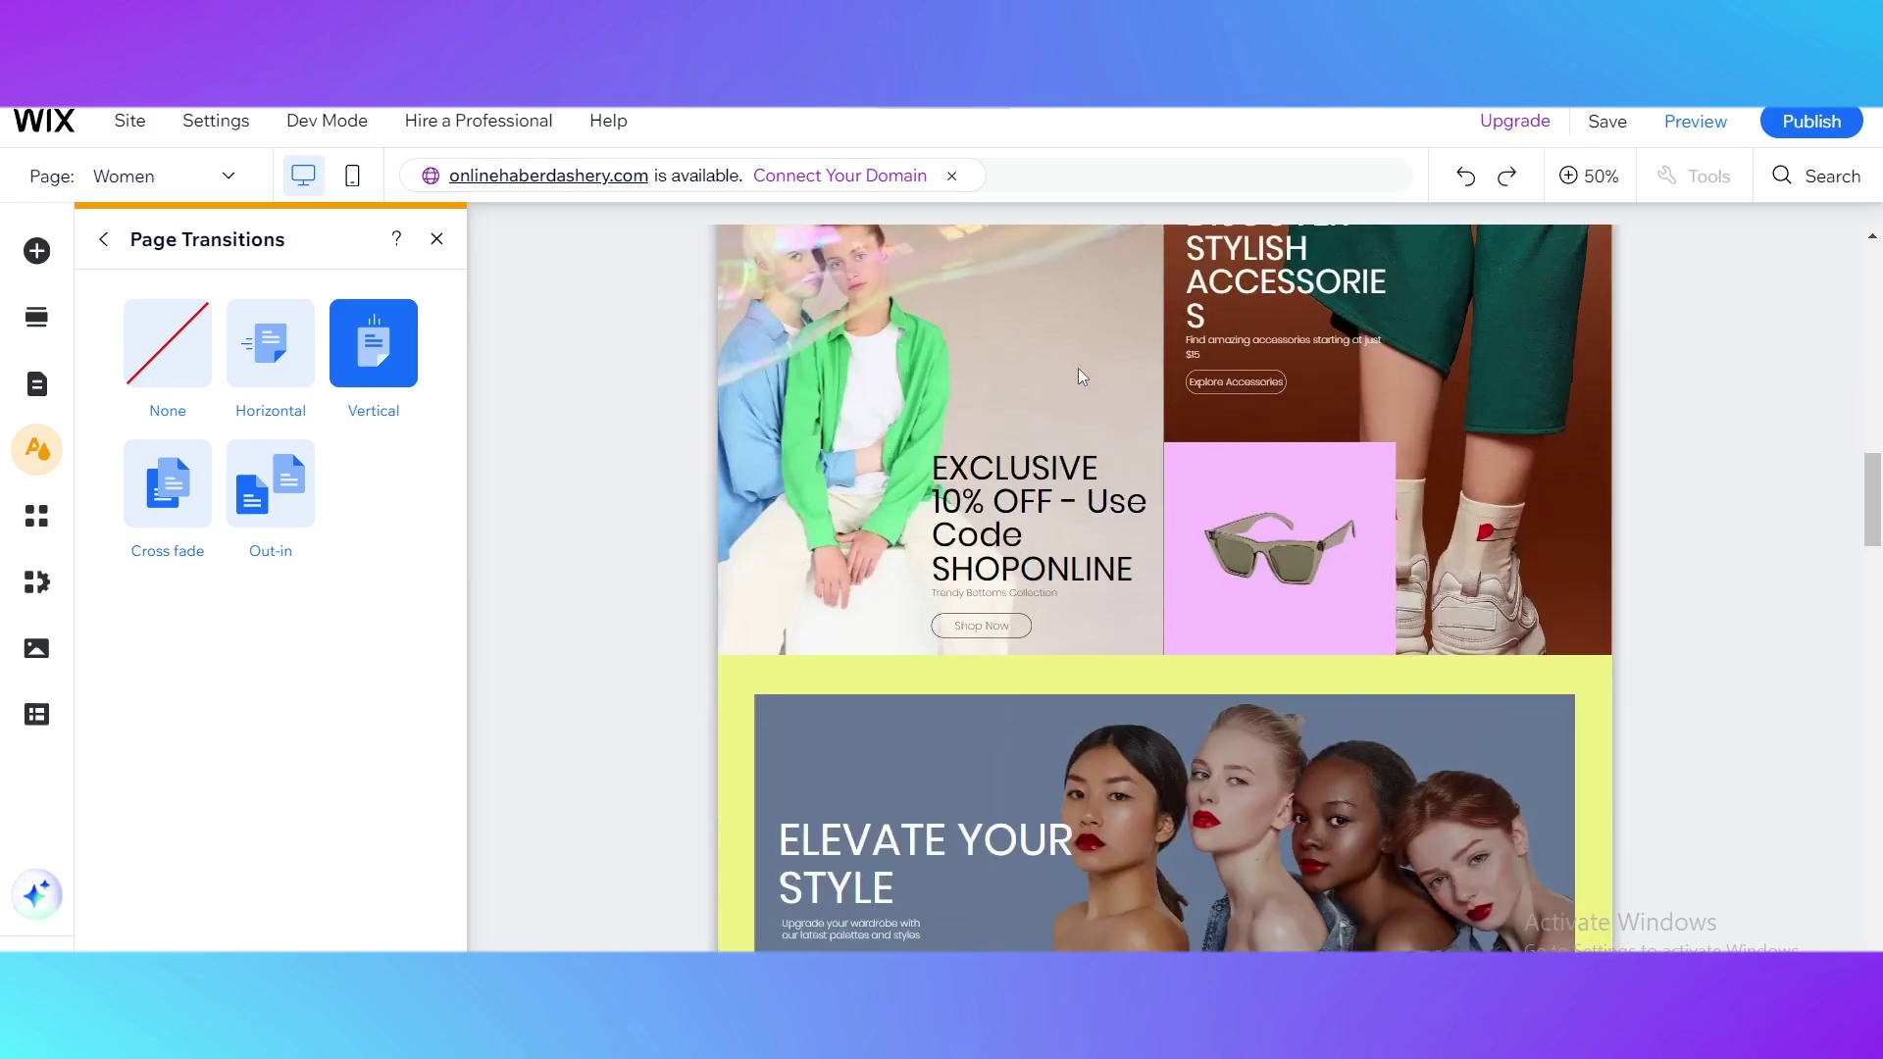
scroll(1346, 620, down, 8)
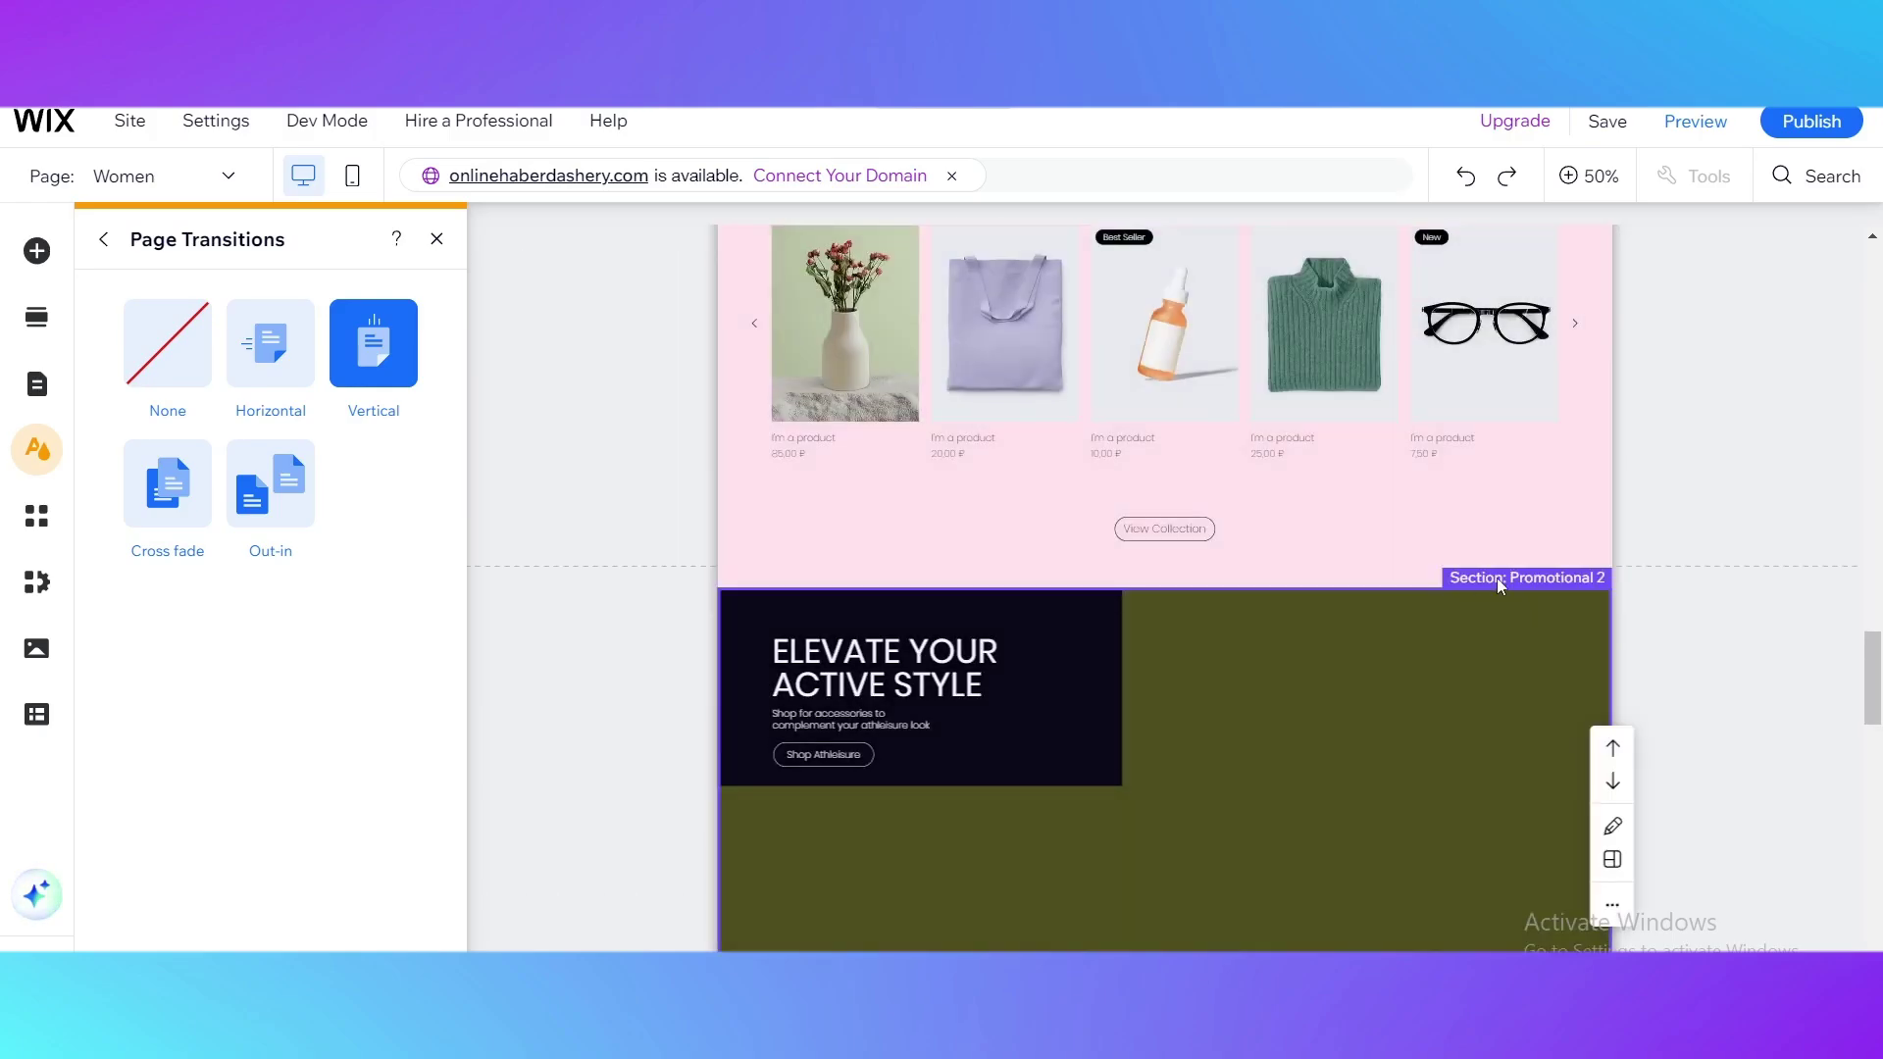
scroll(1324, 618, up, 15)
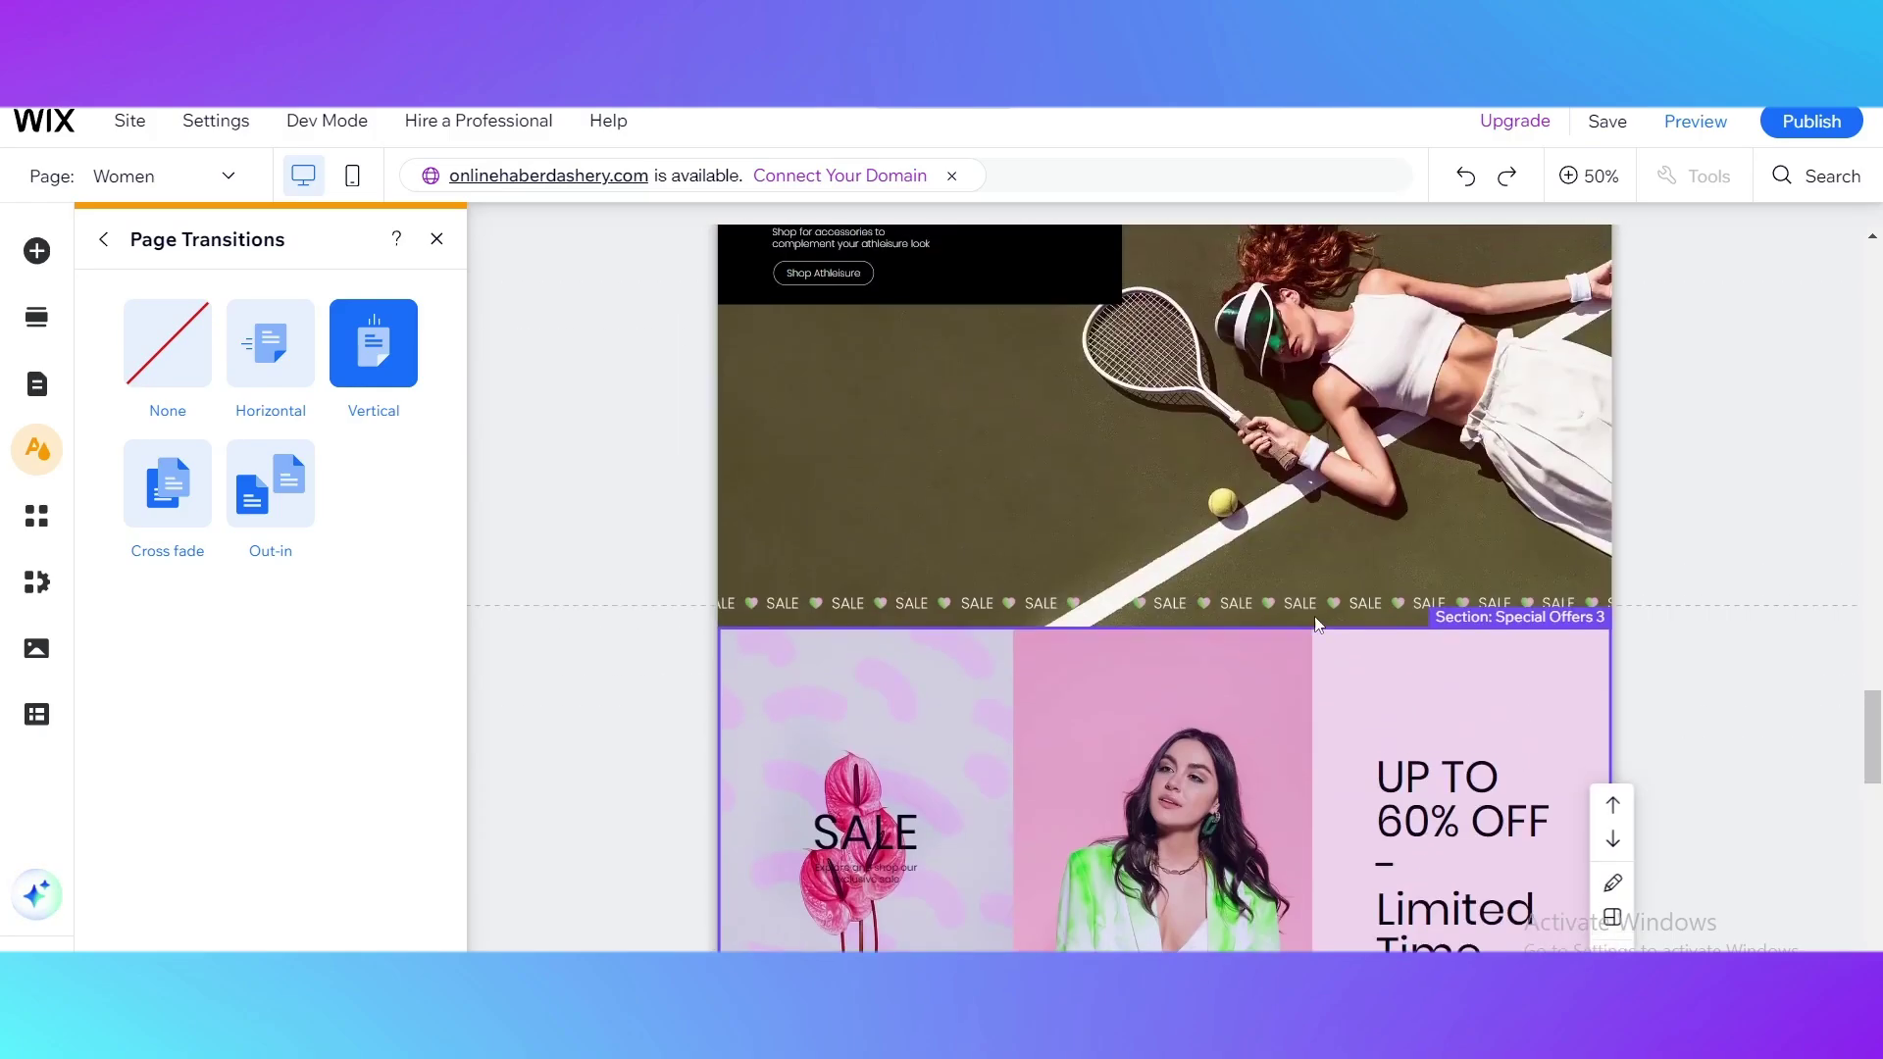
scroll(1315, 618, up, 8)
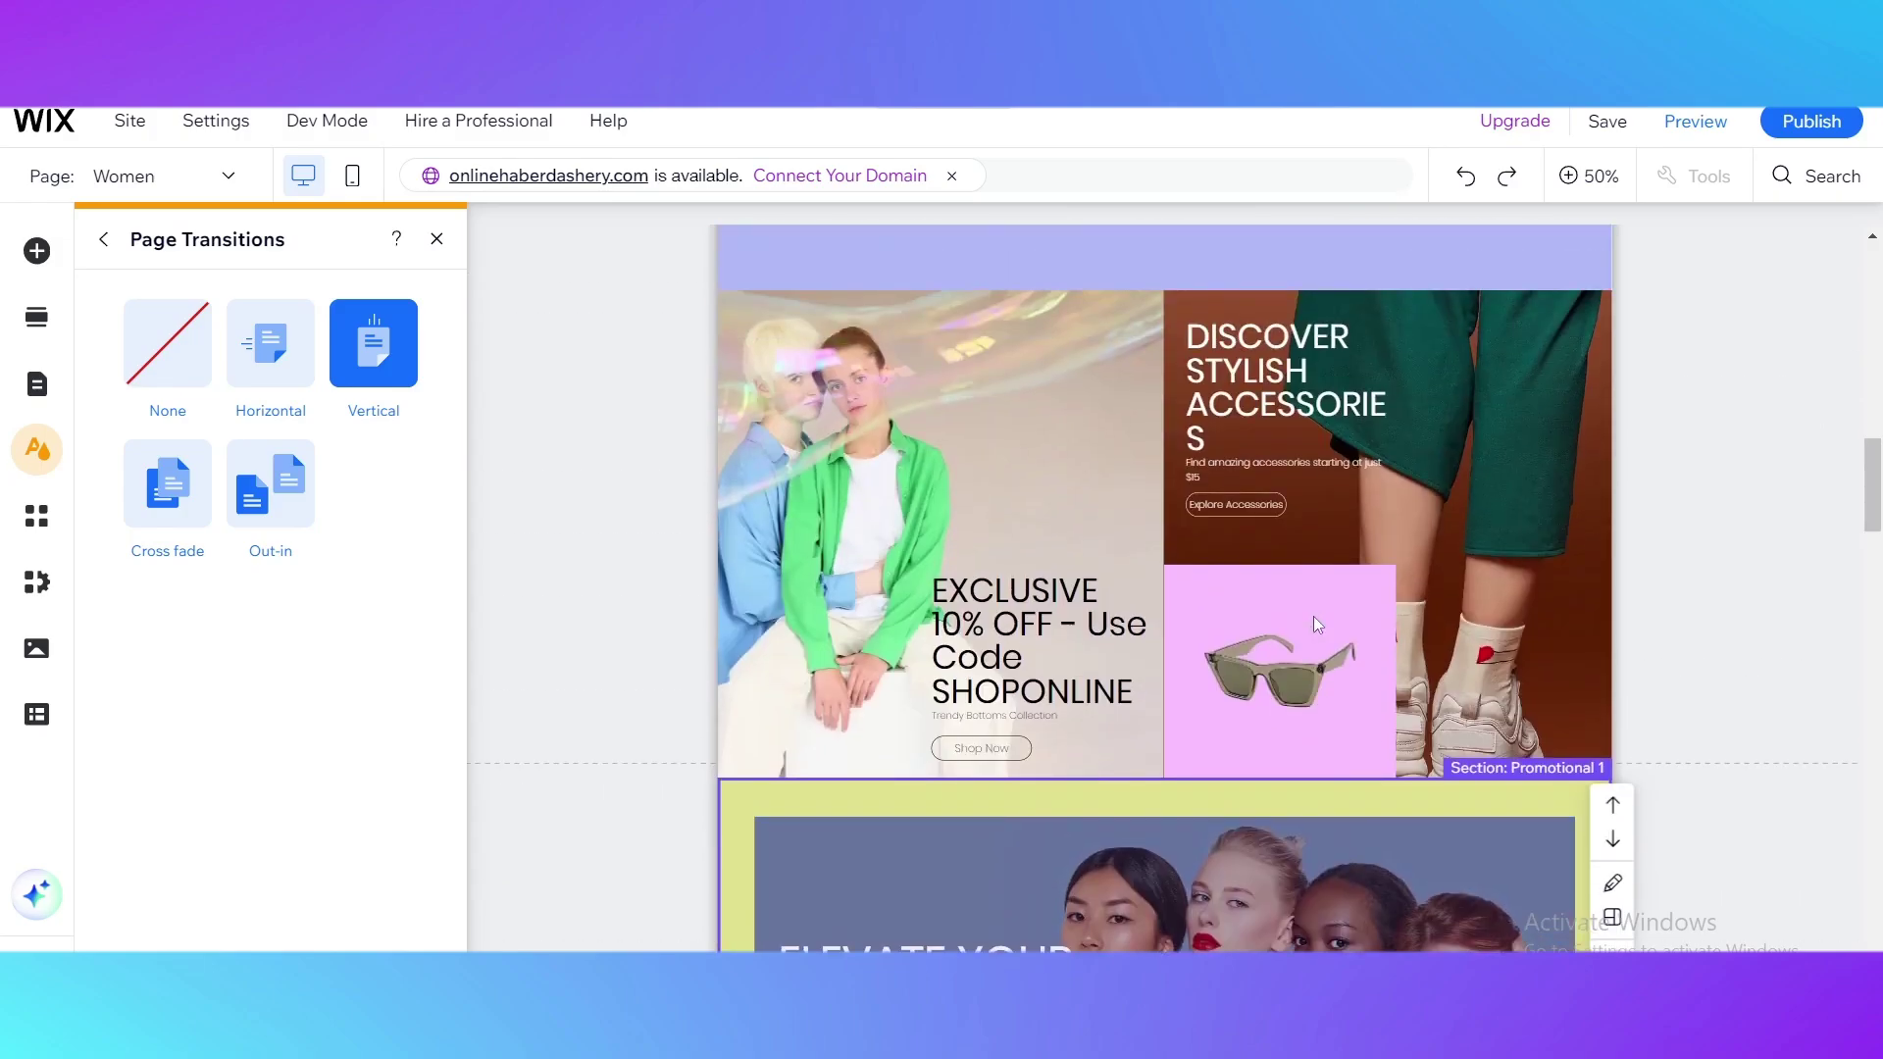
scroll(1167, 671, down, 4)
scroll(1188, 681, down, 10)
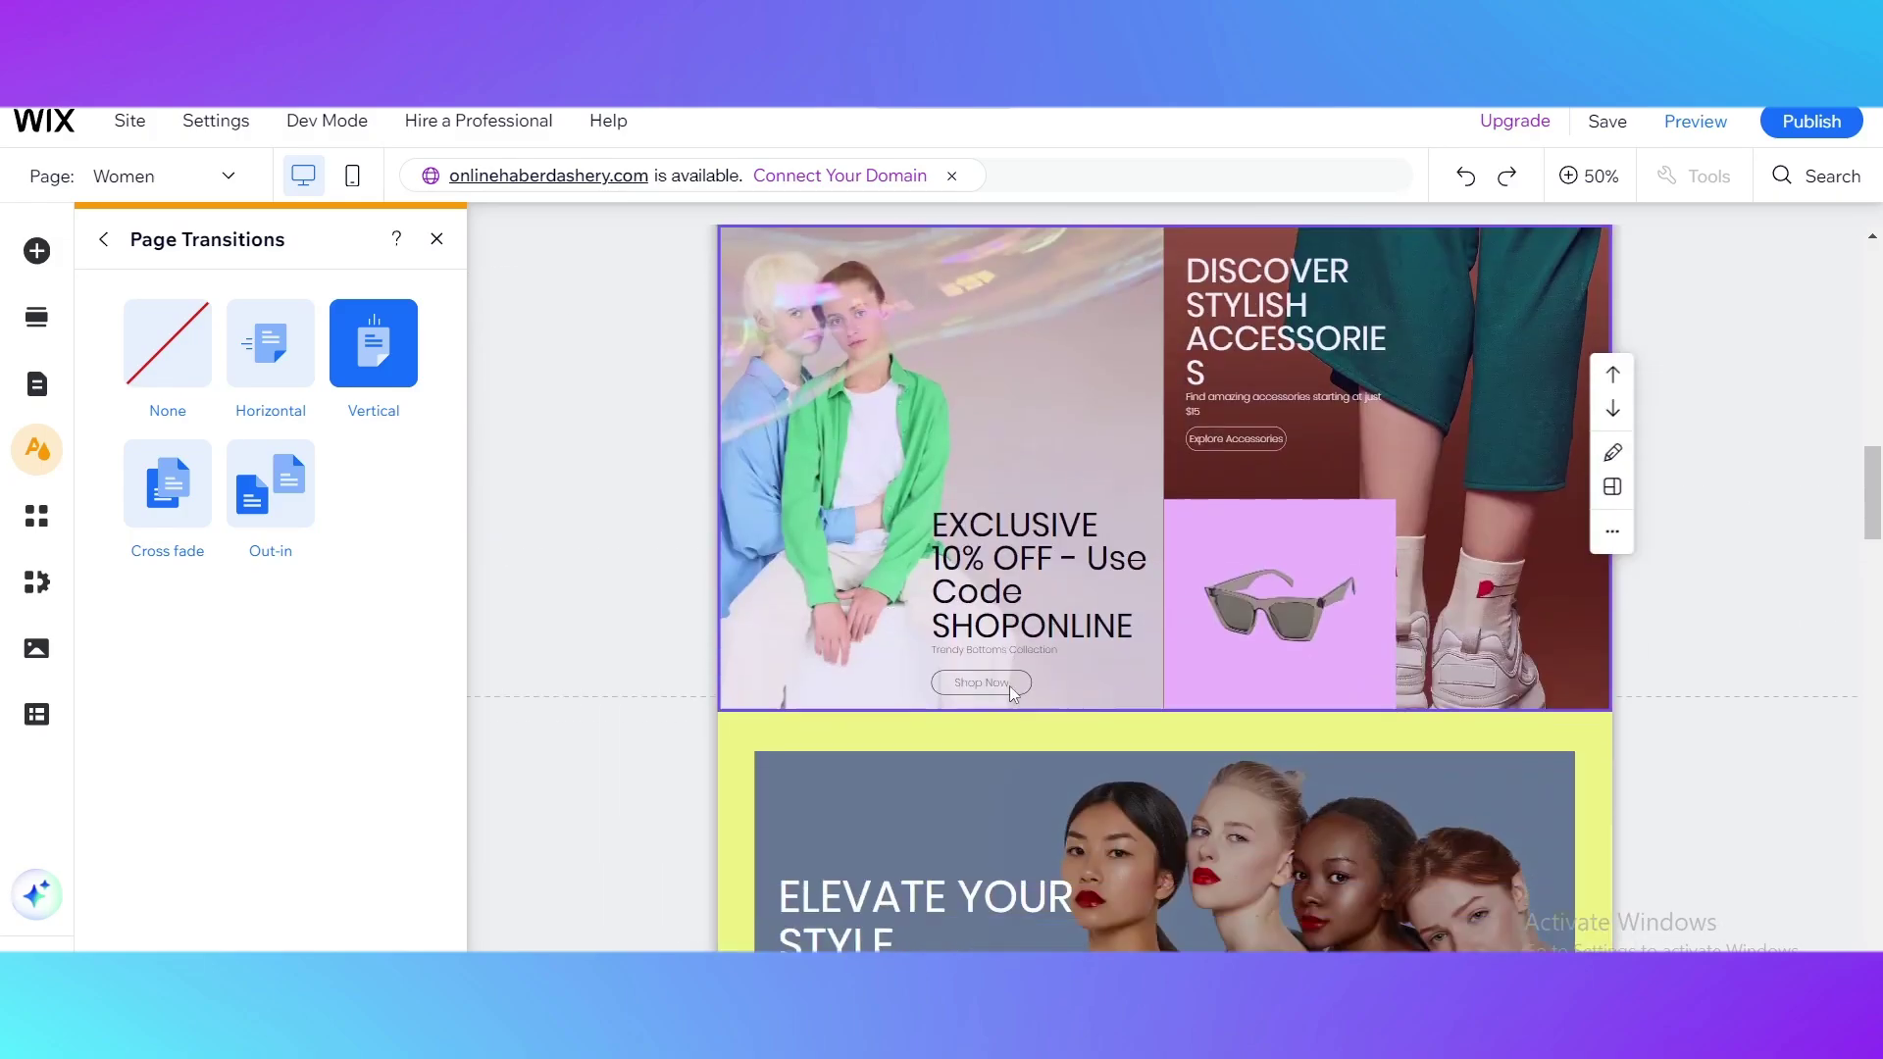
scroll(1036, 643, down, 4)
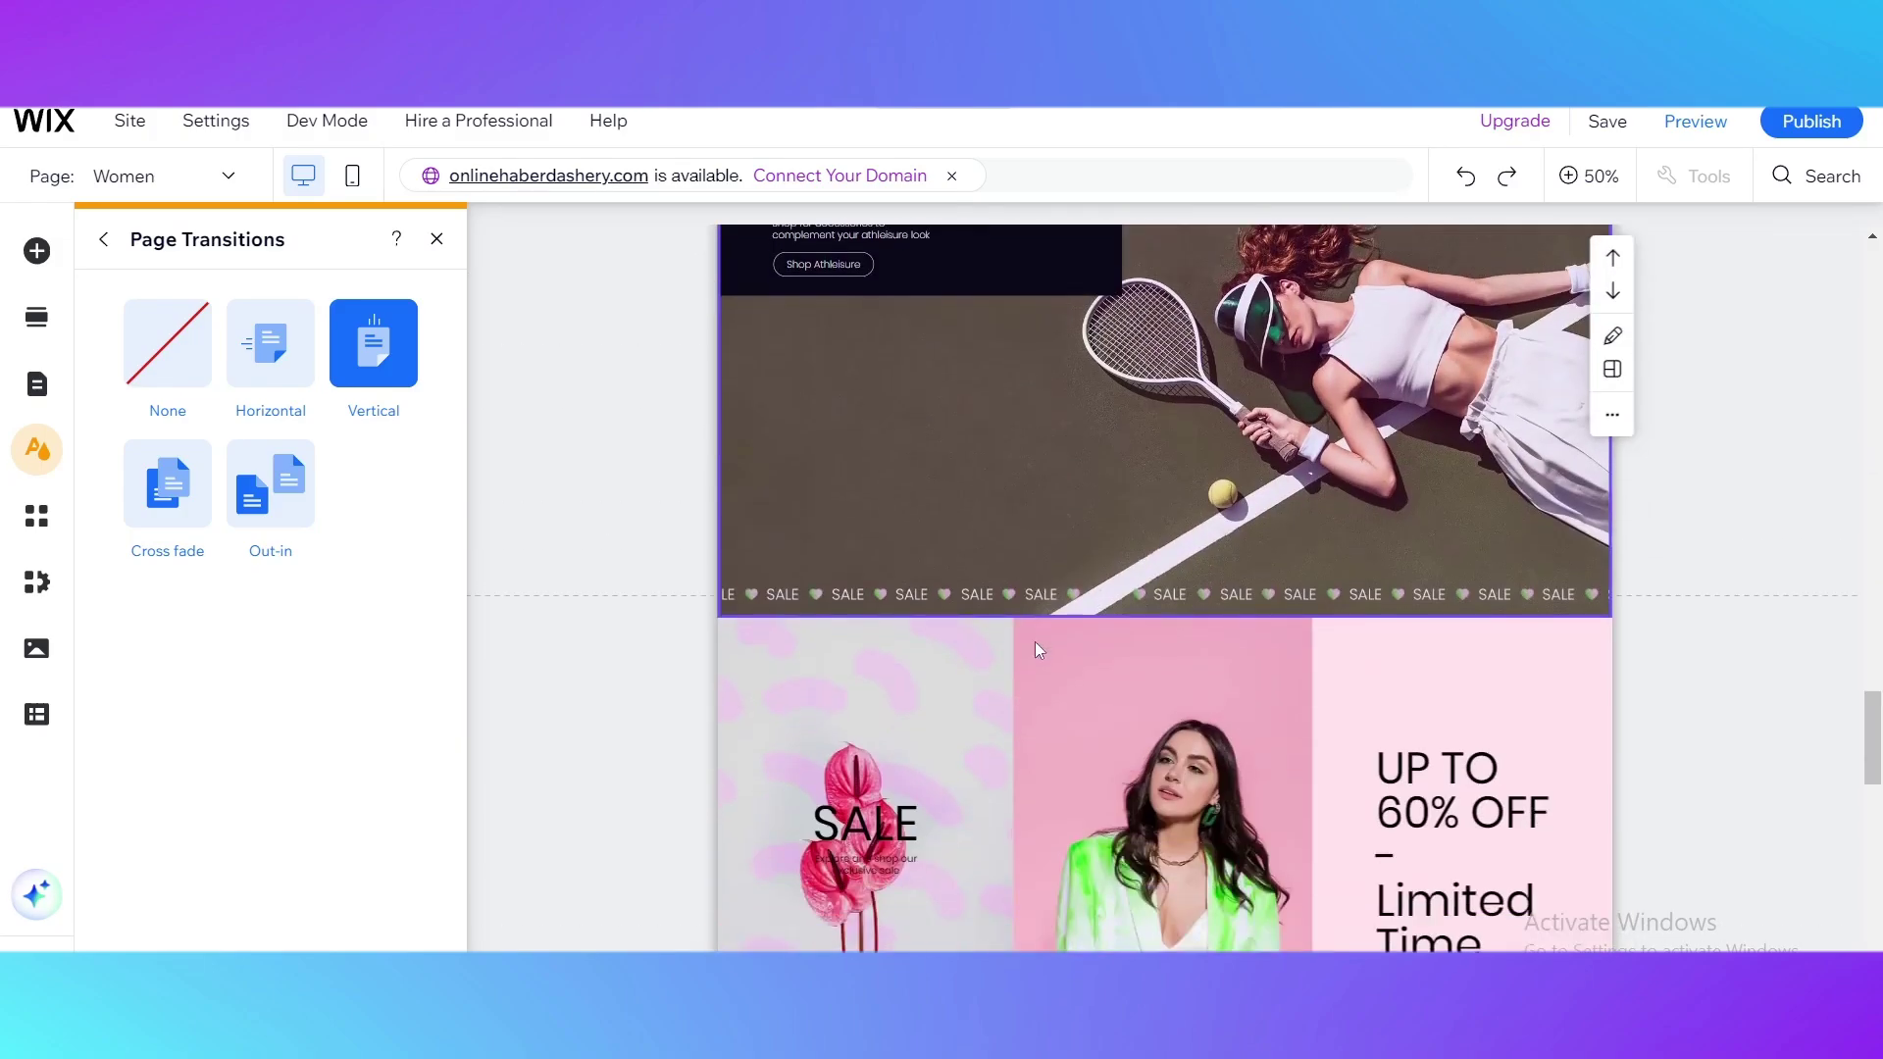
scroll(1248, 604, down, 5)
scroll(1193, 594, up, 6)
scroll(1075, 579, up, 10)
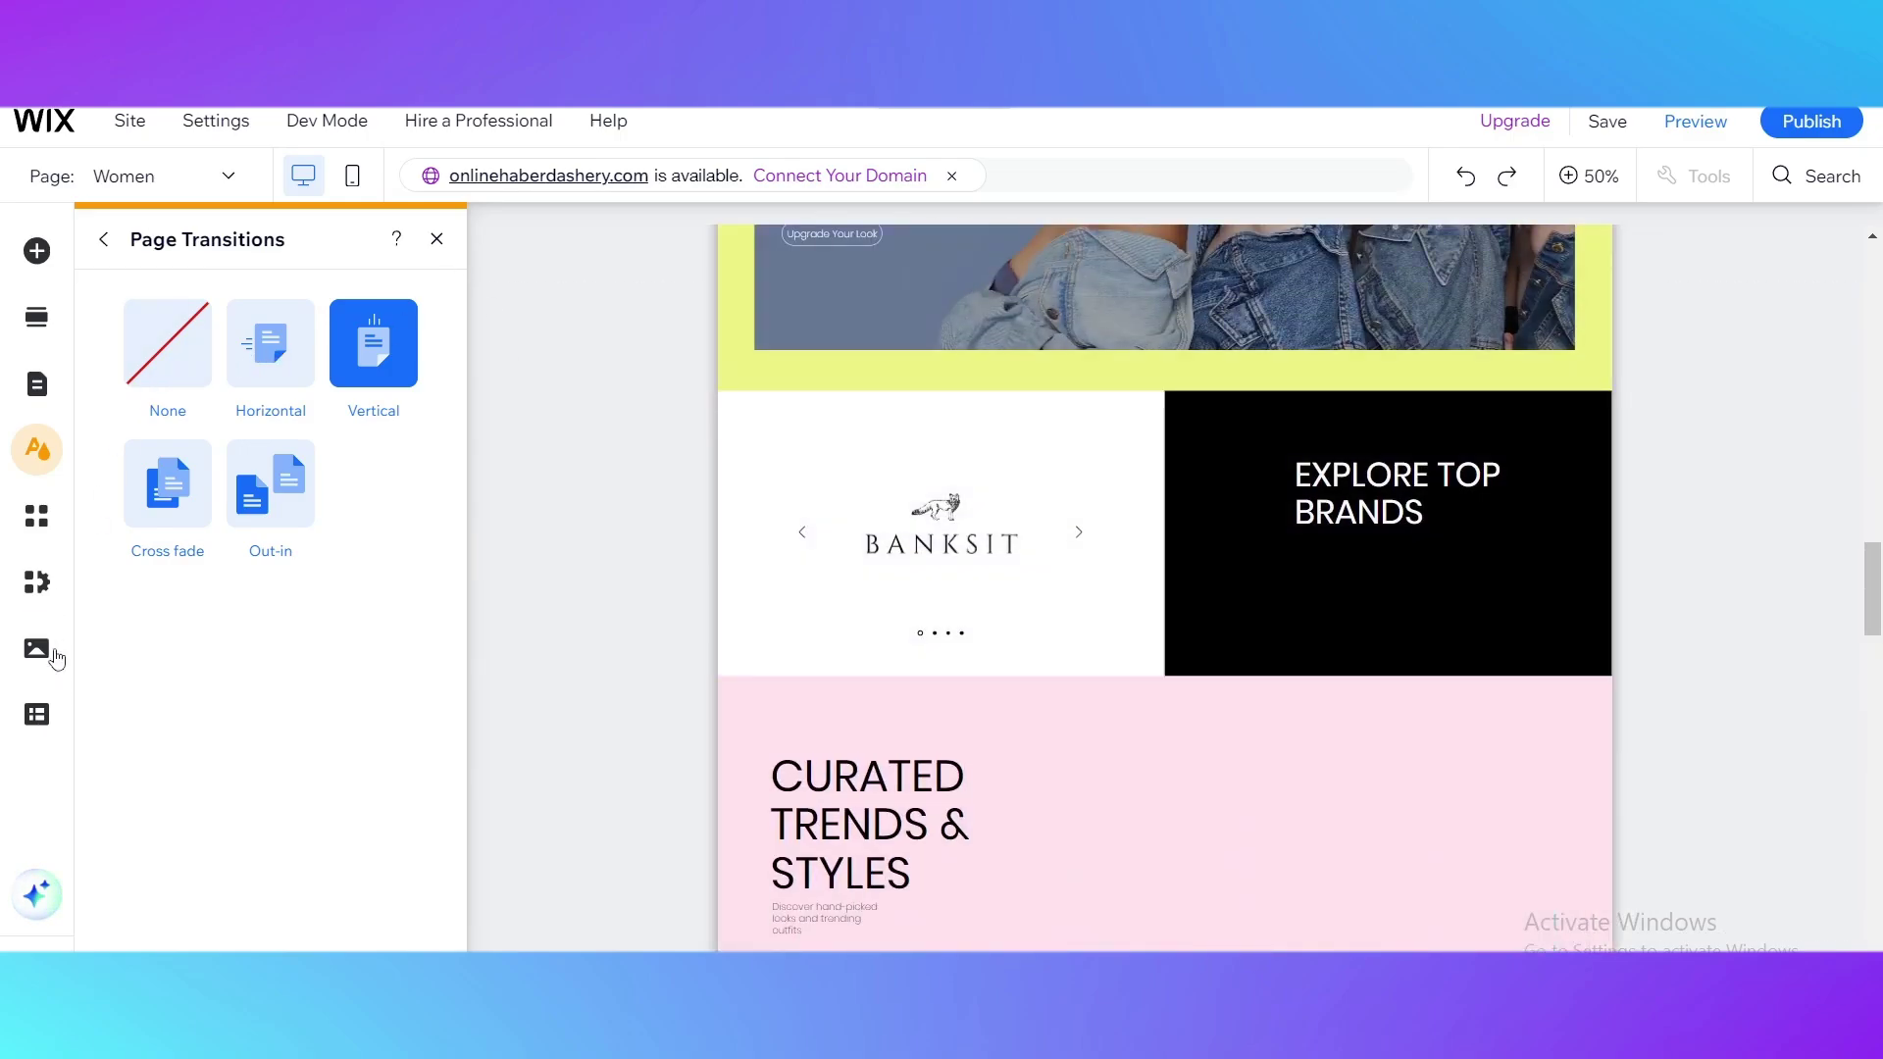
click(432, 243)
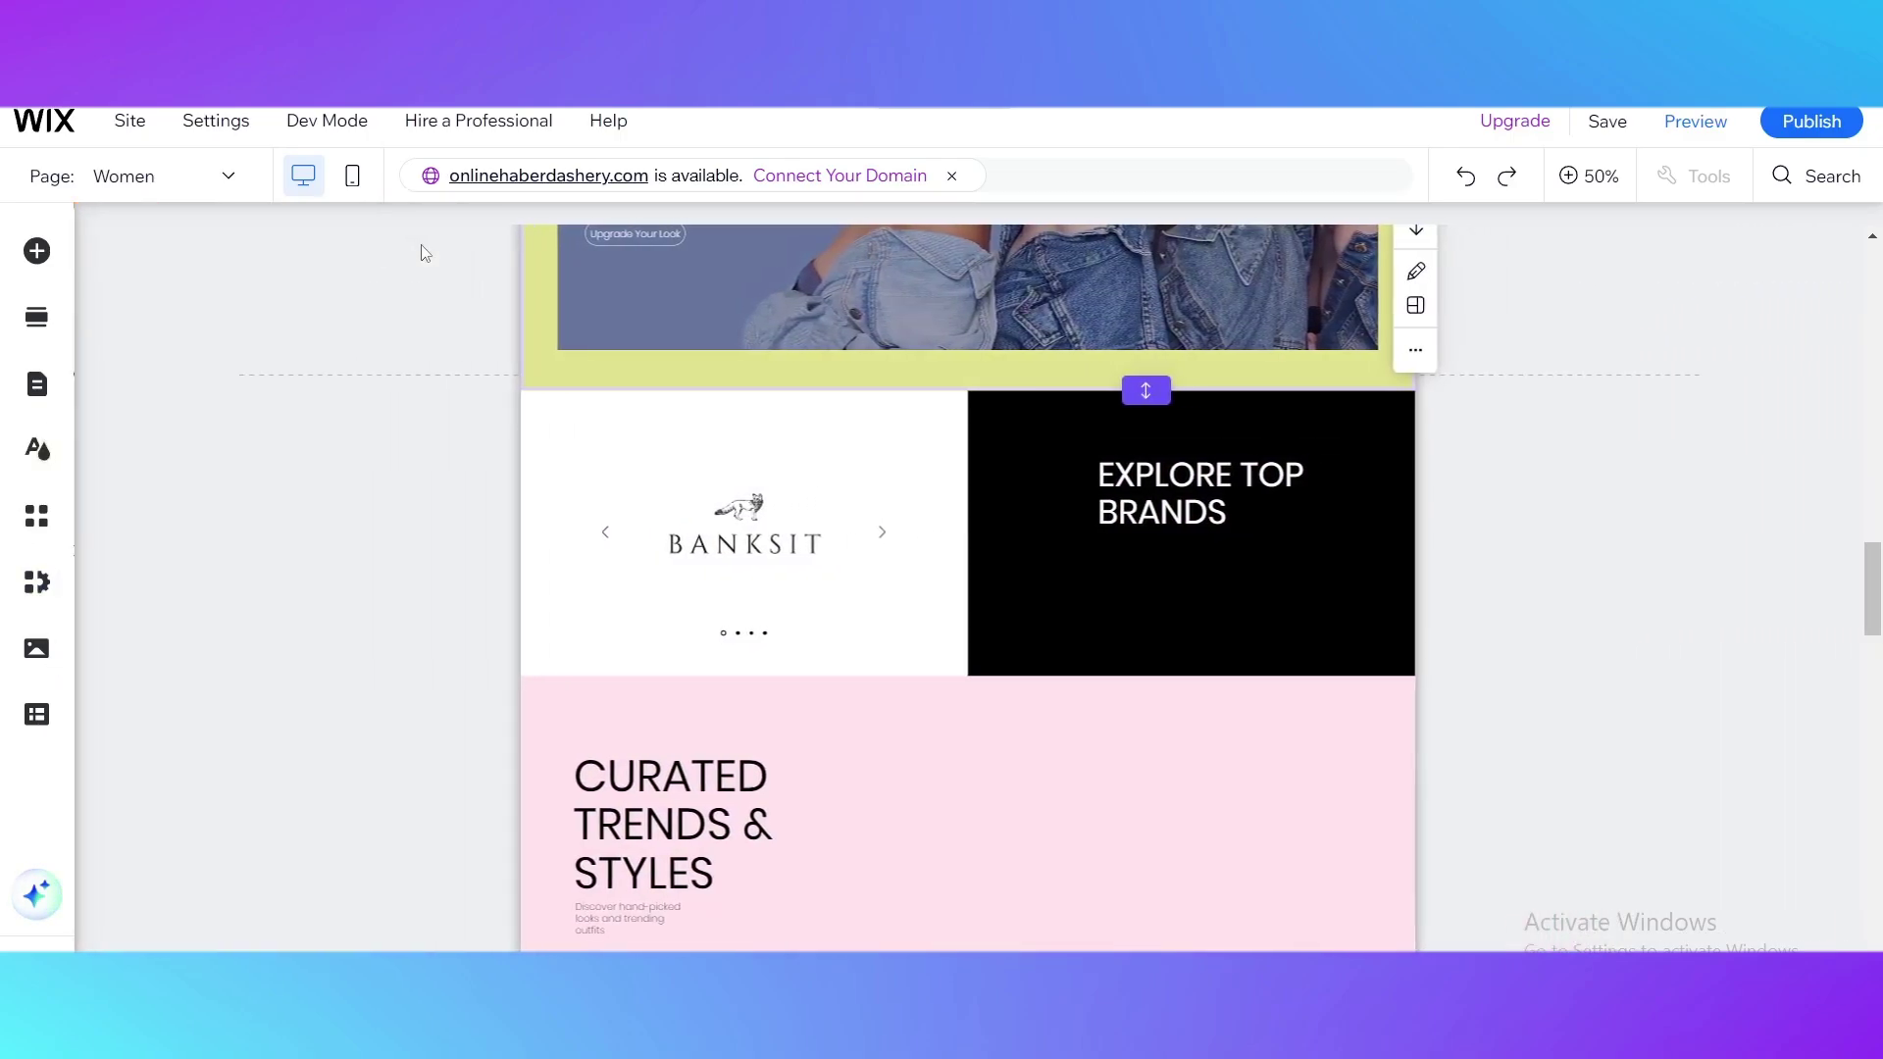
scroll(1503, 608, up, 8)
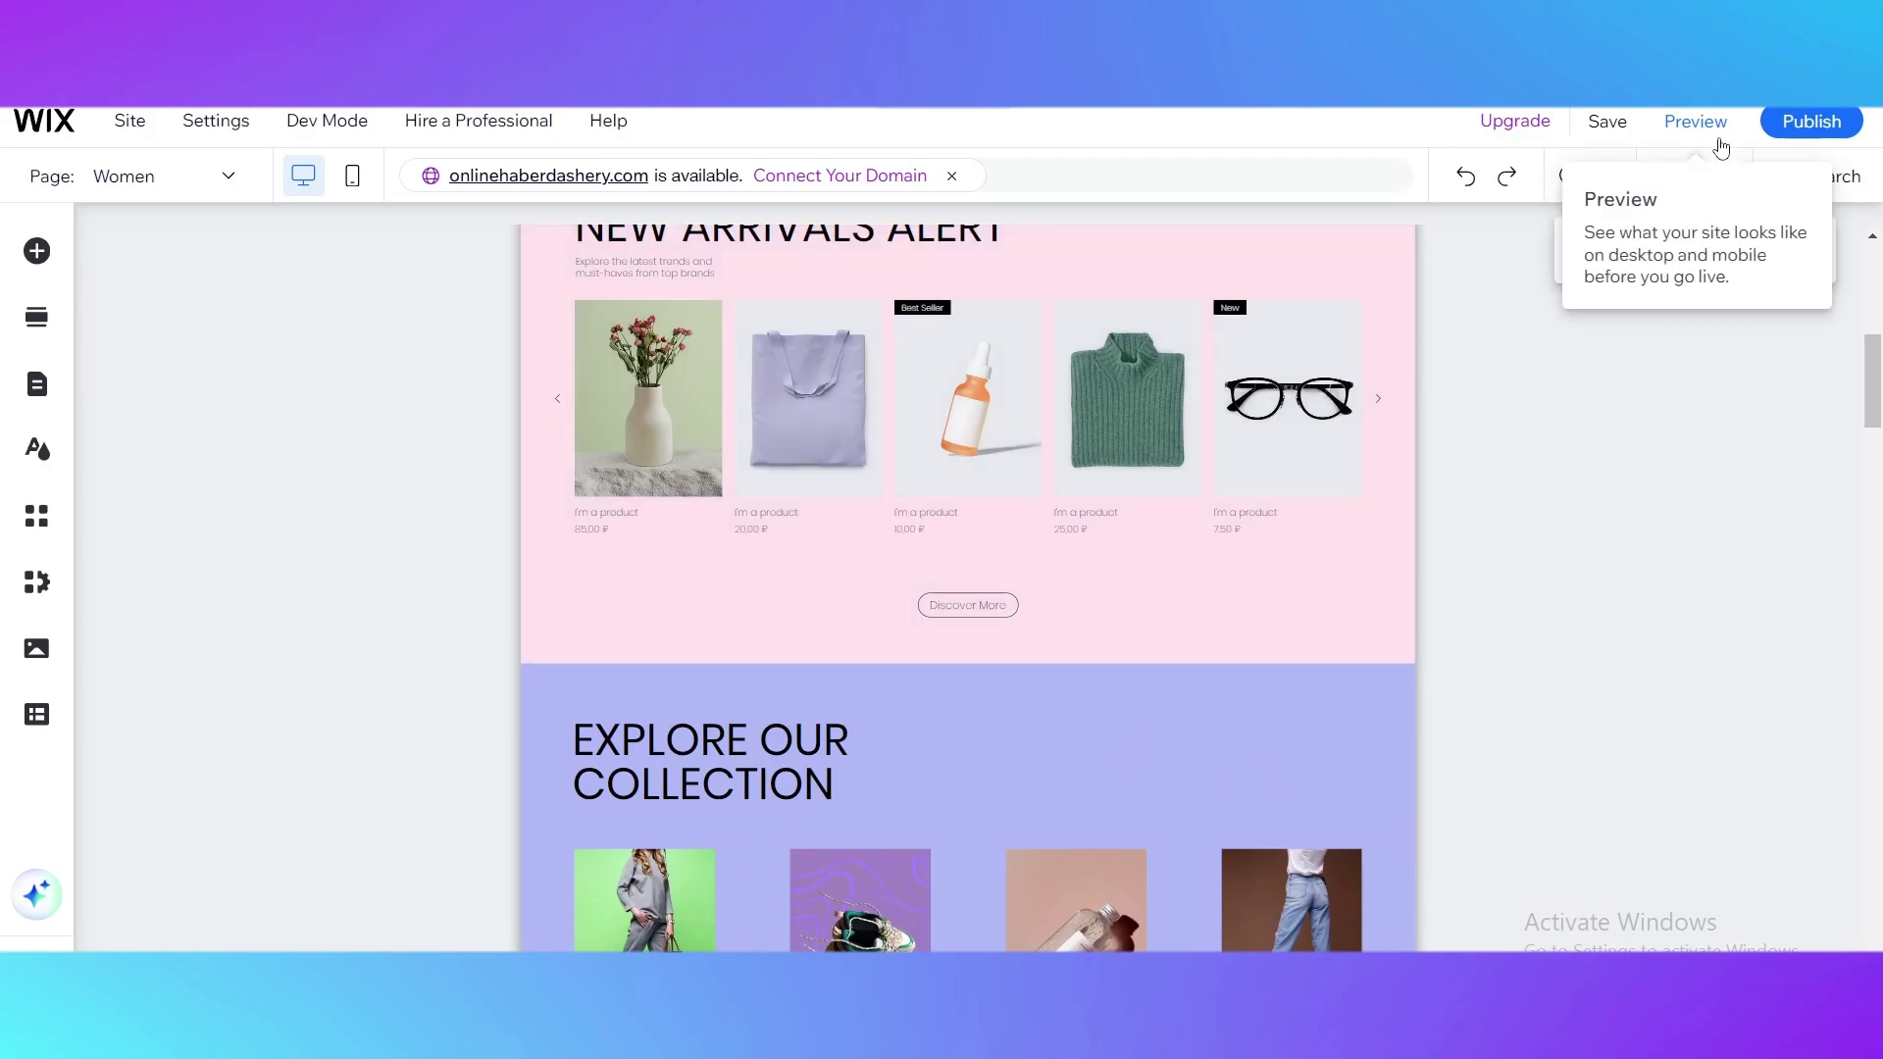
Step: Try to connect the VPN extension through the Italy location and disconnect it
click(1789, 84)
click(1693, 184)
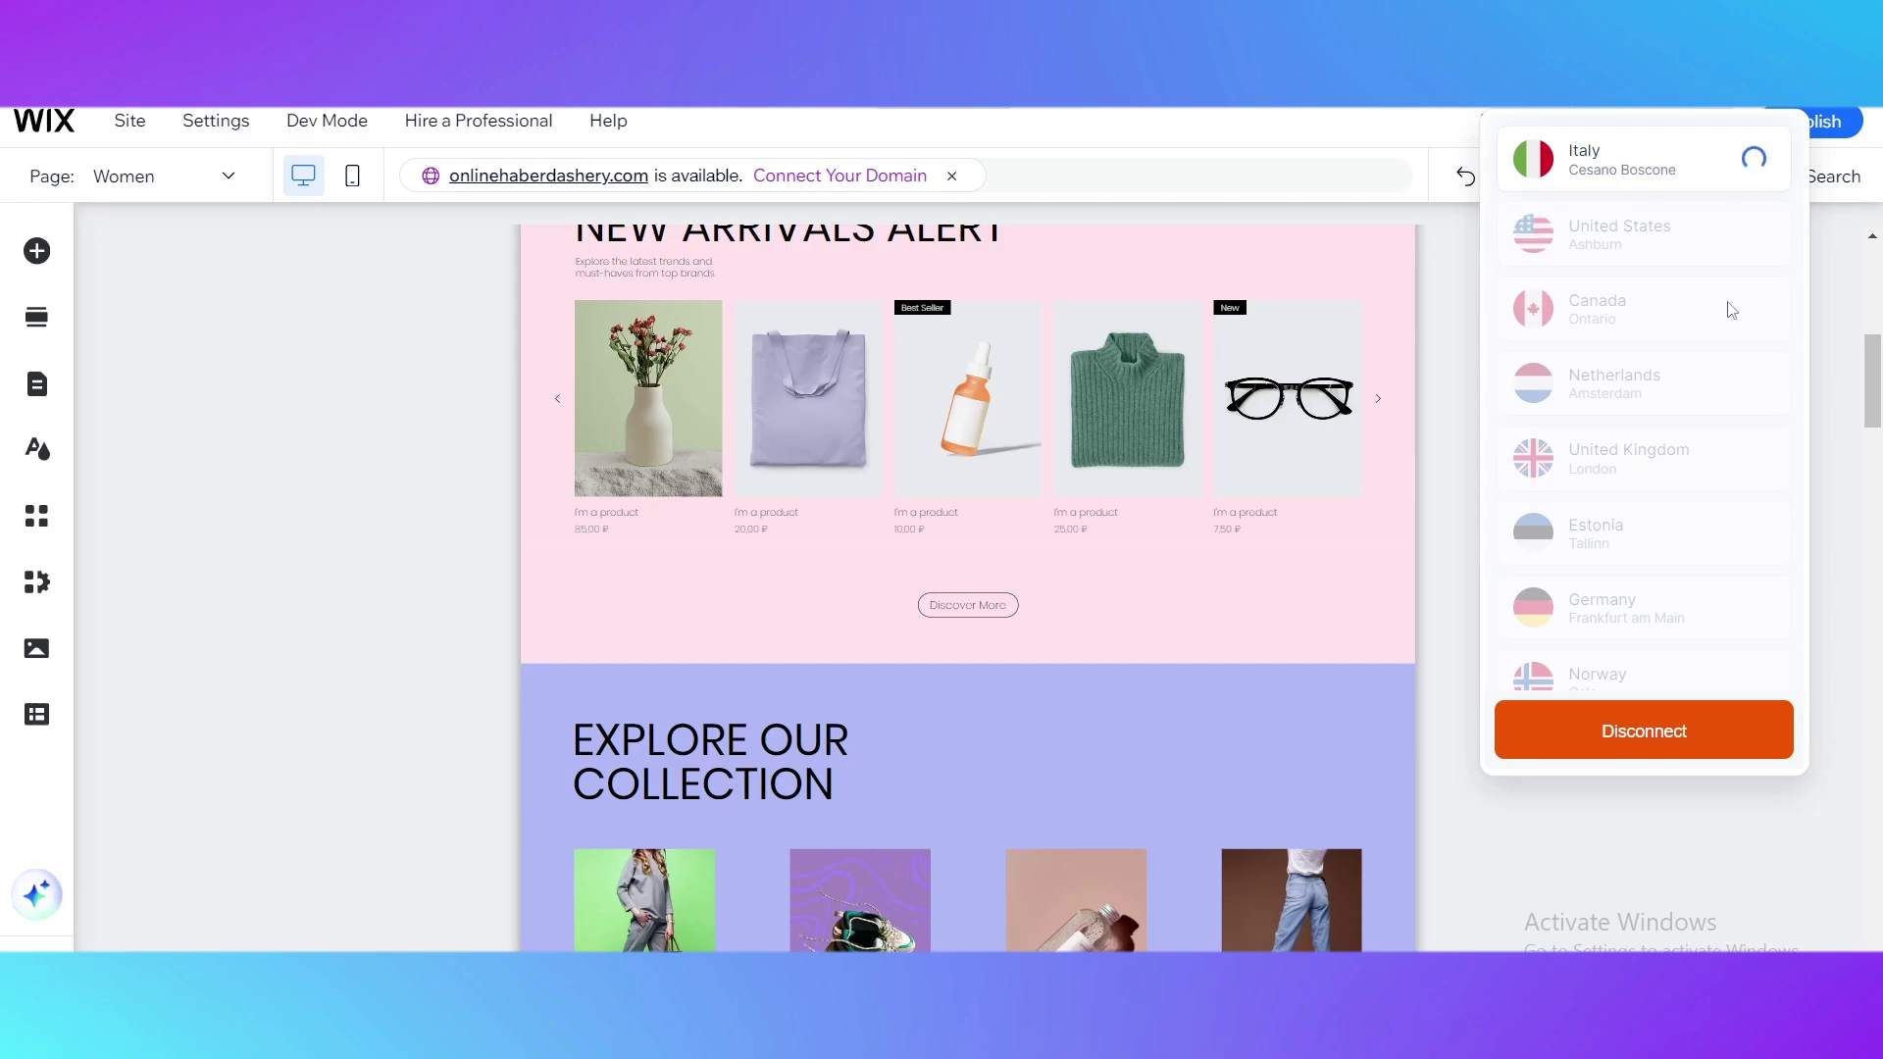
click(1678, 732)
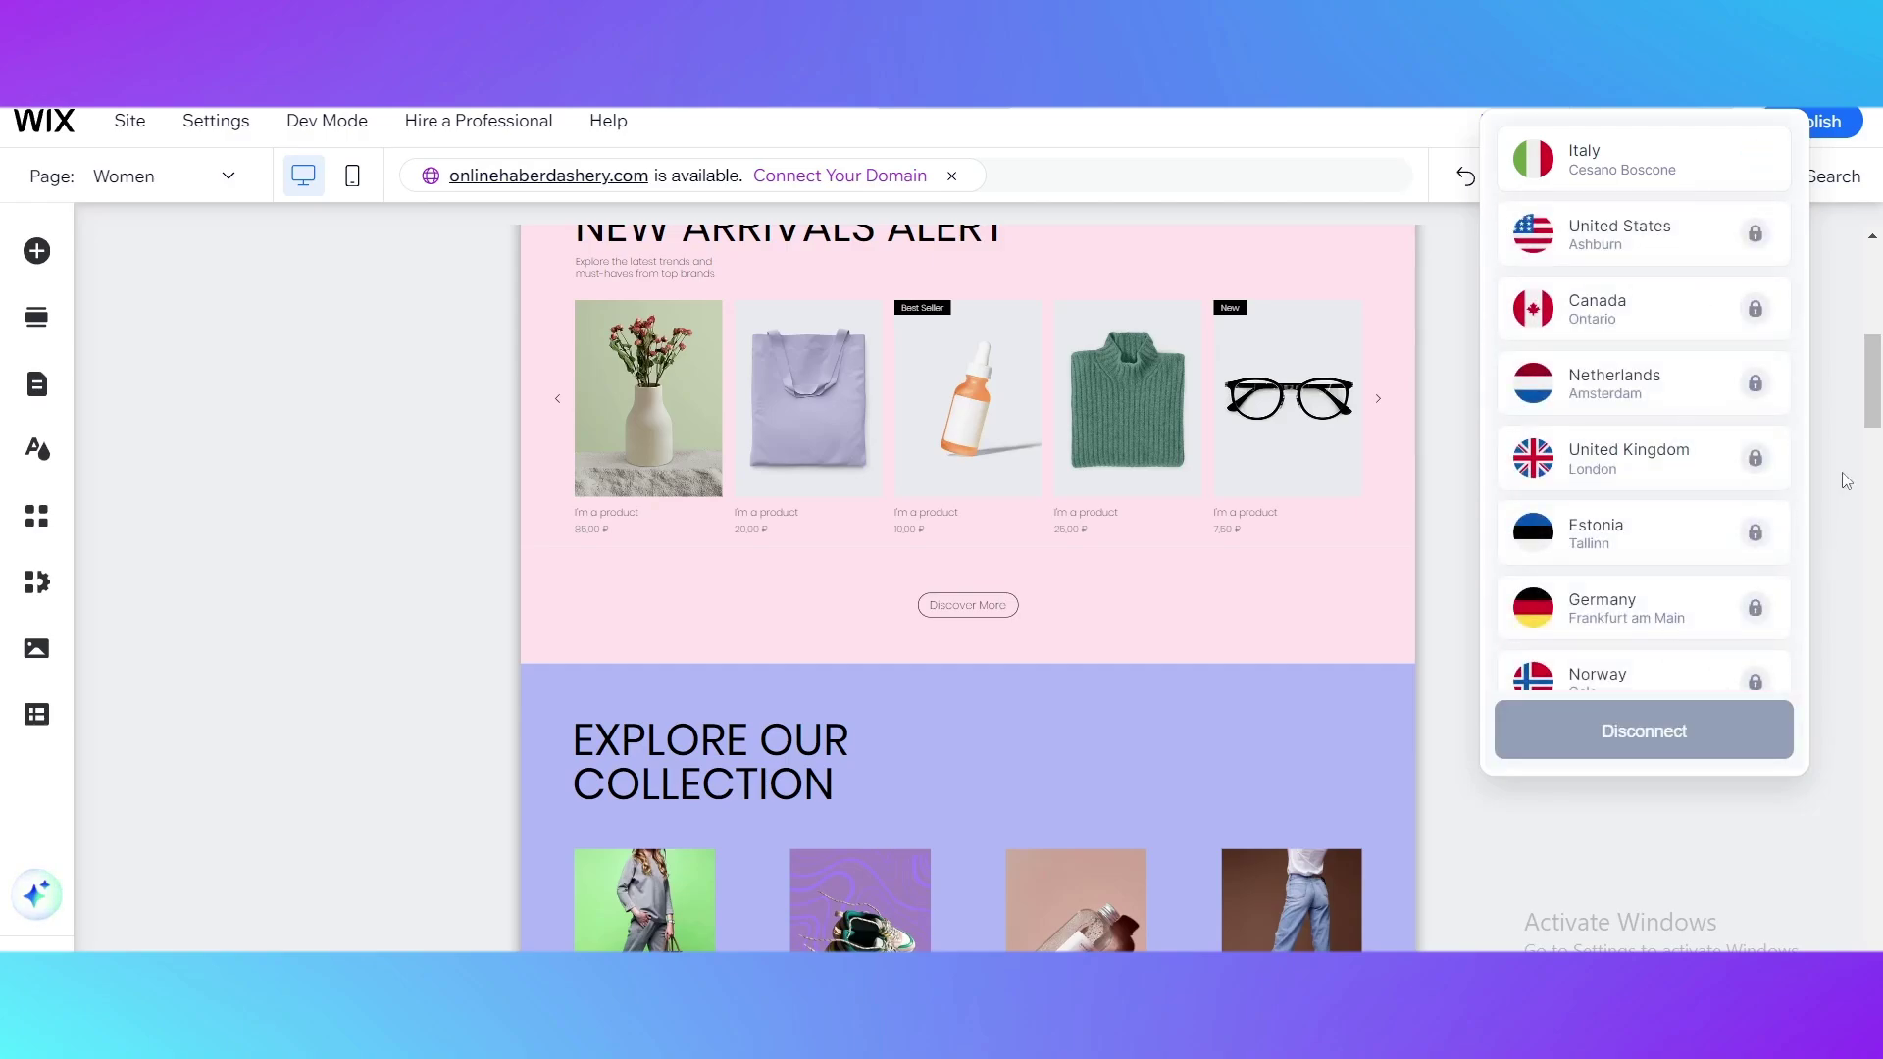
Step: Try to connect the VPN extension through the Lithuania location and dismiss the connection error
click(1693, 73)
click(1694, 73)
click(1694, 74)
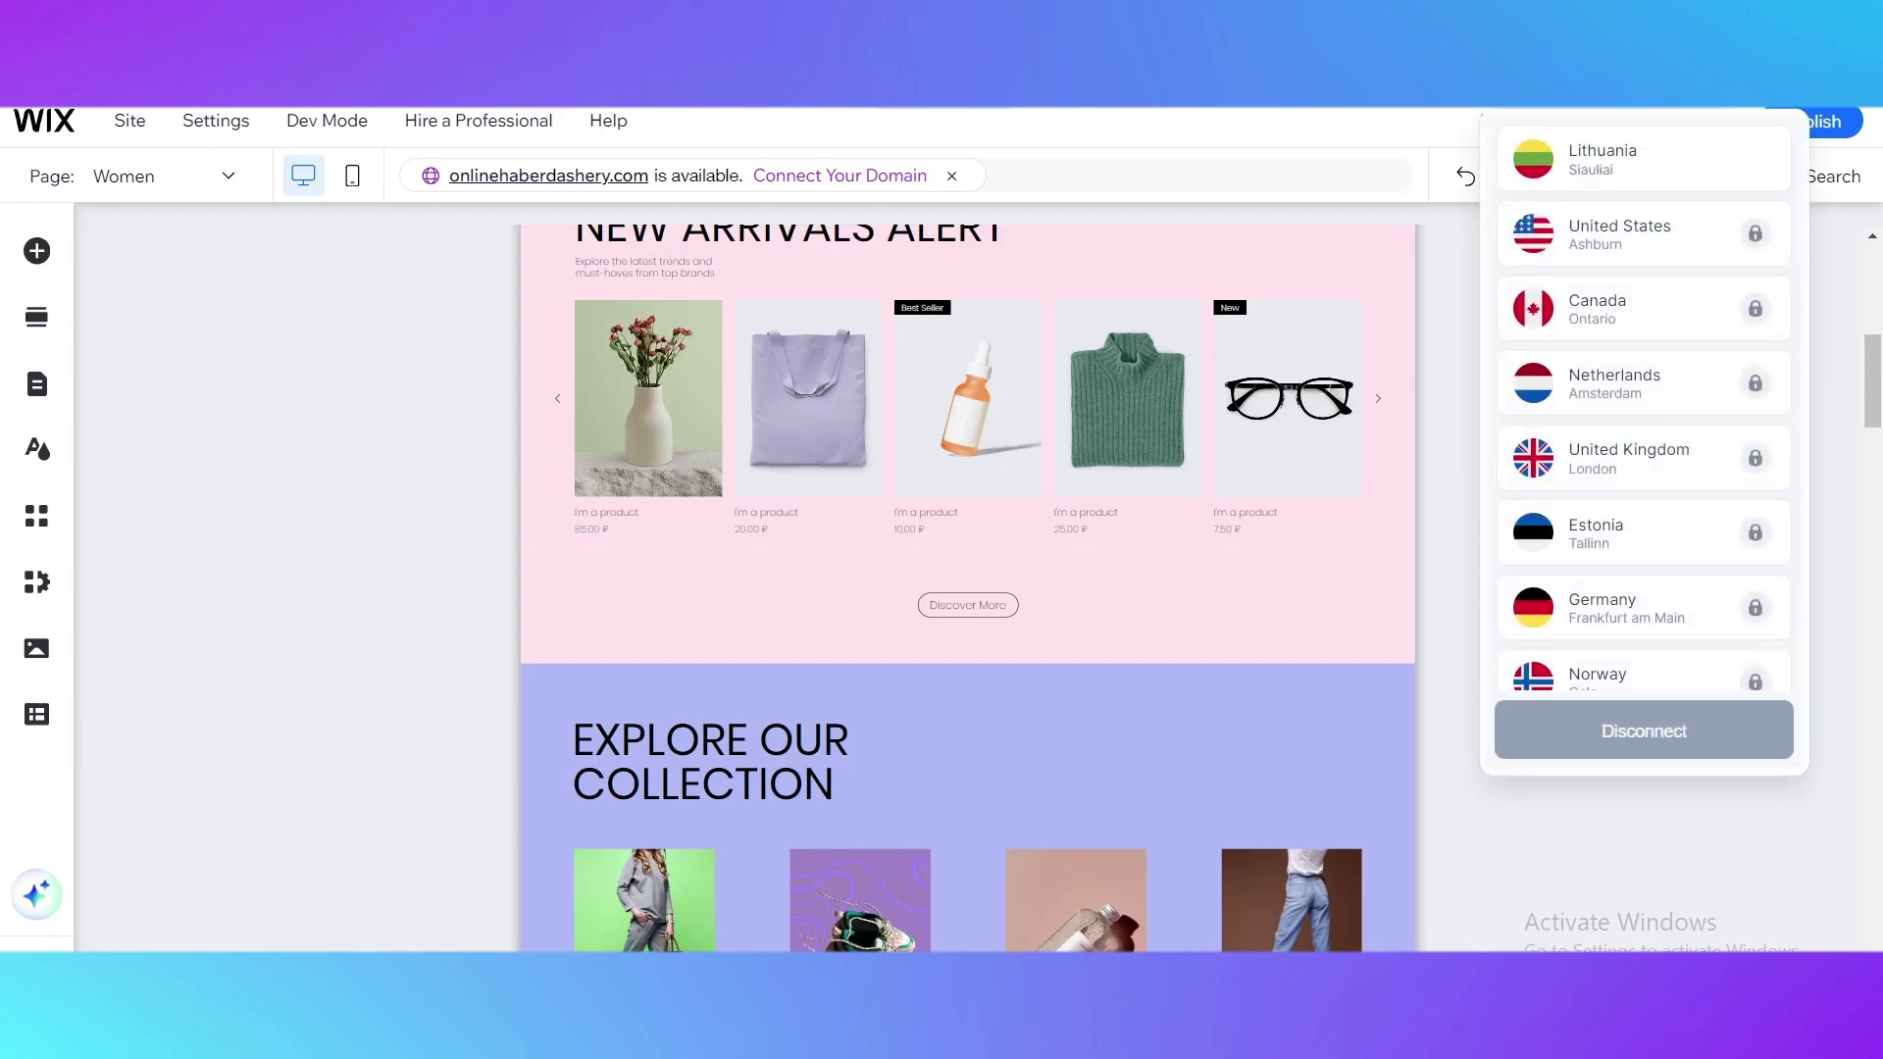
click(1677, 162)
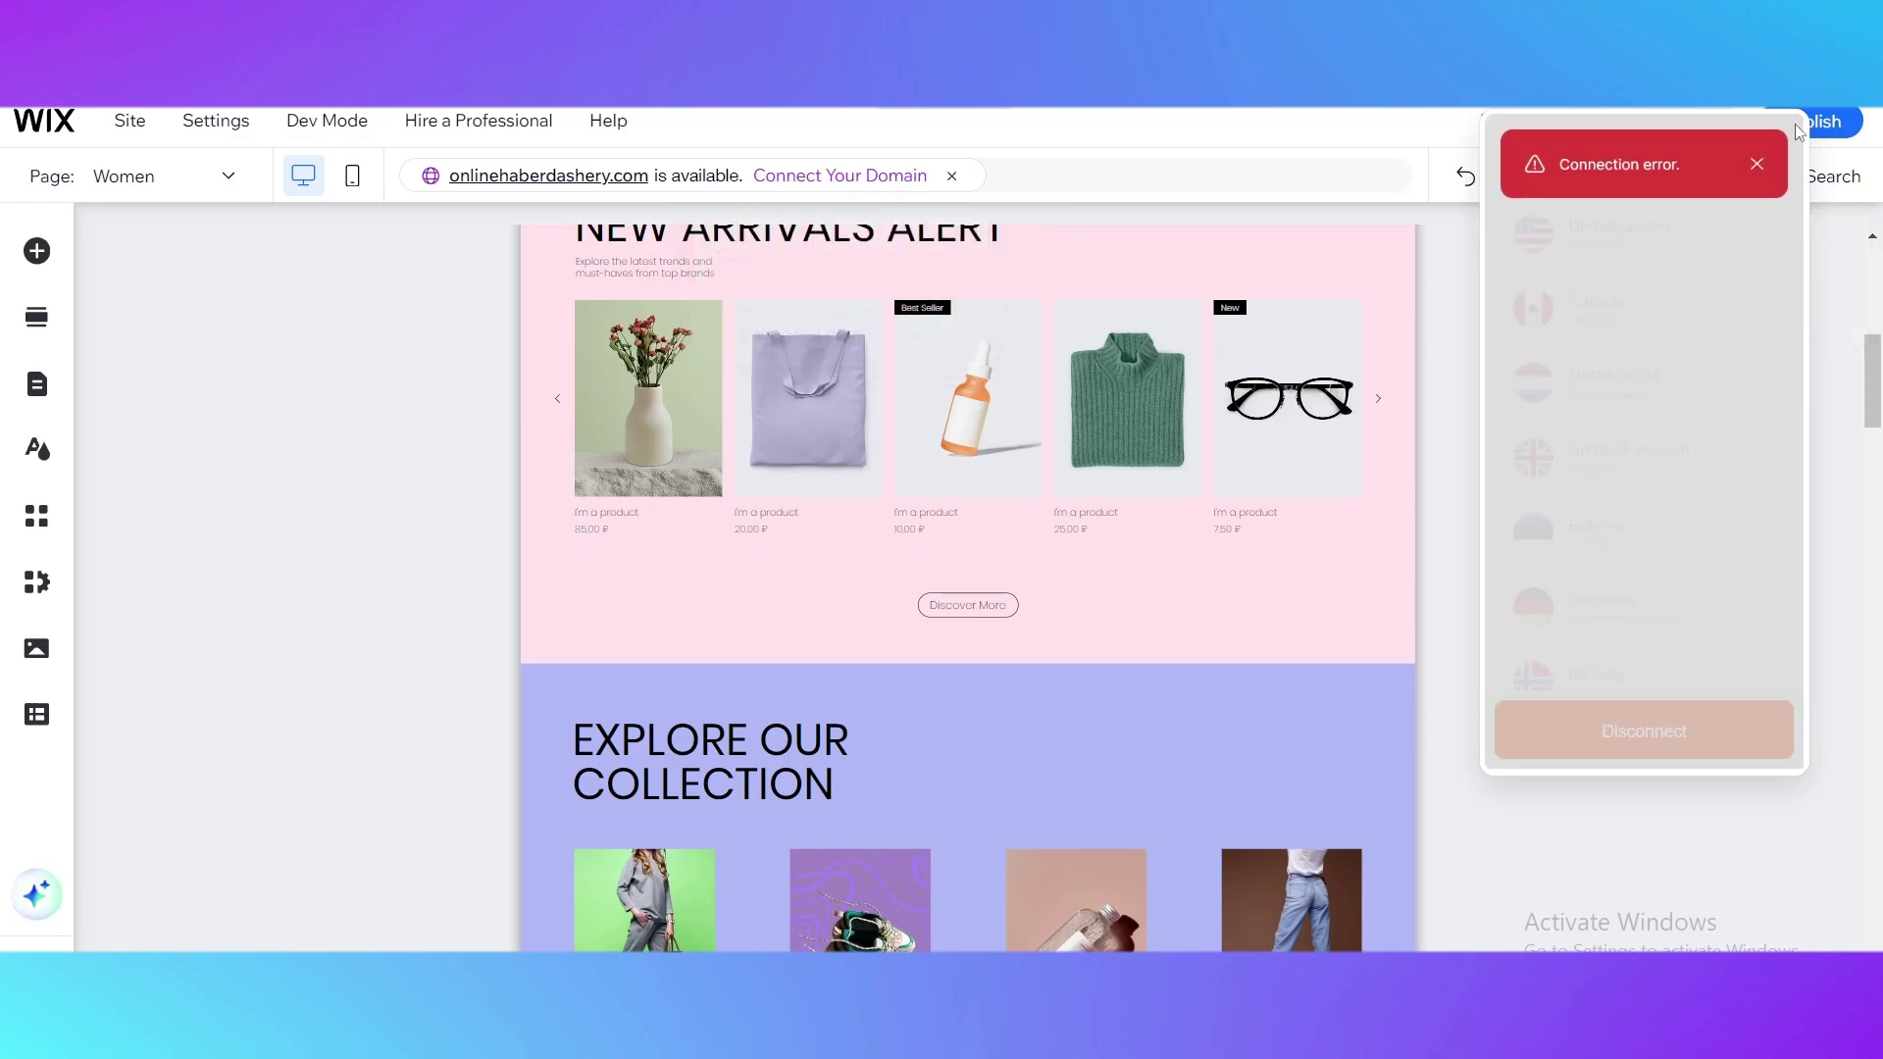
click(1756, 148)
click(1657, 849)
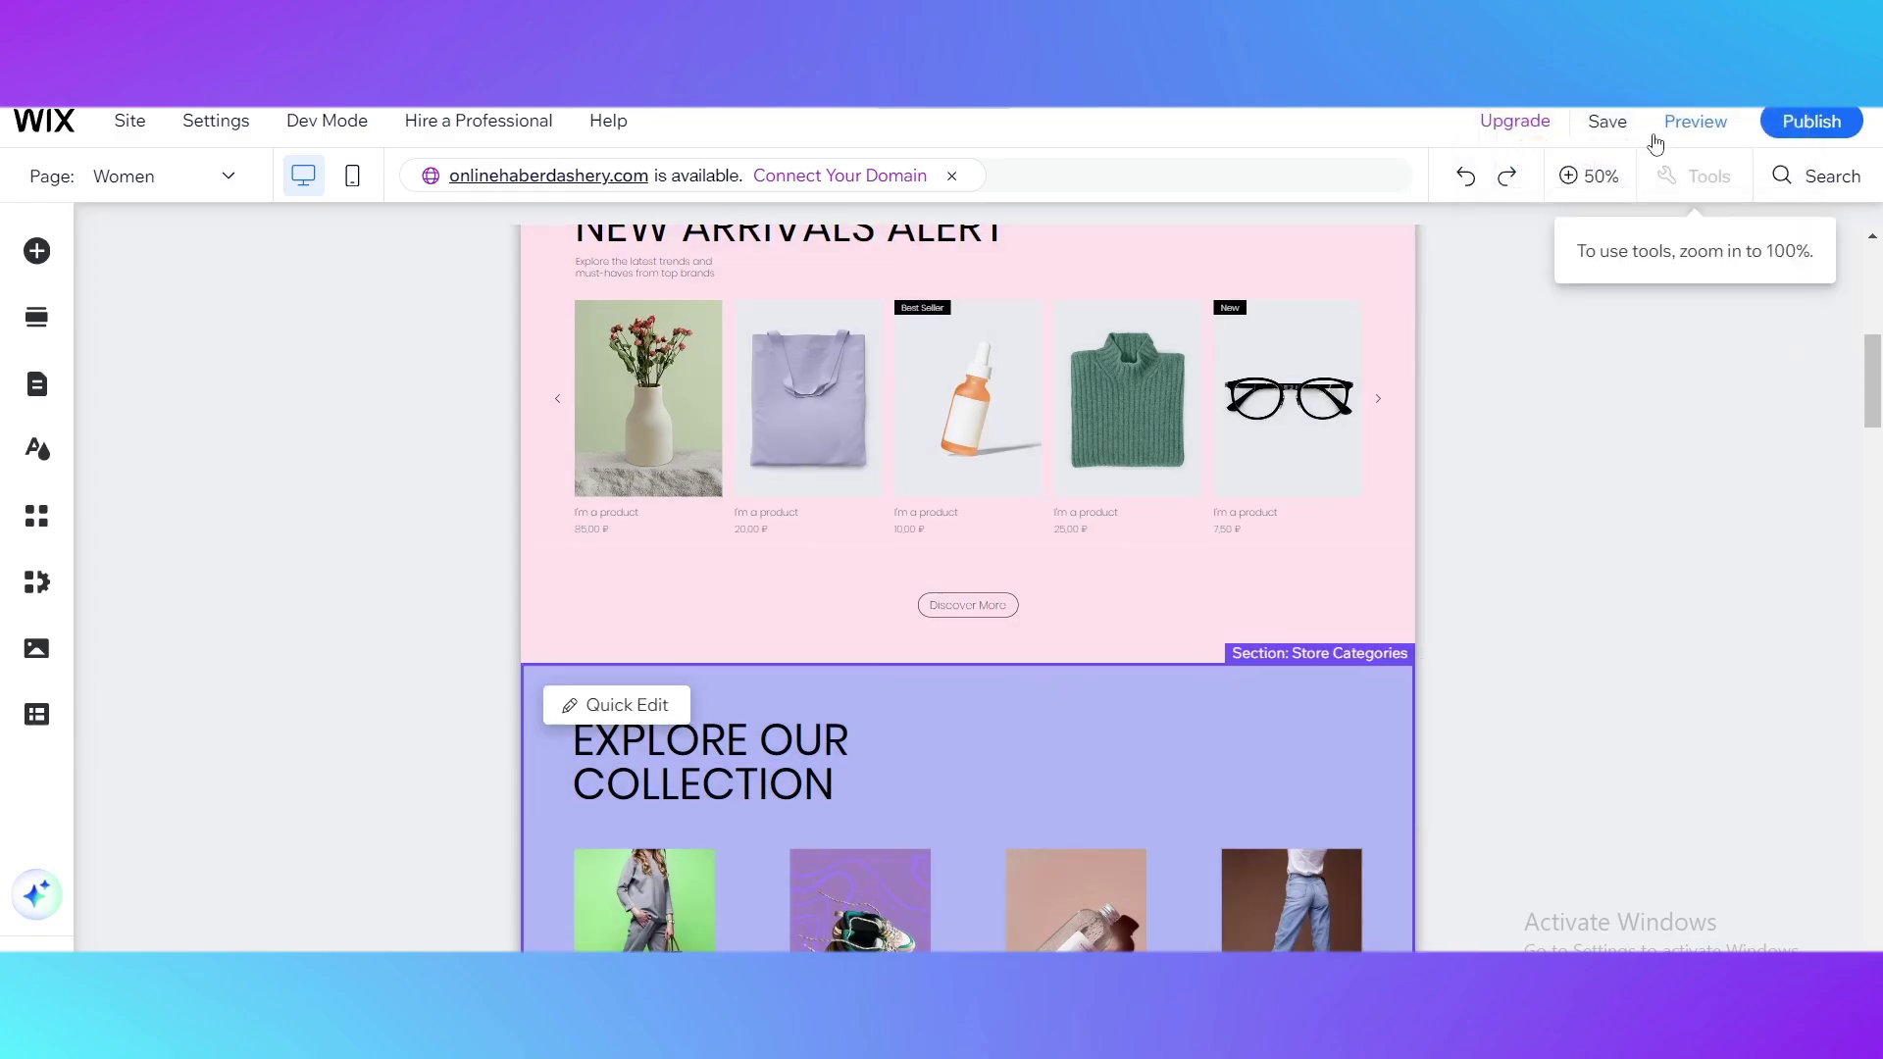
Step: Retry the VPN connection through the first listed location and dismiss the error
click(1712, 90)
click(1696, 164)
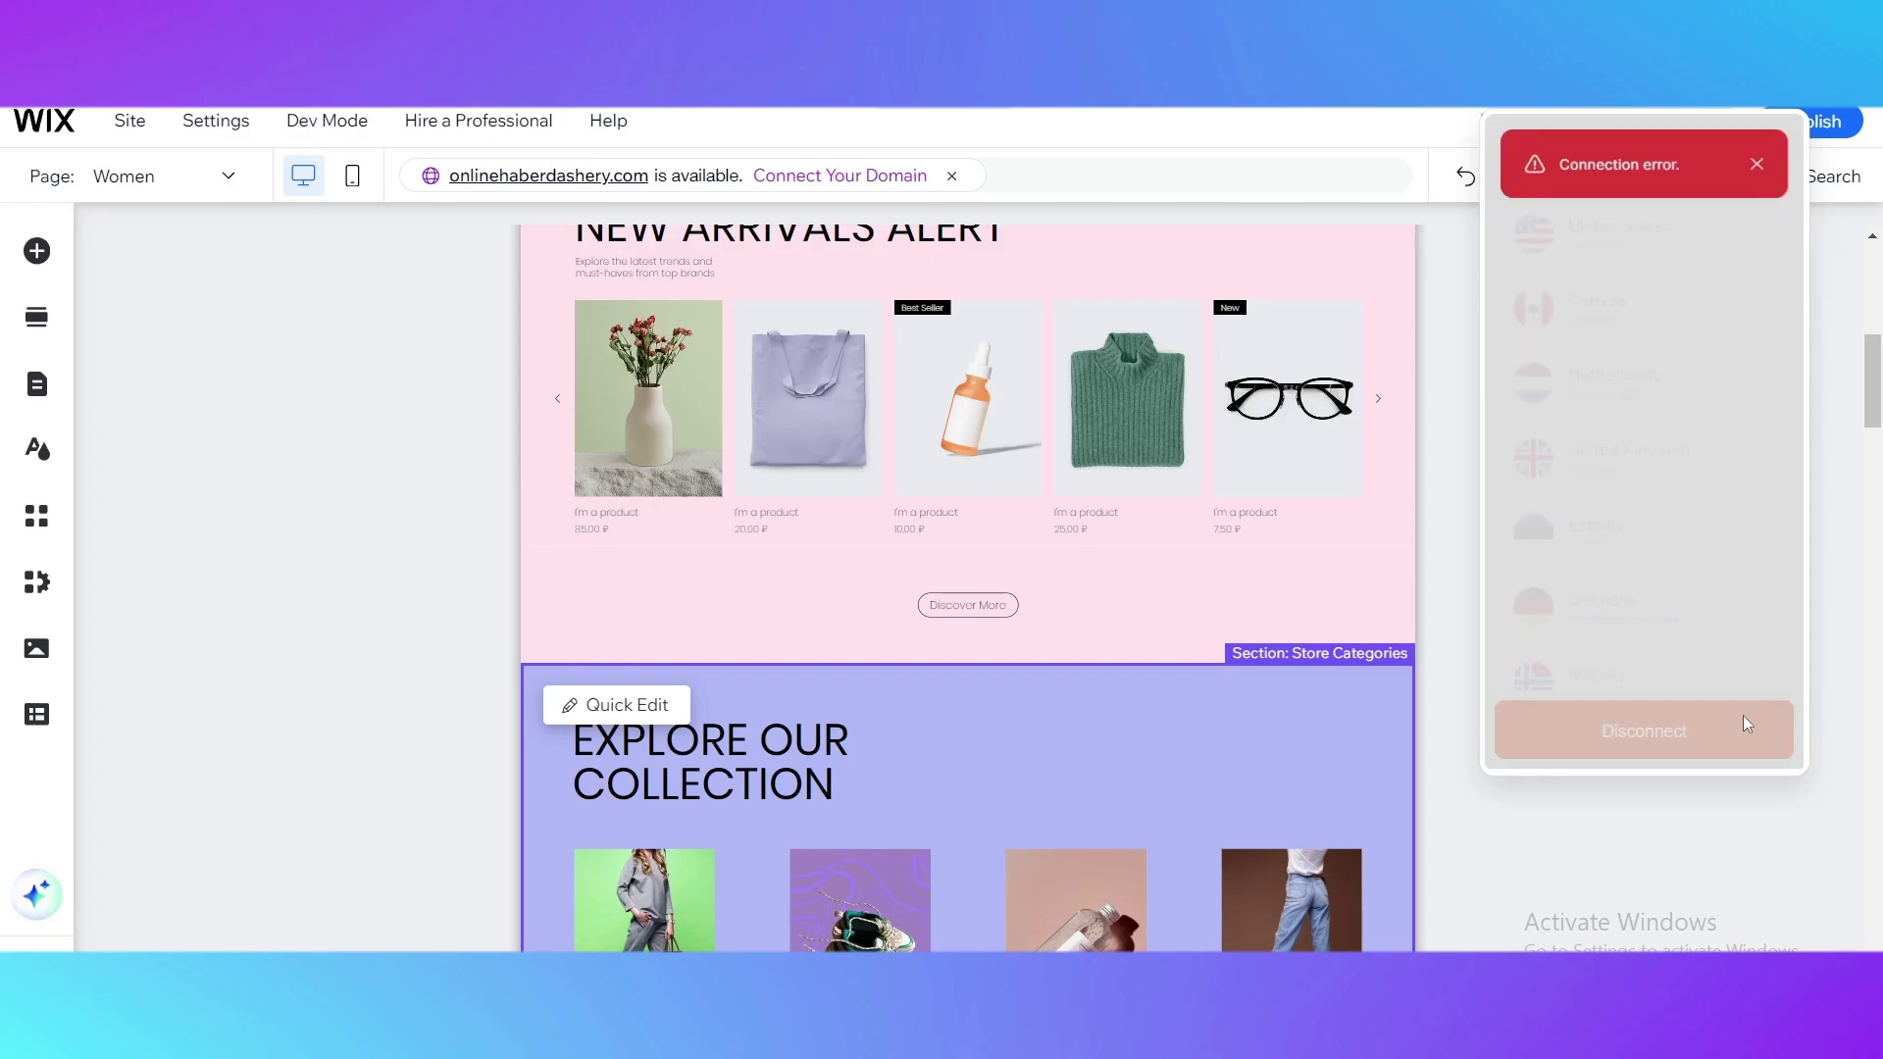
click(1757, 167)
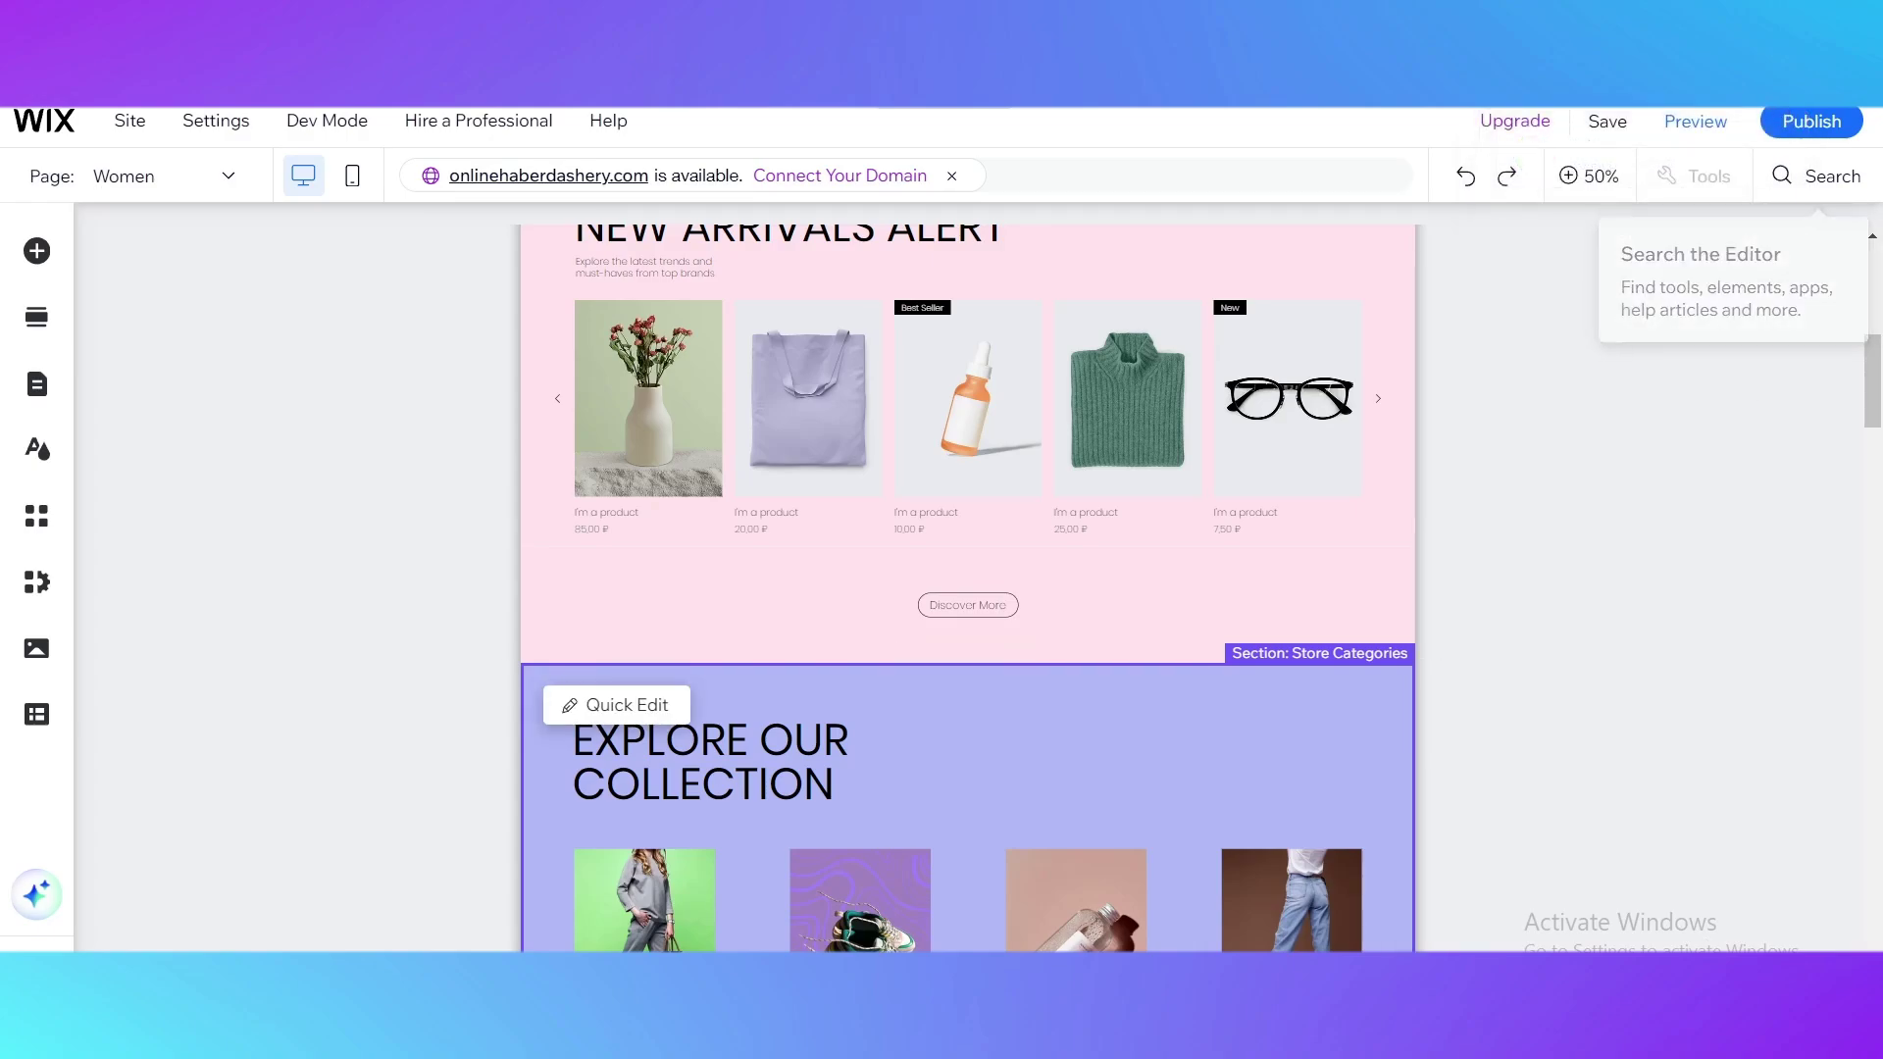
Step: Reopen the VPN extension and start another connection through the first listed location
click(1791, 76)
click(1823, 260)
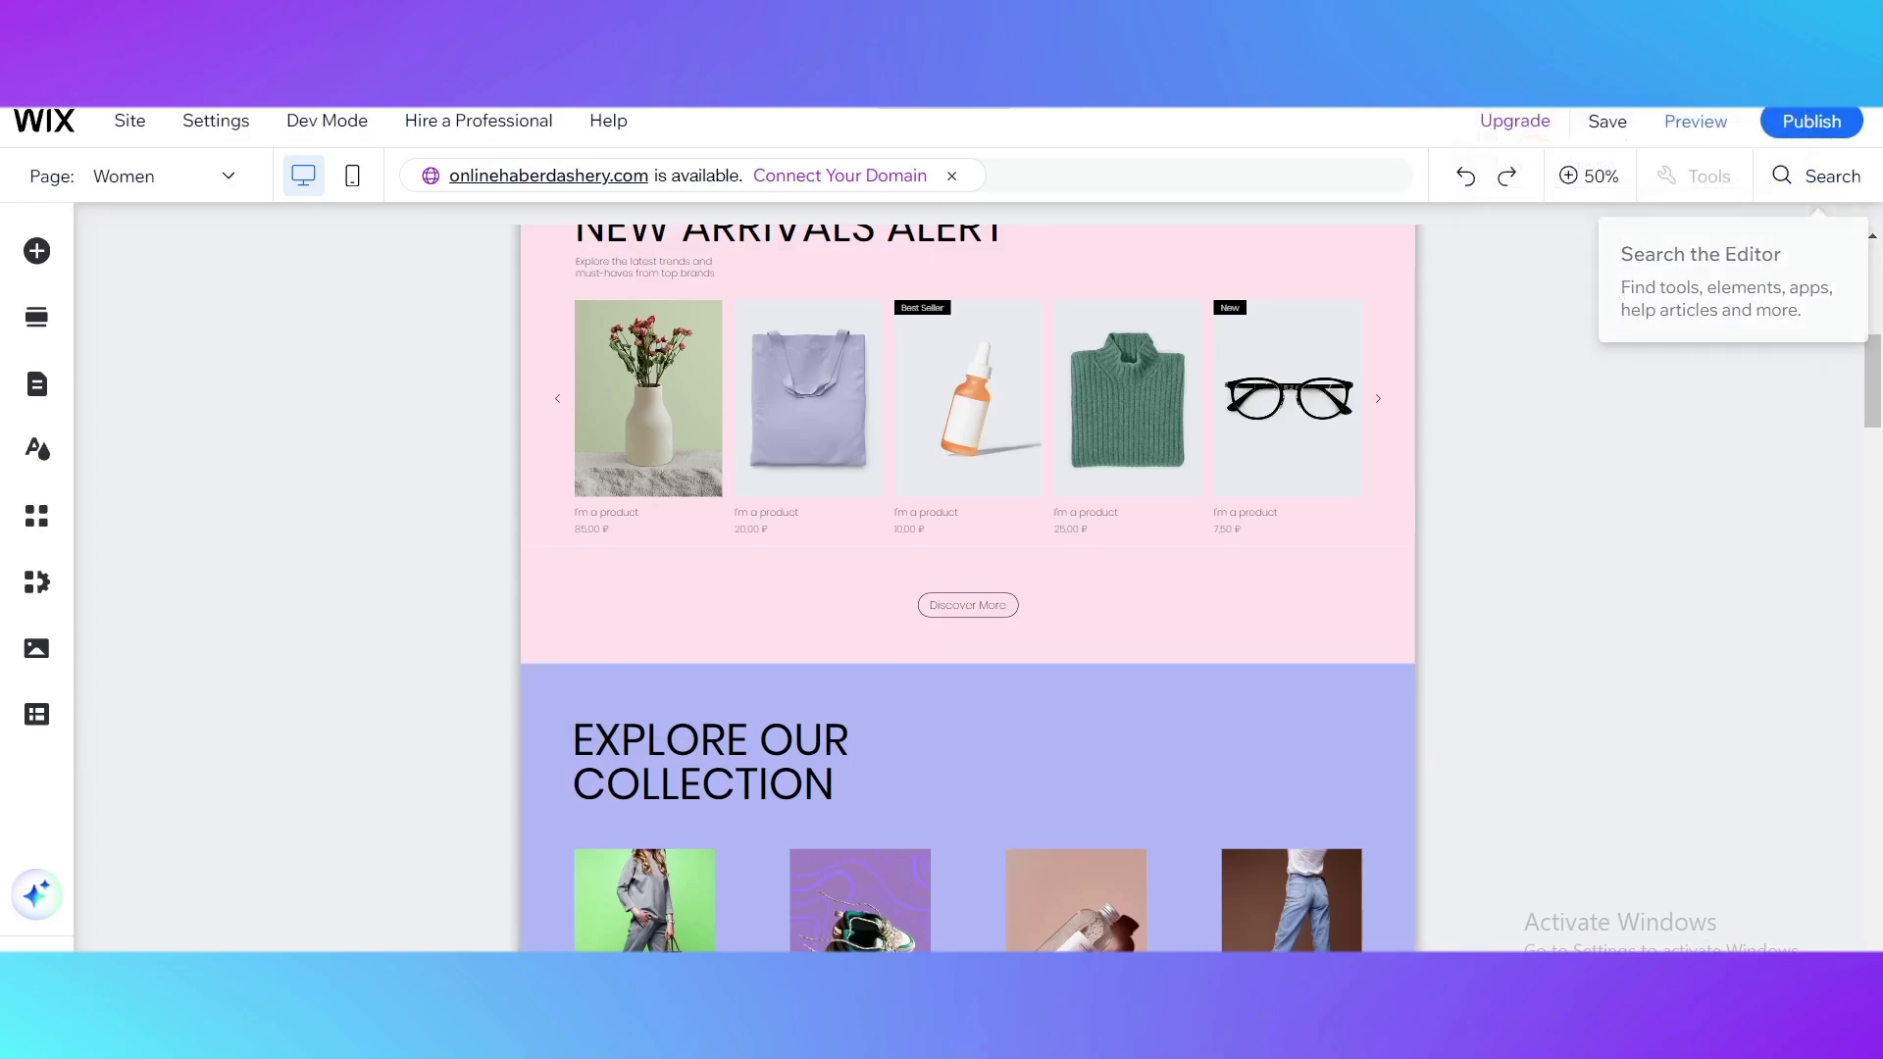
click(1791, 77)
click(1689, 155)
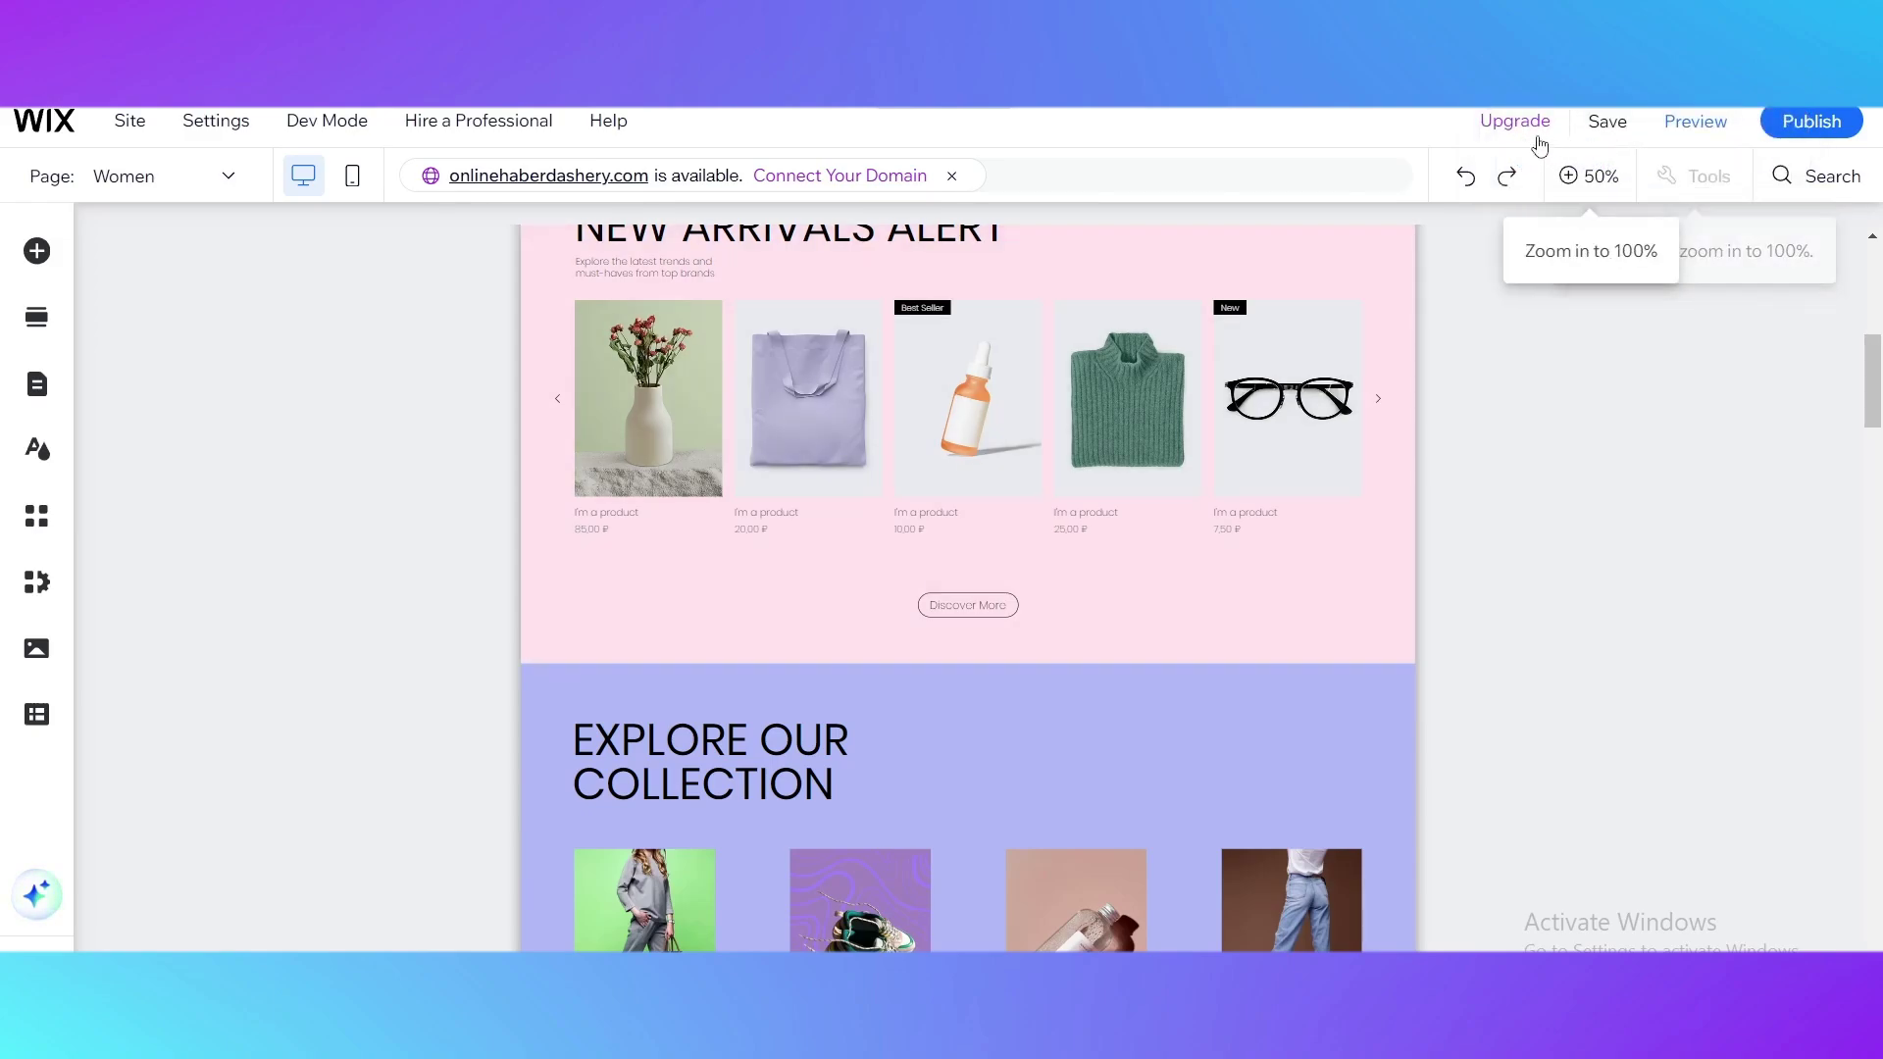
Step: Open the site upgrade page and compare the prices and features of the Business Elite, Business, Core and Light plans
mouse_move(1514, 127)
click(1271, 413)
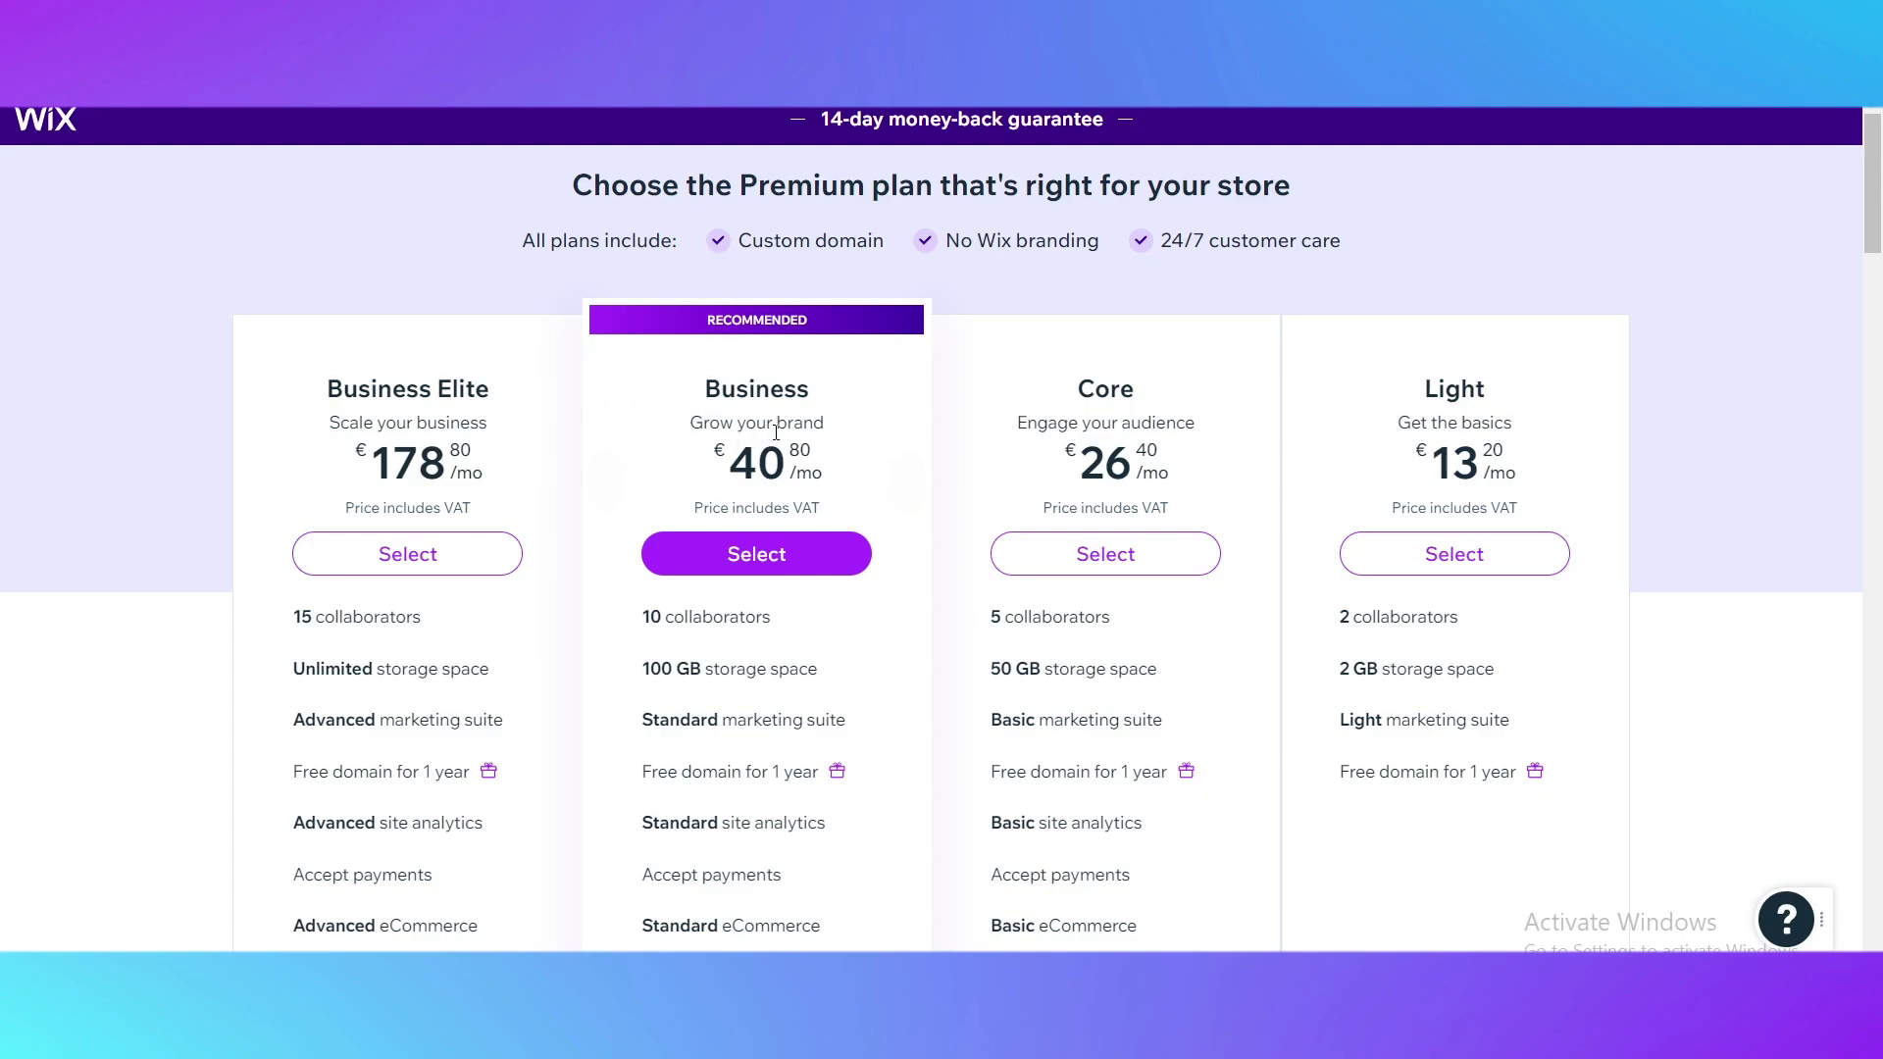
scroll(426, 402, down, 2)
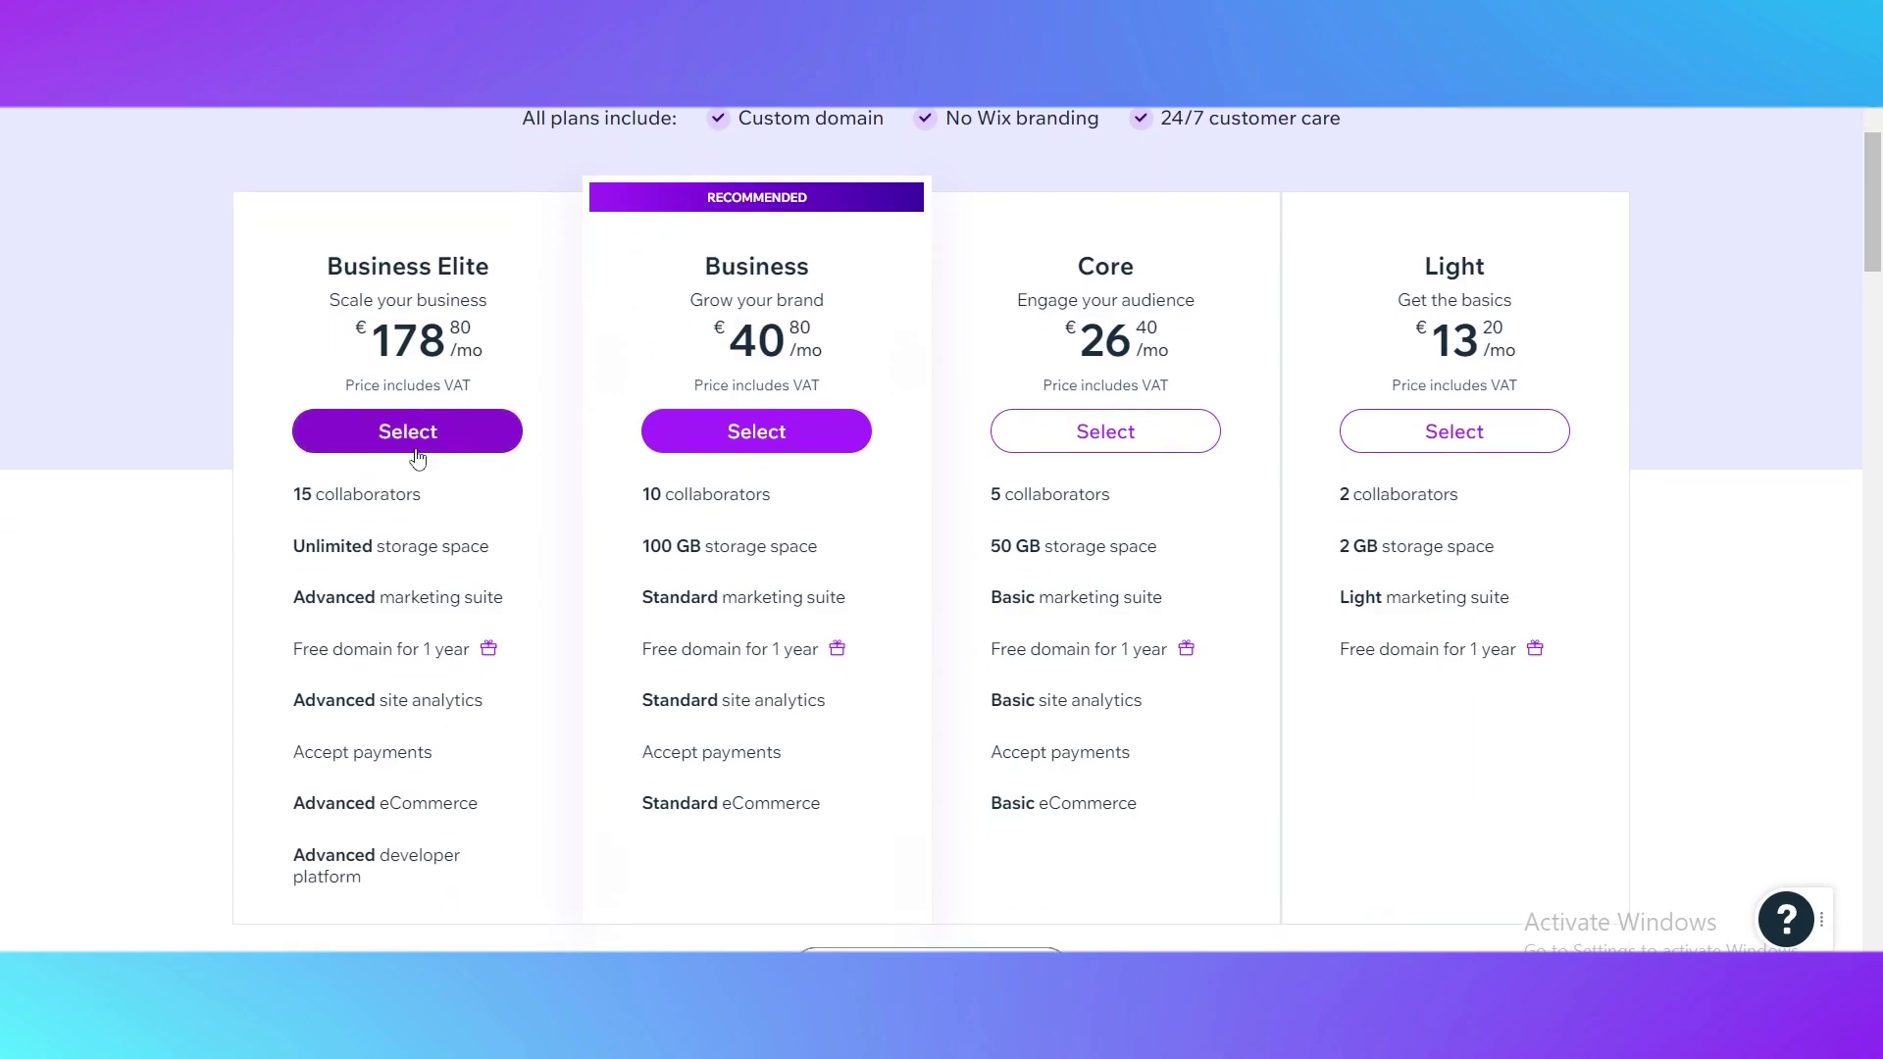
scroll(416, 462, up, 2)
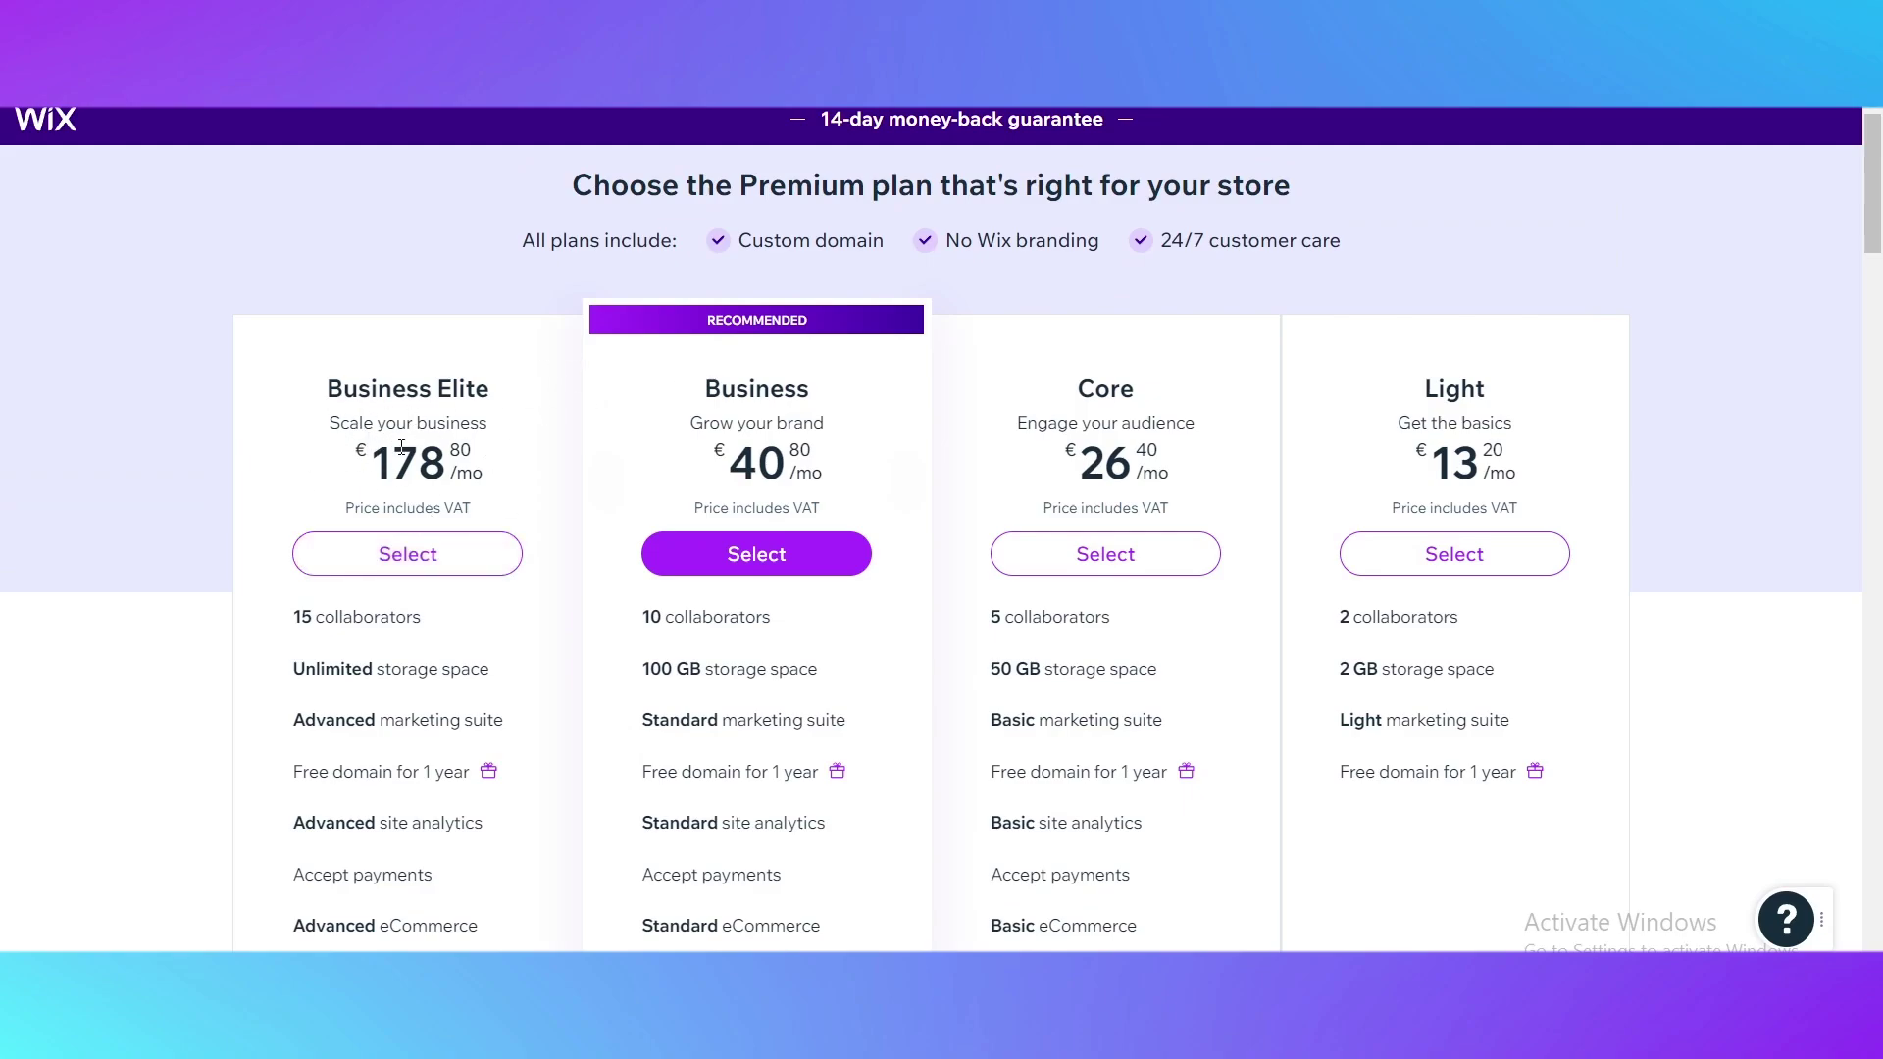
scroll(402, 447, down, 3)
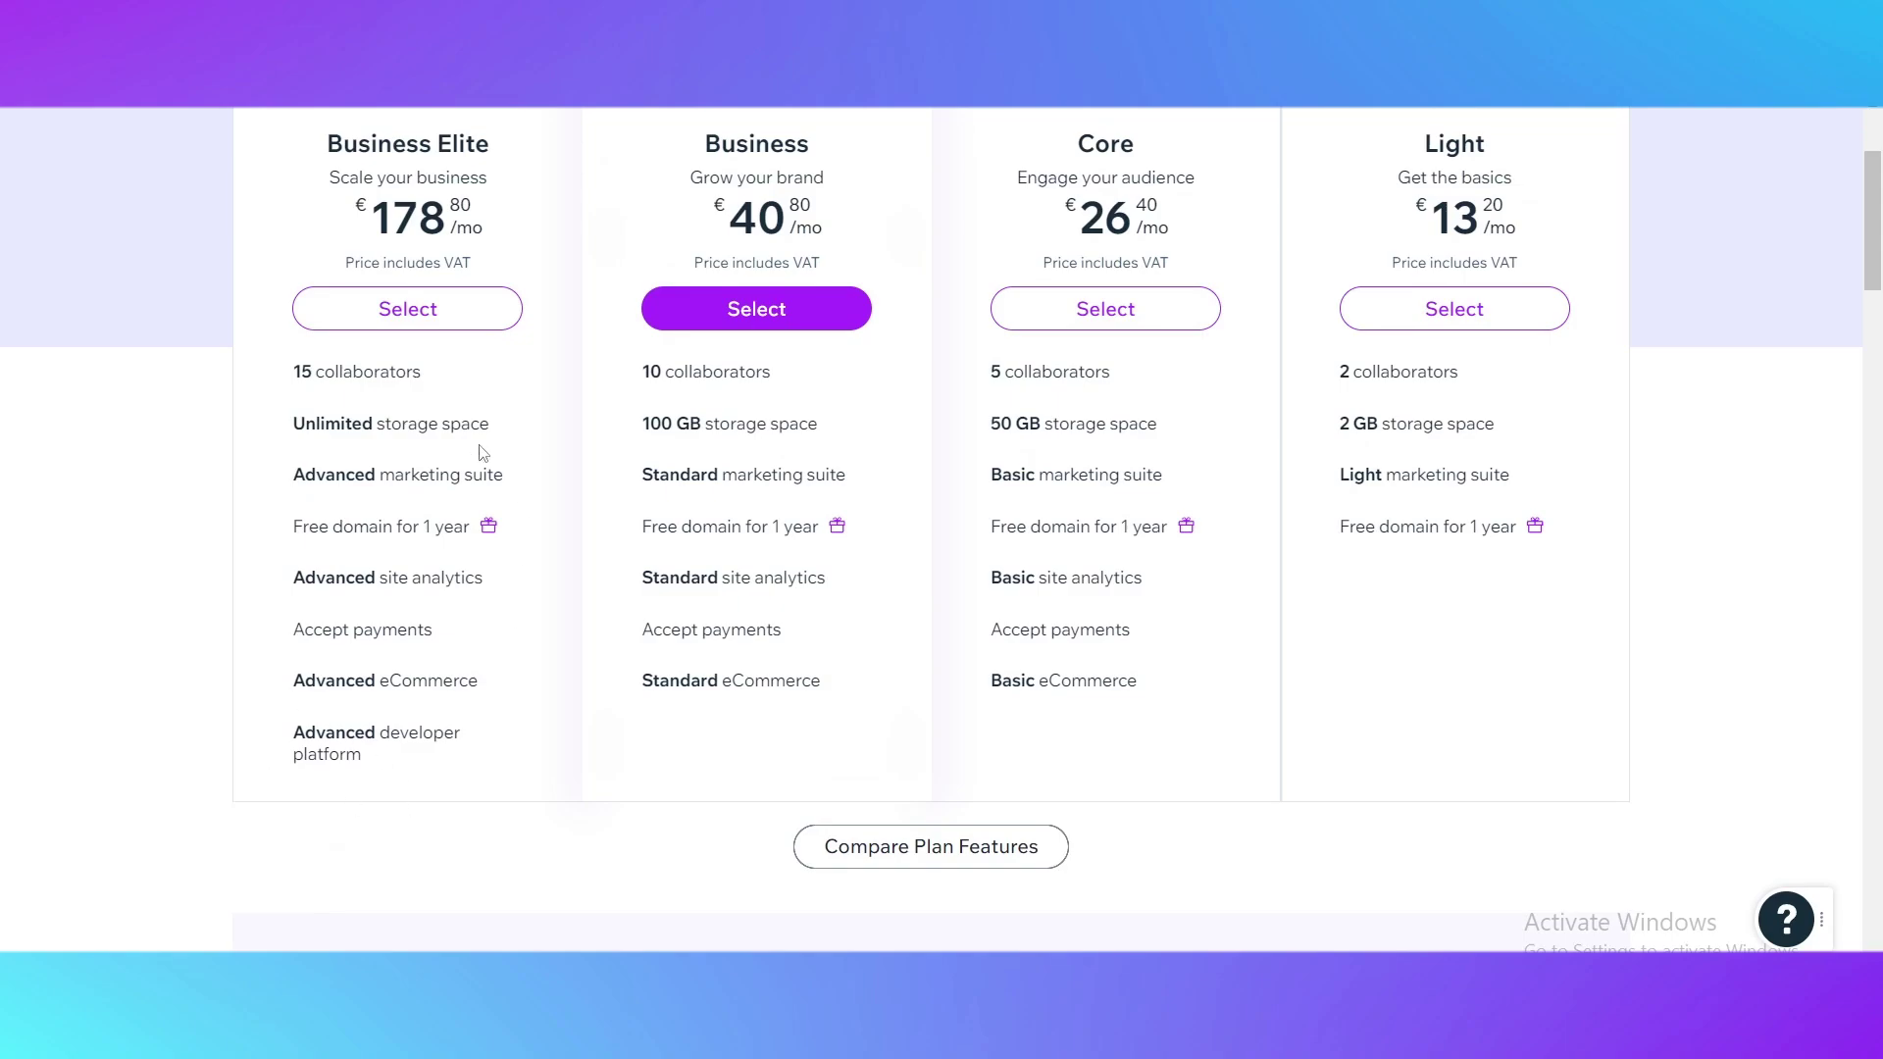
scroll(359, 664, up, 3)
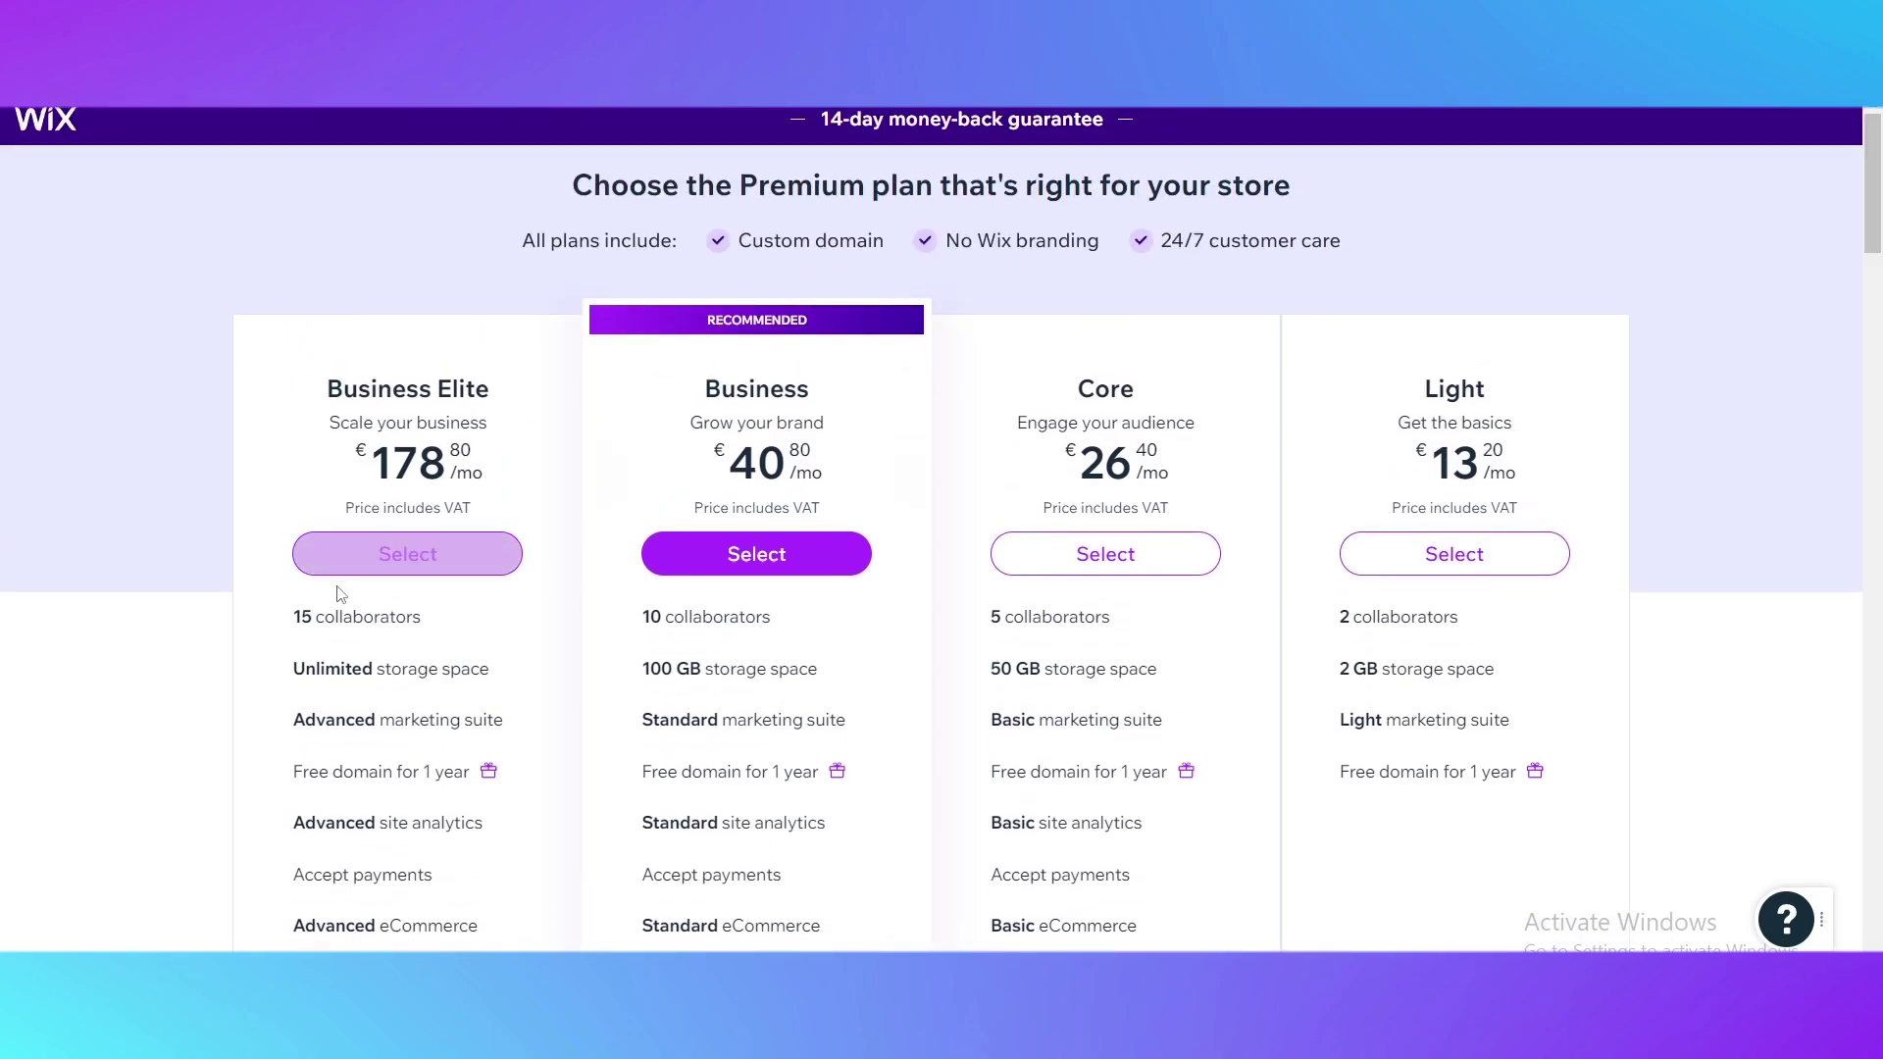
scroll(357, 577, down, 4)
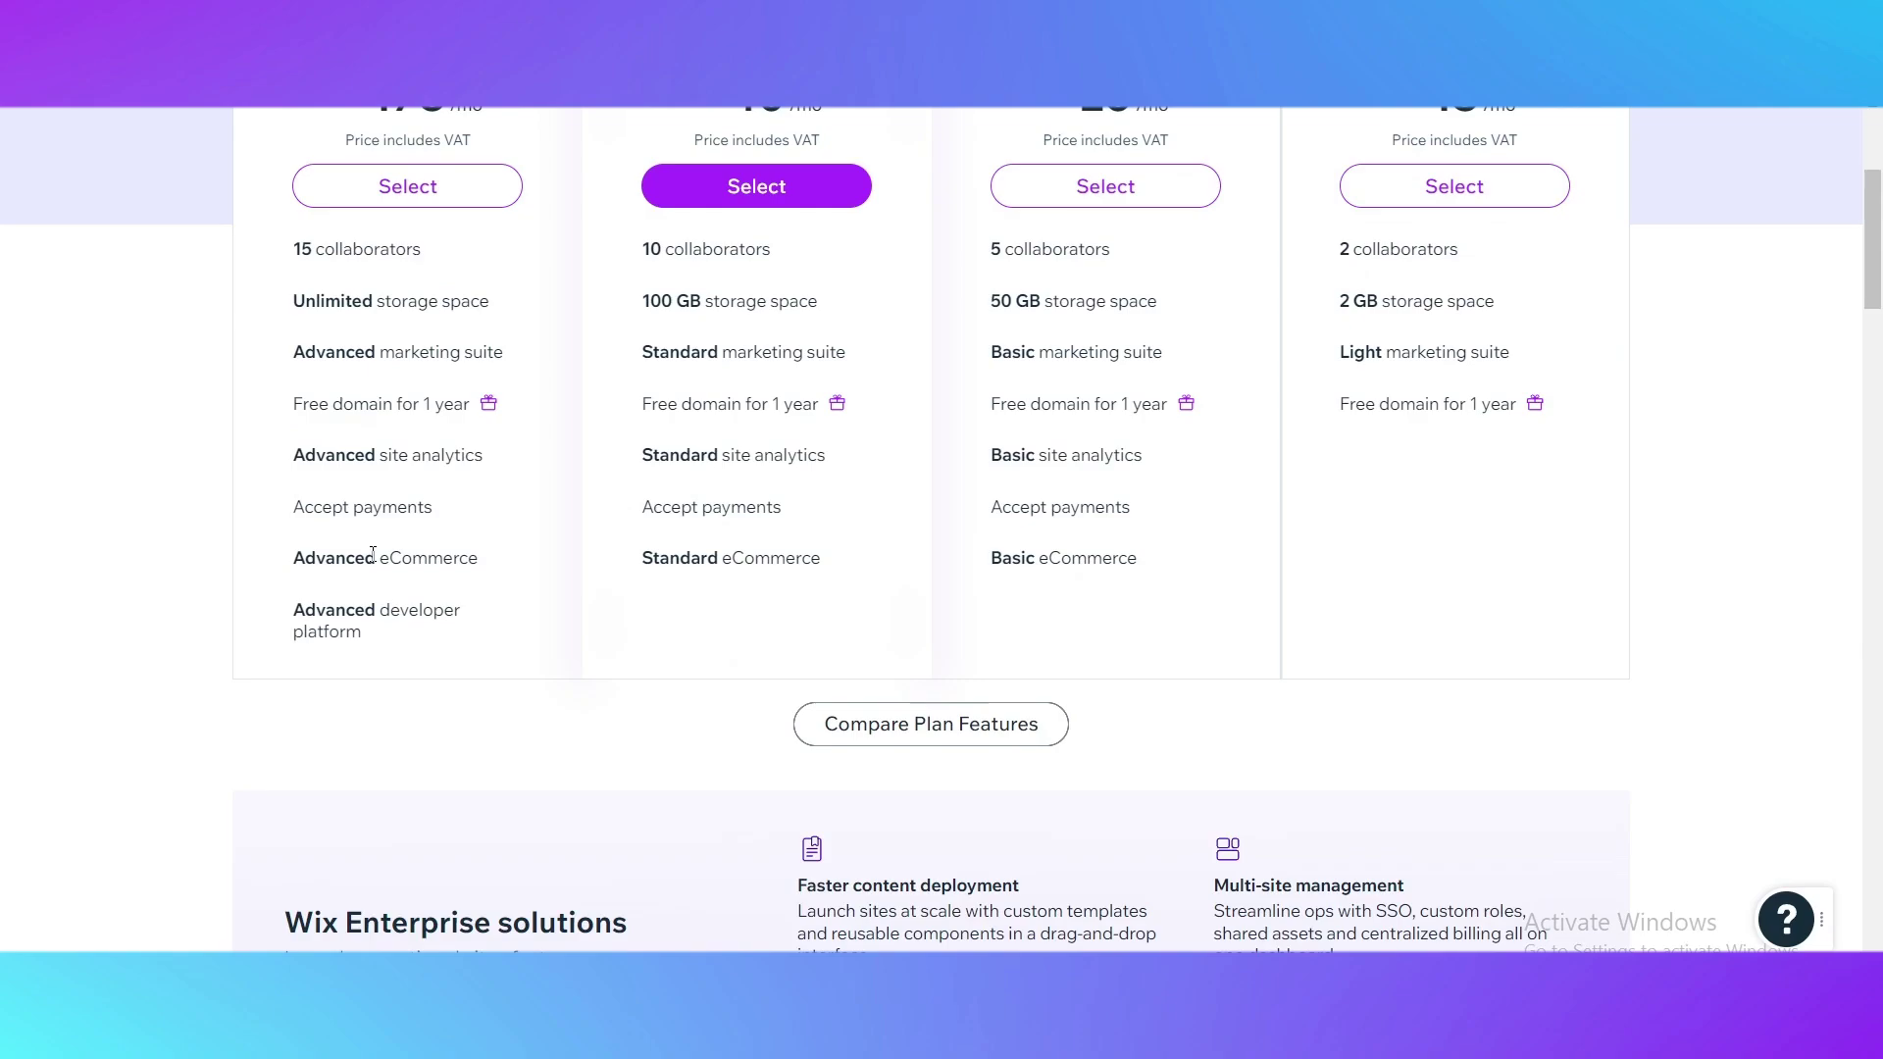
scroll(373, 553, up, 4)
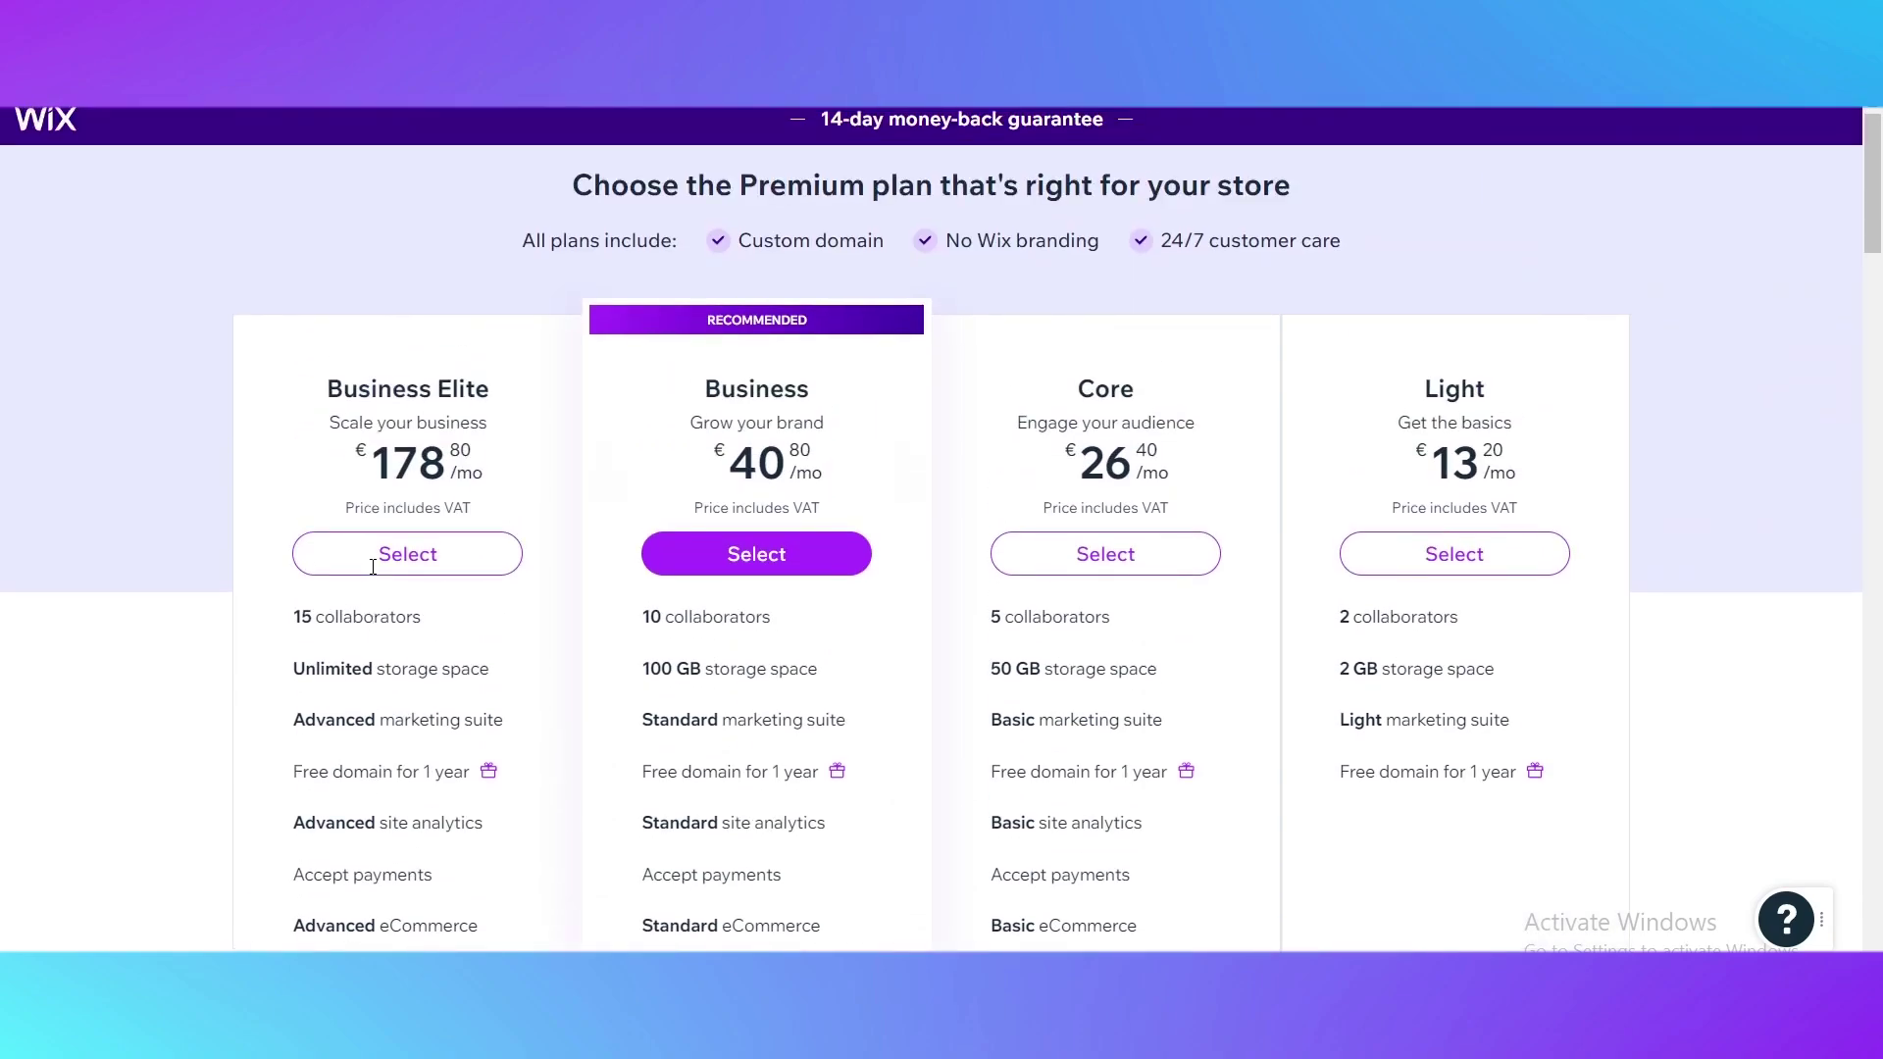